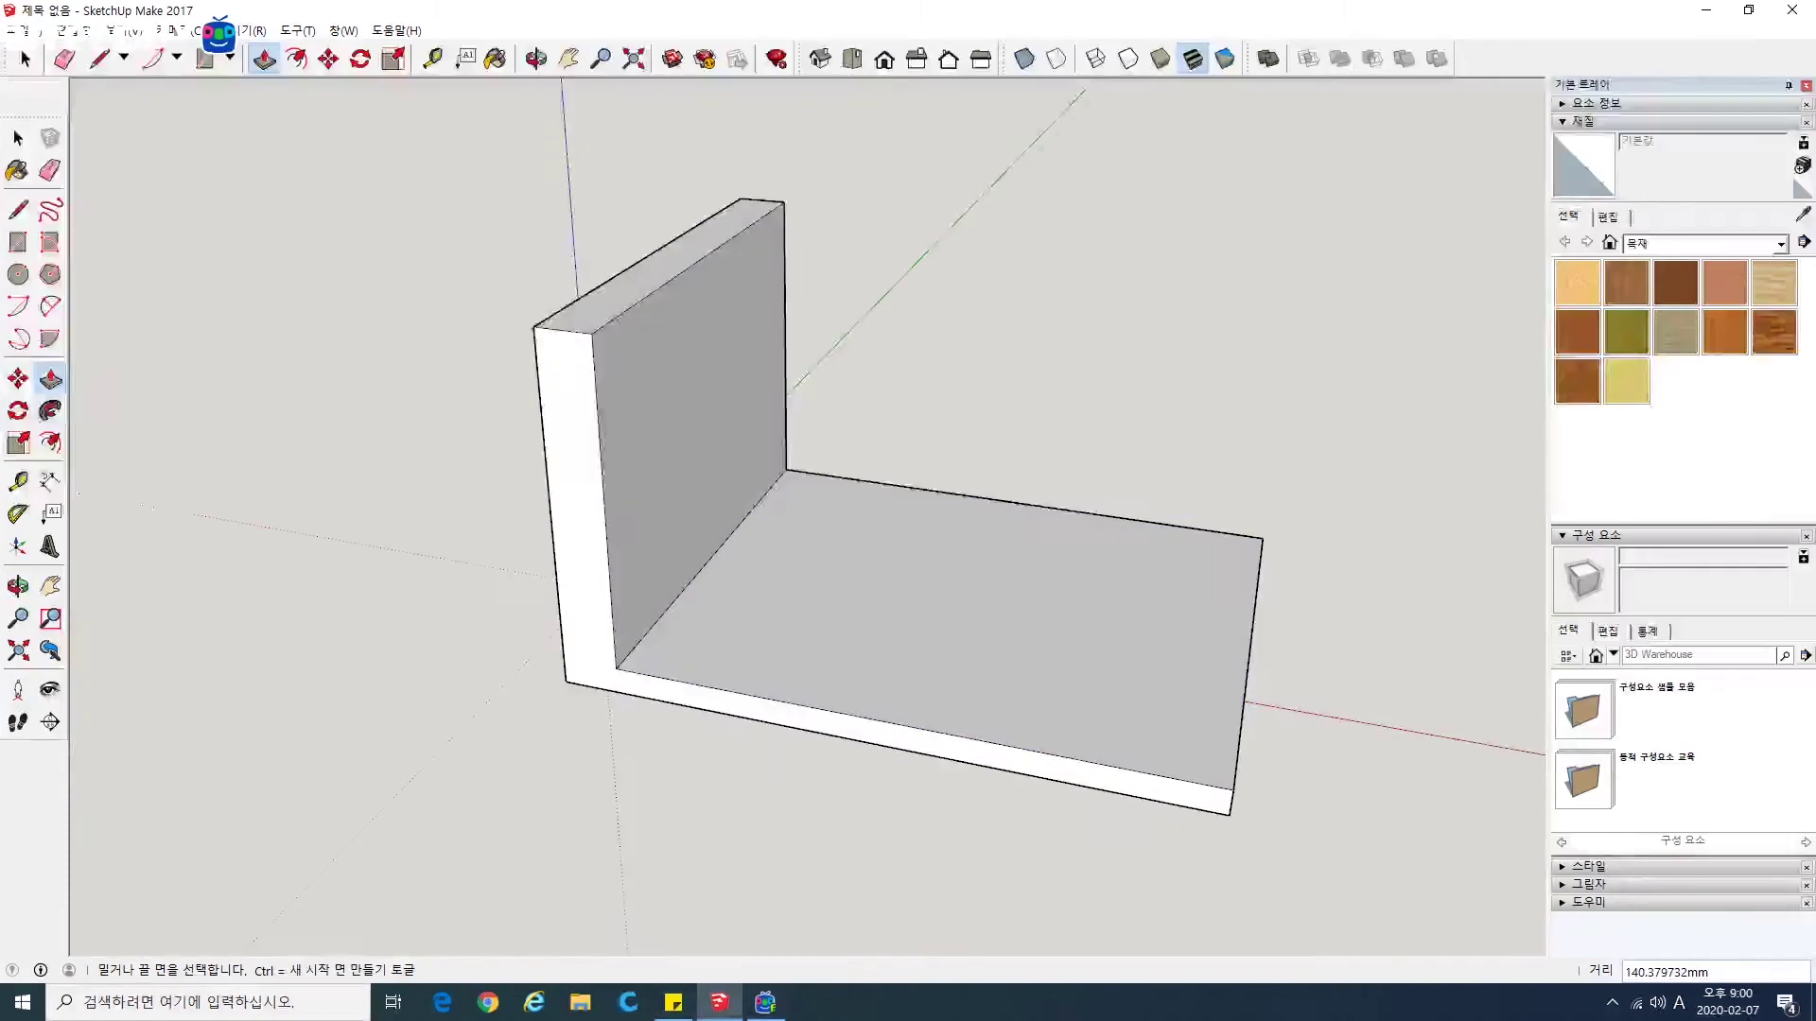
Step: Draw a line about 202 mm long across the base near its open end and raise the strip to the existing wall's height
{"action": "key", "text": "l"}
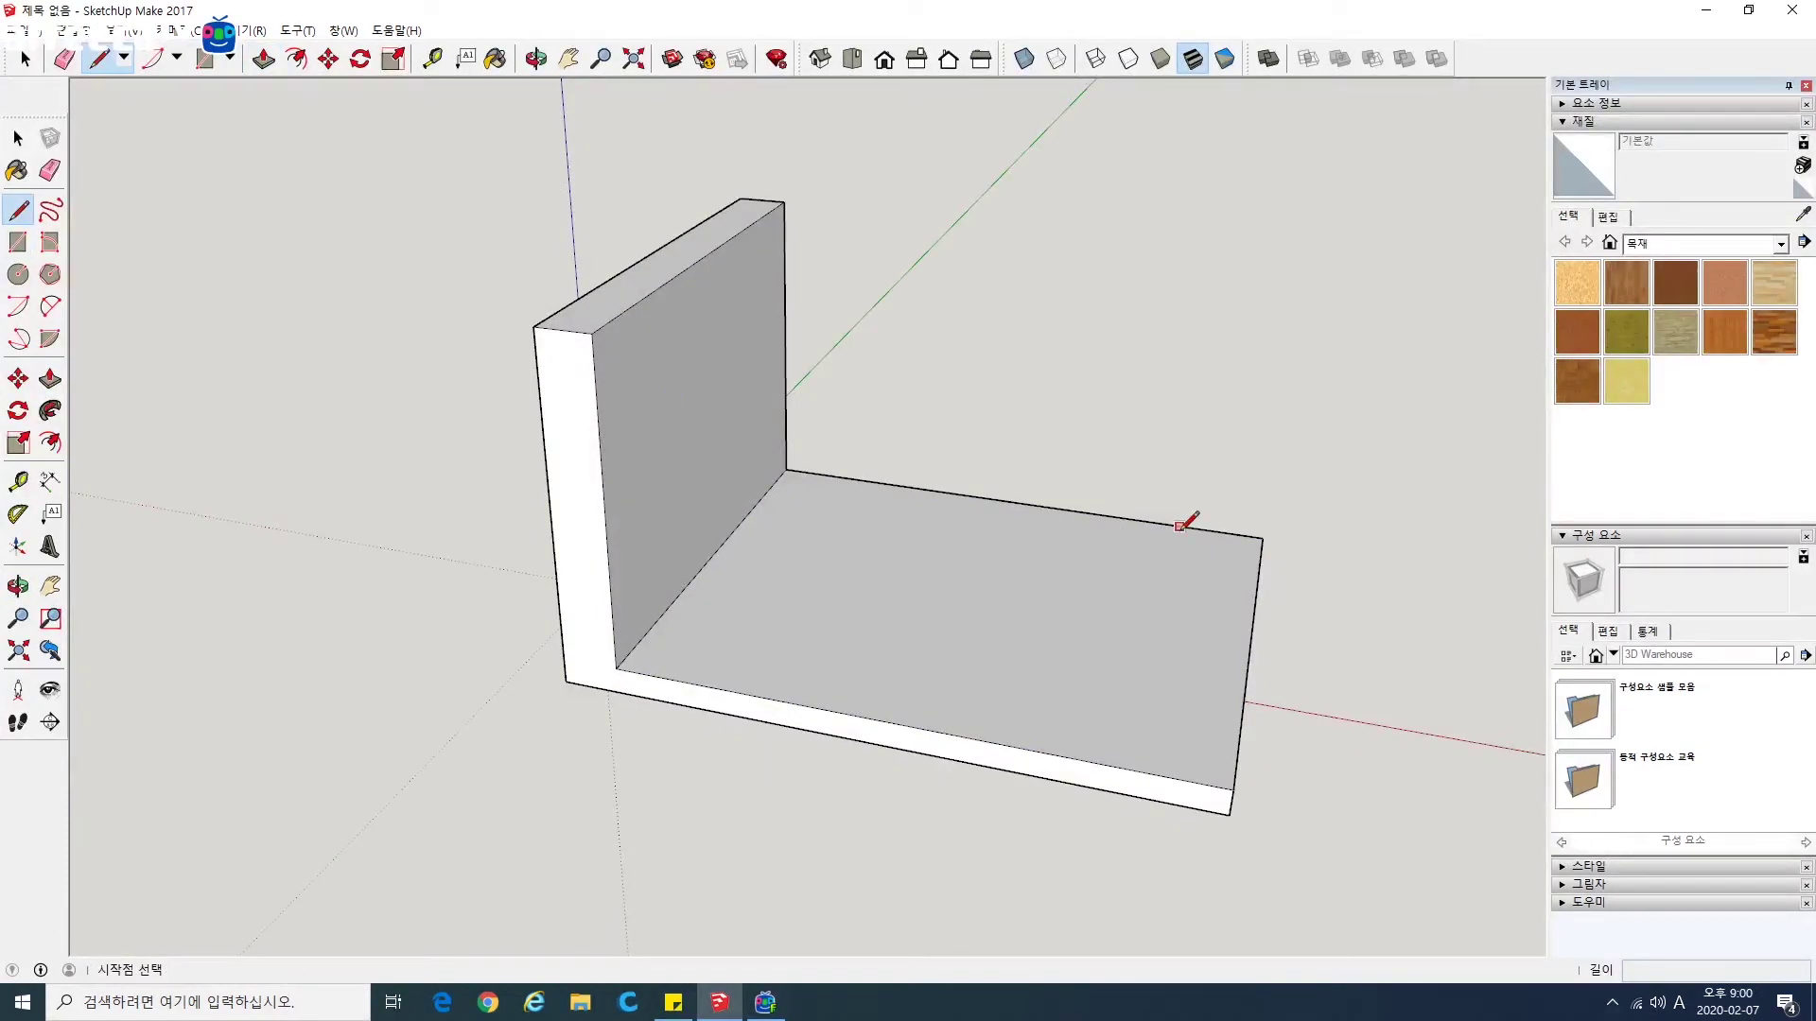
{"action": "left_click", "coordinate": [1201, 529]}
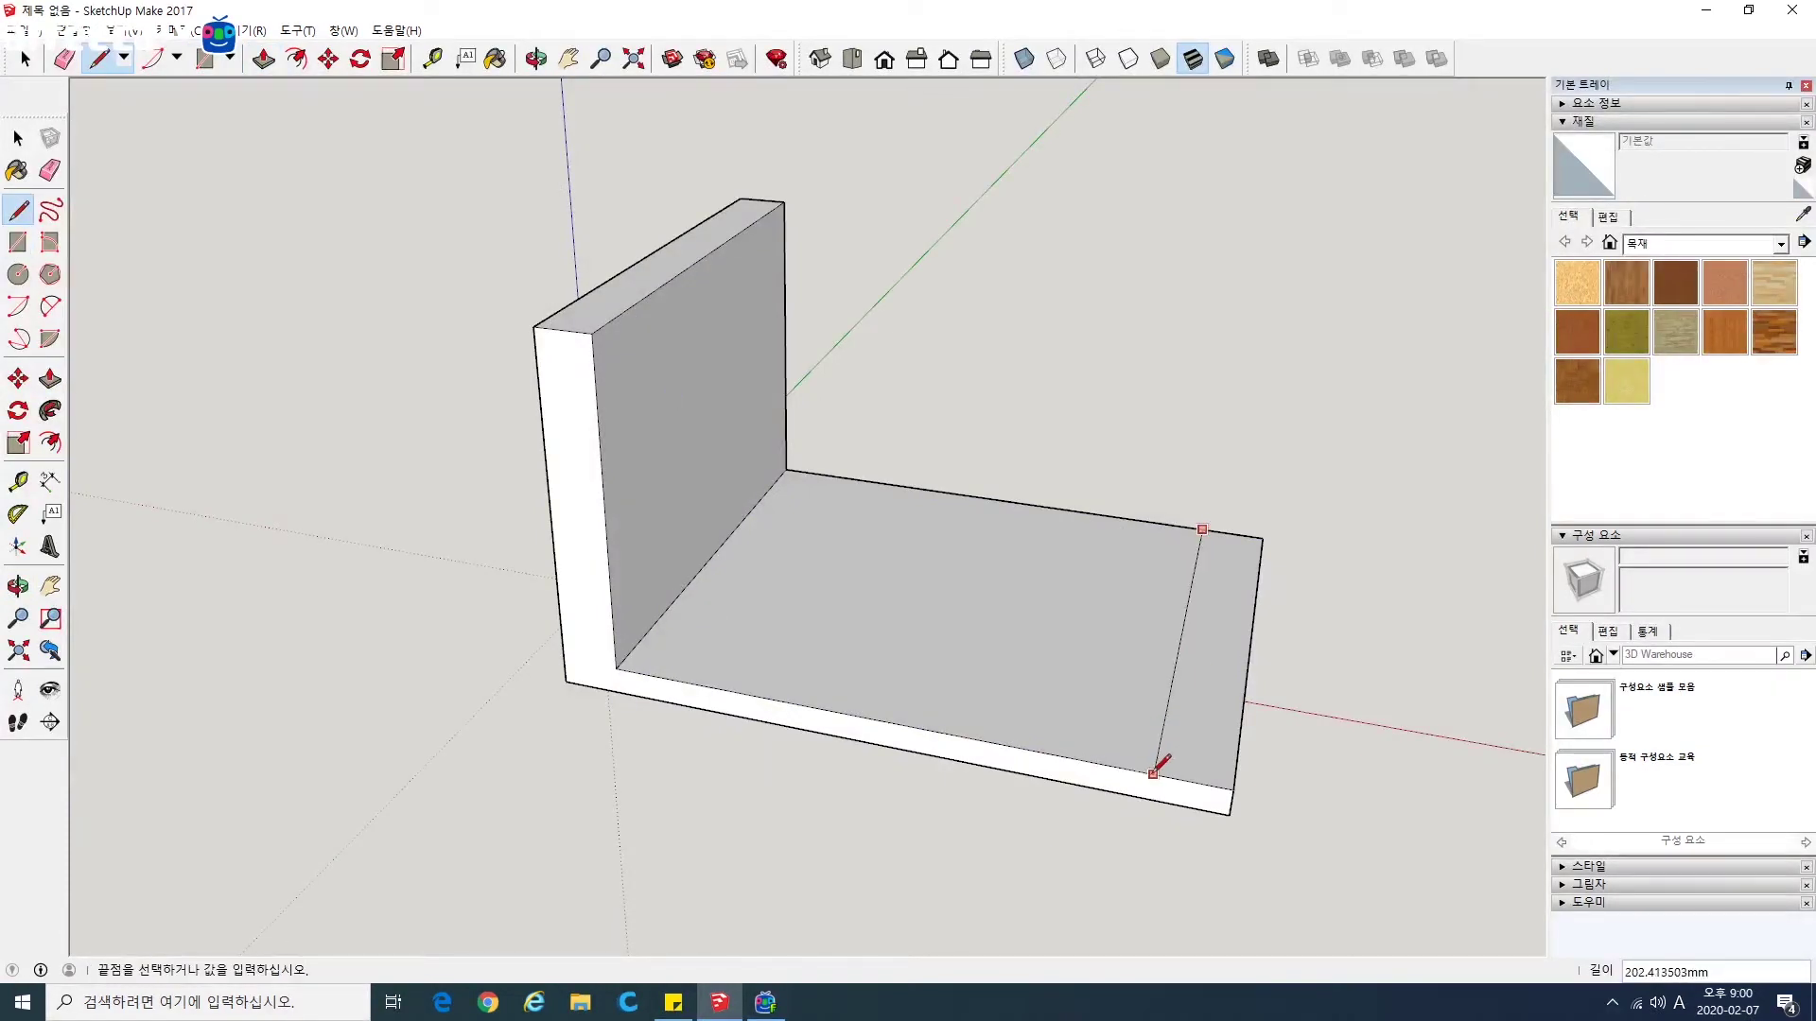
{"action": "left_click", "coordinate": [1153, 774]}
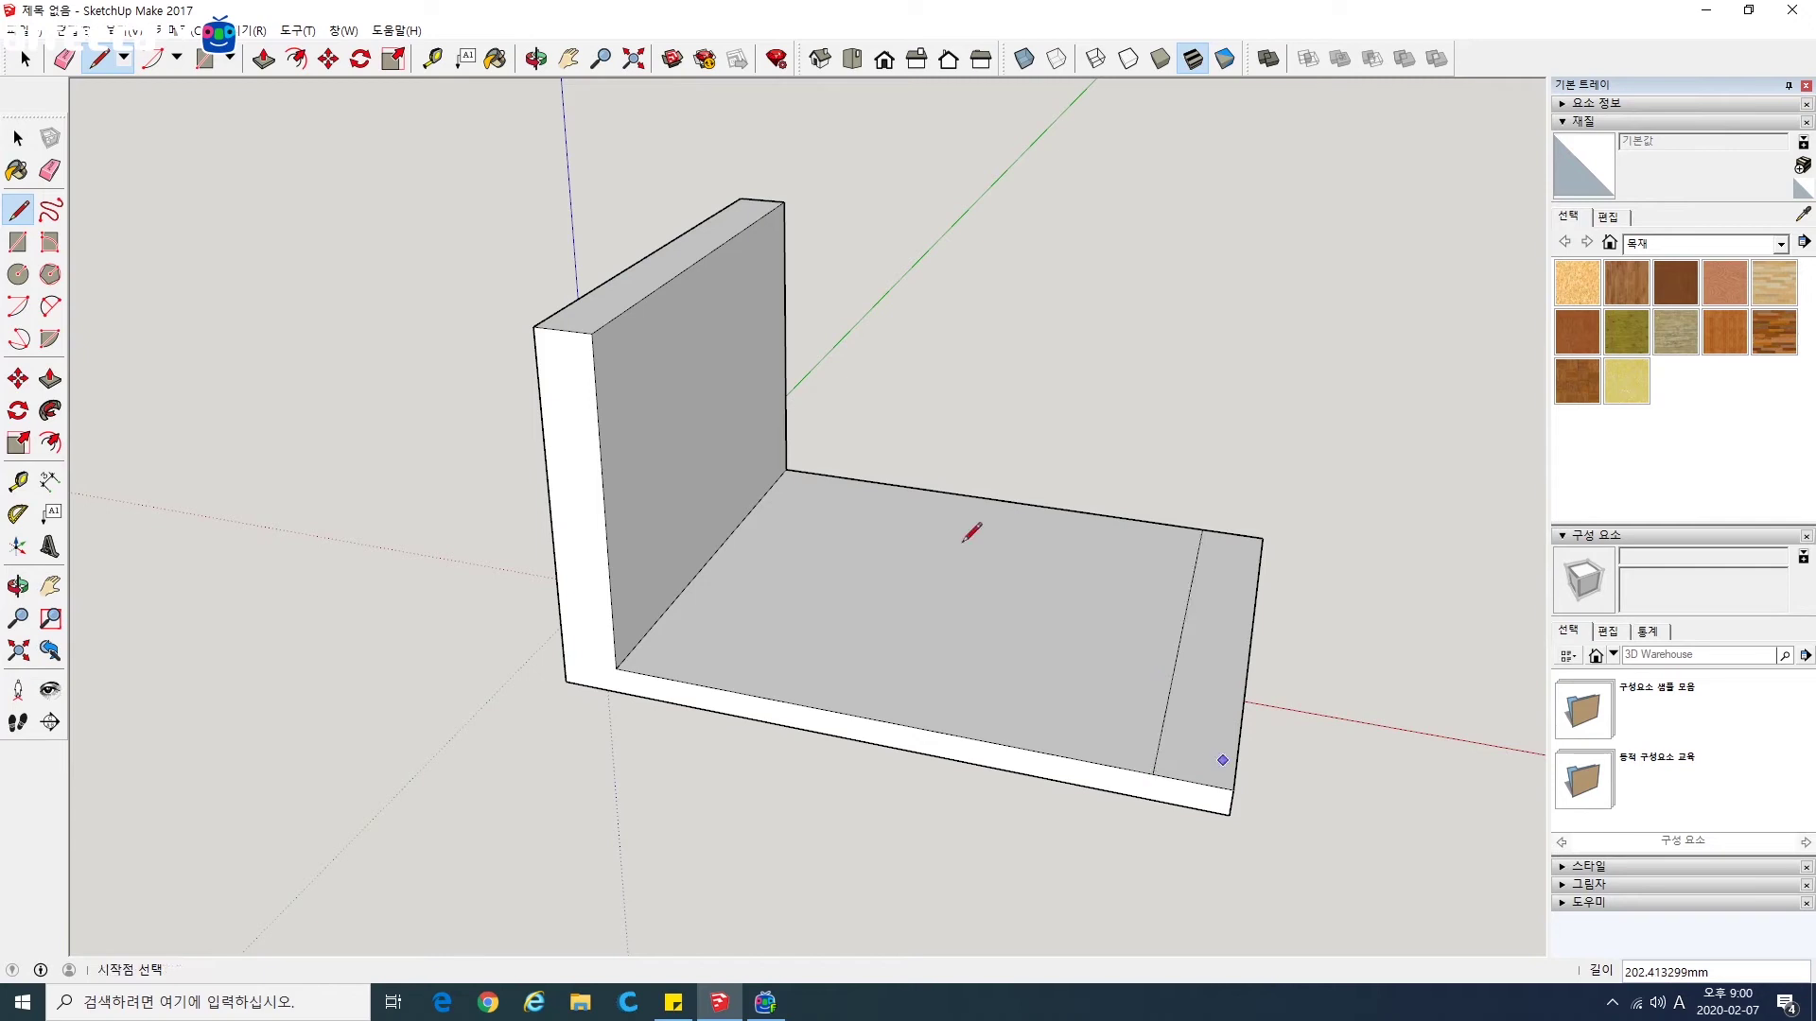
{"action": "left_click", "coordinate": [50, 378]}
{"action": "left_click", "coordinate": [1217, 697]}
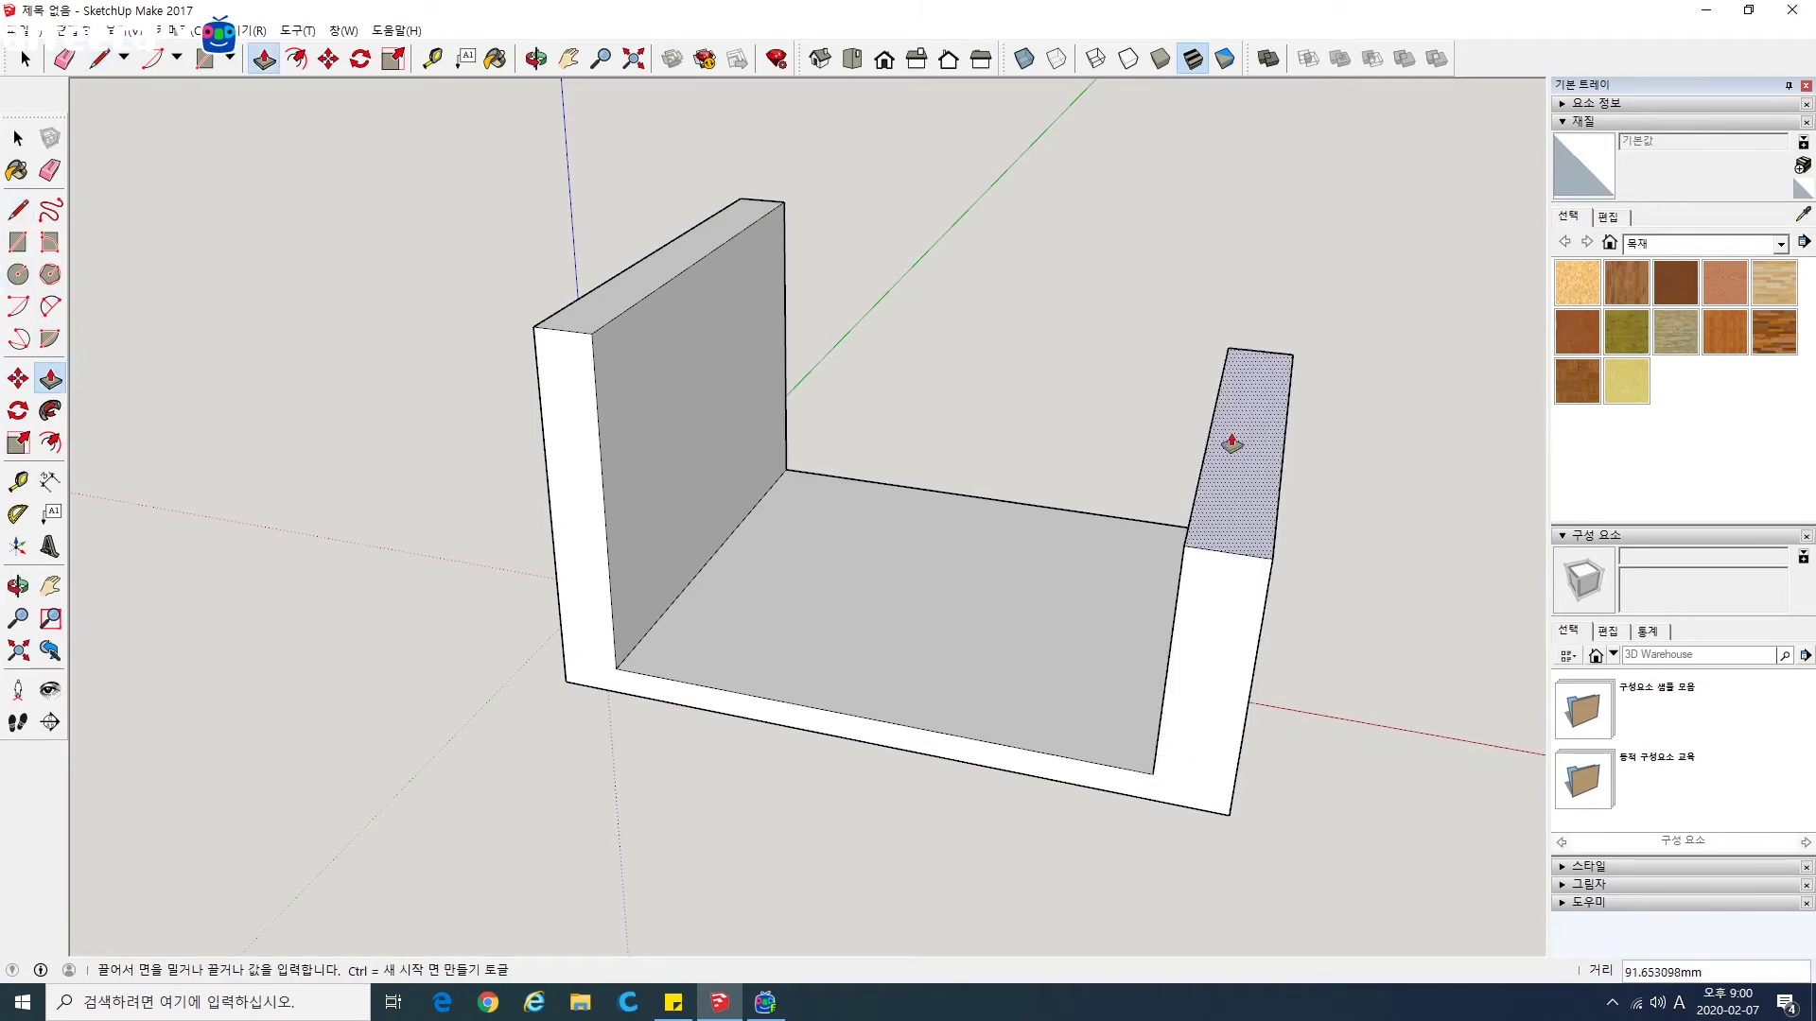
{"action": "left_click", "coordinate": [671, 274]}
Step: Draw a circle with a radius of about 57 mm on the inner face of the wall nearest the origin
{"action": "key", "text": "c"}
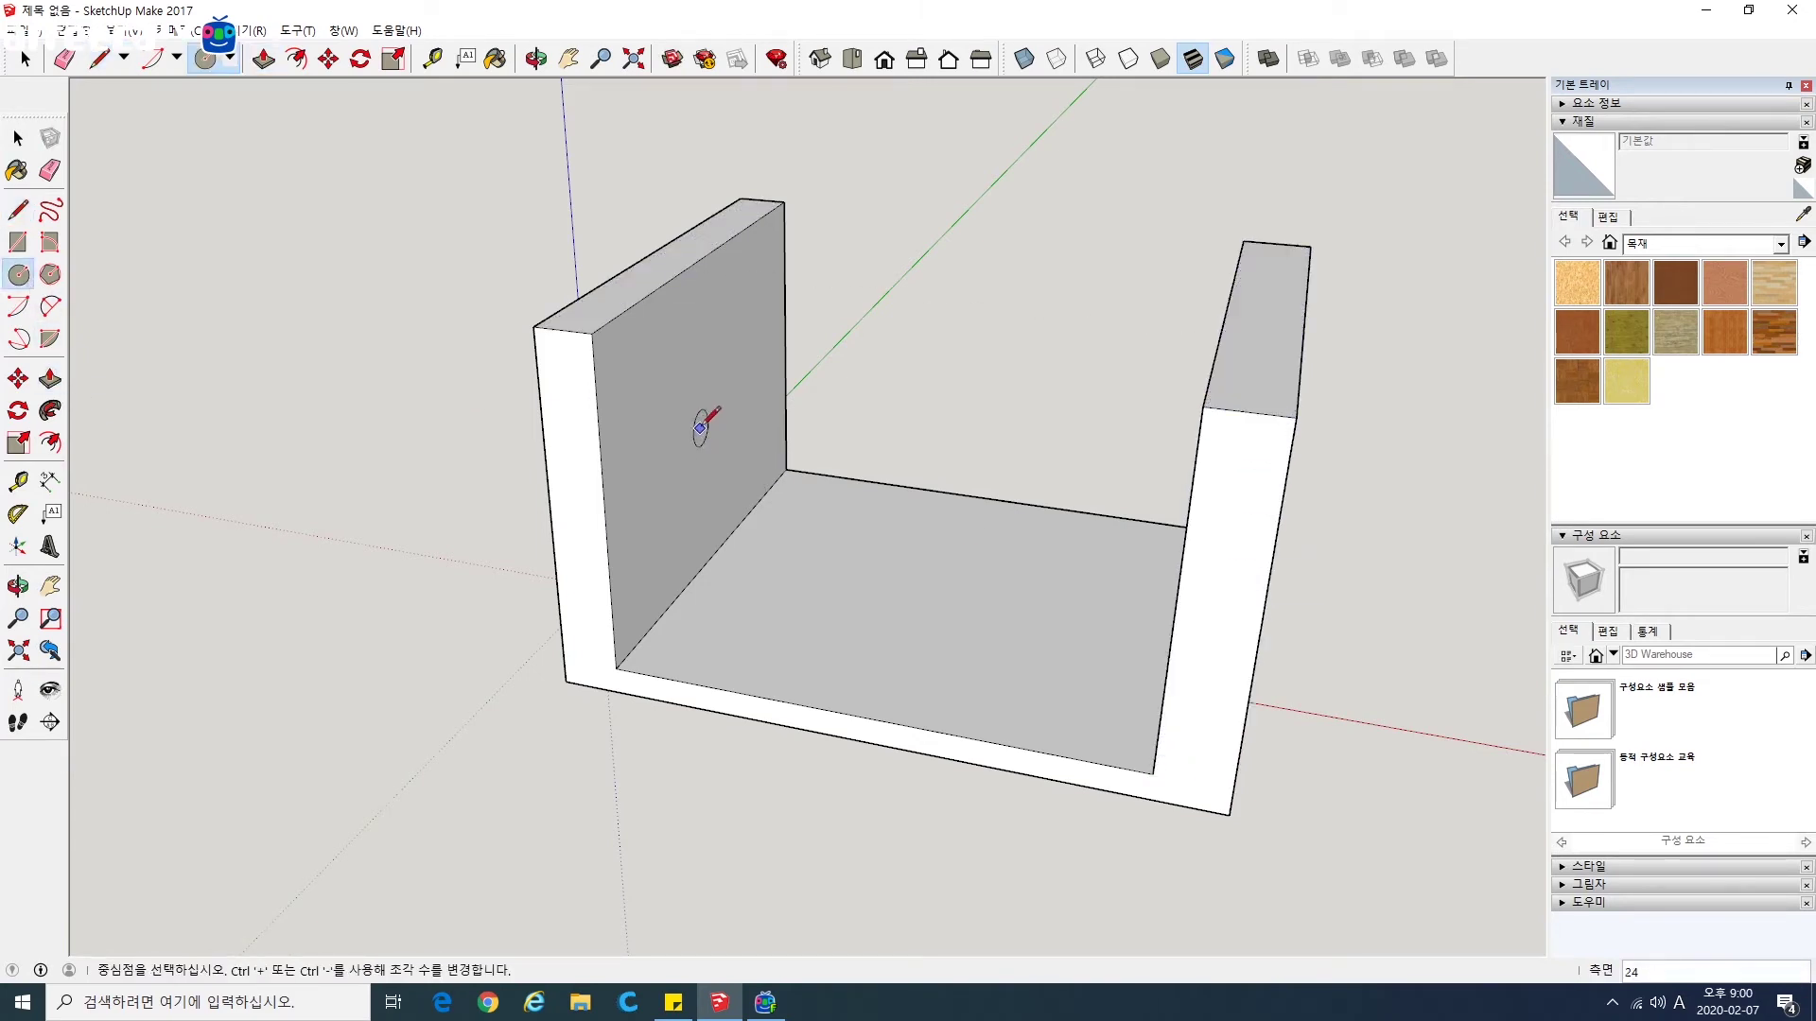
{"action": "left_click", "coordinate": [703, 415]}
{"action": "left_click", "coordinate": [746, 429]}
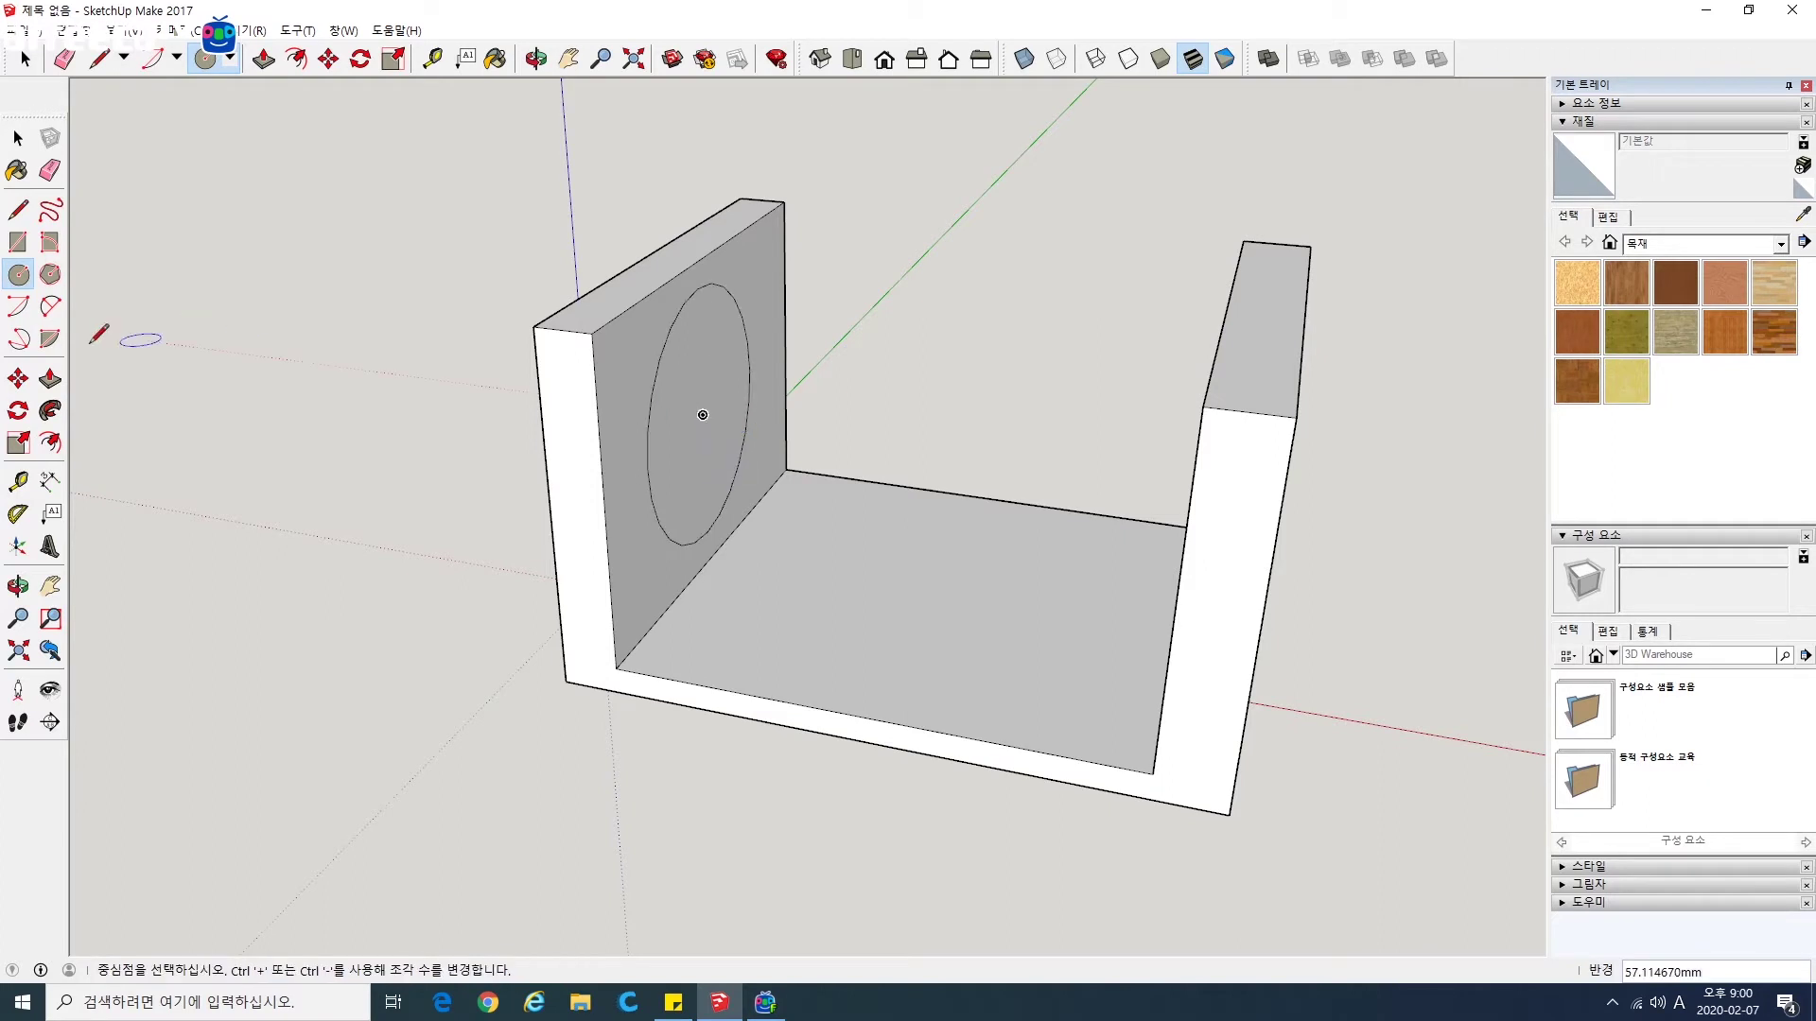
Step: Try to cut a through hole by pushing the circle to the outer face of the wall nearest the origin
{"action": "left_click", "coordinate": [50, 379]}
{"action": "left_click", "coordinate": [643, 399]}
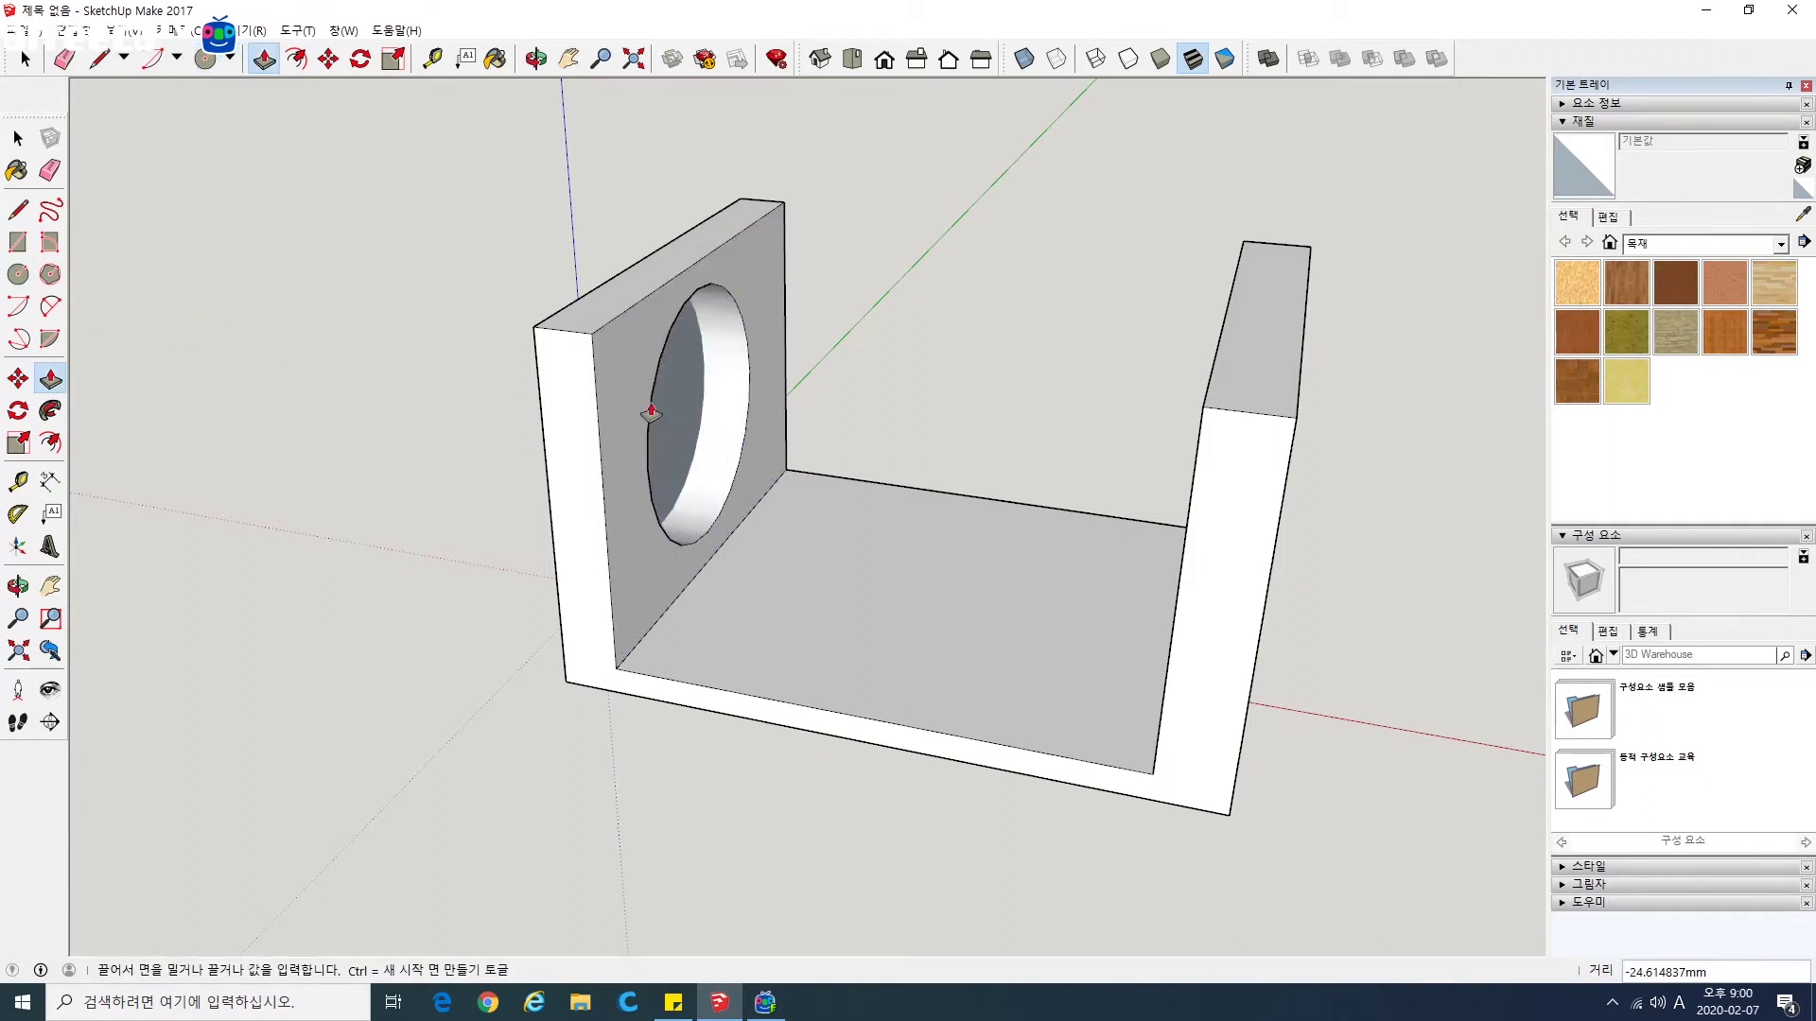
{"action": "middle_click_drag", "start_coordinate": [695, 445], "coordinate": [1050, 459]}
{"action": "left_click", "coordinate": [682, 437]}
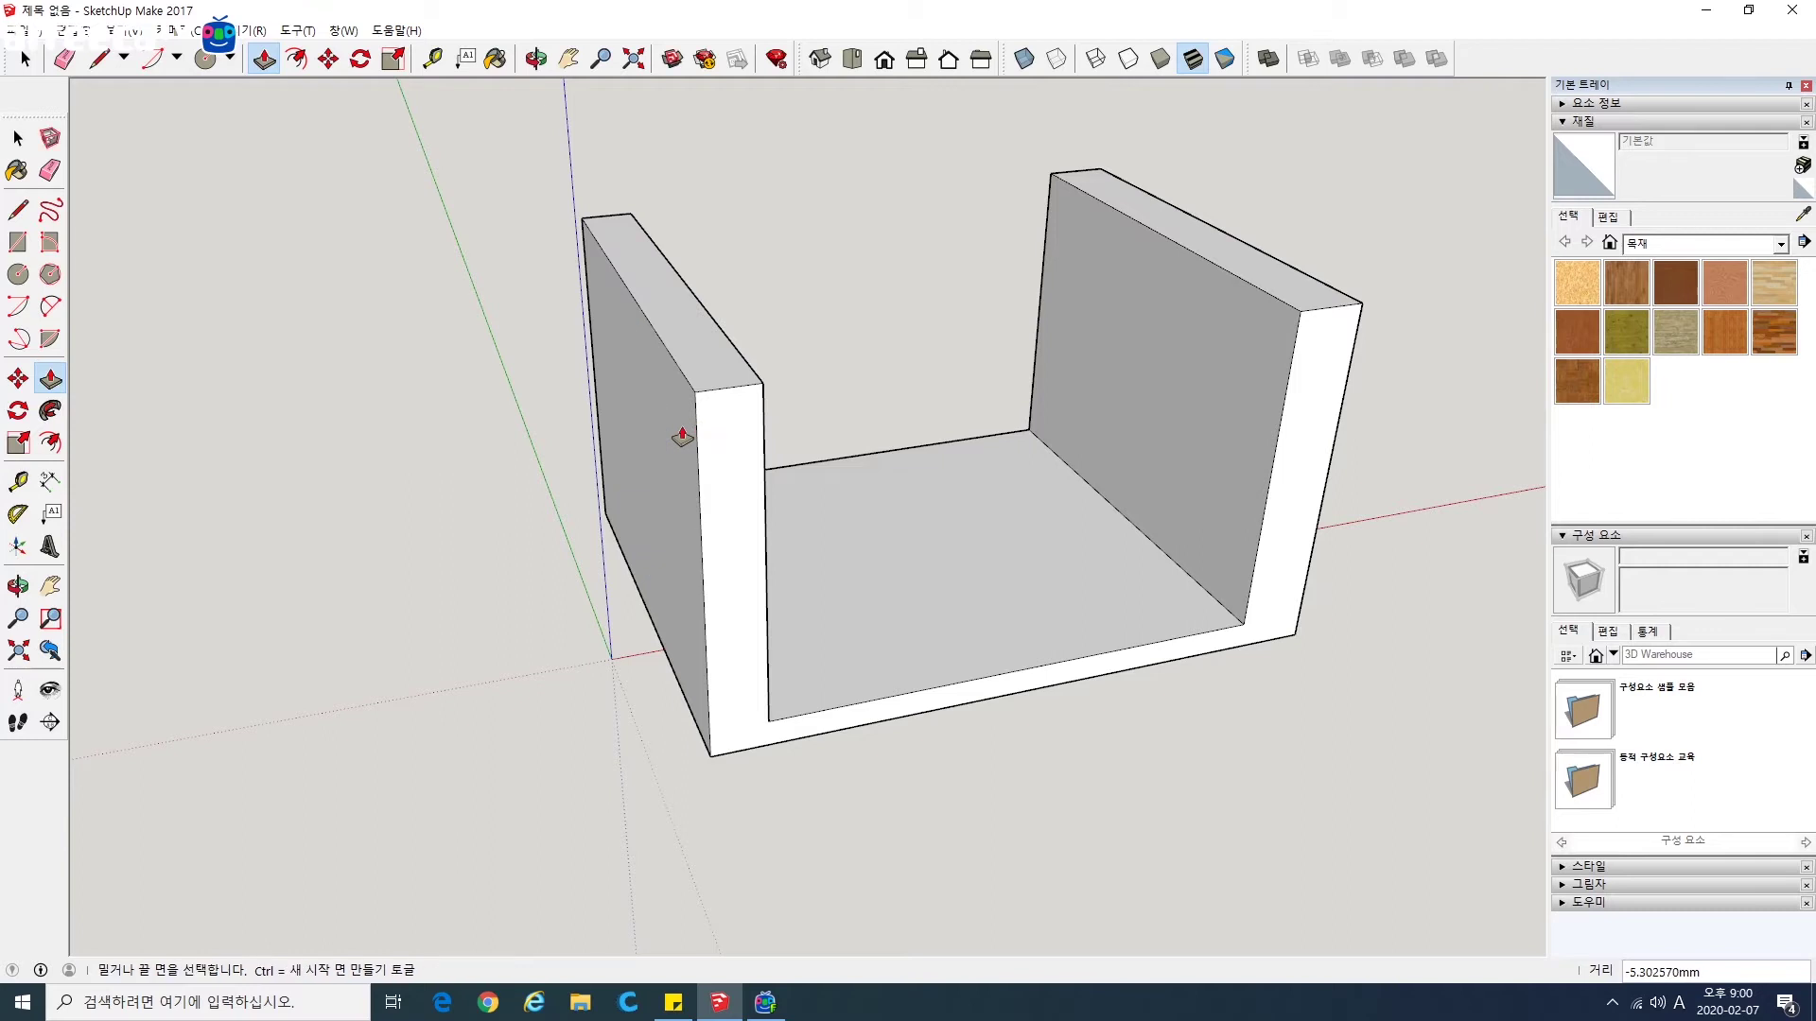
{"action": "middle_click_drag", "start_coordinate": [823, 507], "coordinate": [441, 499]}
{"action": "middle_click_drag", "start_coordinate": [565, 495], "coordinate": [775, 502]}
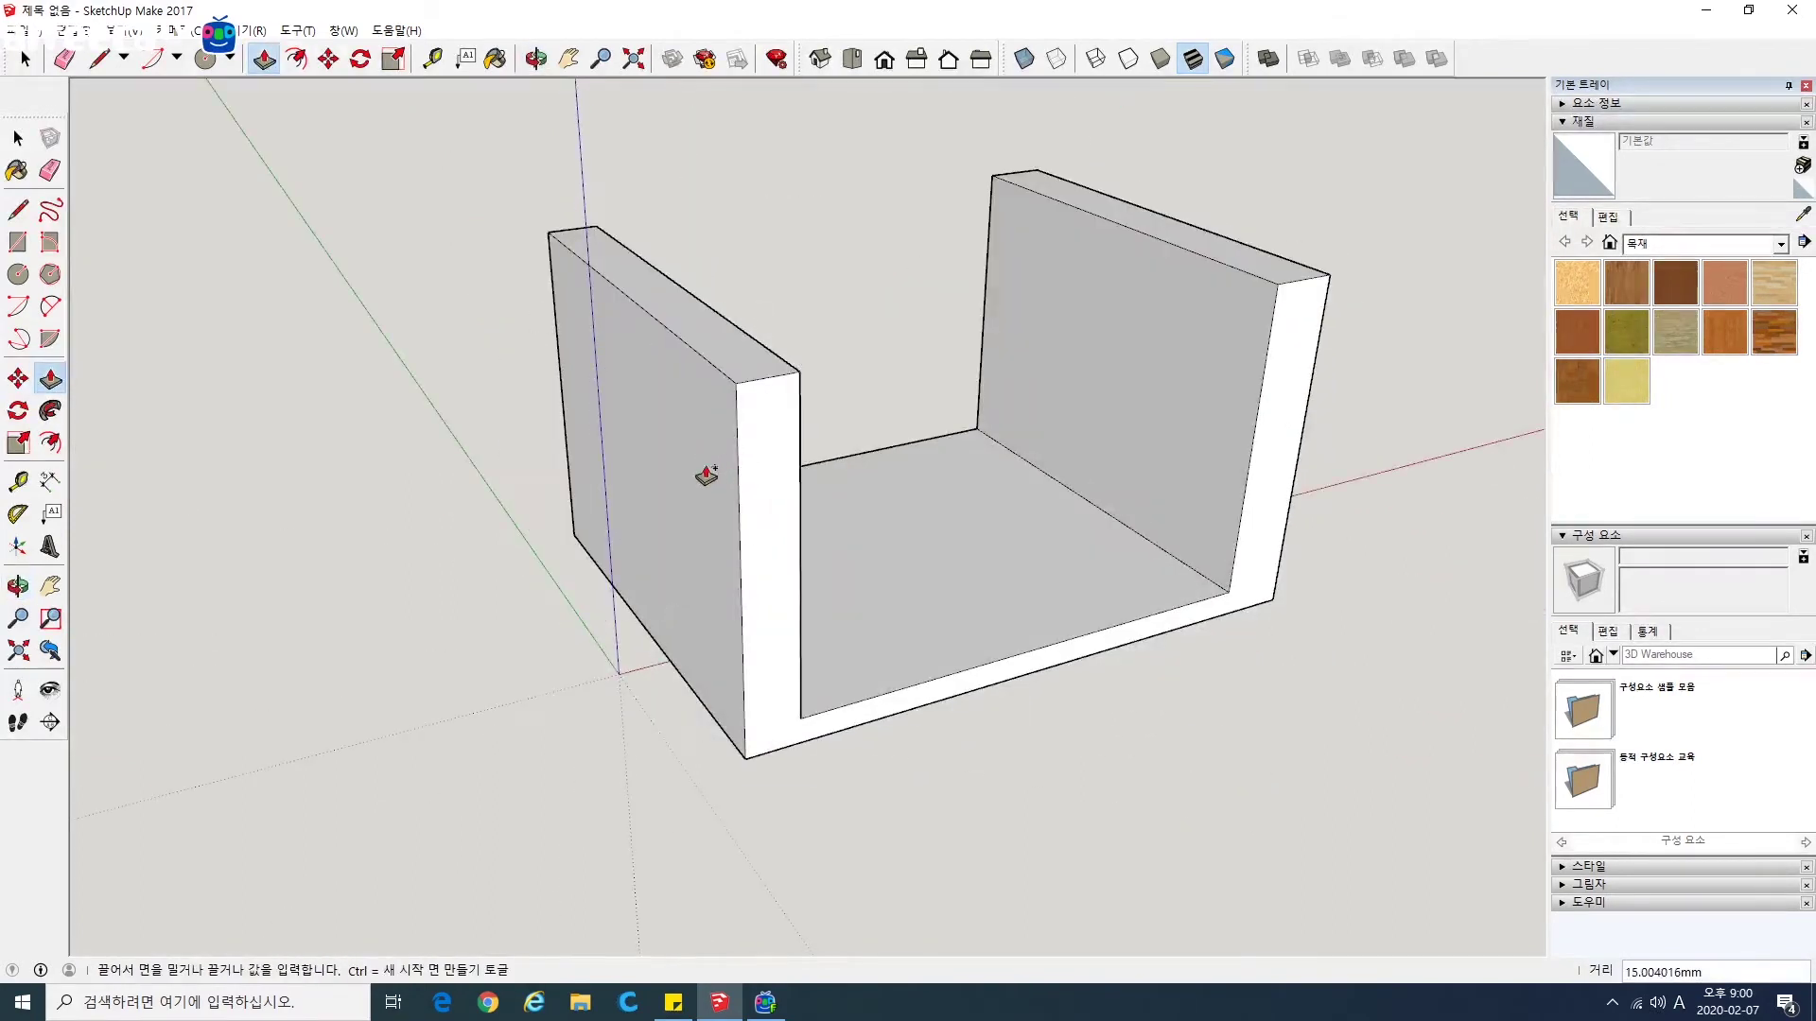
{"action": "middle_click_drag", "start_coordinate": [851, 628], "coordinate": [454, 616]}
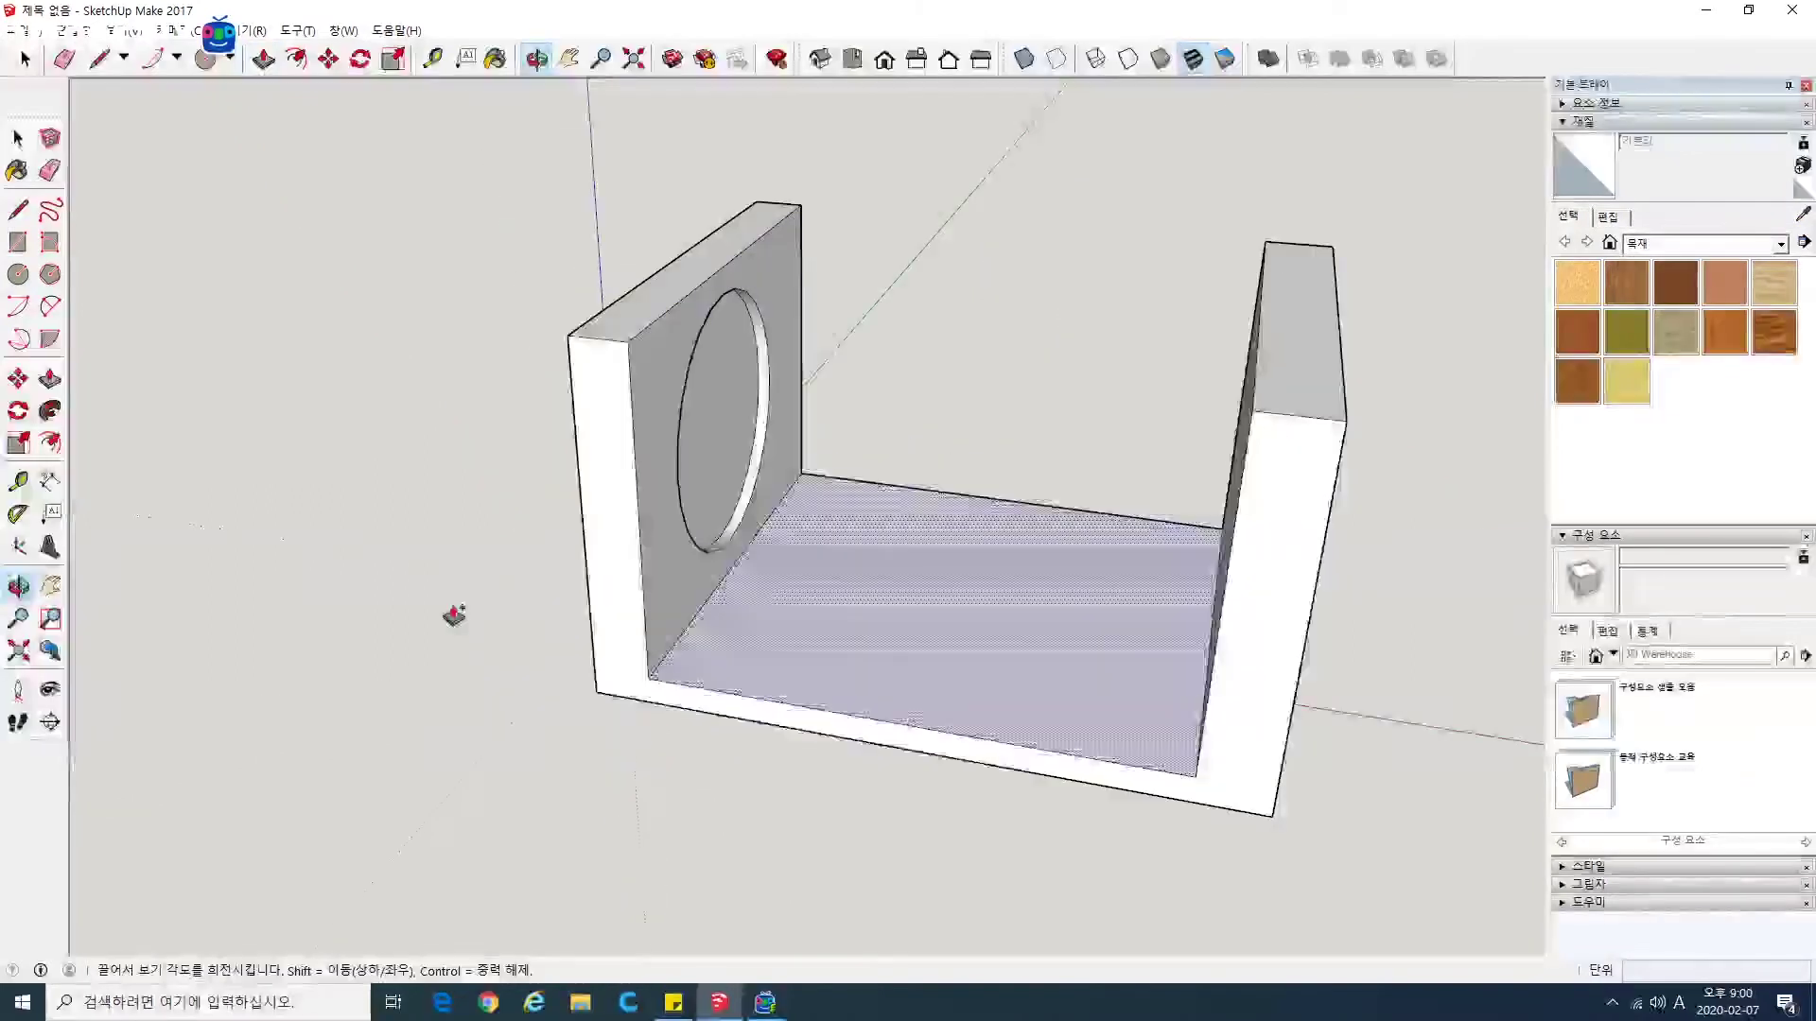
{"action": "left_click", "coordinate": [730, 477]}
{"action": "middle_click_drag", "start_coordinate": [883, 580], "coordinate": [763, 612]}
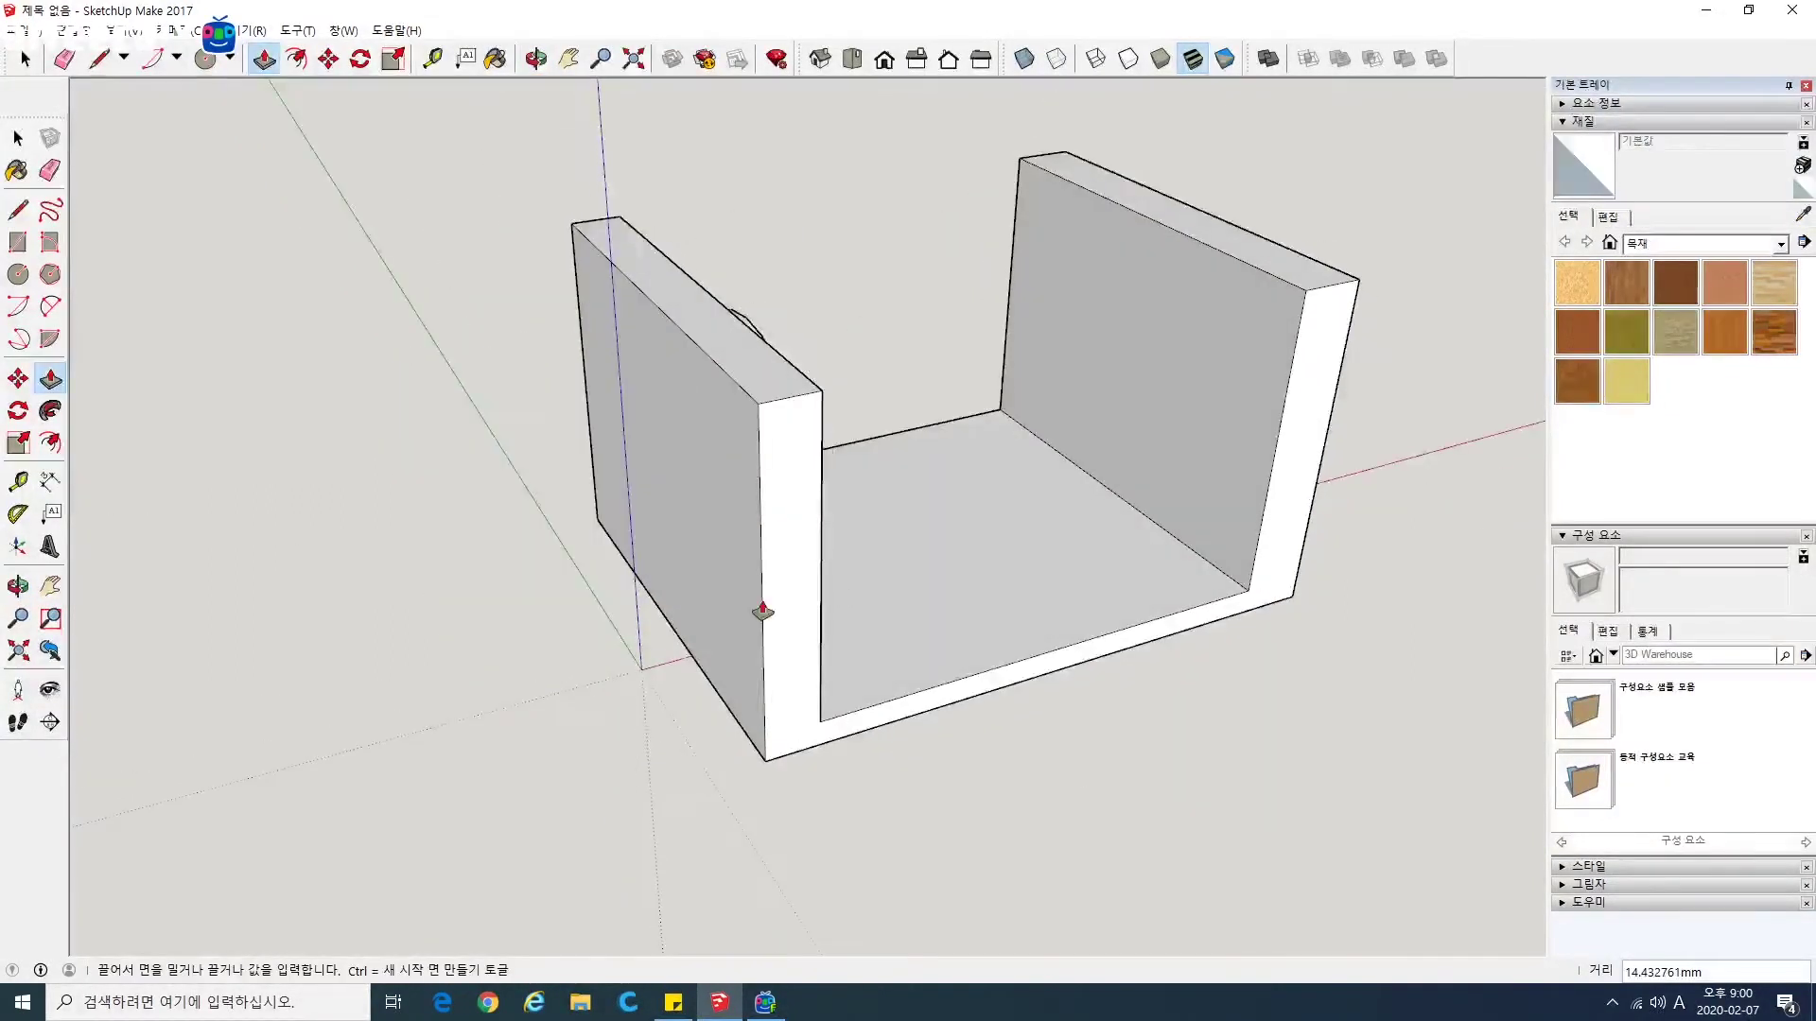
{"action": "middle_click_drag", "start_coordinate": [912, 640], "coordinate": [1060, 572]}
{"action": "middle_click_drag", "start_coordinate": [762, 530], "coordinate": [102, 564]}
{"action": "middle_click_drag", "start_coordinate": [681, 599], "coordinate": [638, 598]}
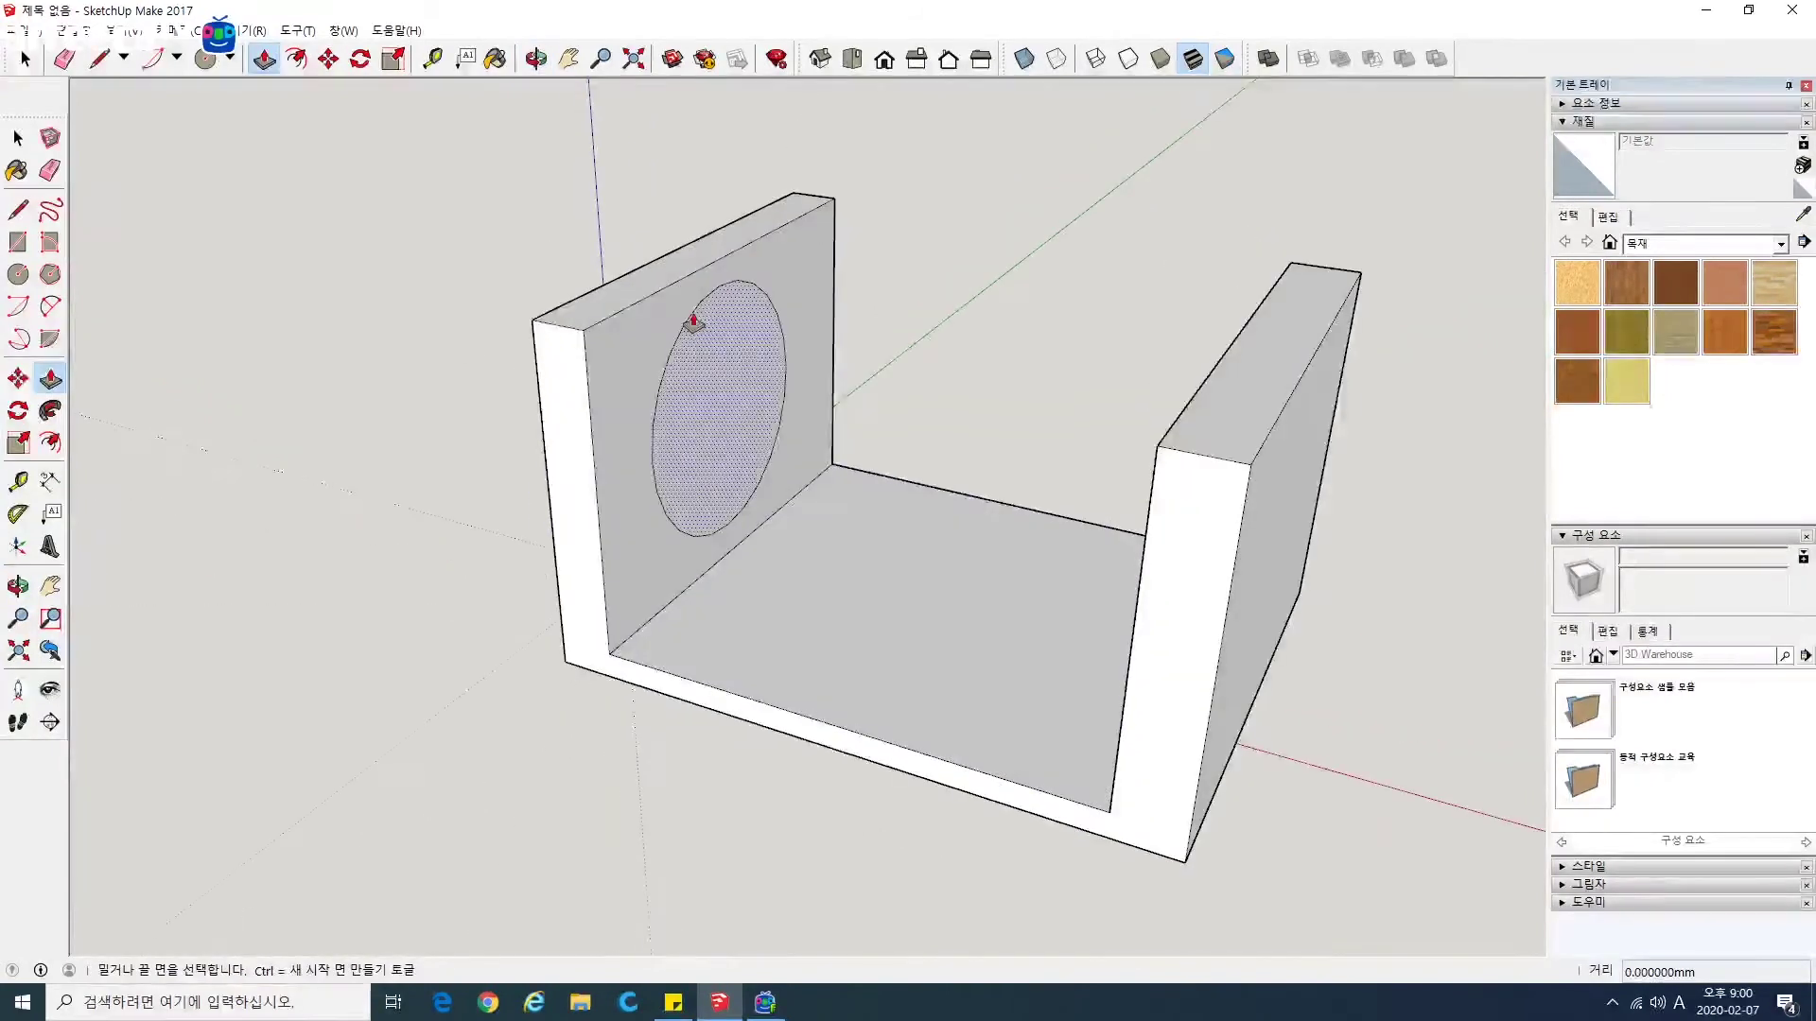
Step: Try to delete the circle and parts of the wall nearest the origin by area selection, and undo the deletions
{"action": "left_click", "coordinate": [19, 140]}
{"action": "left_click", "coordinate": [673, 377]}
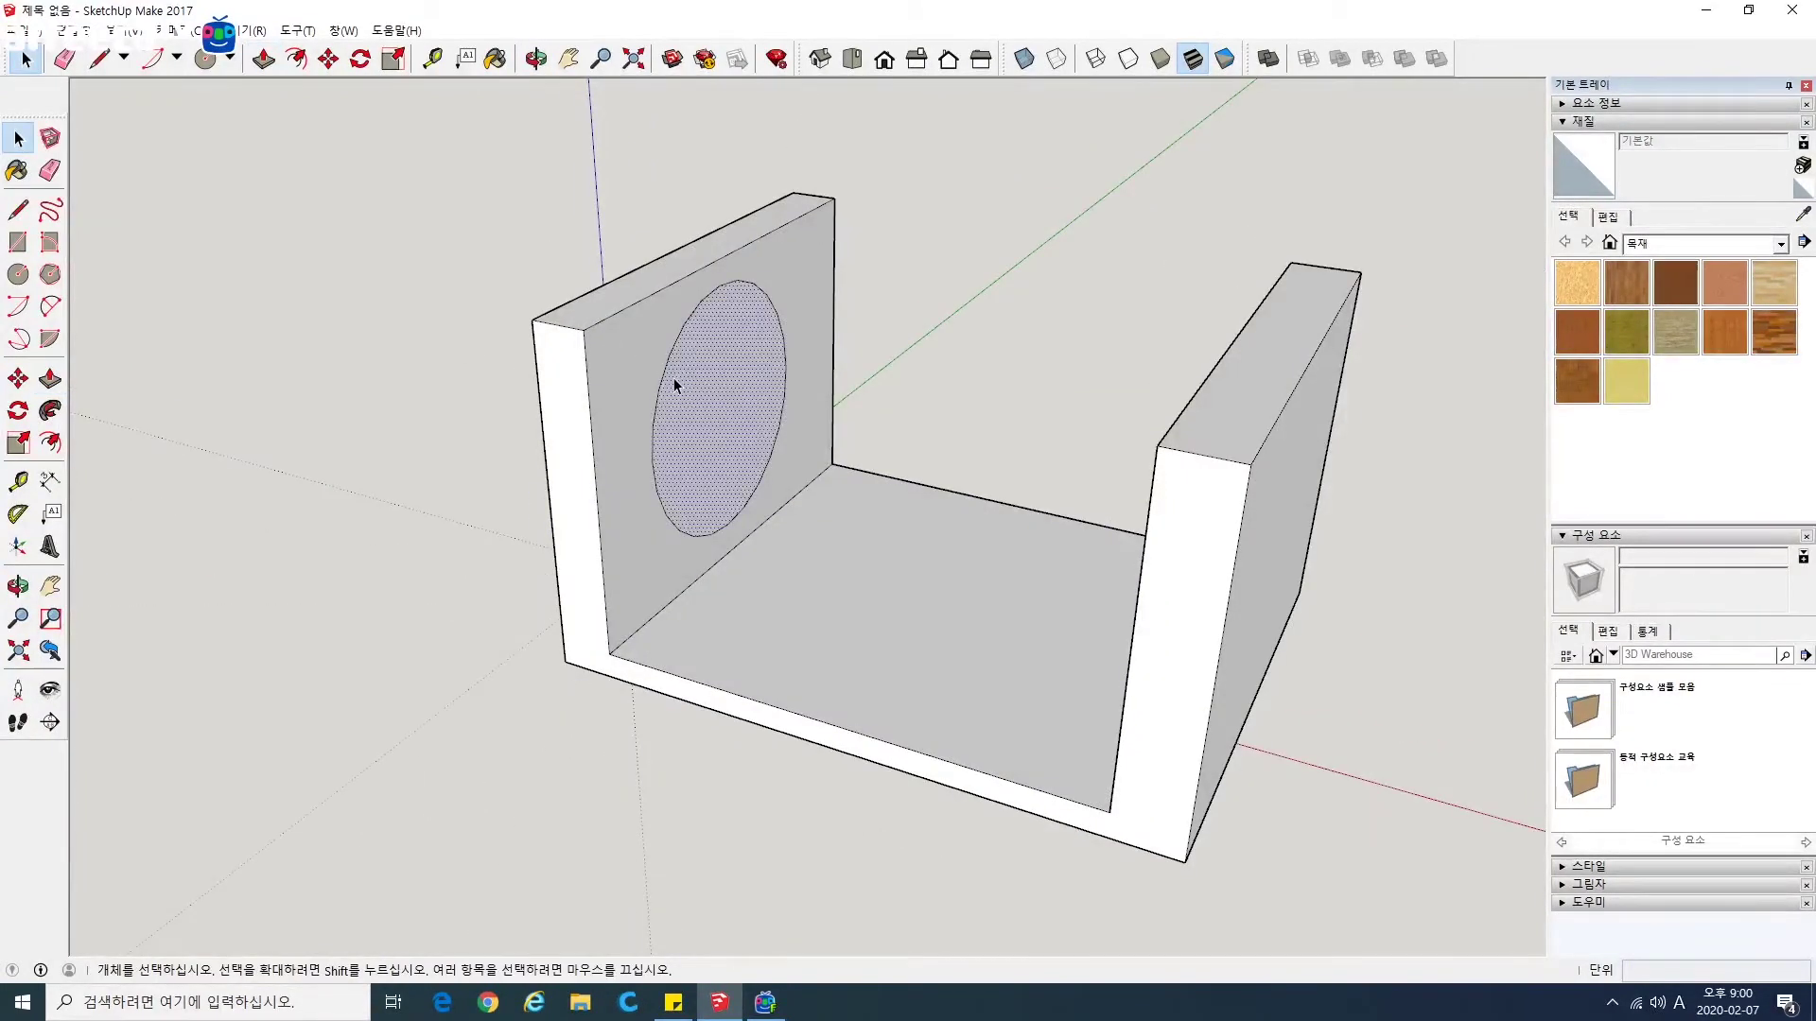
{"action": "left_click", "coordinate": [690, 320]}
{"action": "left_click_drag", "start_coordinate": [857, 286], "coordinate": [729, 208]}
{"action": "key", "text": "Delete"}
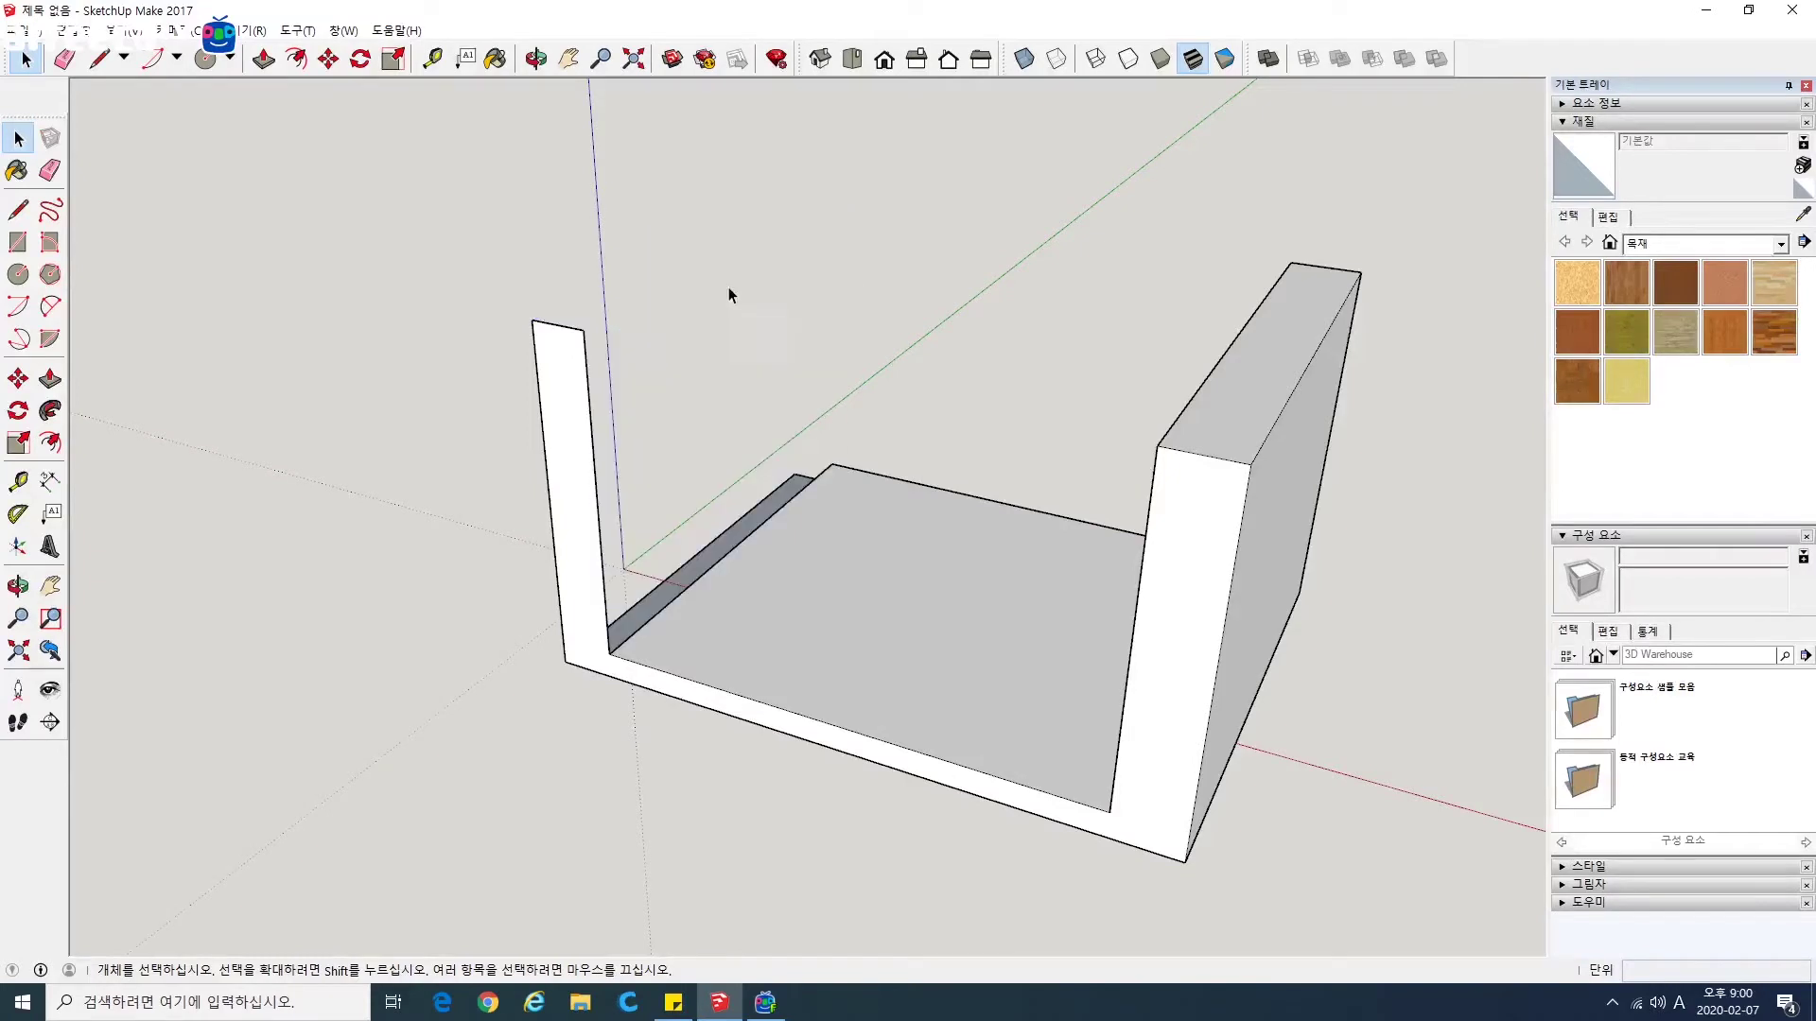
{"action": "left_click_drag", "start_coordinate": [626, 397], "coordinate": [412, 343]}
{"action": "key", "text": "Delete"}
{"action": "key", "text": "ctrl+z"}
{"action": "key", "text": "ctrl+z"}
Step: Delete the circle from the inner face of the wall nearest the origin
{"action": "left_click", "coordinate": [698, 393]}
{"action": "left_click", "coordinate": [664, 382]}
{"action": "key", "text": "Delete"}
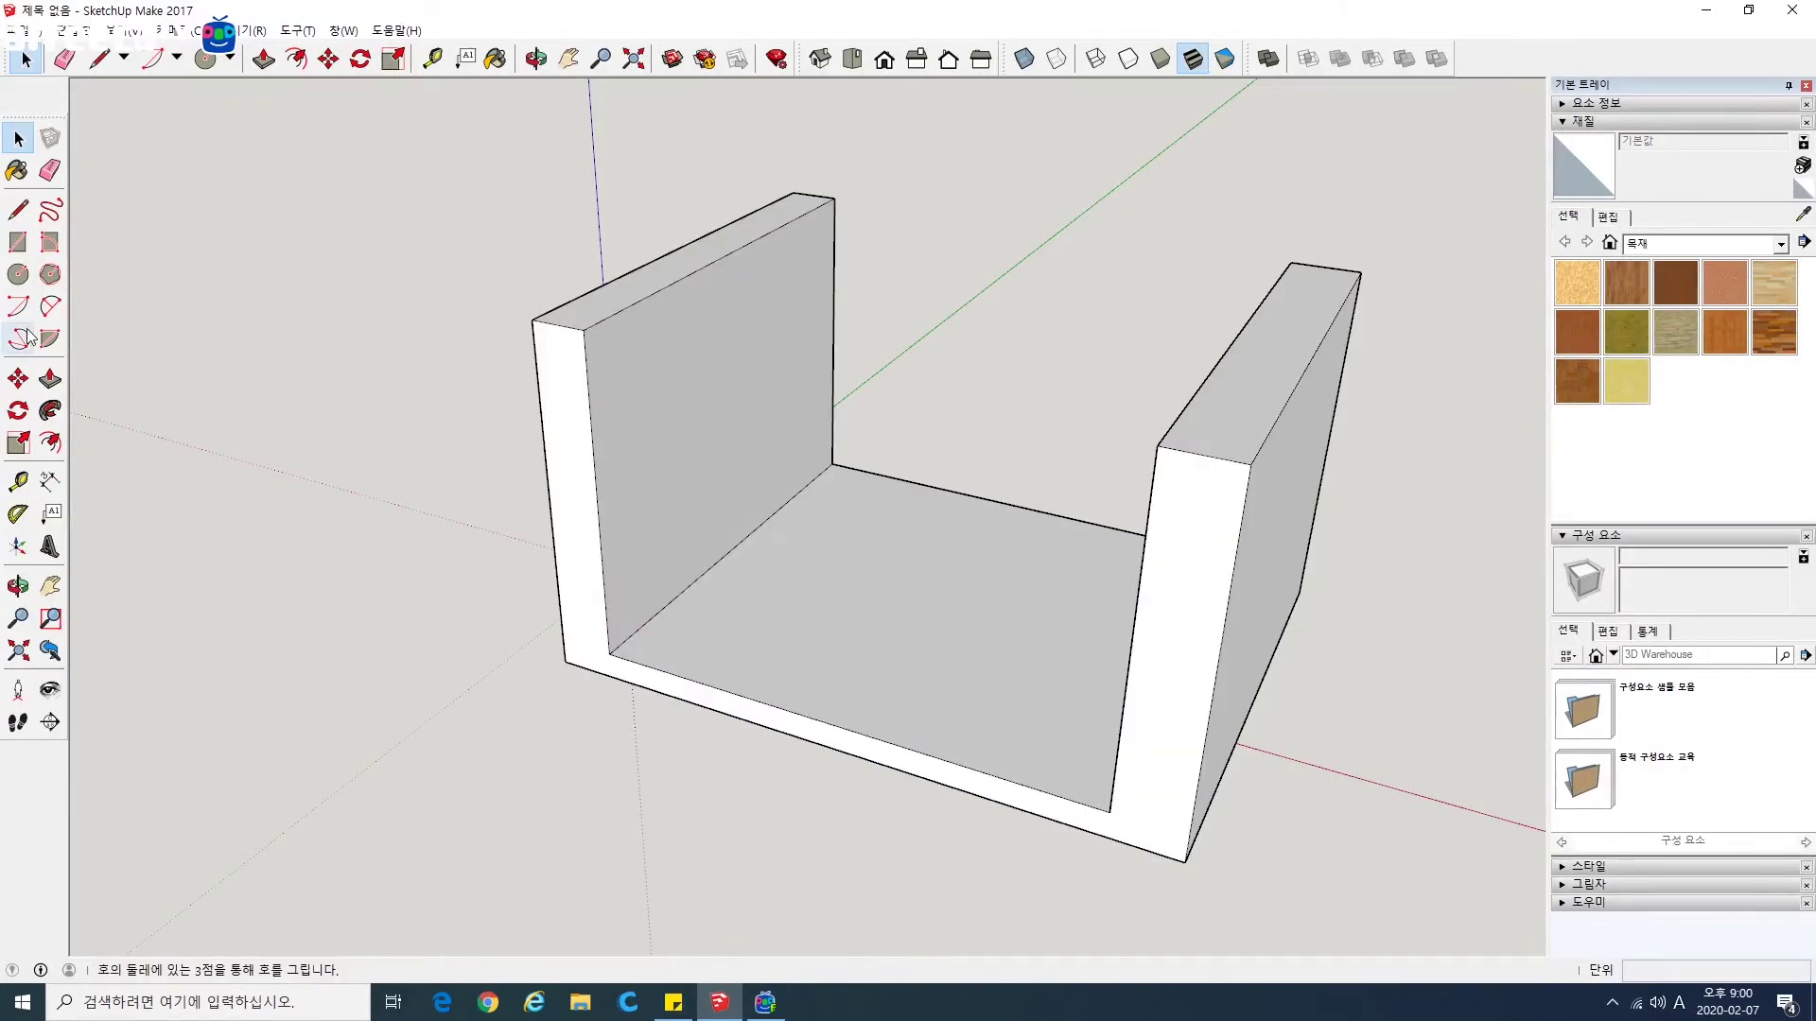
Step: Push the wall nearest the origin down flush with the base and delete the leftover dividing line
{"action": "key", "text": "p"}
{"action": "left_click_drag", "start_coordinate": [620, 314], "coordinate": [729, 567]}
{"action": "left_click", "coordinate": [25, 142]}
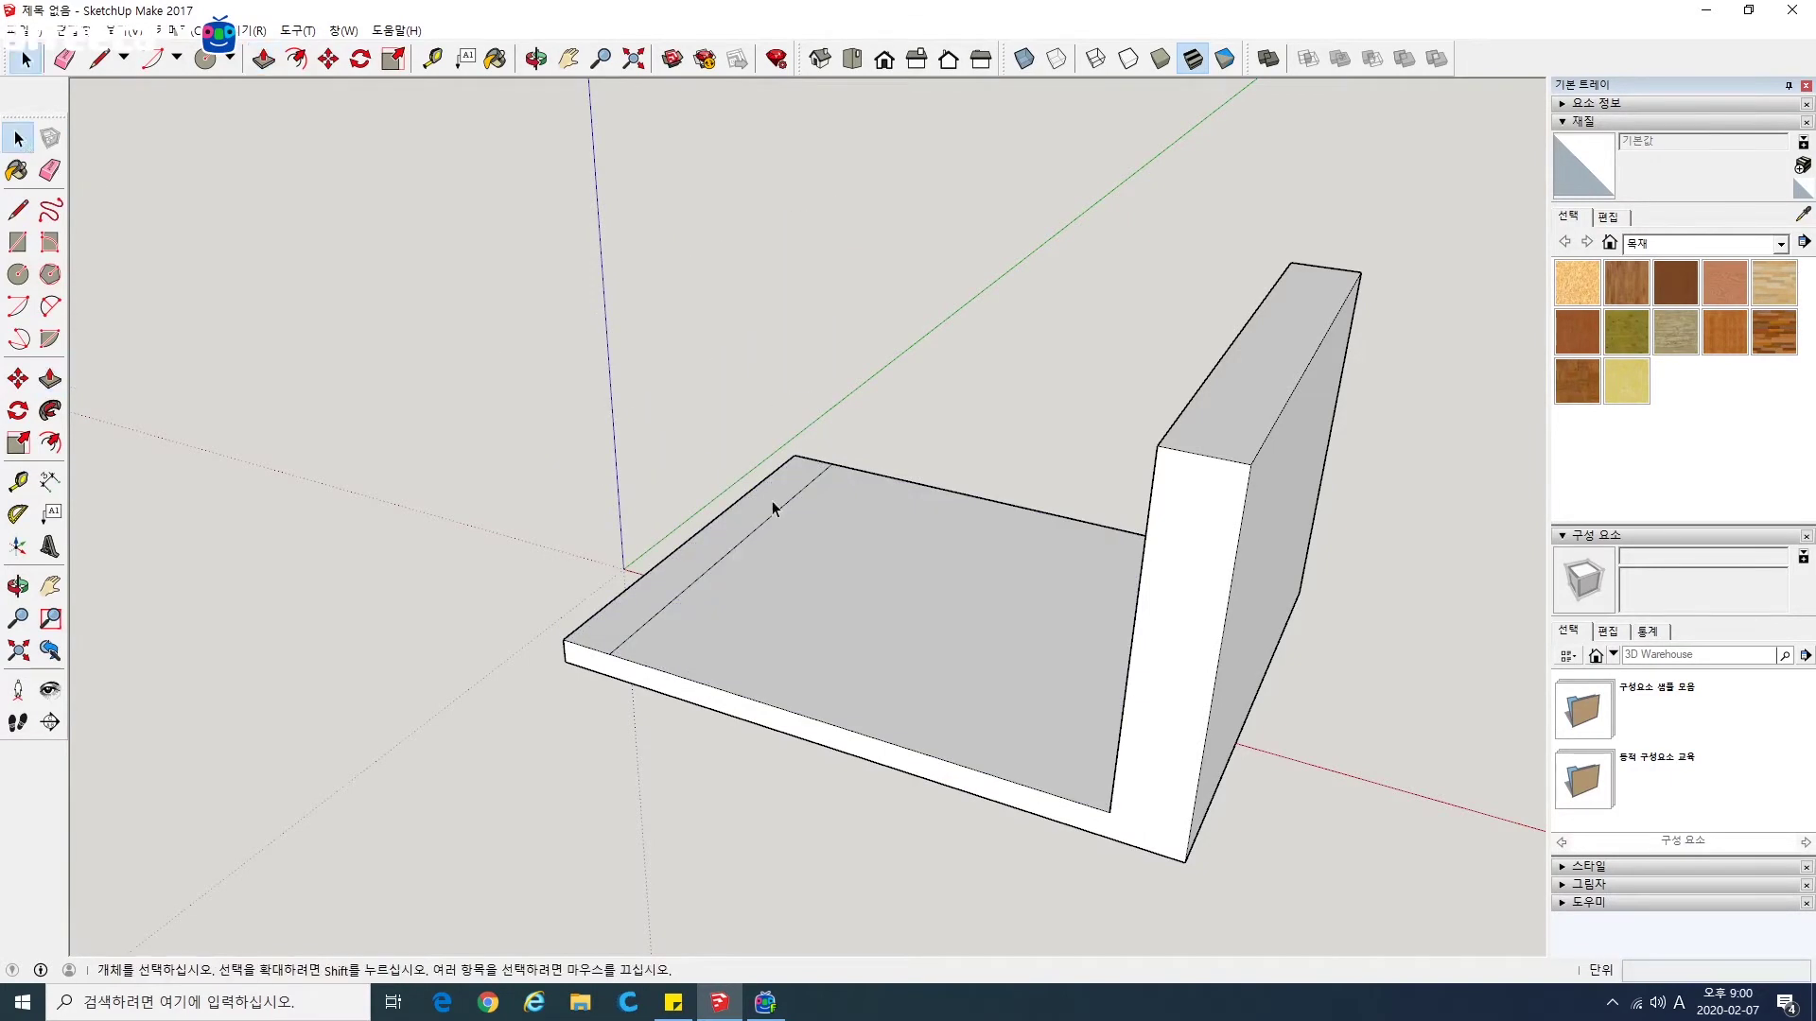
{"action": "left_click", "coordinate": [765, 519]}
{"action": "key", "text": "Delete"}
Step: Draw a line about 202 mm long across the base near the origin and raise the strip about 140 mm, level with the opposite wall
{"action": "left_click", "coordinate": [17, 209]}
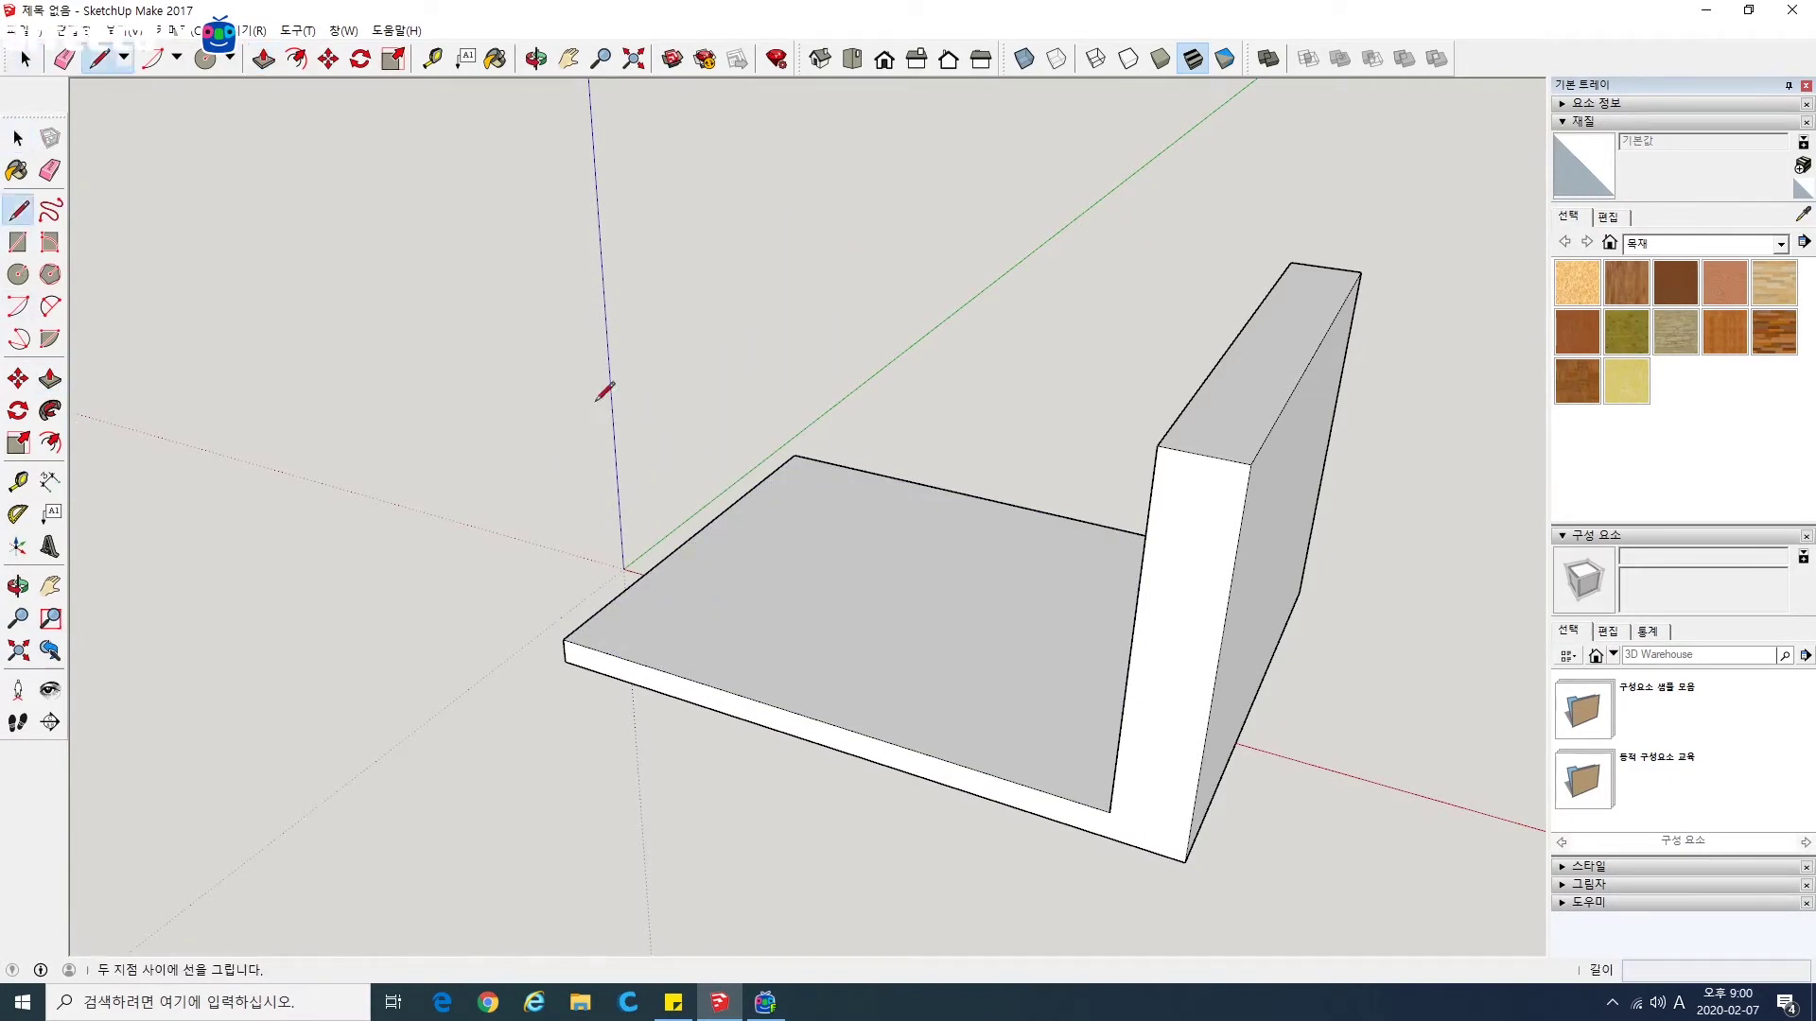
{"action": "left_click", "coordinate": [841, 465]}
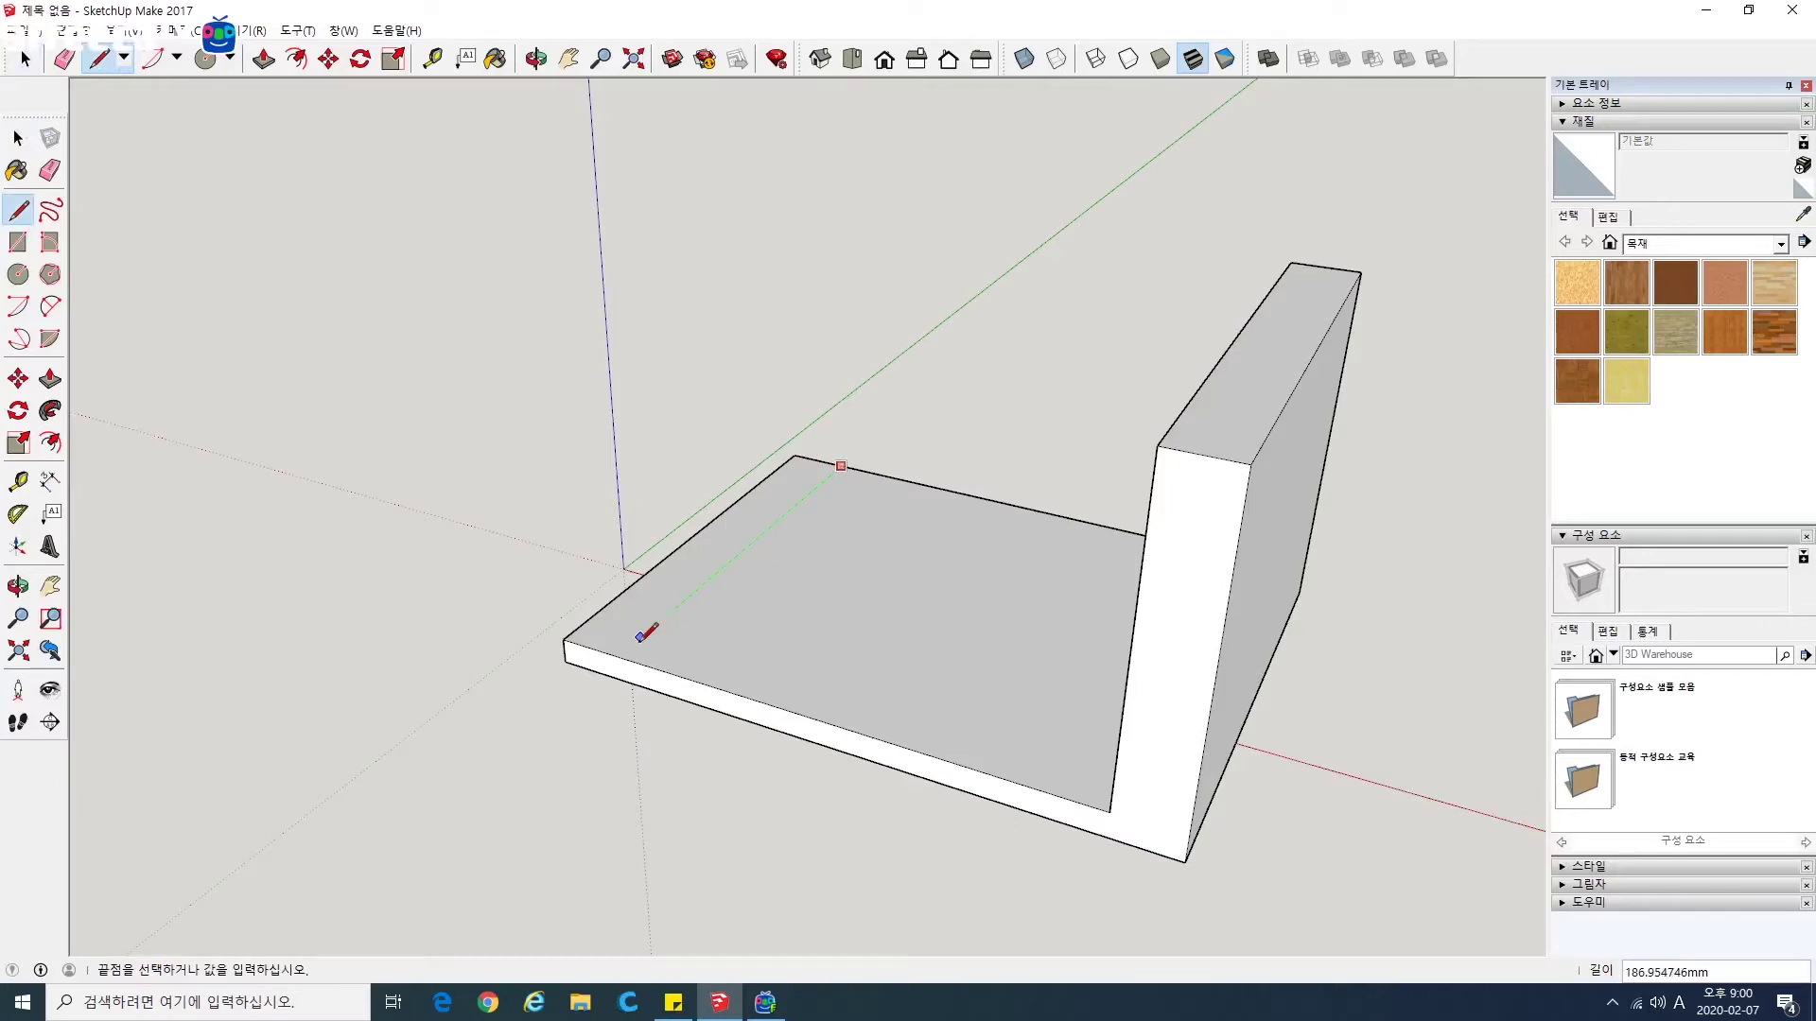
{"action": "left_click", "coordinate": [617, 656]}
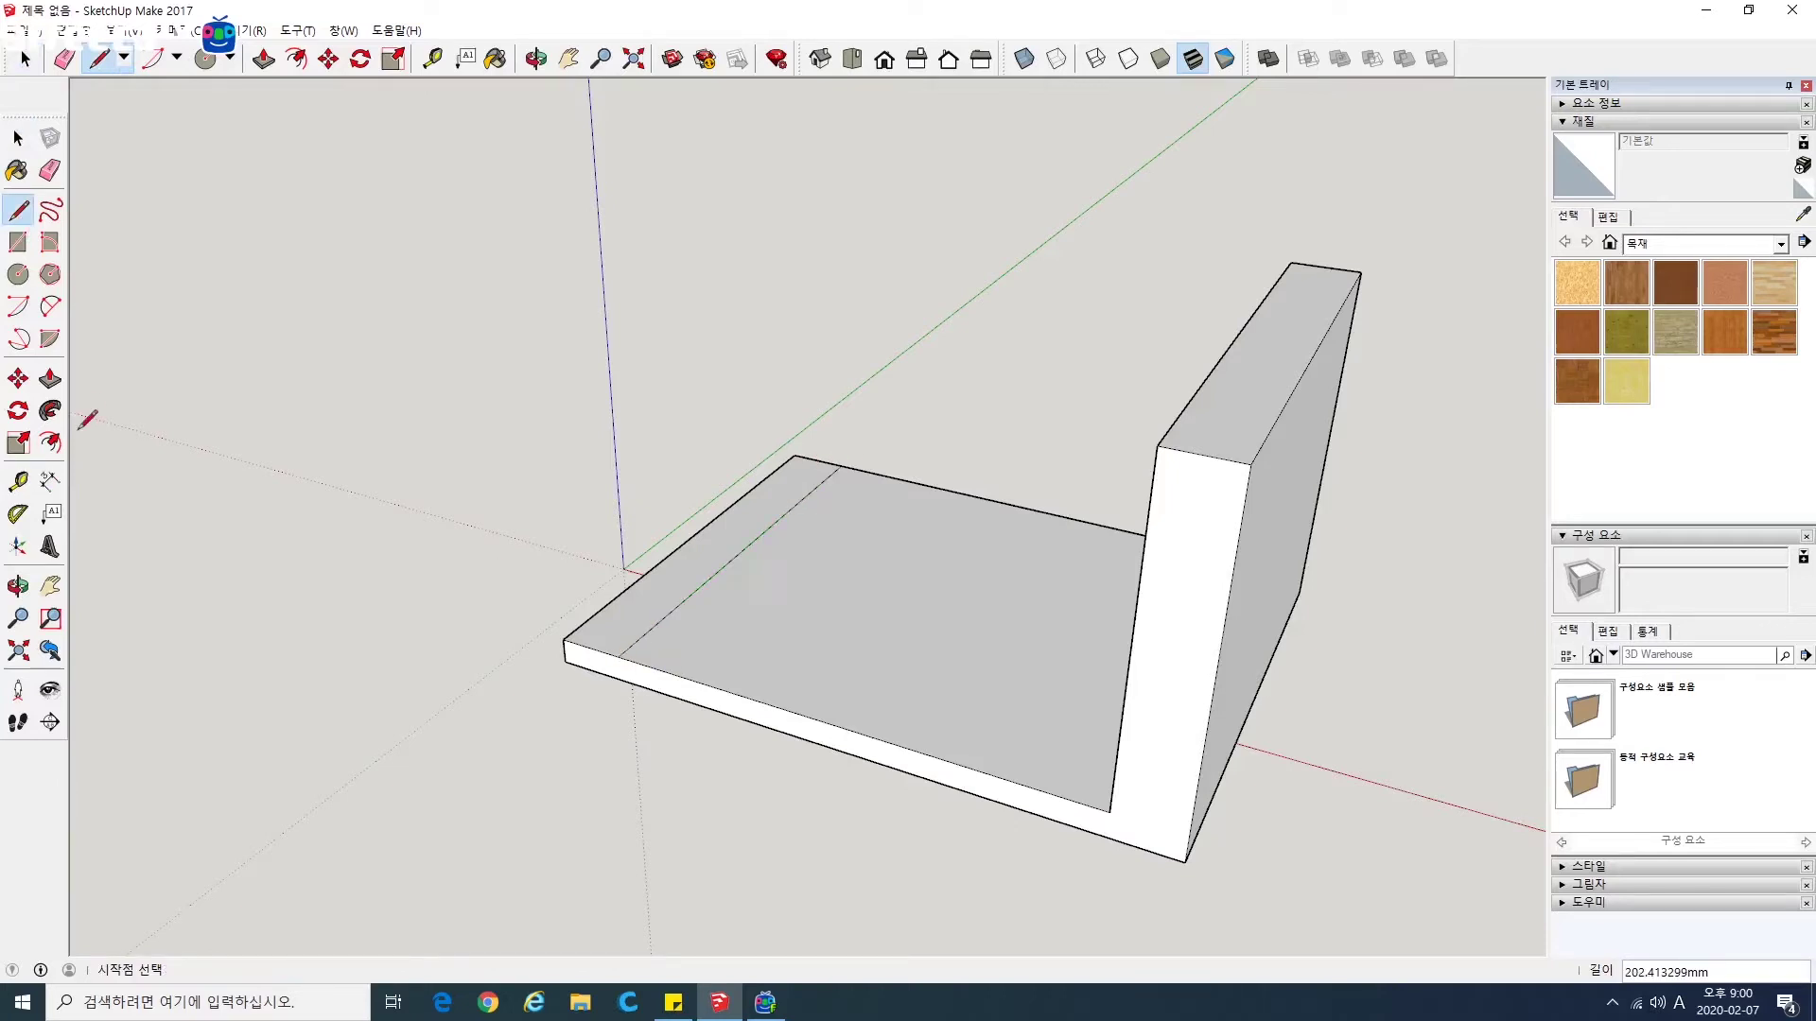
{"action": "left_click", "coordinate": [51, 379]}
{"action": "left_click", "coordinate": [697, 580]}
{"action": "left_click", "coordinate": [1281, 377]}
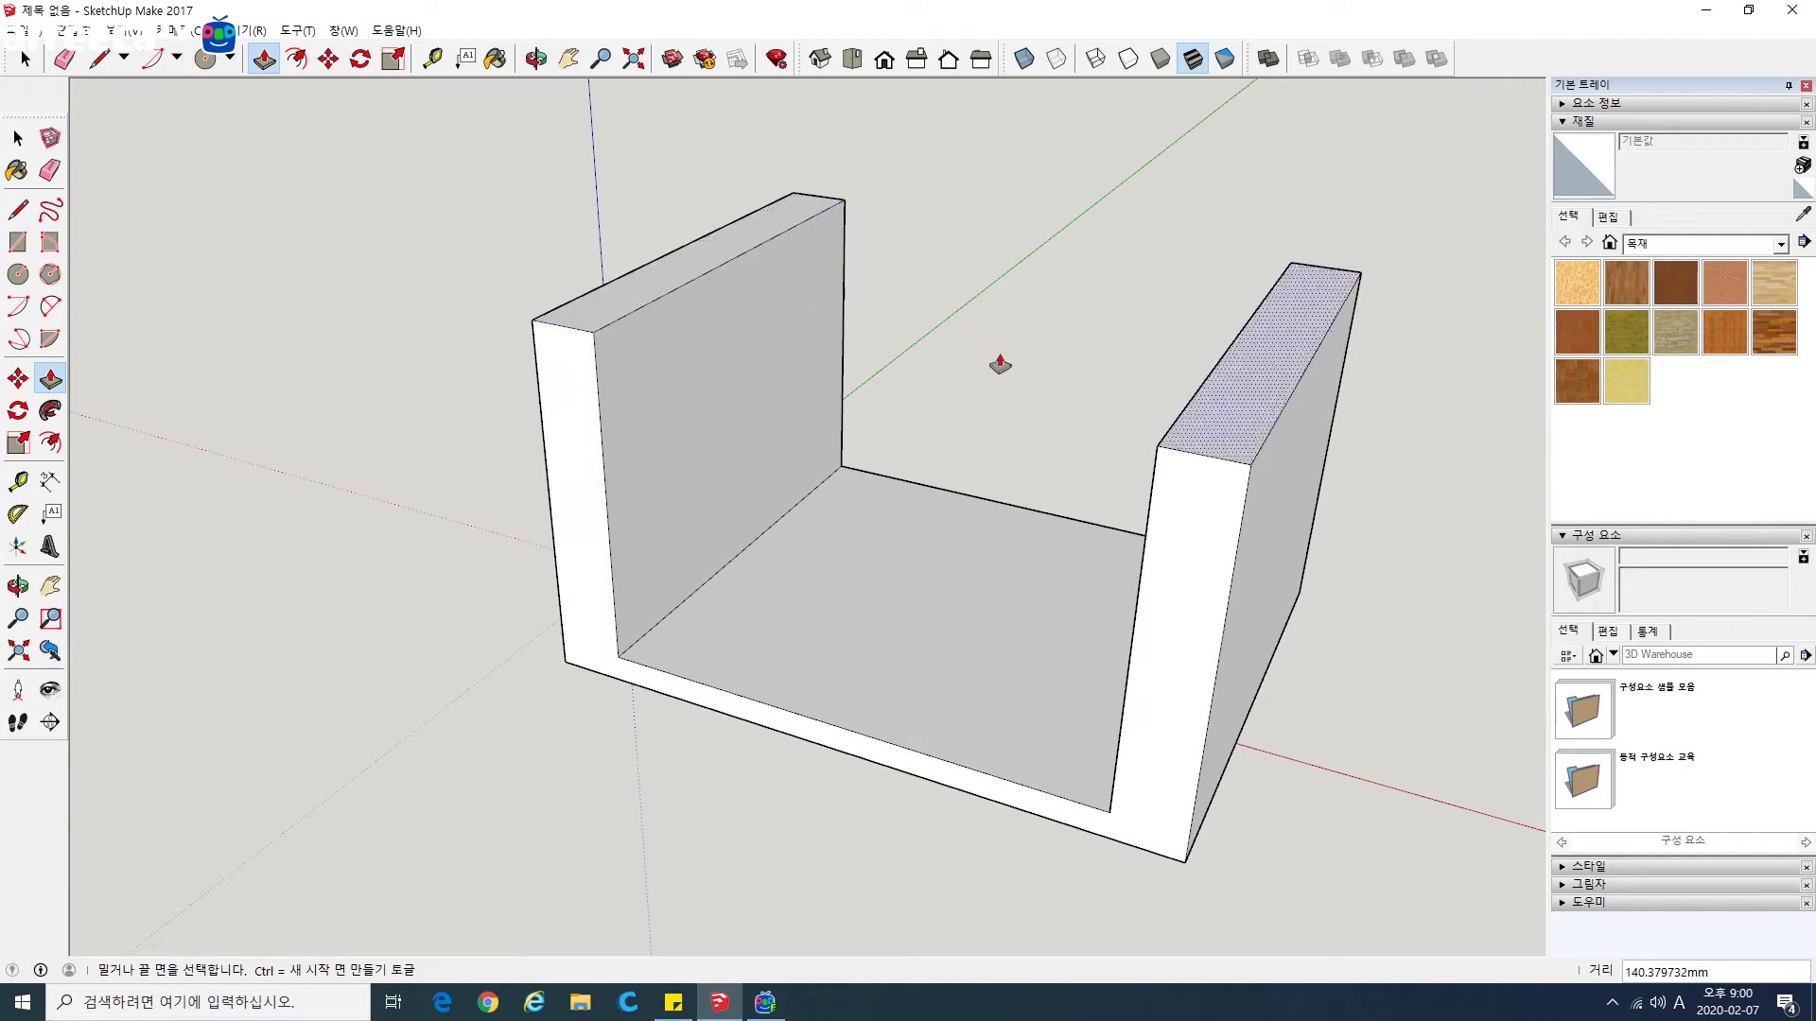
Step: Draw a large circle centred on the inner face of the wall nearest the origin, replacing the first attempt
{"action": "left_click", "coordinate": [18, 274]}
{"action": "left_click", "coordinate": [725, 403]}
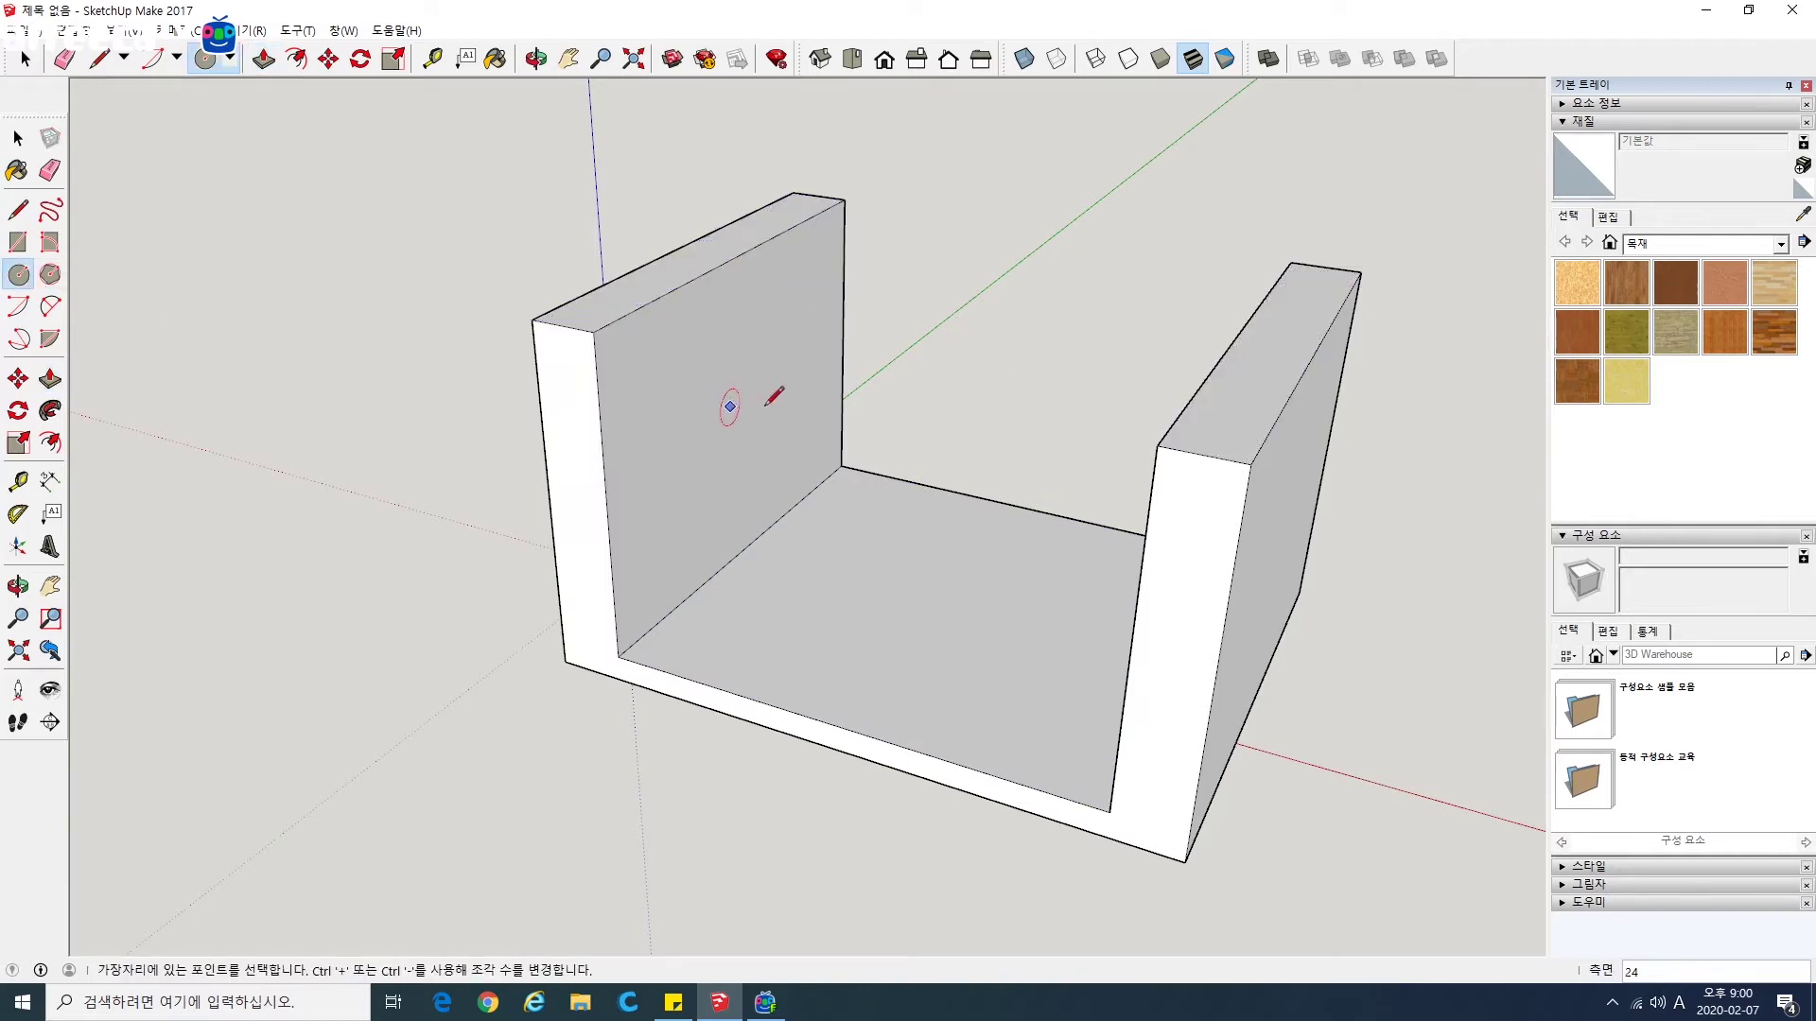
{"action": "left_click", "coordinate": [800, 408]}
{"action": "key", "text": "ctrl+z"}
{"action": "left_click", "coordinate": [727, 407]}
{"action": "left_click", "coordinate": [787, 405]}
Step: Push the circle about 28 mm through to the wall's outer face to cut a round hole
{"action": "left_click", "coordinate": [50, 379]}
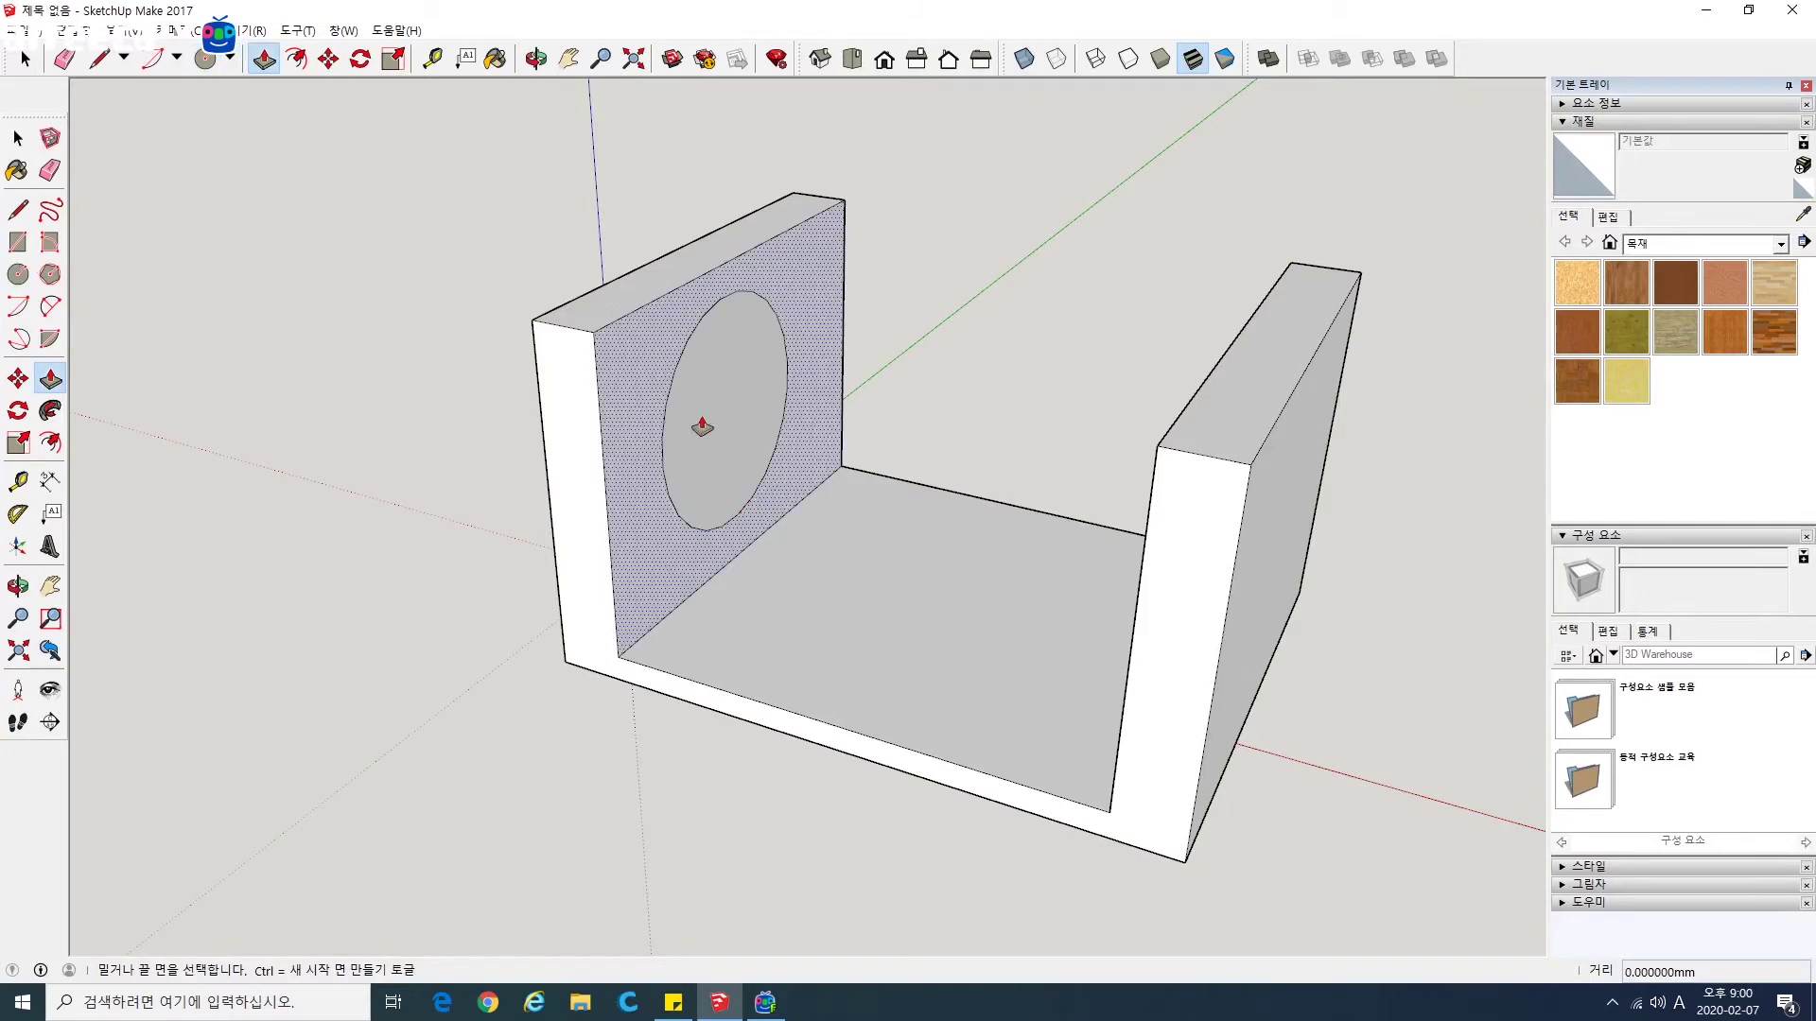
{"action": "left_click", "coordinate": [700, 429]}
{"action": "left_click", "coordinate": [690, 420]}
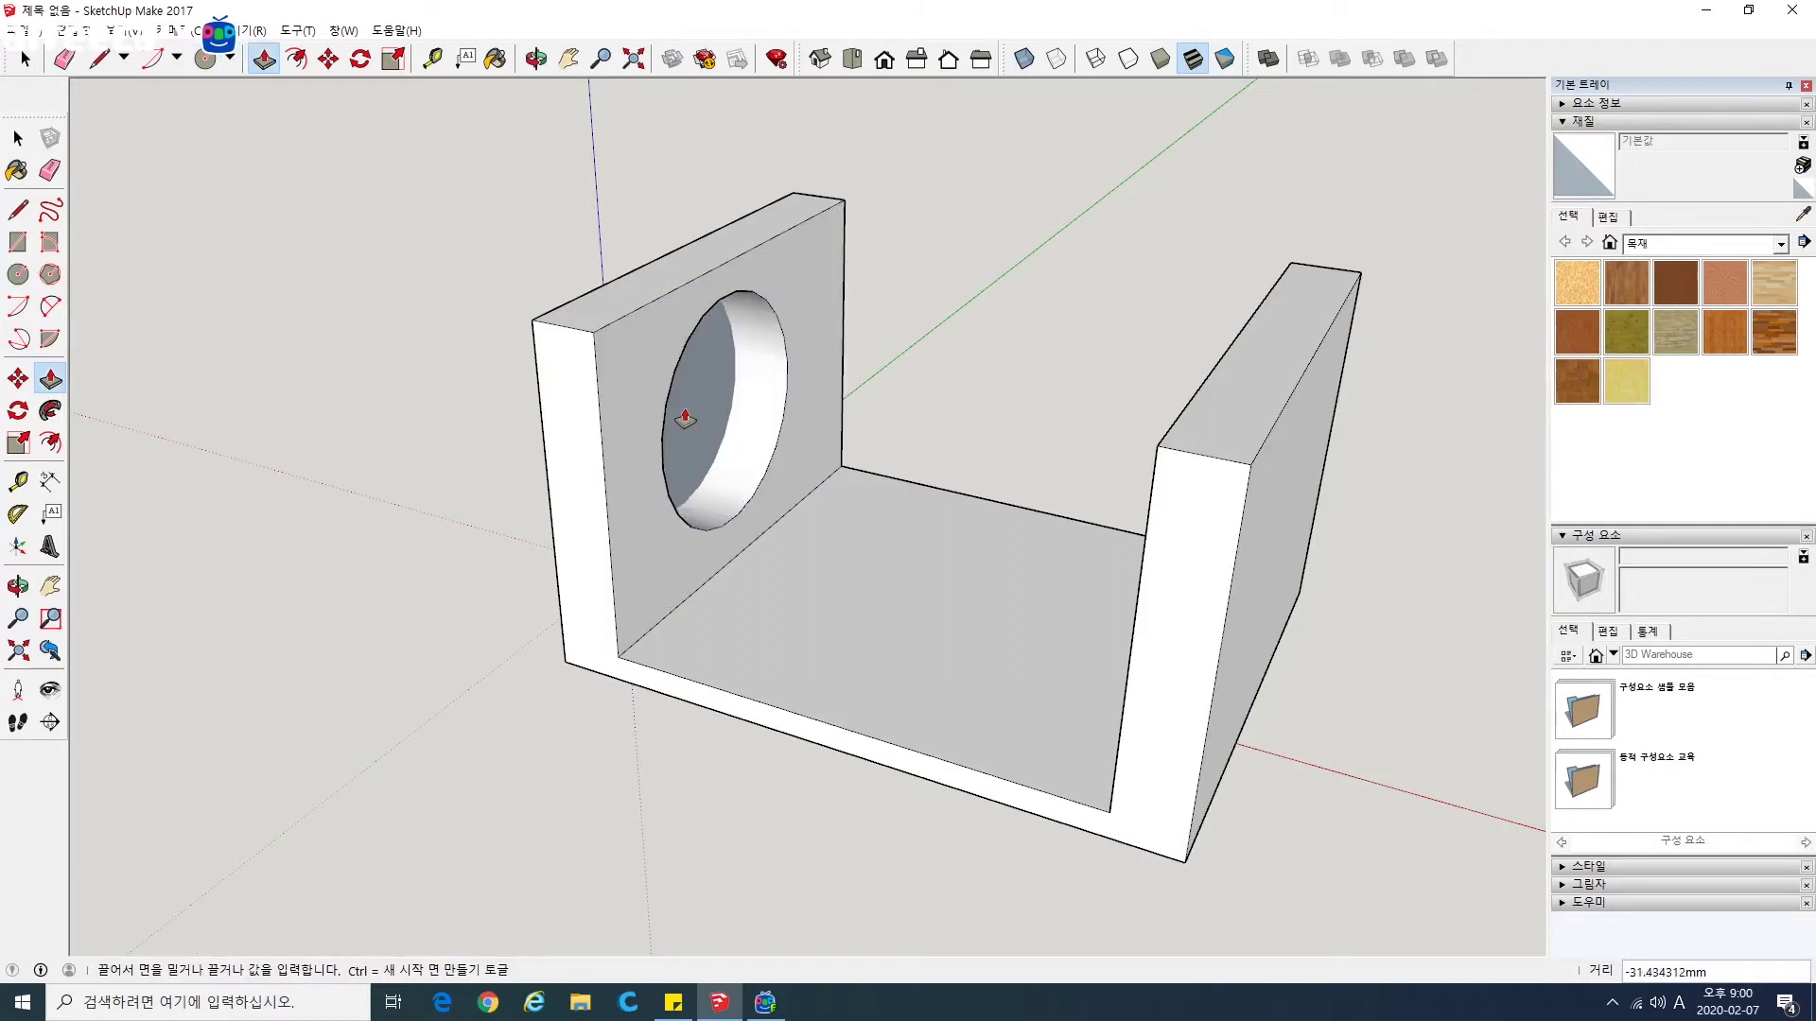
{"action": "middle_click_drag", "start_coordinate": [539, 388], "coordinate": [1034, 450]}
{"action": "left_click", "coordinate": [726, 502]}
Step: Draw a large circle centred on the outer face of the wall farthest from the origin
{"action": "middle_click_drag", "start_coordinate": [726, 502], "coordinate": [1084, 483]}
{"action": "middle_click_drag", "start_coordinate": [673, 492], "coordinate": [599, 519]}
{"action": "key", "text": "c"}
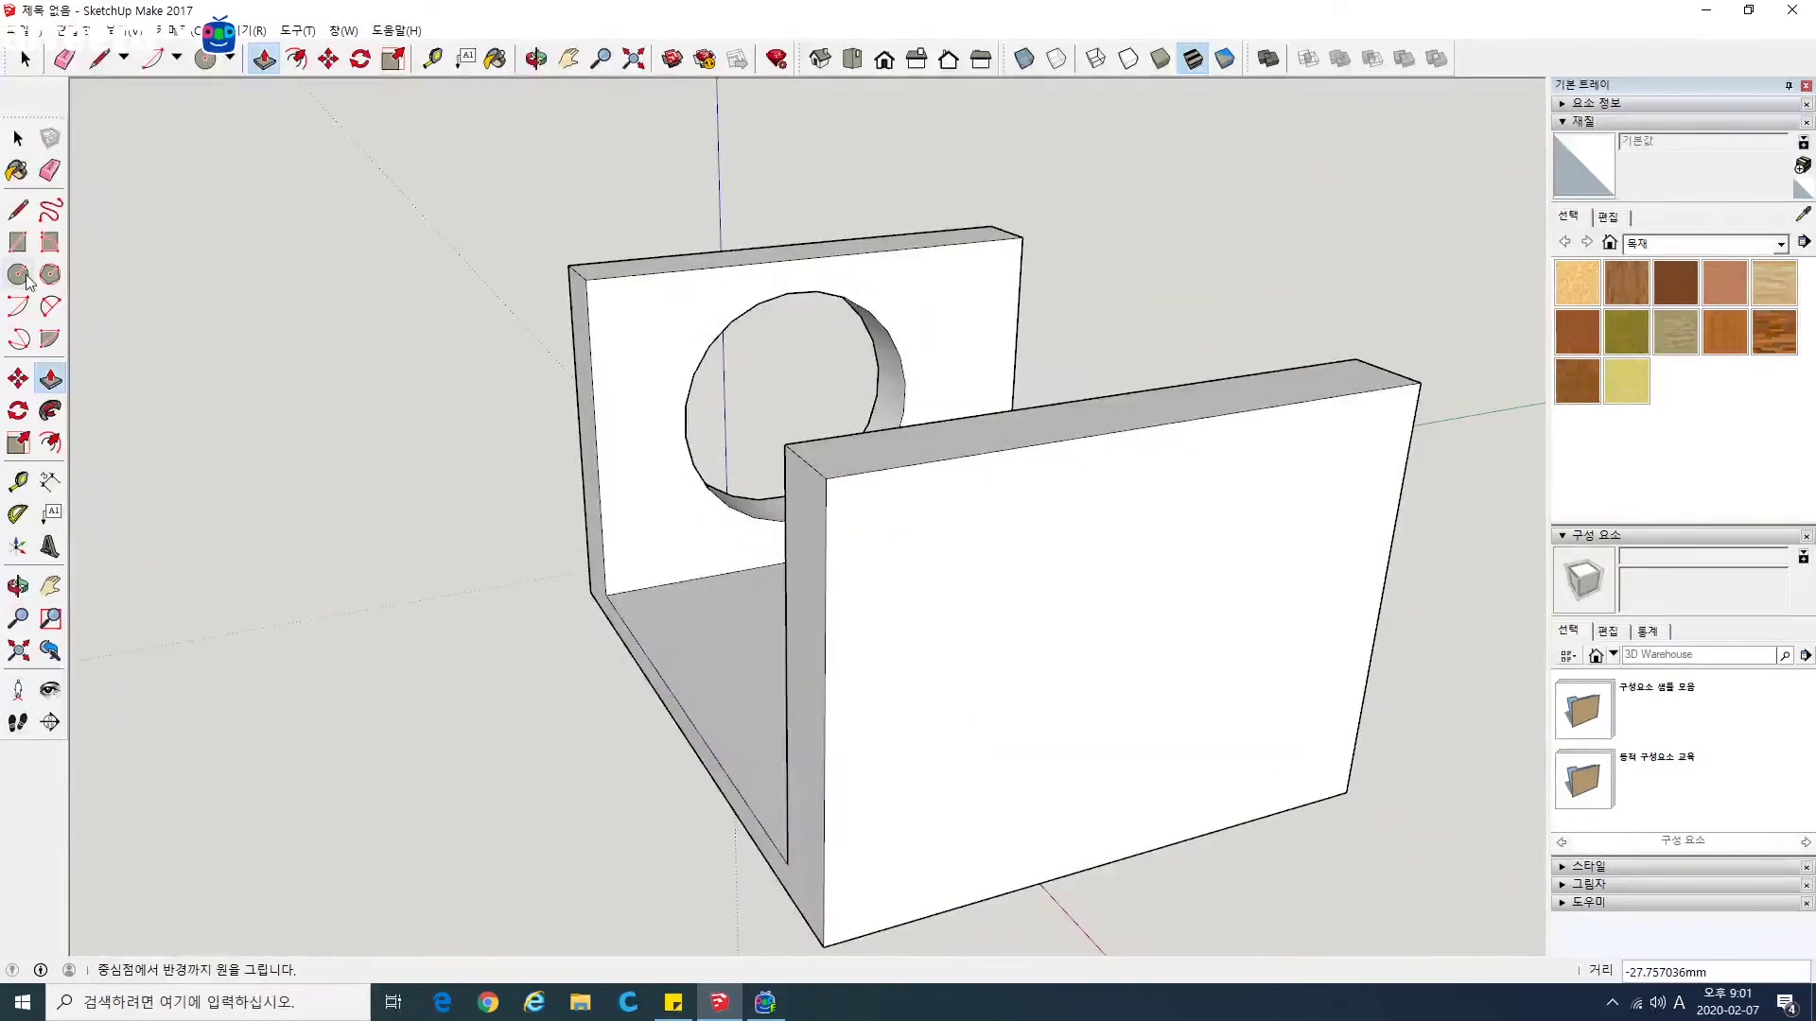
{"action": "left_click", "coordinate": [1134, 634]}
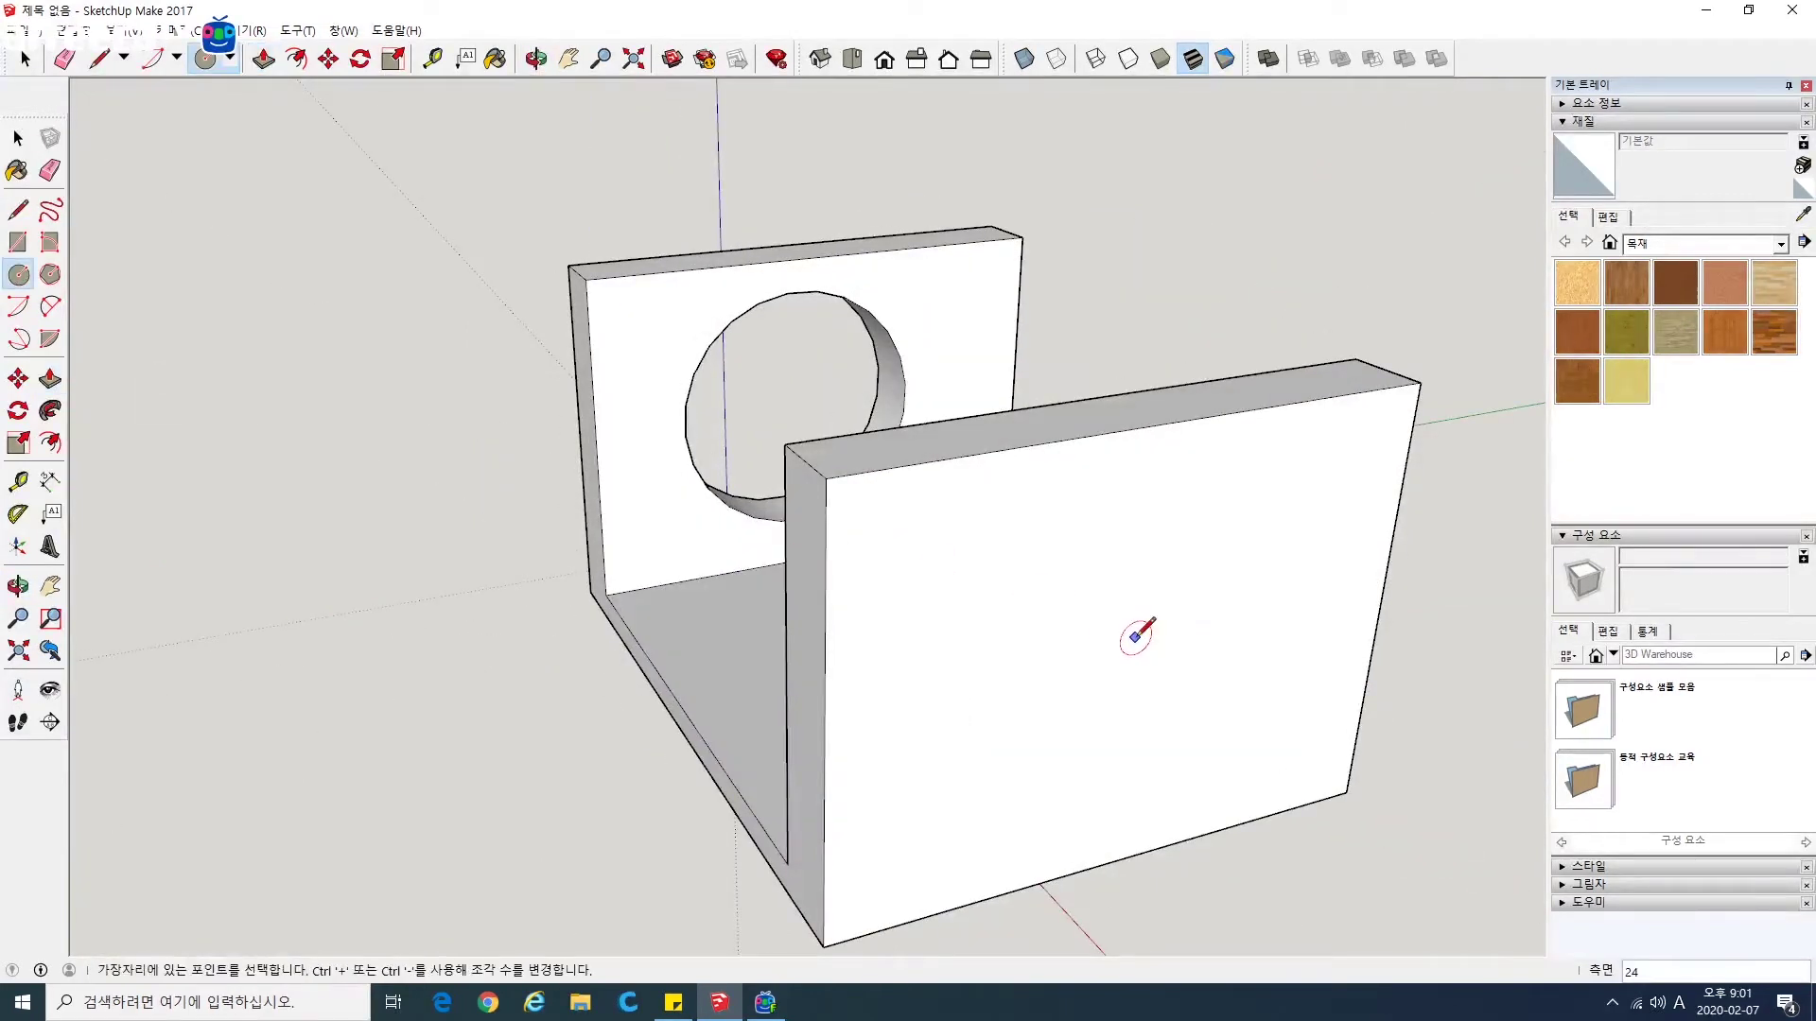
{"action": "left_click", "coordinate": [1239, 674]}
Step: Push the circle about 28 mm through to the inner face of the wall farthest from the origin, cutting a hole
{"action": "key", "text": "p"}
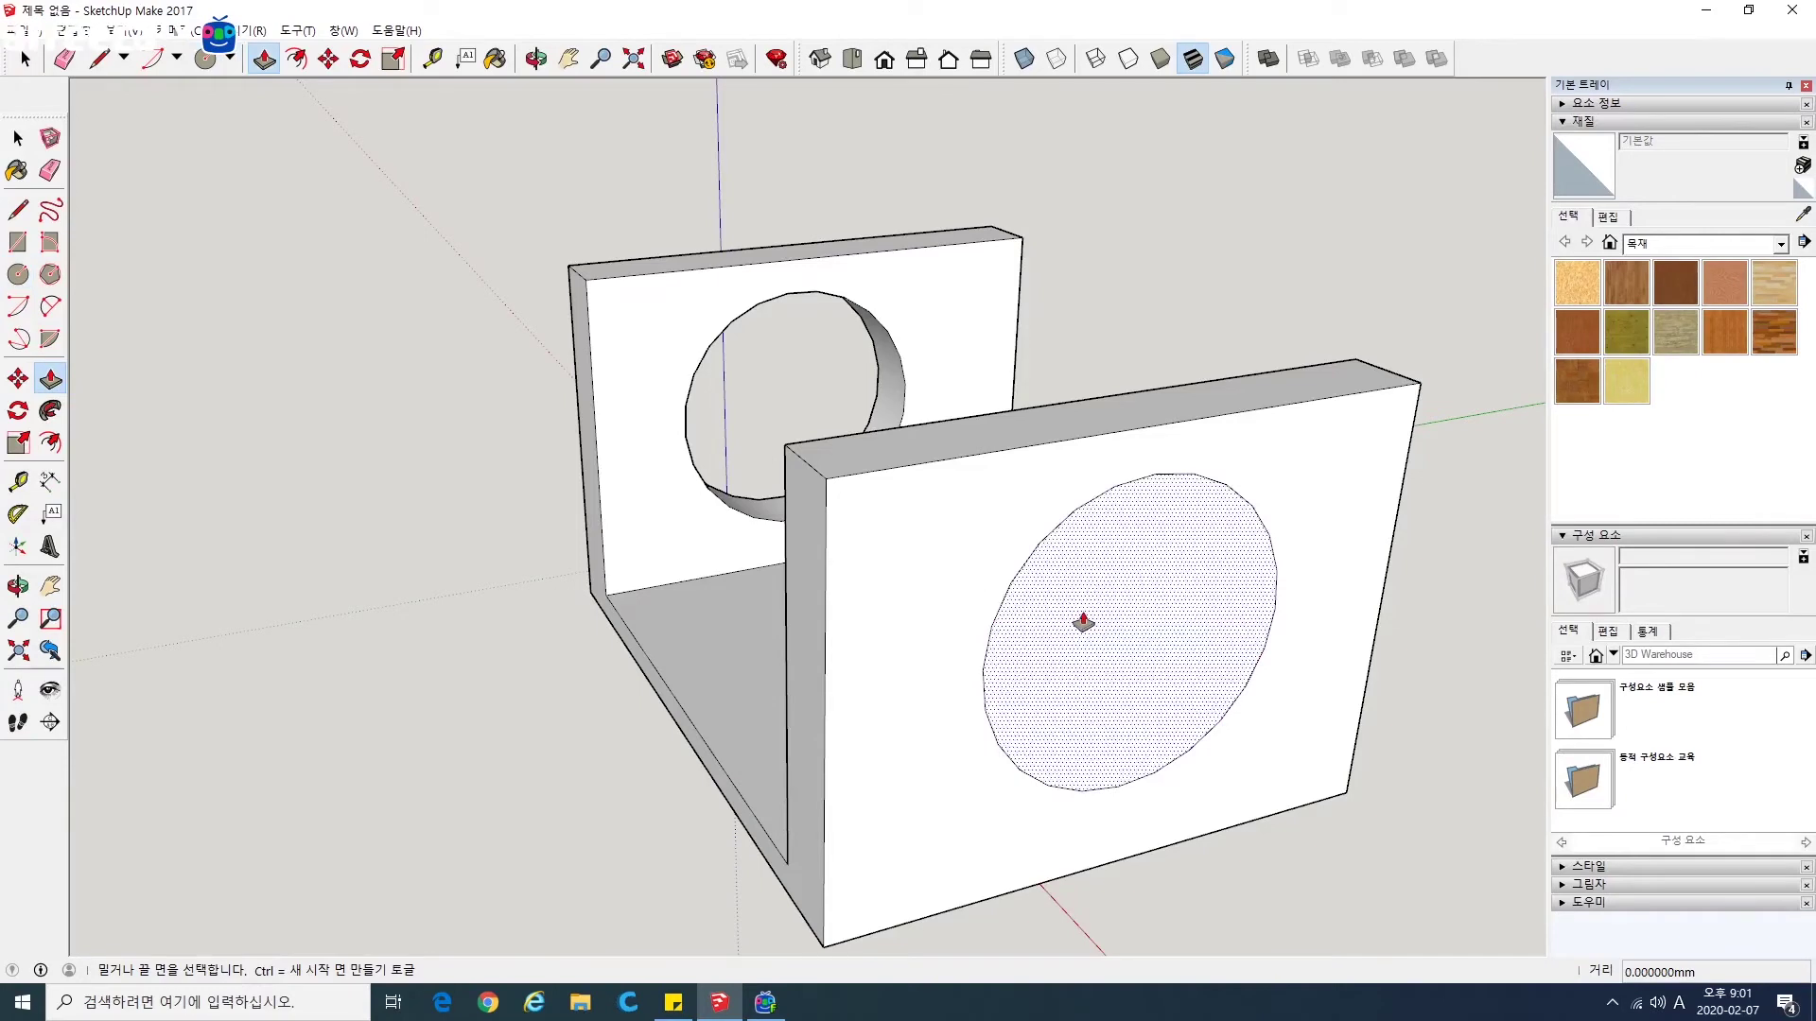
{"action": "left_click", "coordinate": [1074, 616]}
{"action": "middle_click_drag", "start_coordinate": [744, 590], "coordinate": [1292, 594]}
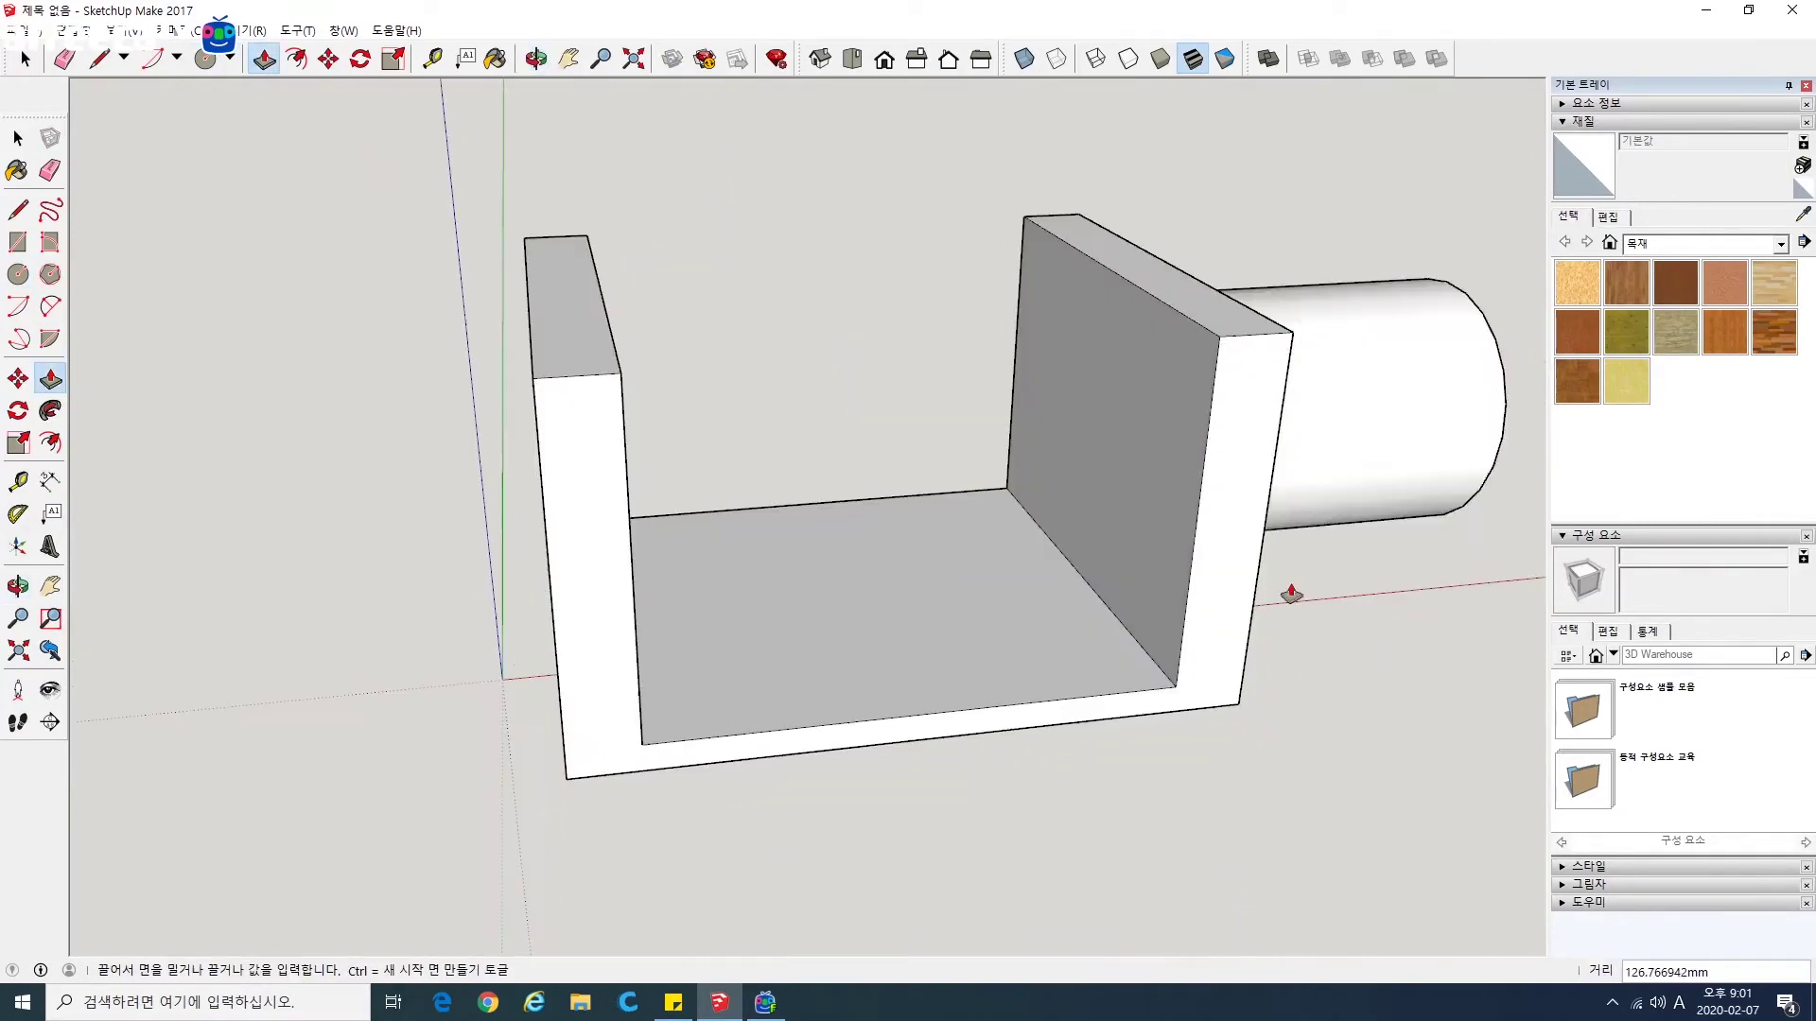
{"action": "left_click", "coordinate": [1167, 520]}
Step: Draw a rectangle of about 122 by 191 mm on the ground in front of the bracket
{"action": "mouse_move", "coordinate": [1017, 553]}
{"action": "middle_mouse_down"}
{"action": "mouse_move", "coordinate": [1051, 601]}
{"action": "mouse_move", "coordinate": [1214, 596]}
{"action": "mouse_move", "coordinate": [799, 679]}
{"action": "mouse_move", "coordinate": [883, 596]}
{"action": "mouse_move", "coordinate": [949, 625]}
{"action": "mouse_move", "coordinate": [937, 527]}
{"action": "mouse_move", "coordinate": [831, 603]}
{"action": "mouse_move", "coordinate": [871, 596]}
{"action": "mouse_move", "coordinate": [880, 369]}
{"action": "mouse_move", "coordinate": [884, 676]}
{"action": "mouse_move", "coordinate": [878, 662]}
{"action": "middle_mouse_up"}
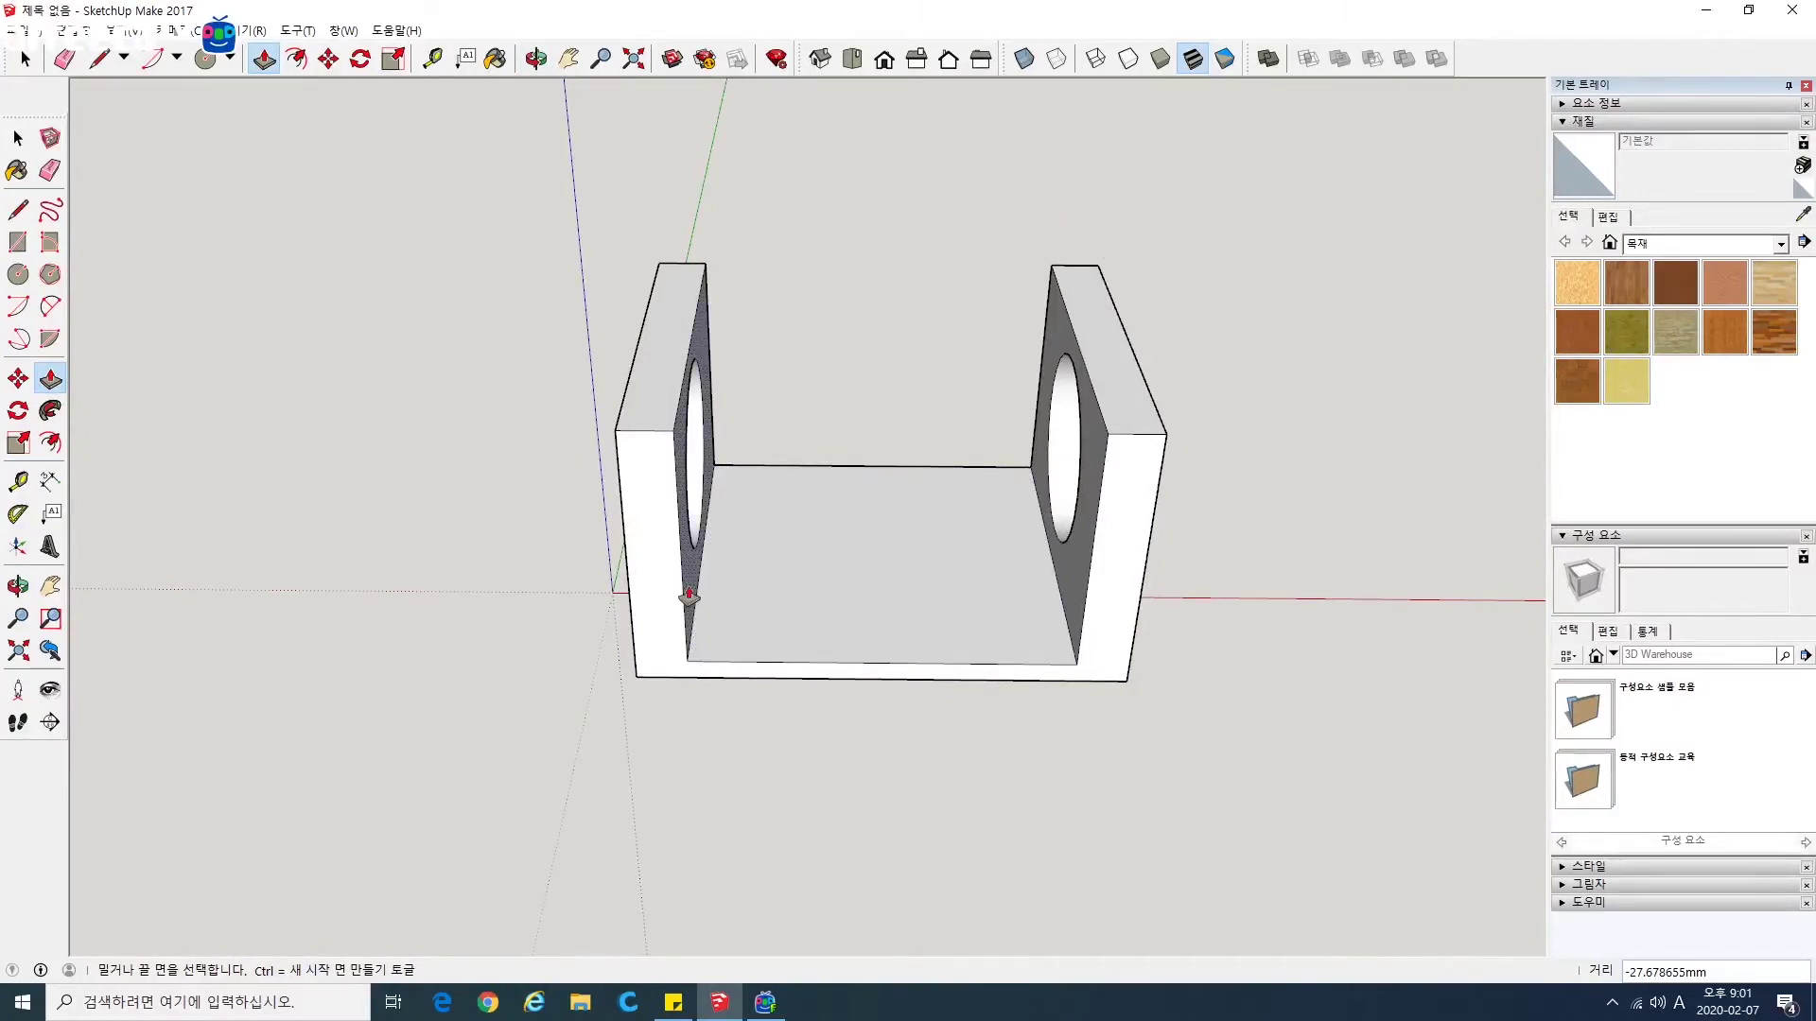
{"action": "mouse_move", "coordinate": [790, 574]}
{"action": "middle_mouse_down"}
{"action": "mouse_move", "coordinate": [811, 600]}
{"action": "mouse_move", "coordinate": [580, 580]}
{"action": "mouse_move", "coordinate": [547, 552]}
{"action": "mouse_move", "coordinate": [783, 605]}
{"action": "middle_mouse_up"}
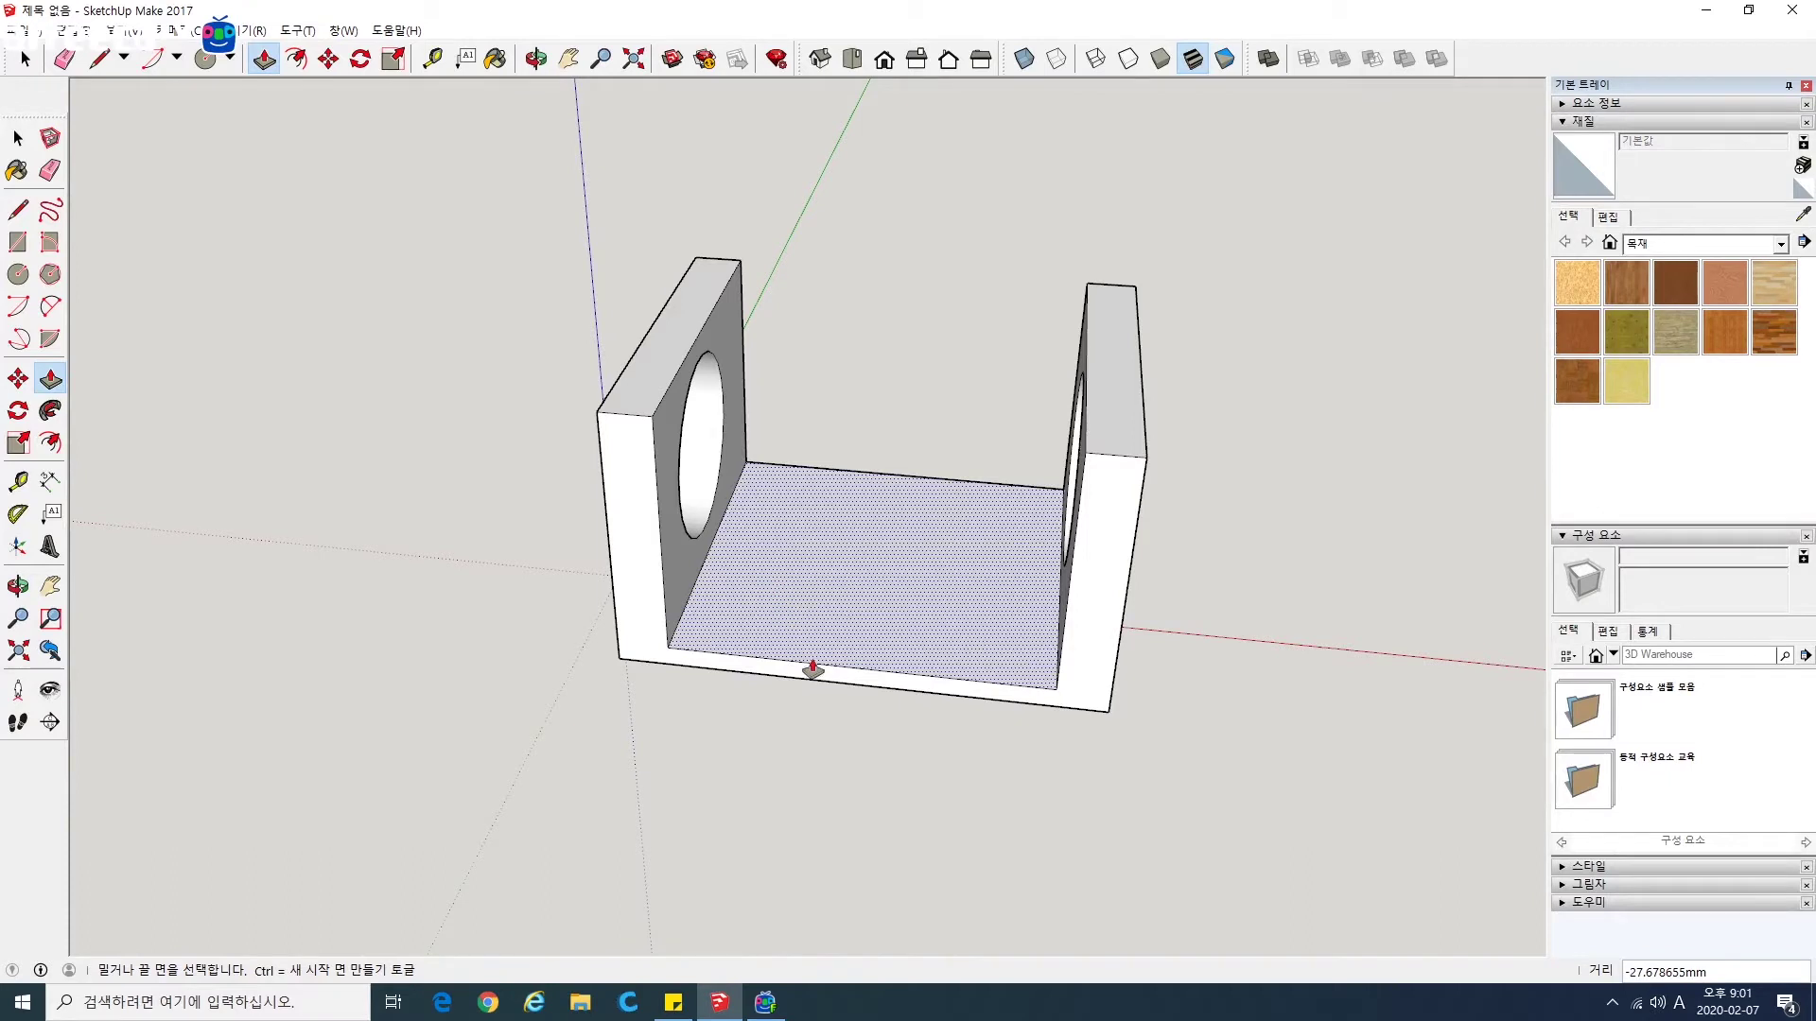
{"action": "middle_click_drag", "start_coordinate": [812, 669], "coordinate": [835, 580], "text": "shift"}
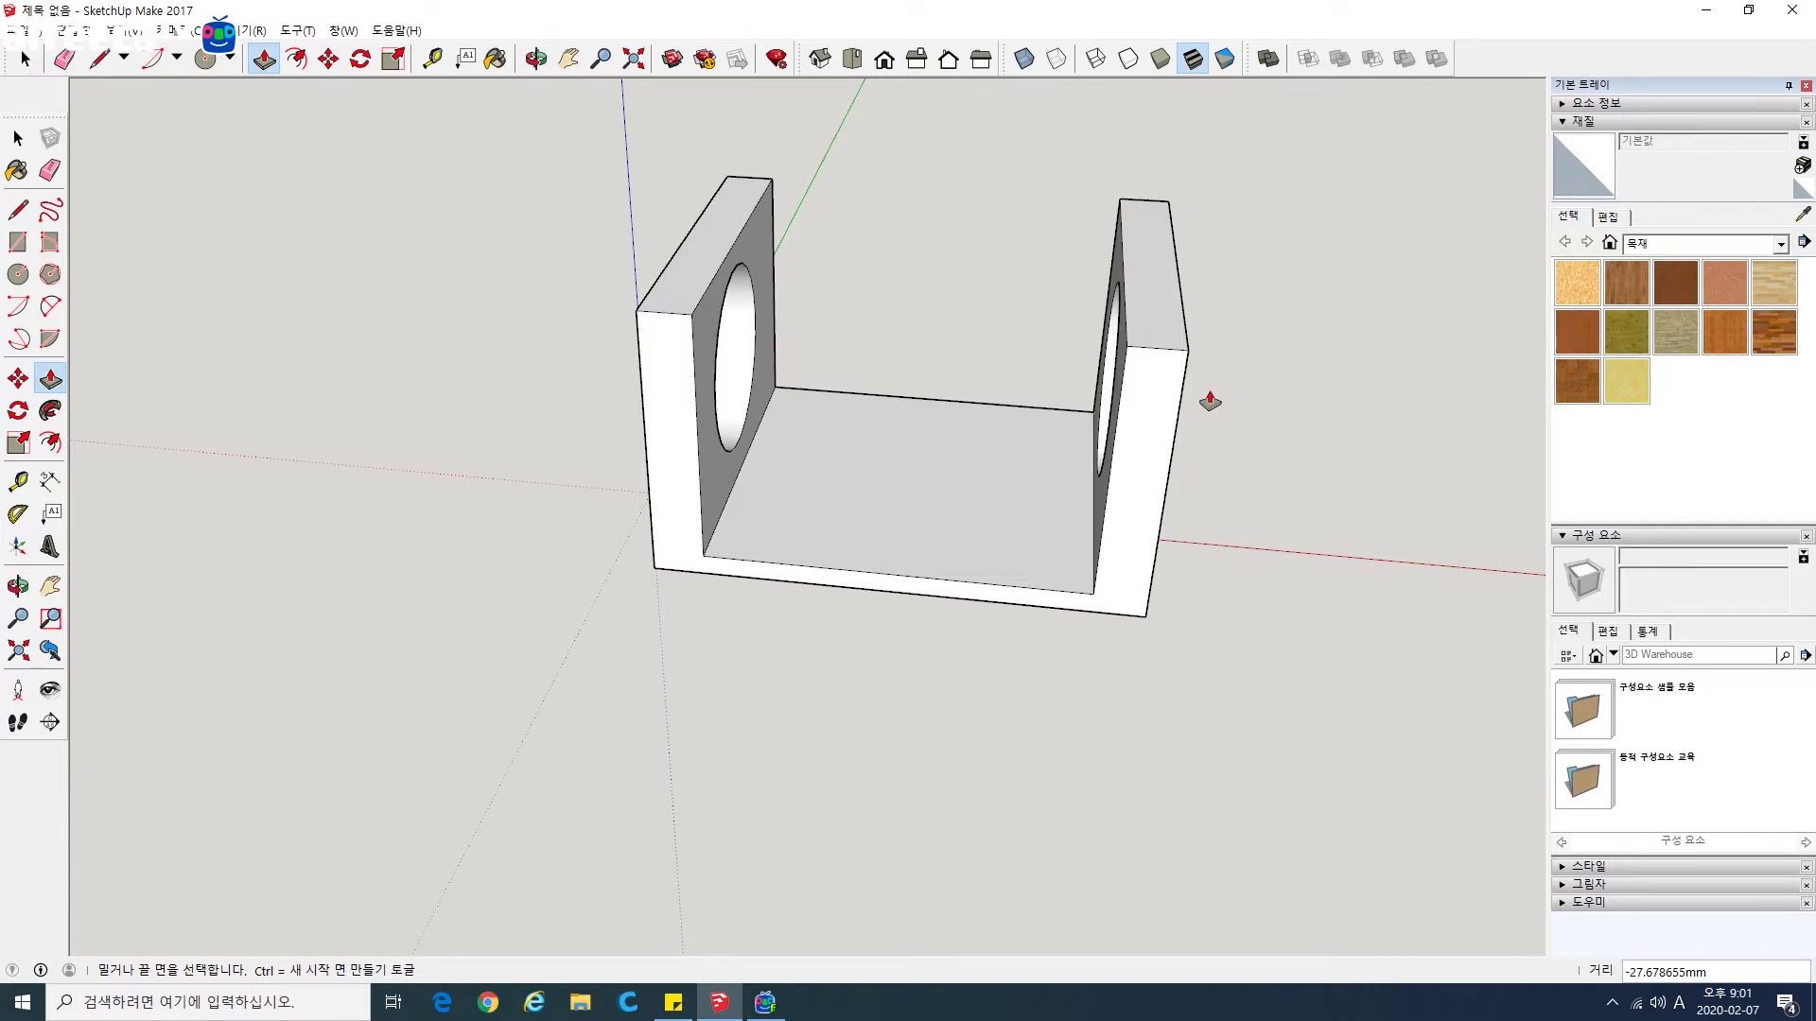
{"action": "scroll", "coordinate": [1068, 402], "scroll_direction": "down", "scroll_amount": 2}
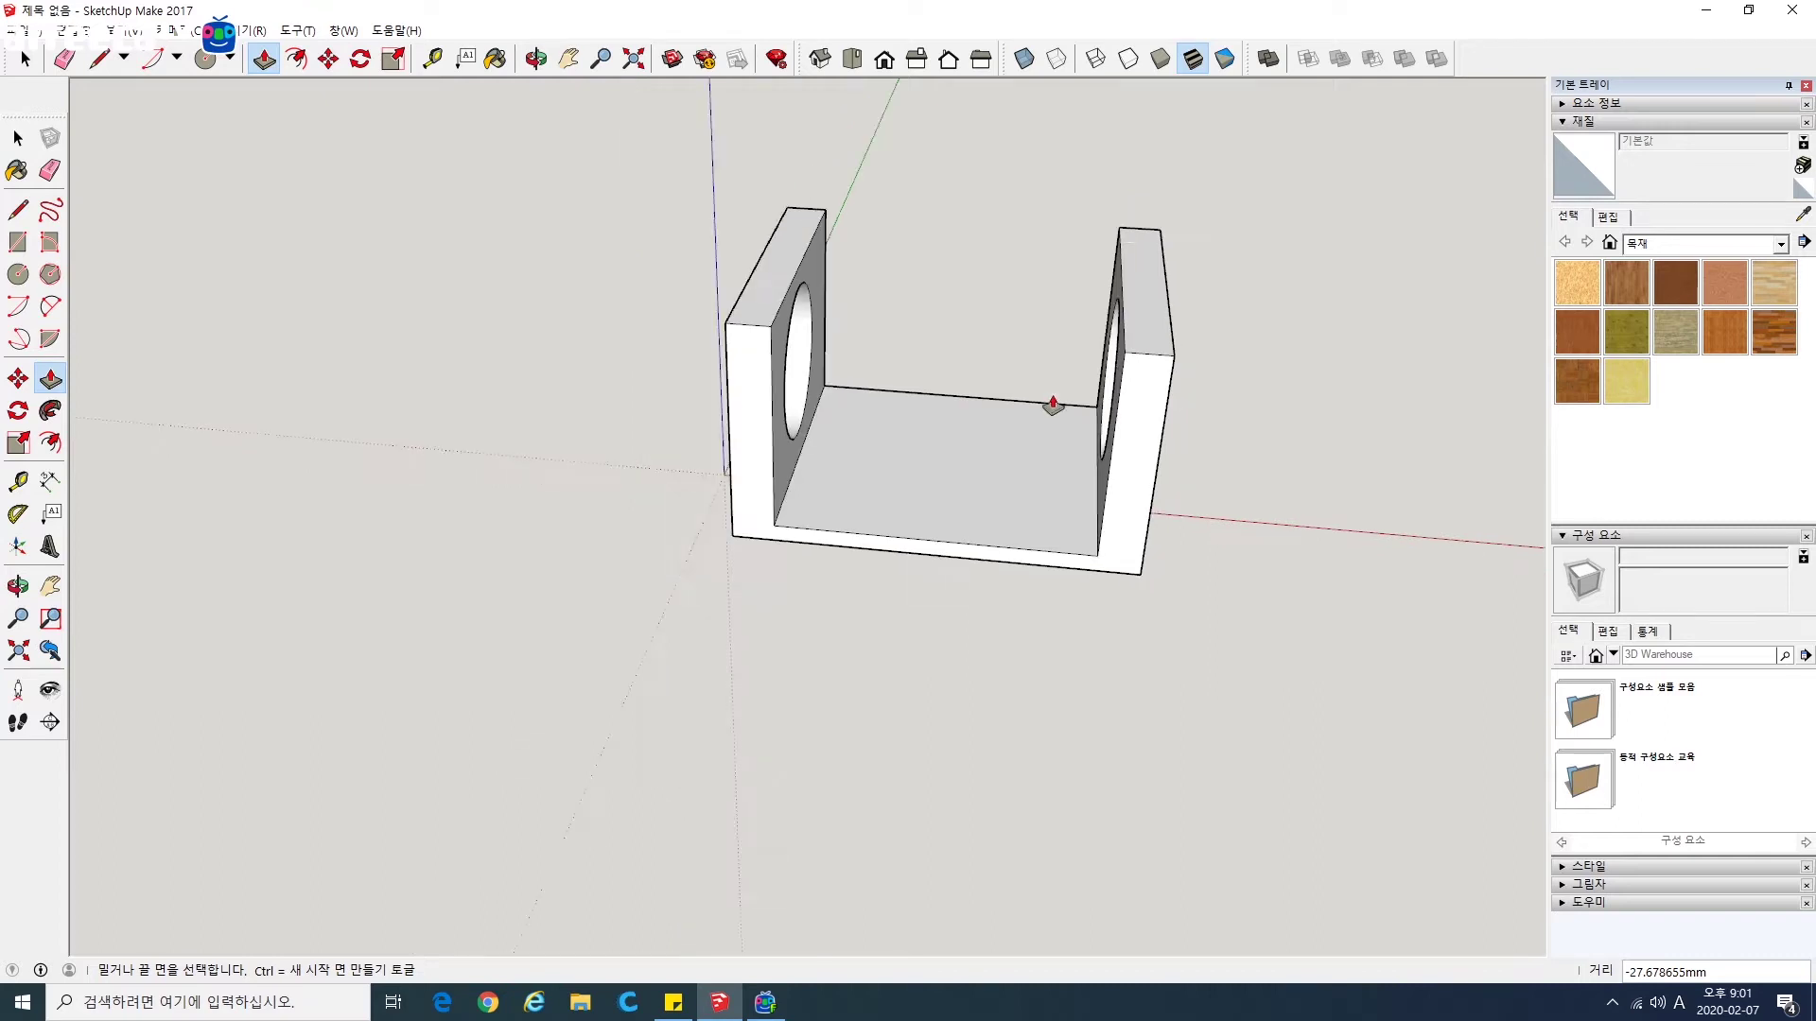
{"action": "middle_click_drag", "start_coordinate": [1030, 414], "coordinate": [1006, 442]}
{"action": "mouse_move", "coordinate": [787, 450]}
{"action": "middle_mouse_down"}
{"action": "mouse_move", "coordinate": [587, 417]}
{"action": "mouse_move", "coordinate": [591, 320]}
{"action": "mouse_move", "coordinate": [608, 393]}
{"action": "mouse_move", "coordinate": [669, 393]}
{"action": "mouse_move", "coordinate": [574, 409]}
{"action": "middle_mouse_up"}
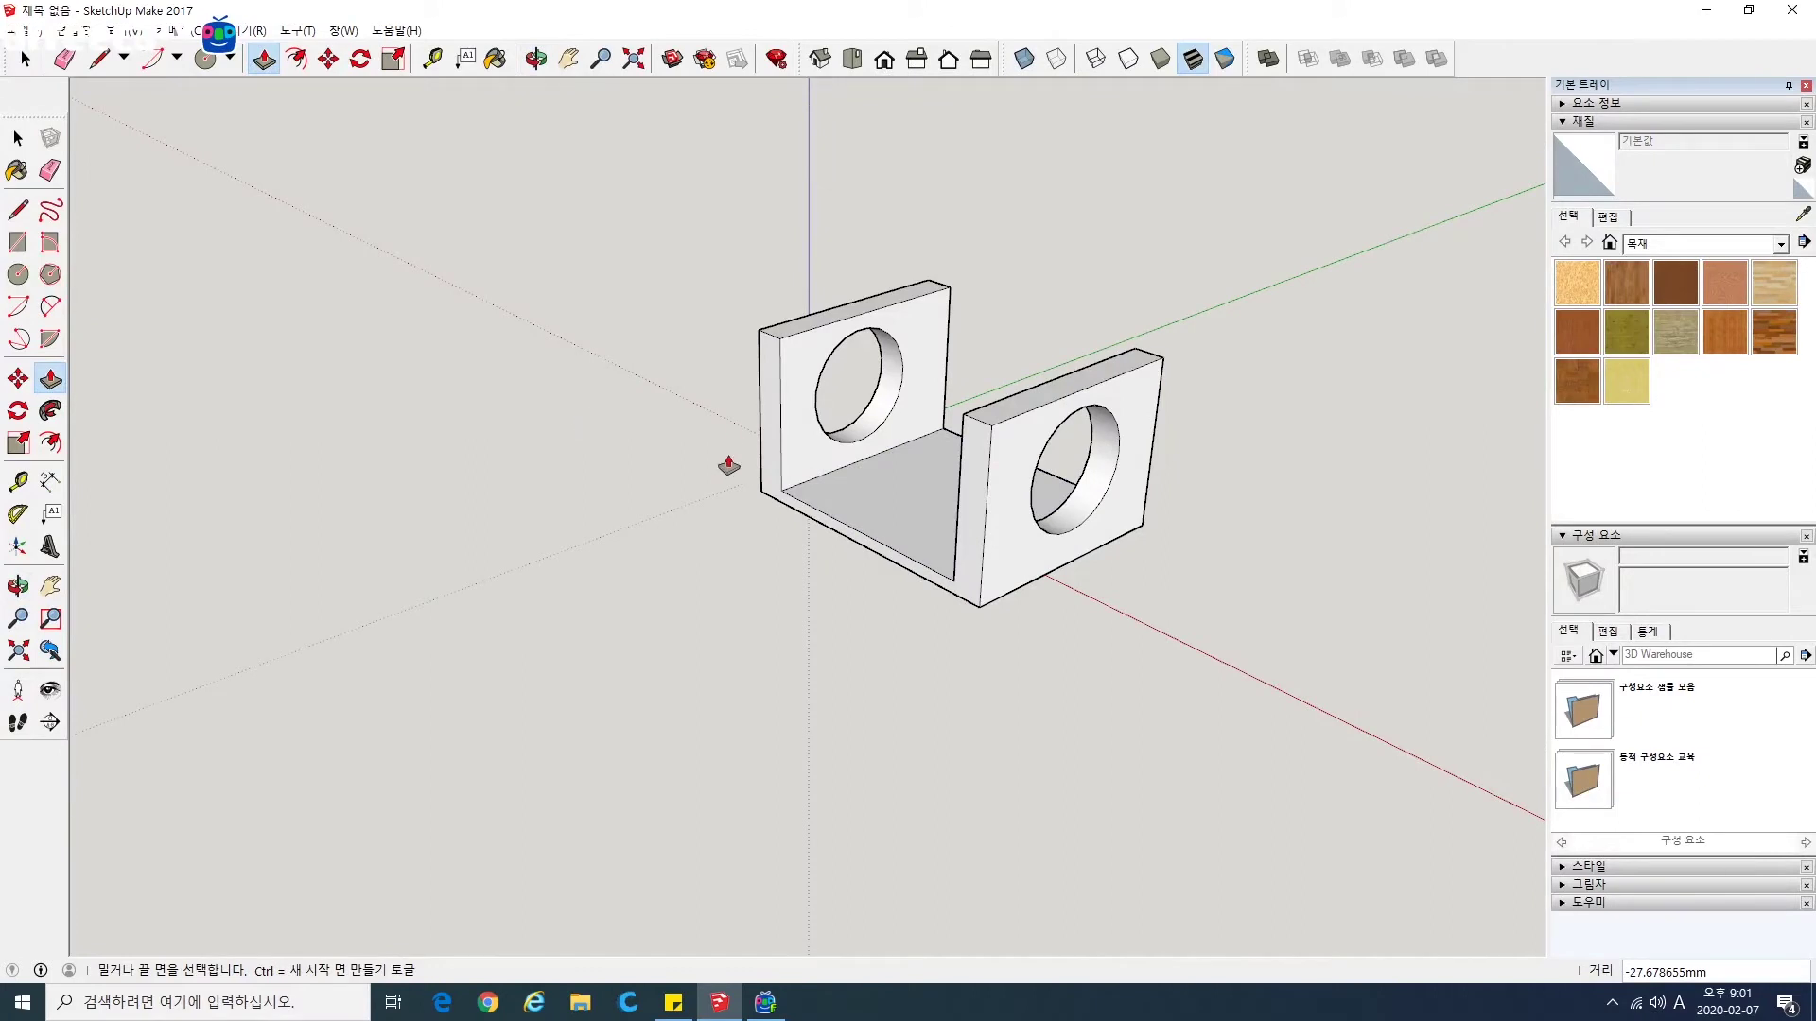
{"action": "middle_click_drag", "start_coordinate": [797, 558], "coordinate": [823, 591]}
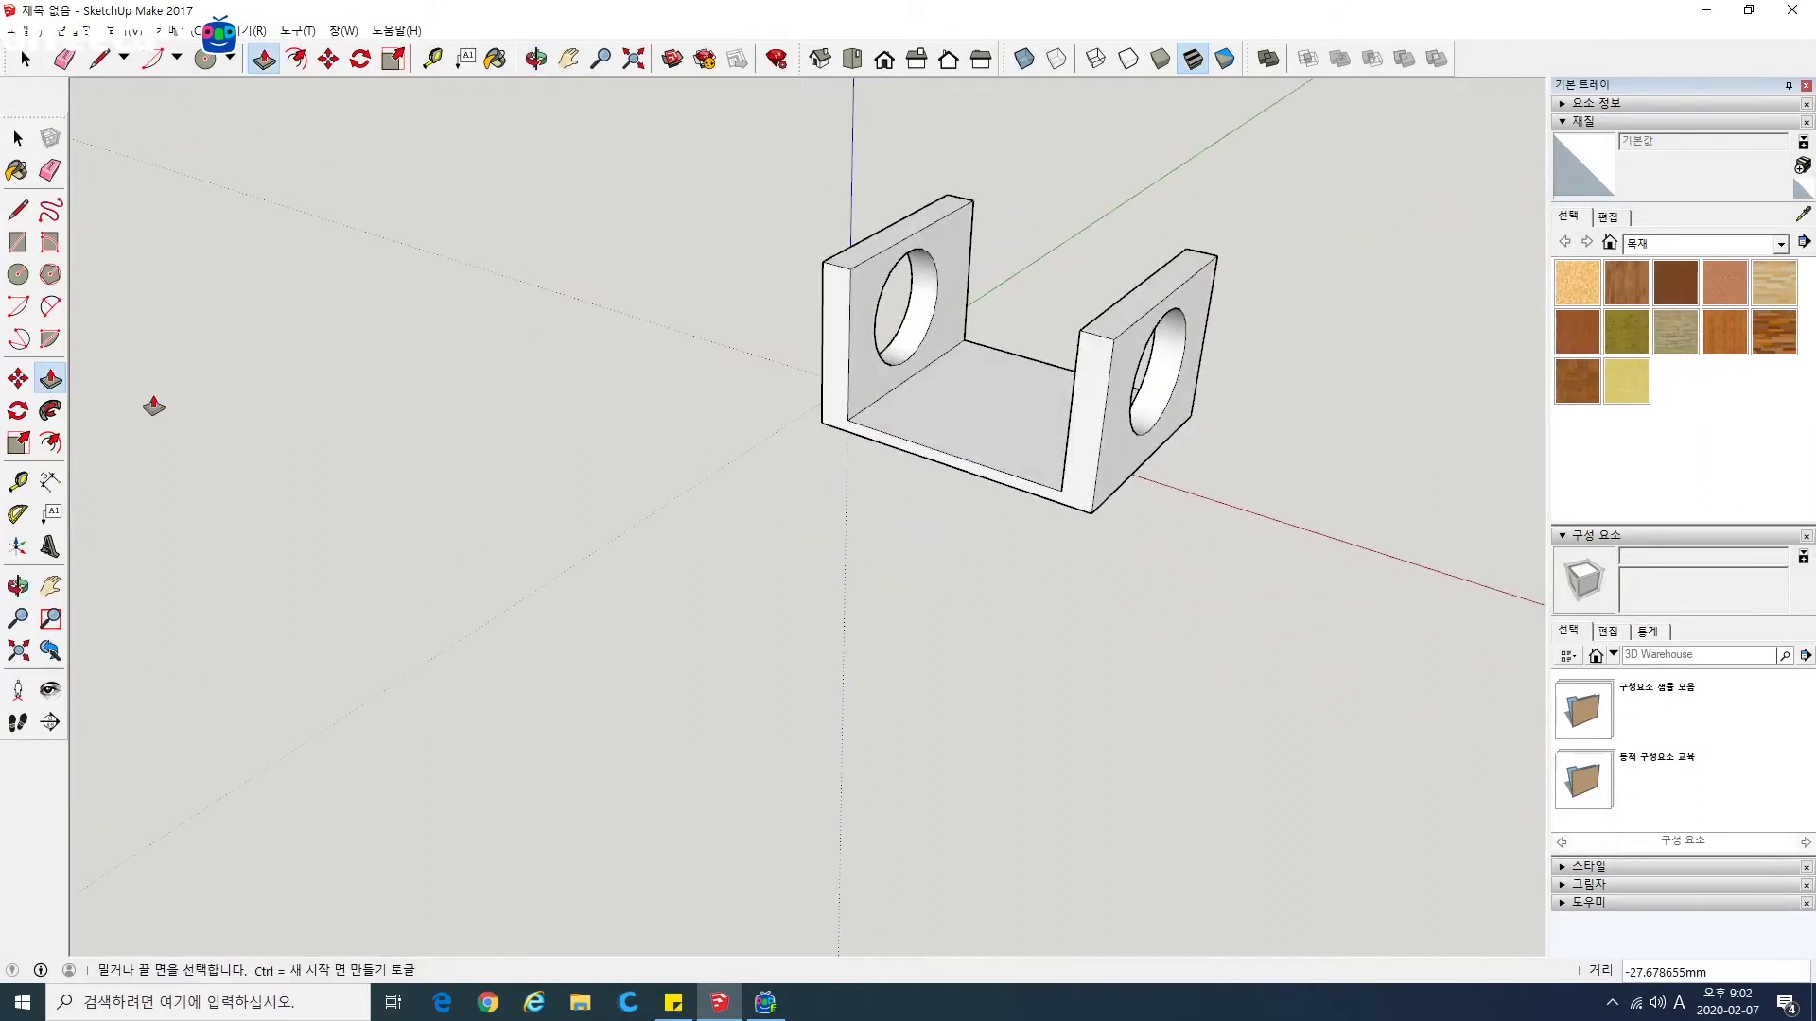
{"action": "left_click", "coordinate": [18, 242]}
{"action": "left_click", "coordinate": [793, 450]}
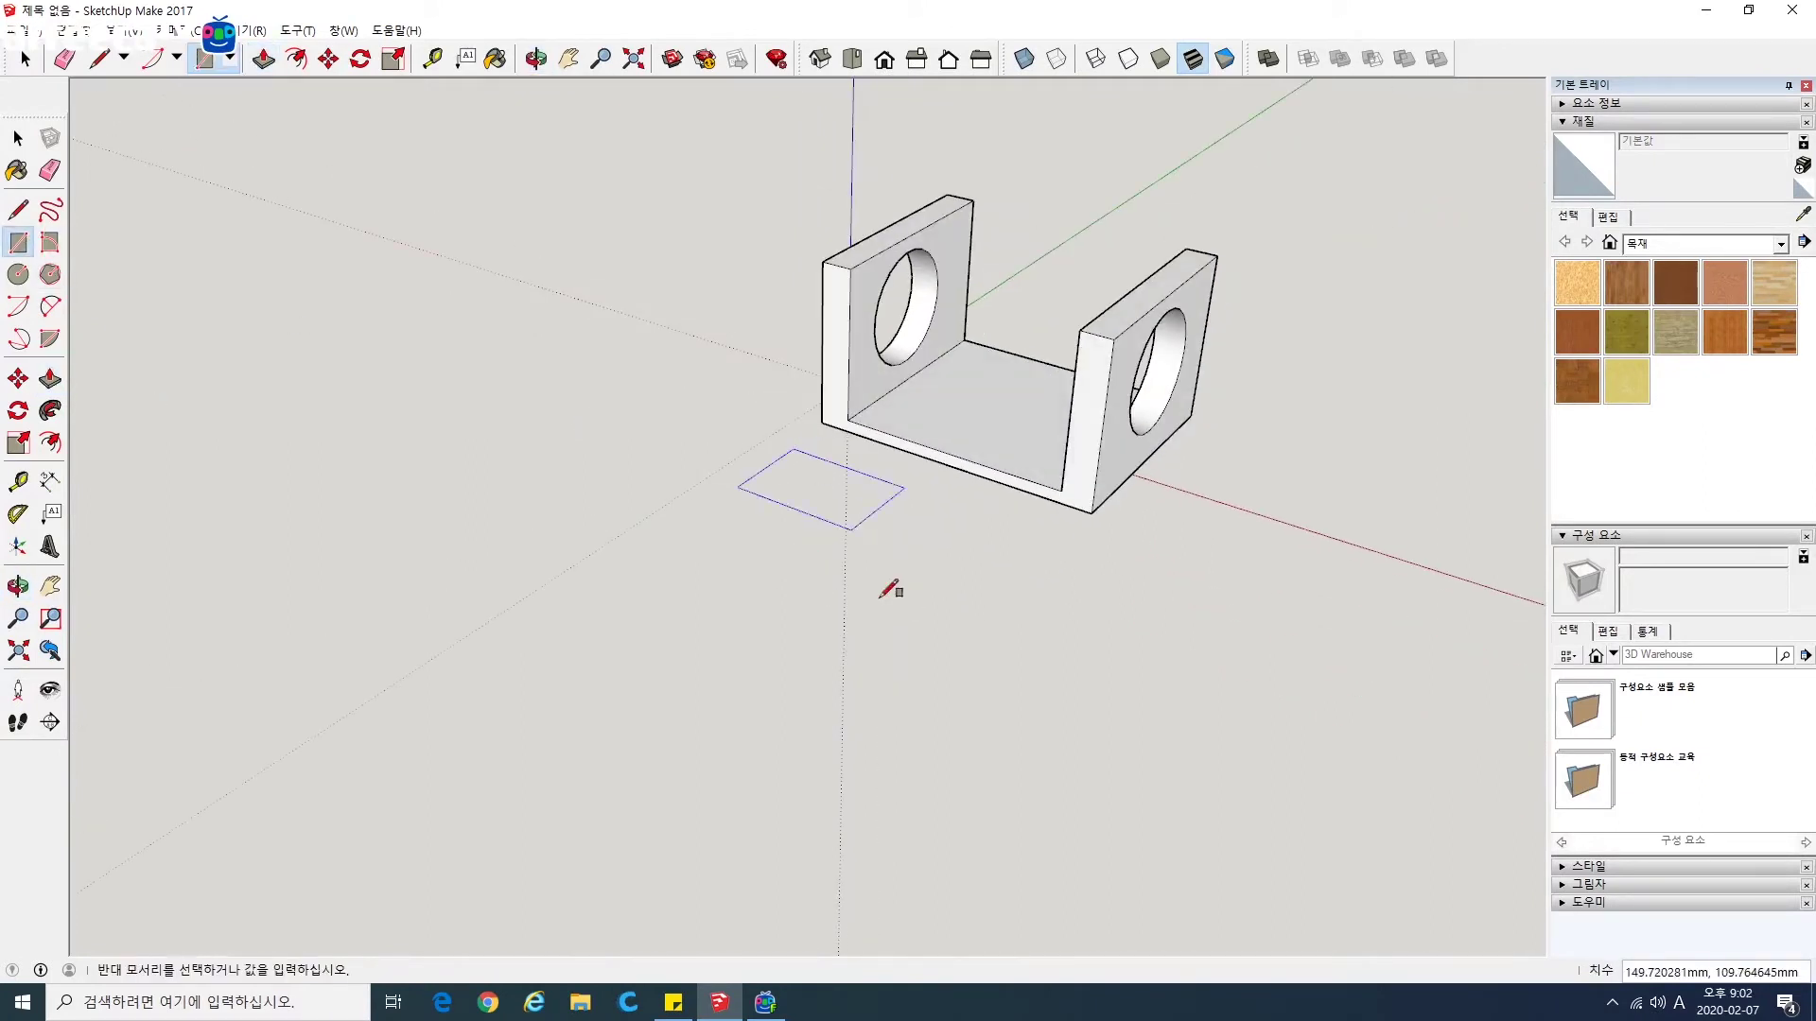
{"action": "left_click", "coordinate": [776, 603]}
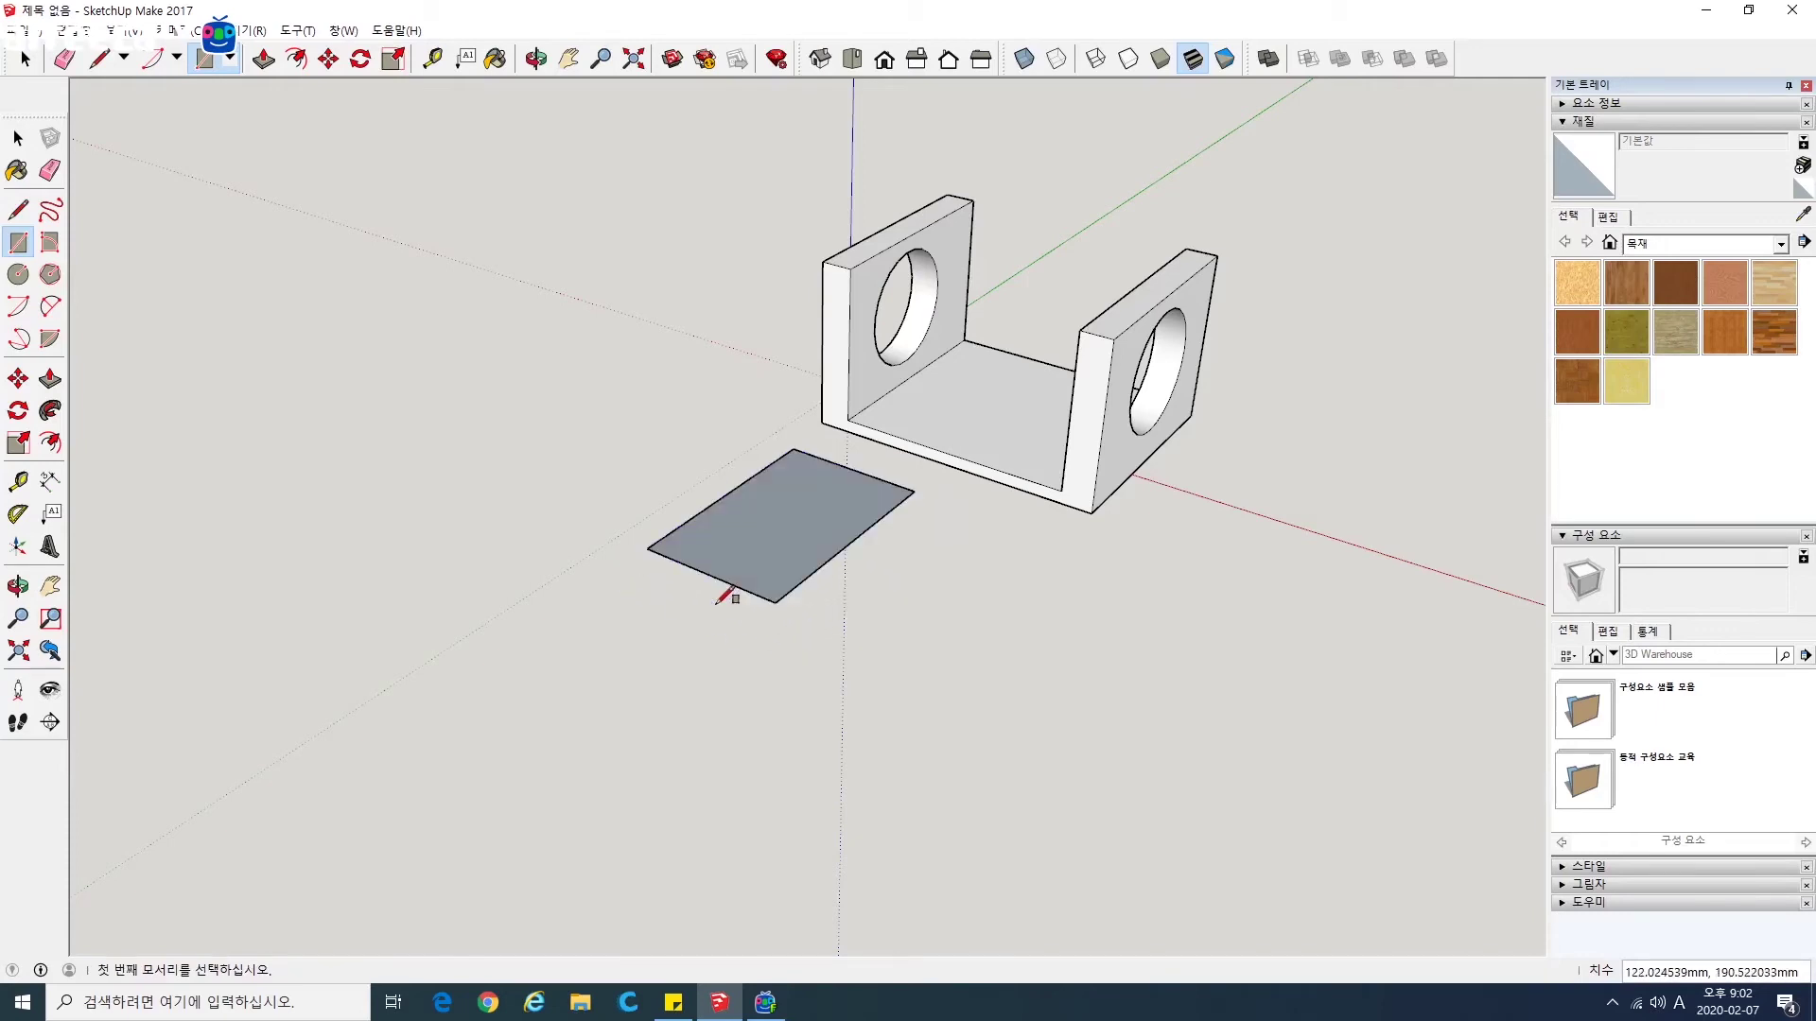
Step: Push/Pull the ground rectangle in front of the bracket up about 22 mm into a base plate
{"action": "left_click", "coordinate": [50, 379]}
{"action": "left_click", "coordinate": [757, 537]}
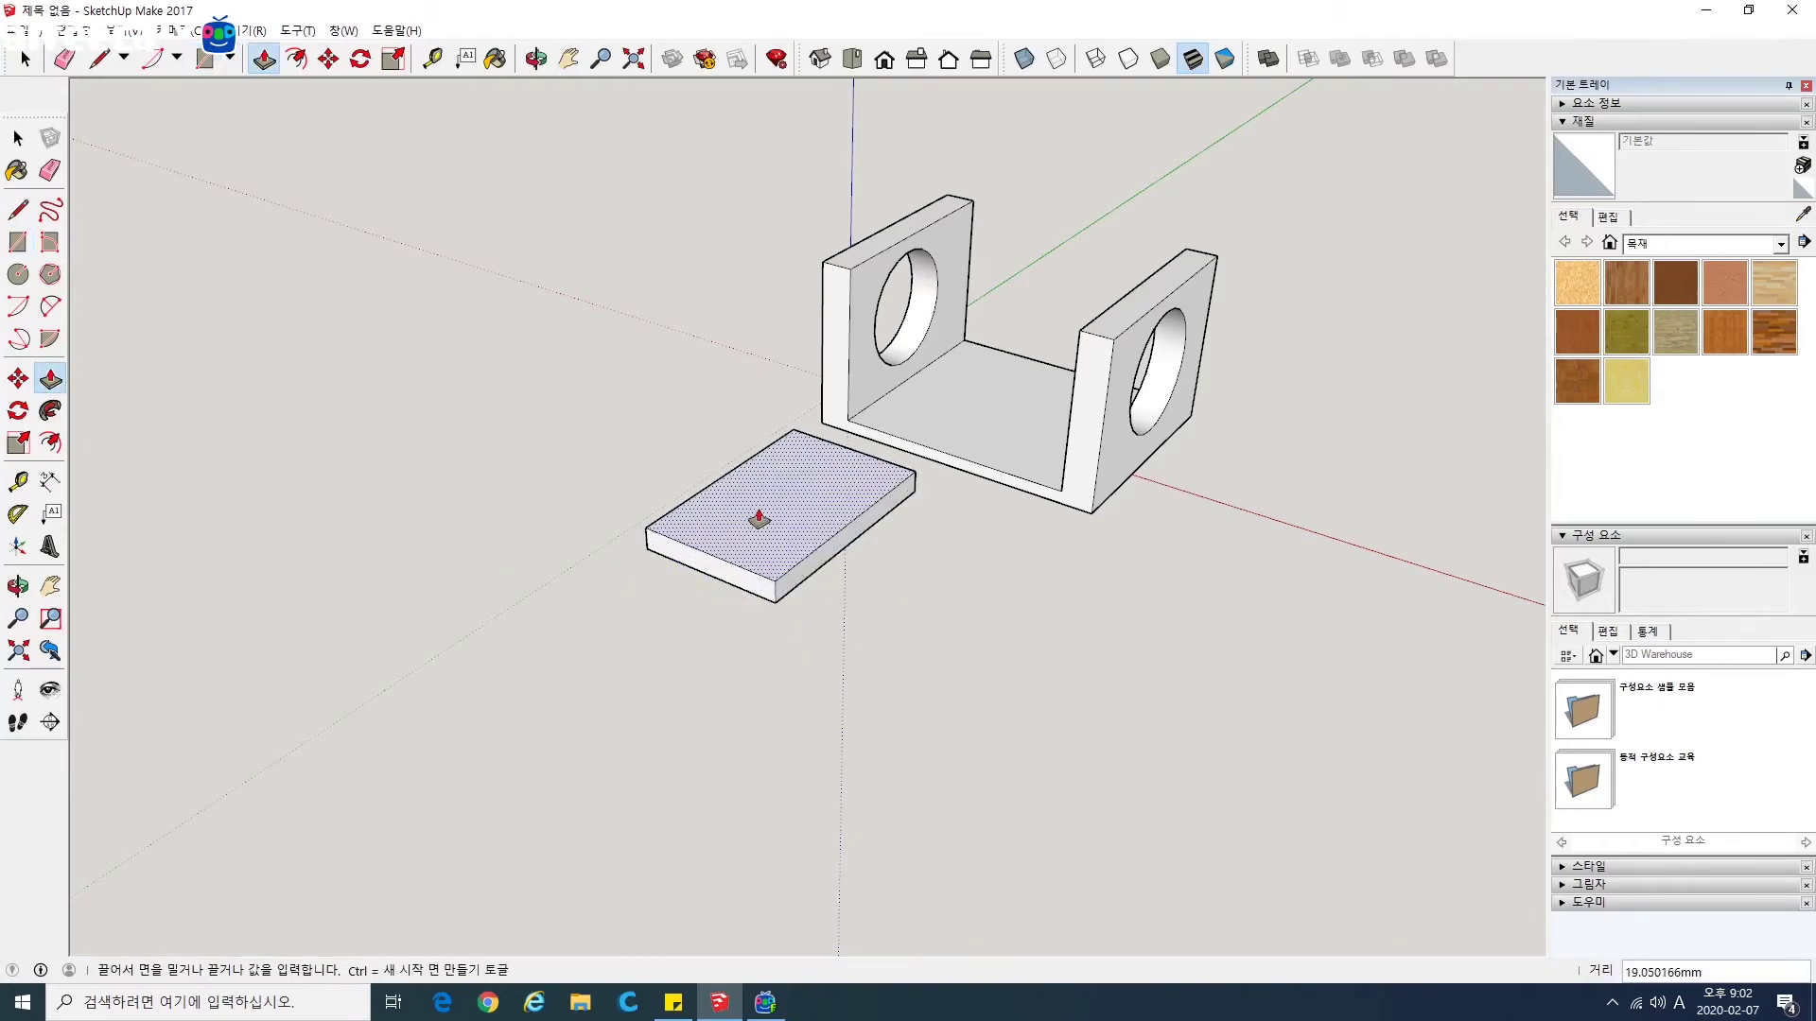
{"action": "left_click", "coordinate": [784, 503]}
Step: Divide the plate's top with a line parallel to its long edge and pull the narrow strip up about 132 mm as a wall
{"action": "left_click", "coordinate": [18, 209]}
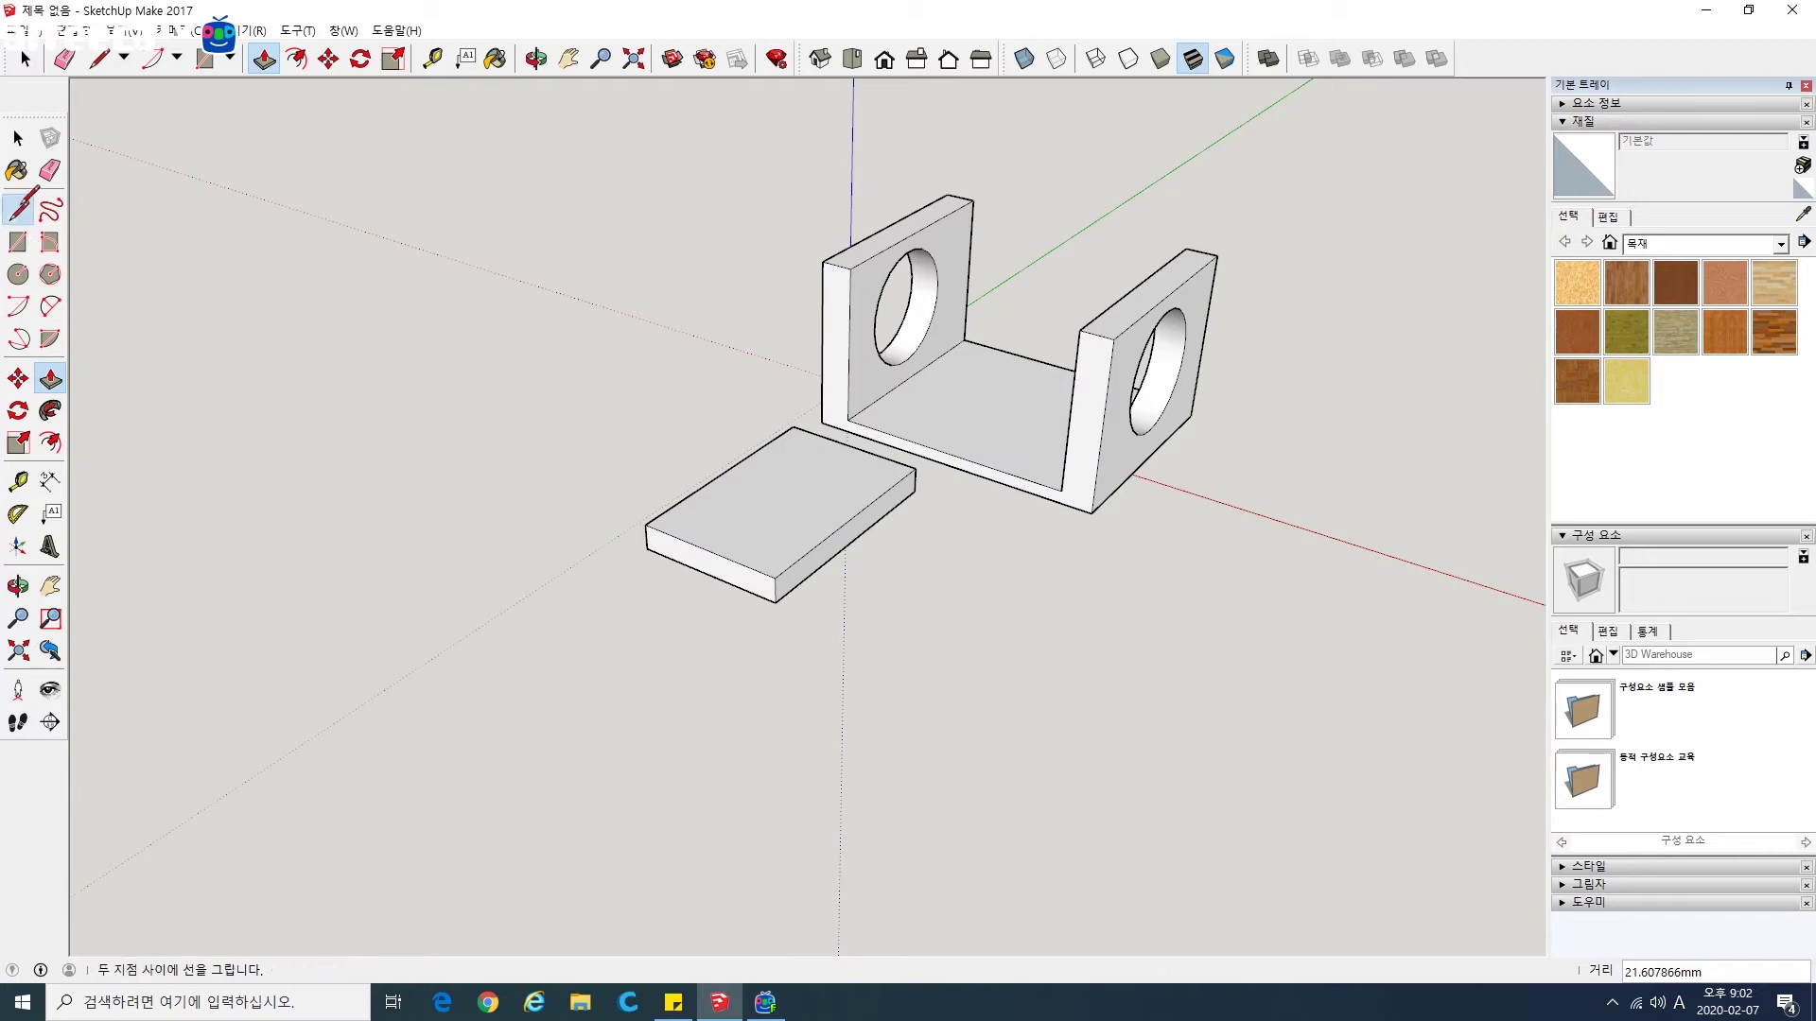
{"action": "left_click", "coordinate": [646, 525]}
{"action": "left_click", "coordinate": [825, 437]}
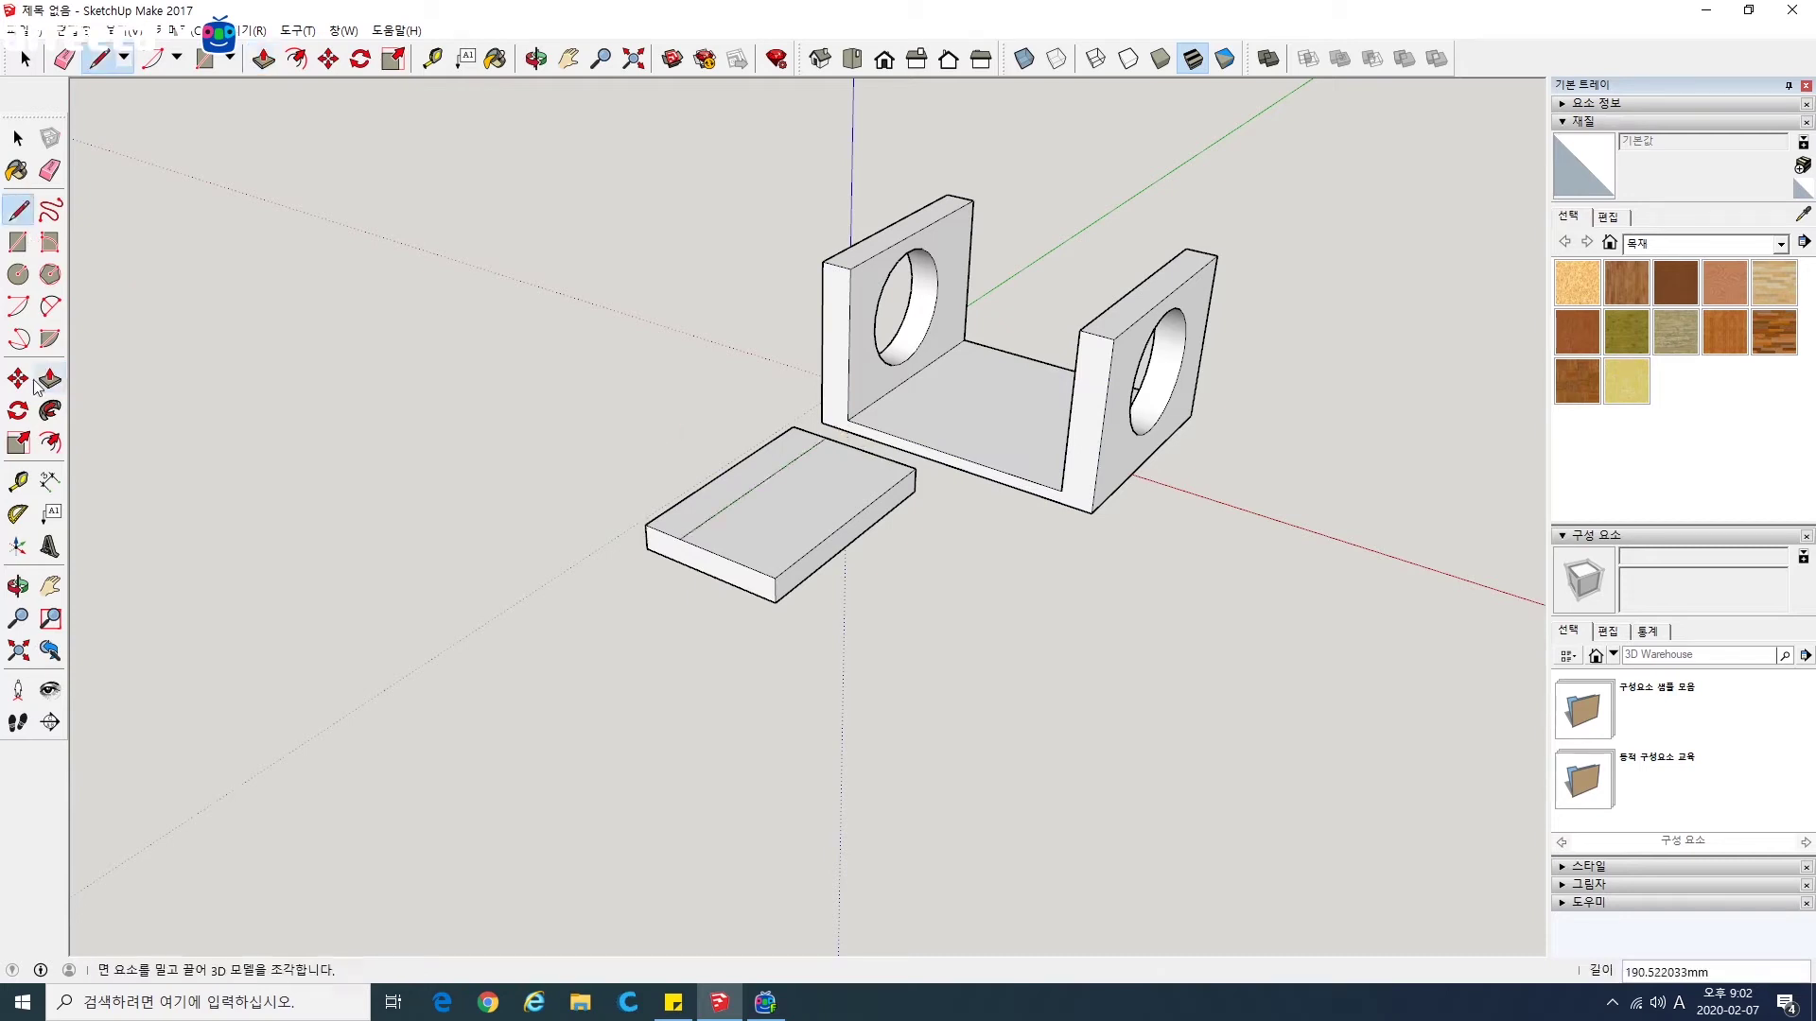
{"action": "key", "text": "p"}
{"action": "left_click", "coordinate": [750, 494]}
{"action": "left_click", "coordinate": [739, 333]}
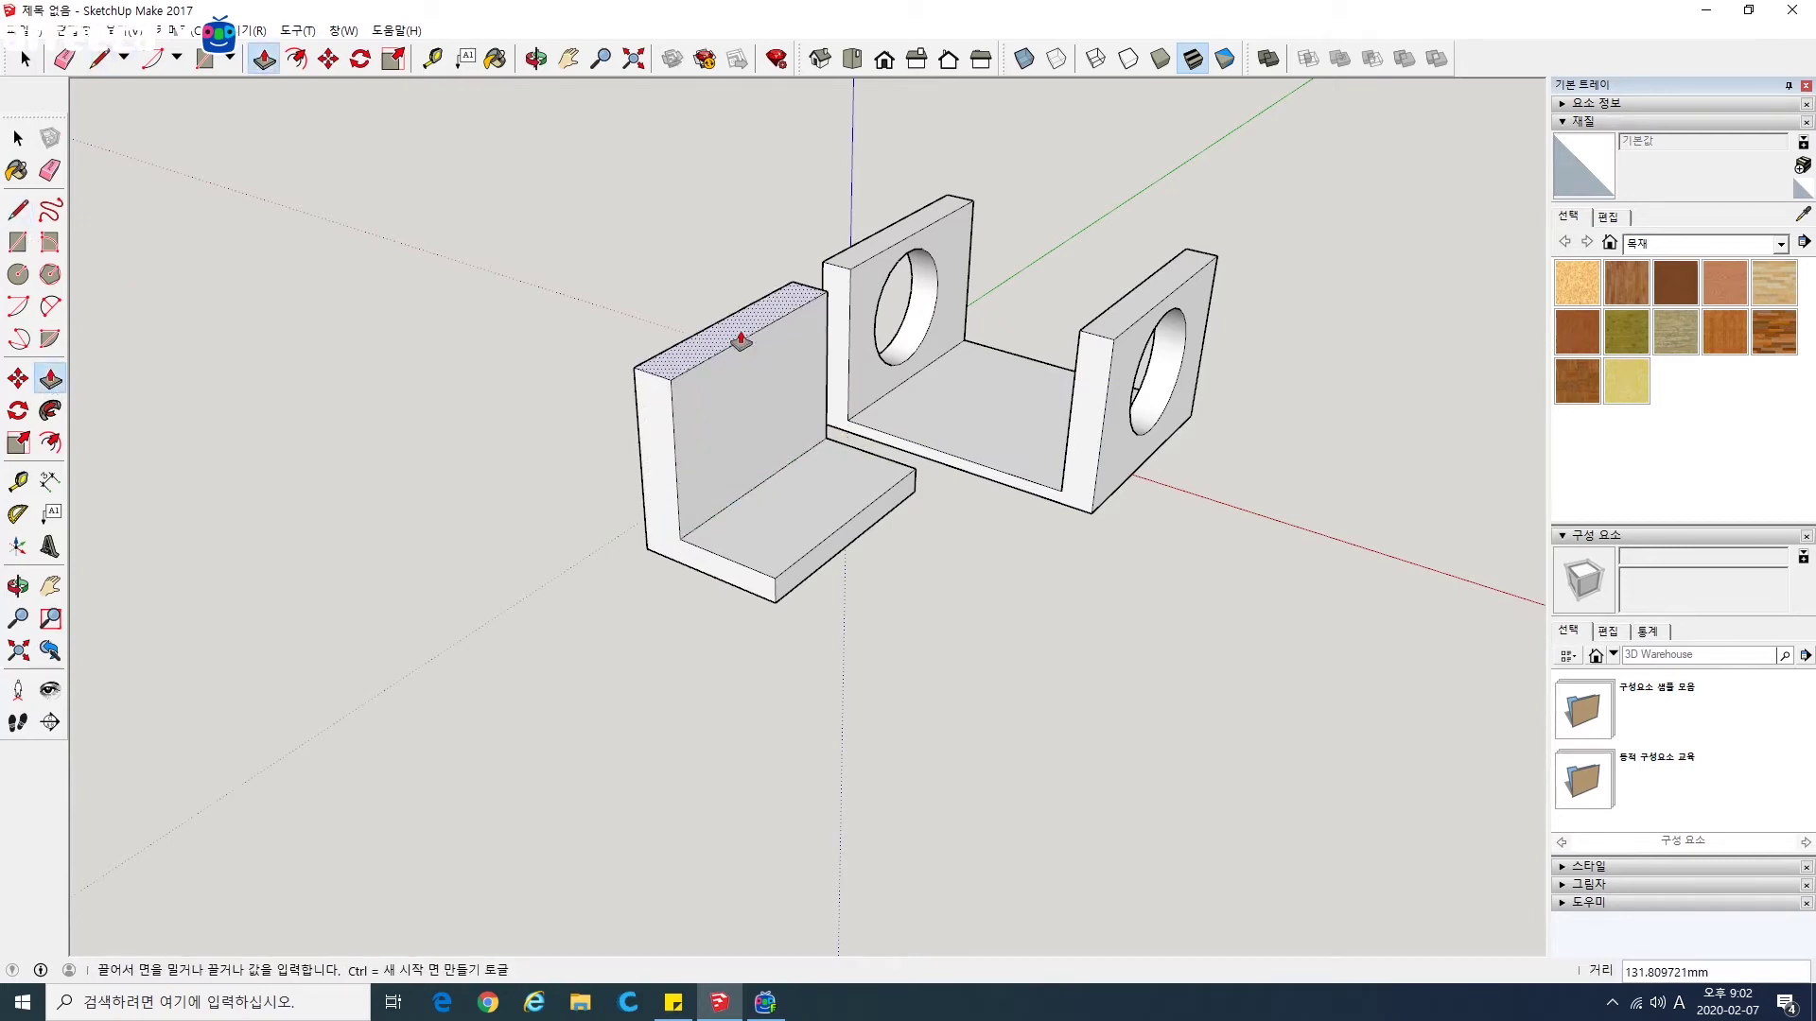
Step: Draw a large circle on the new wall's inner face and push it about 34 mm through to cut a round hole
{"action": "key", "text": "c"}
{"action": "left_click", "coordinate": [749, 410]}
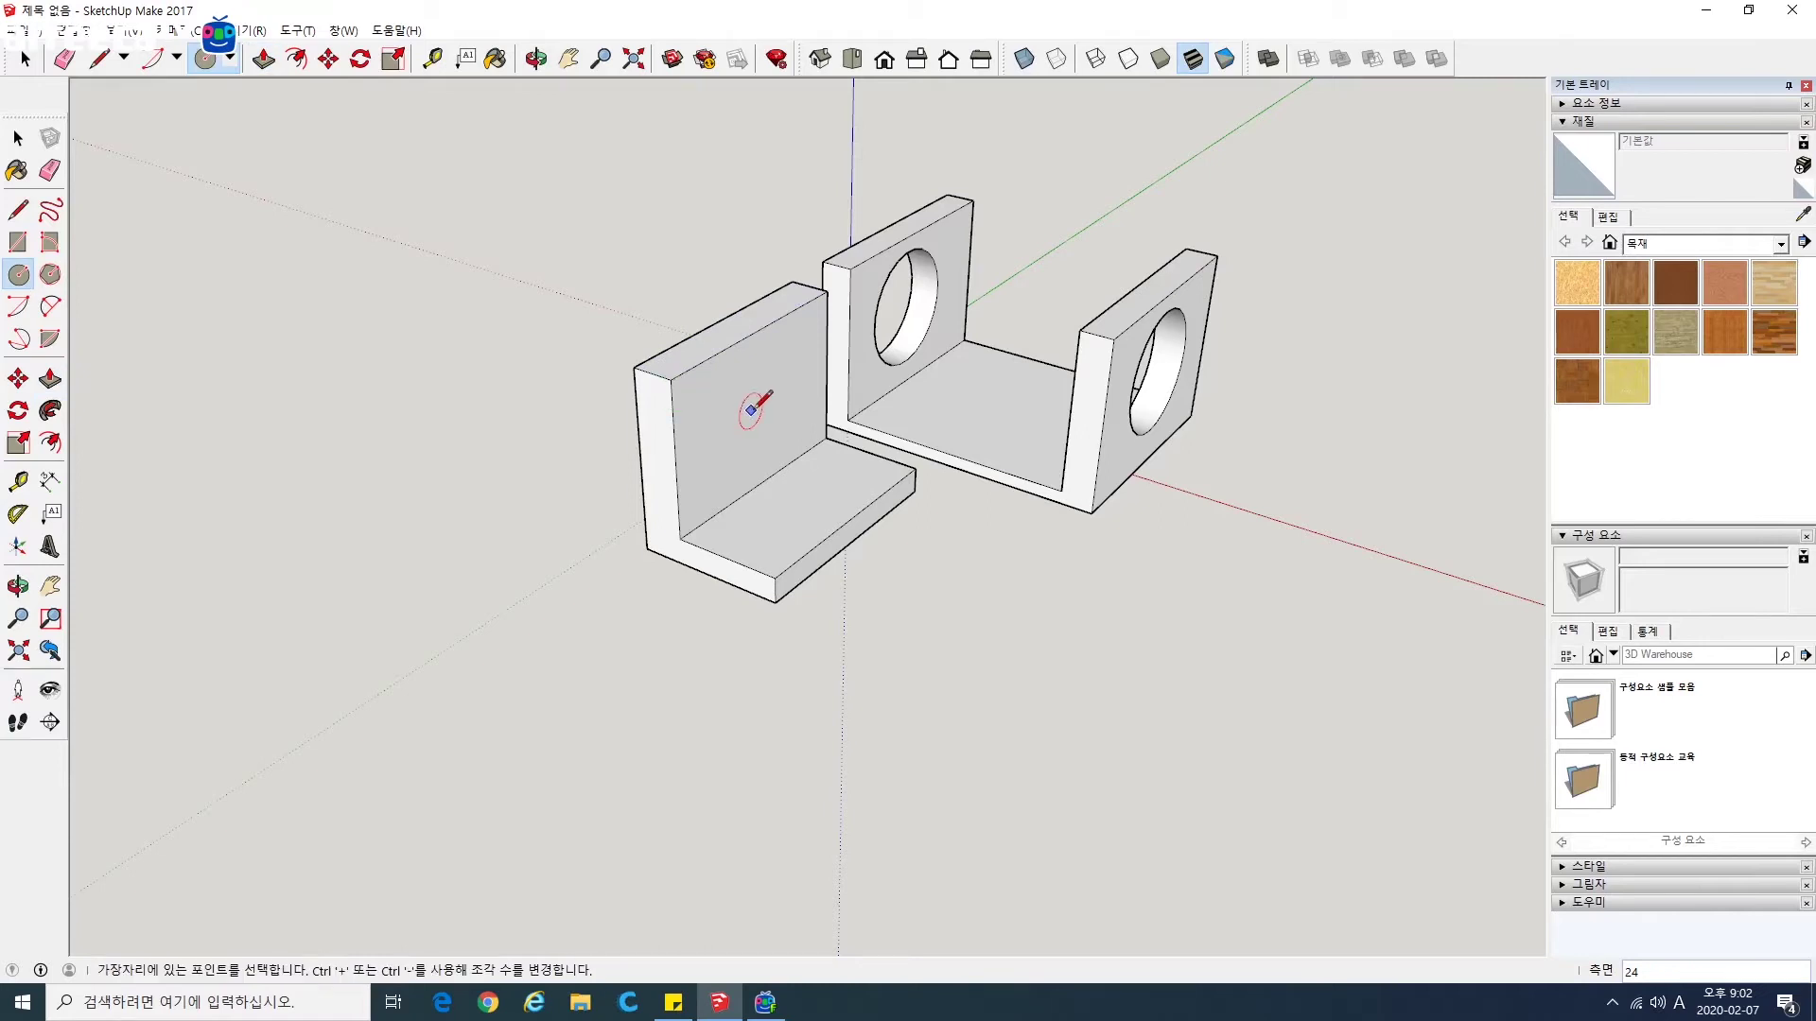
{"action": "left_click", "coordinate": [792, 409]}
{"action": "left_click", "coordinate": [50, 379]}
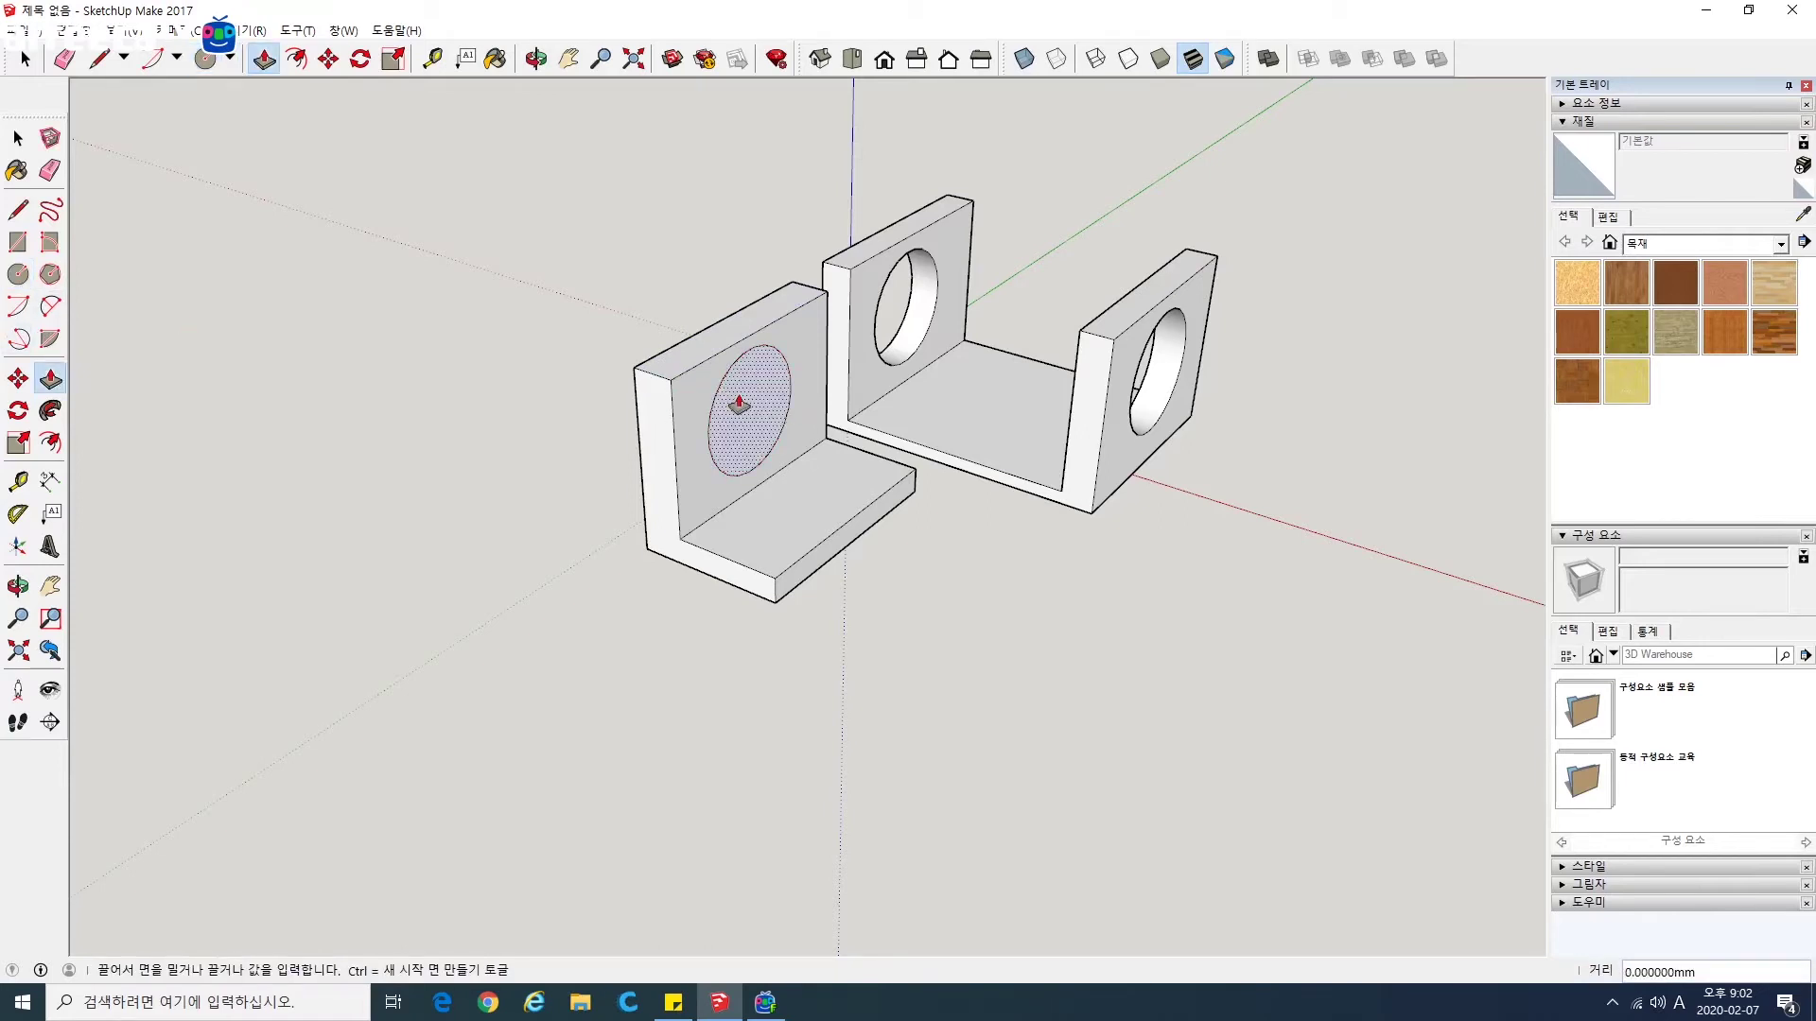
{"action": "left_click", "coordinate": [741, 406]}
{"action": "middle_click_drag", "start_coordinate": [548, 425], "coordinate": [933, 553]}
{"action": "left_click", "coordinate": [831, 532]}
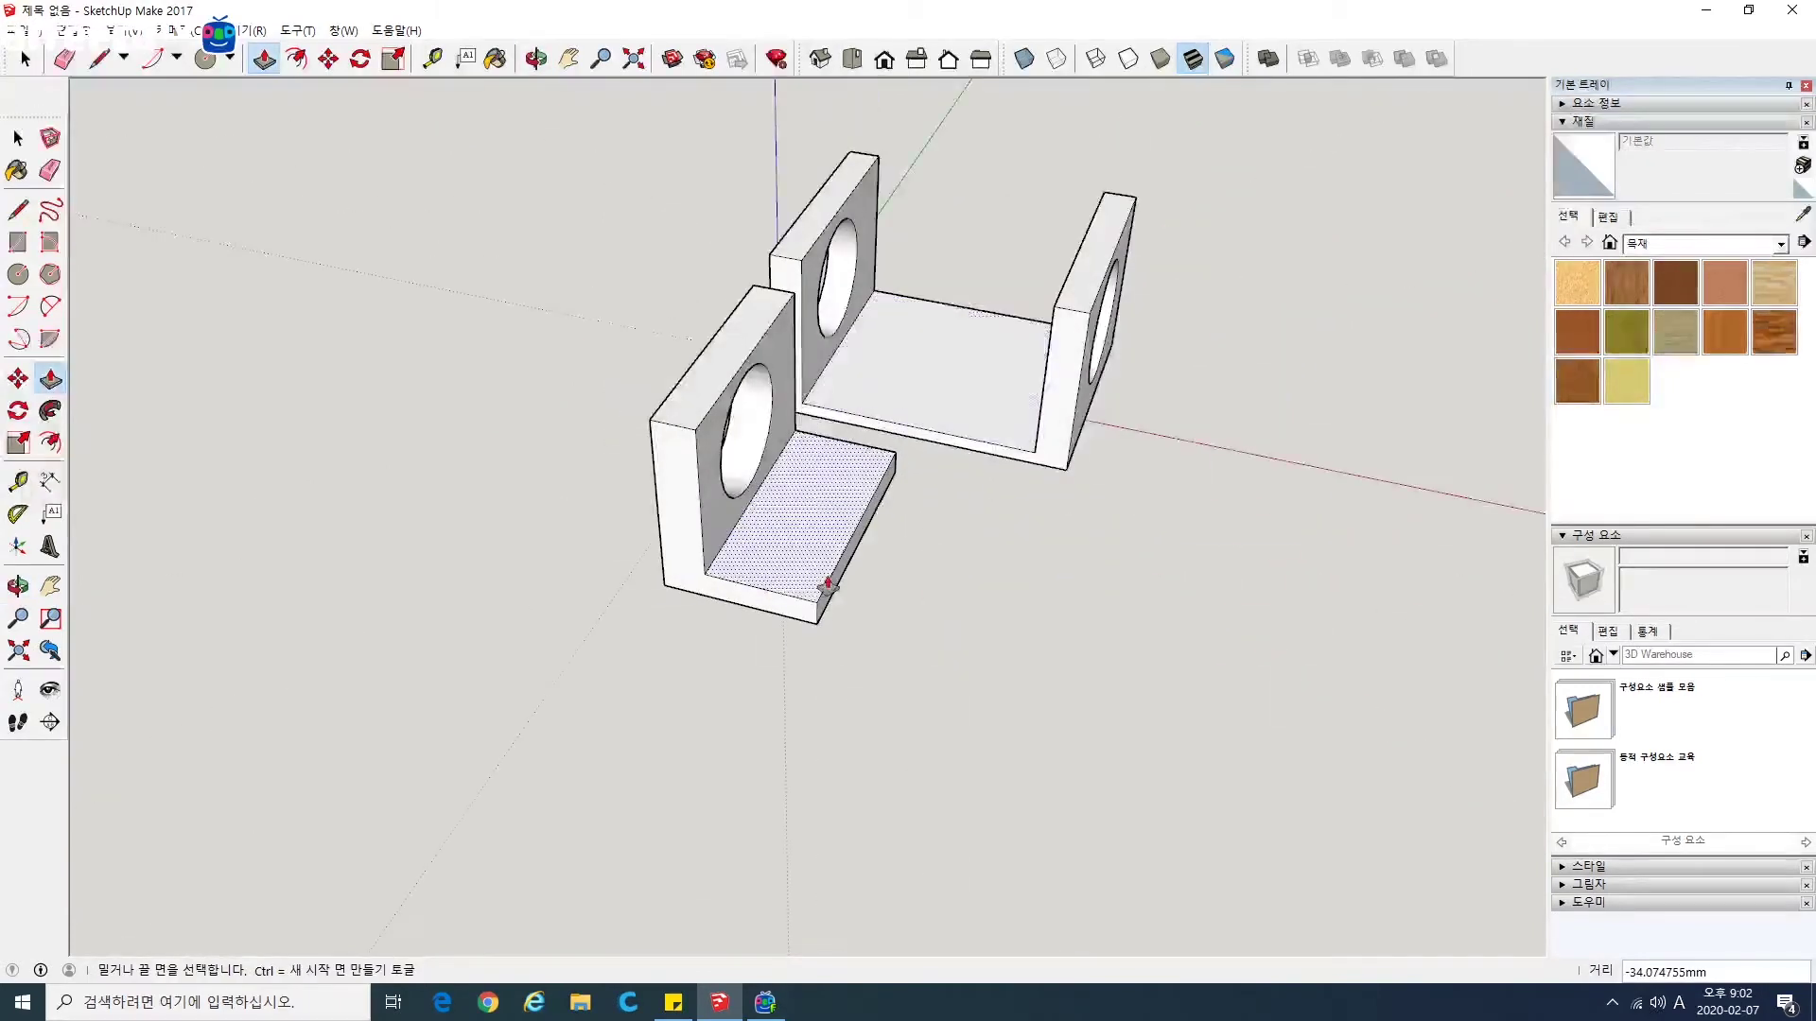
Step: Select the whole L-shaped part and copy it along the red axis, placing the copy just clear of the original
{"action": "key", "text": "space"}
{"action": "middle_click_drag", "start_coordinate": [588, 528], "coordinate": [600, 452]}
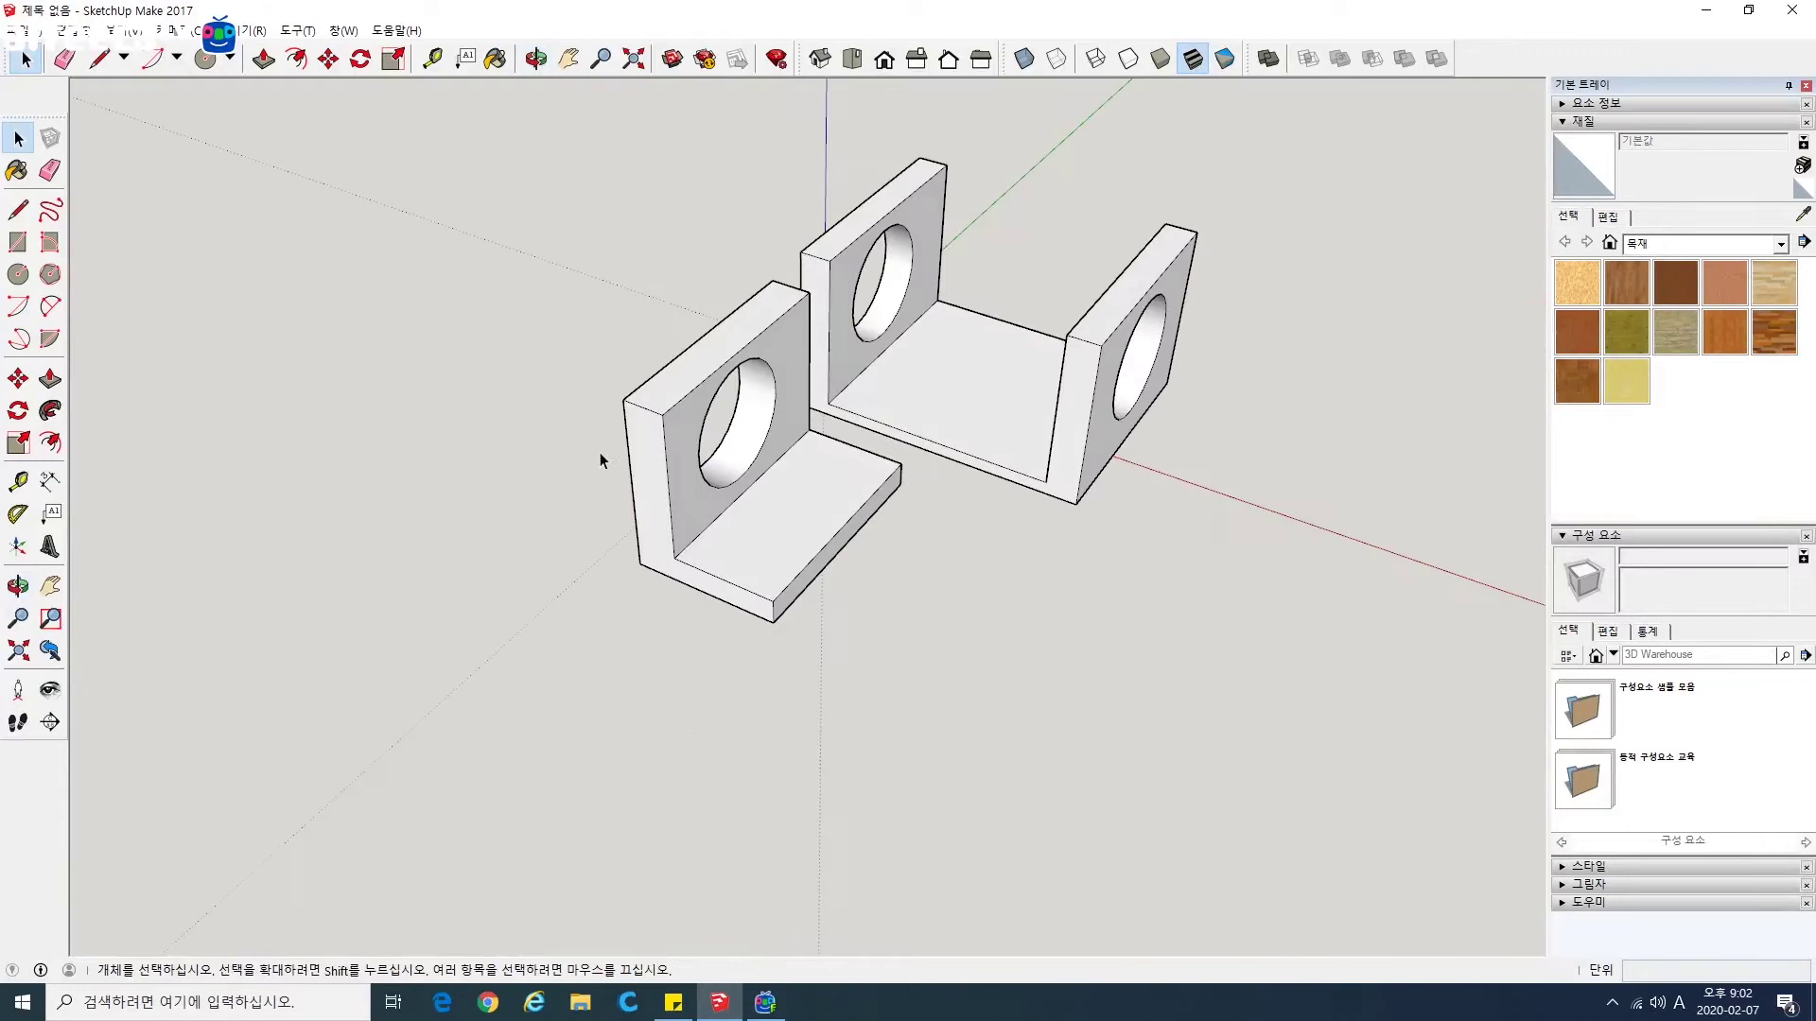
{"action": "triple_click", "coordinate": [754, 537]}
{"action": "middle_click_drag", "start_coordinate": [809, 543], "coordinate": [856, 543]}
{"action": "key", "text": "m"}
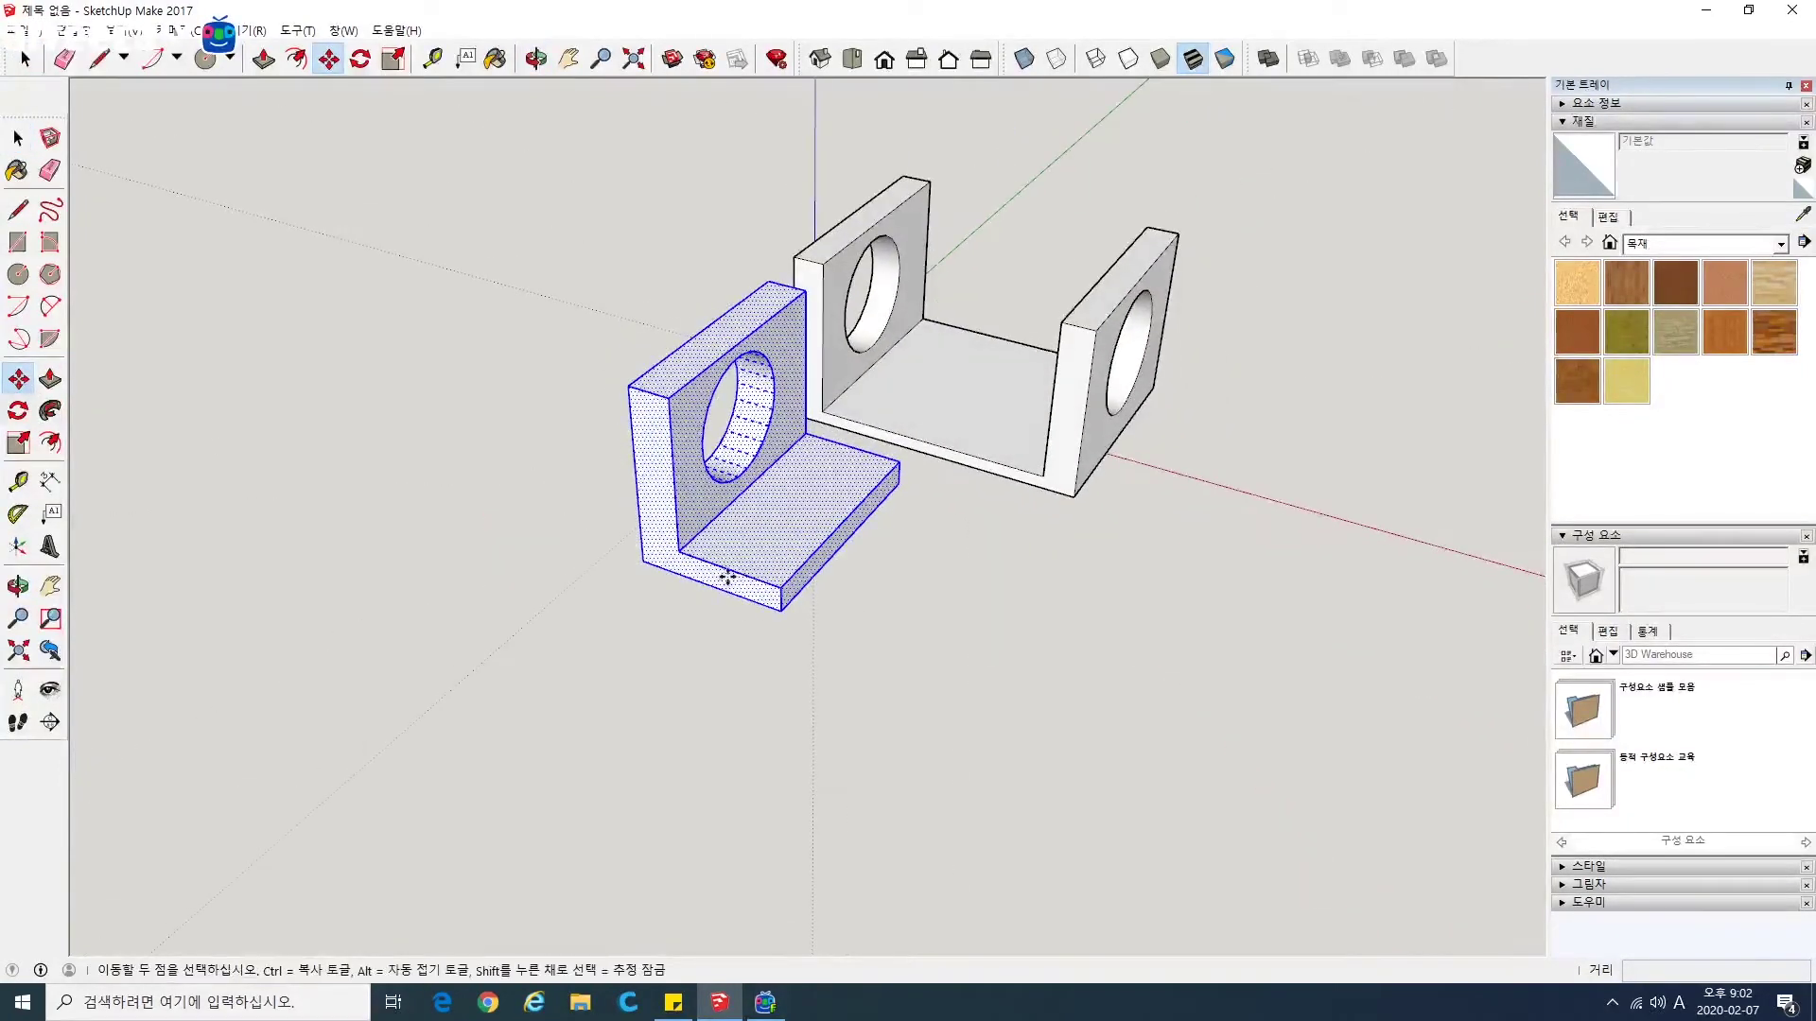
{"action": "left_click", "coordinate": [783, 586]}
{"action": "key", "text": "ctrl"}
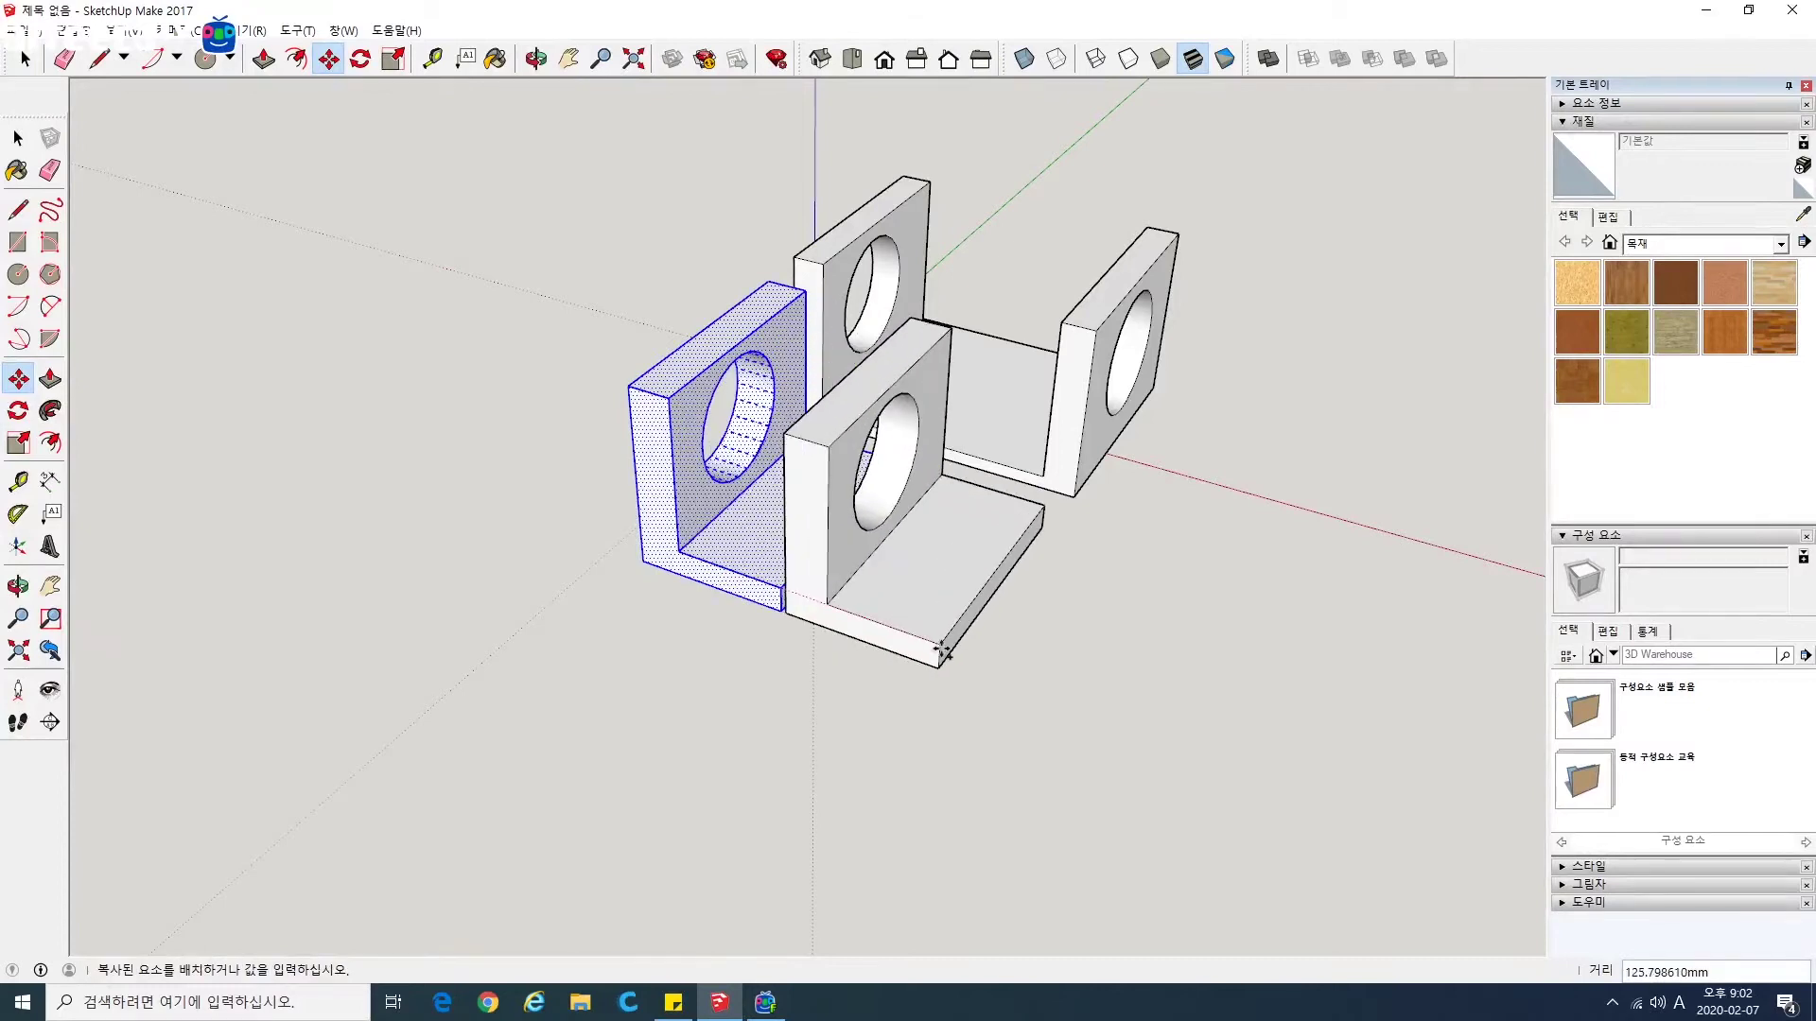
{"action": "left_click", "coordinate": [960, 662]}
Step: Try flipping the copied L-shaped part along the red direction, and undo the flip
{"action": "middle_click_drag", "start_coordinate": [754, 656], "coordinate": [782, 616]}
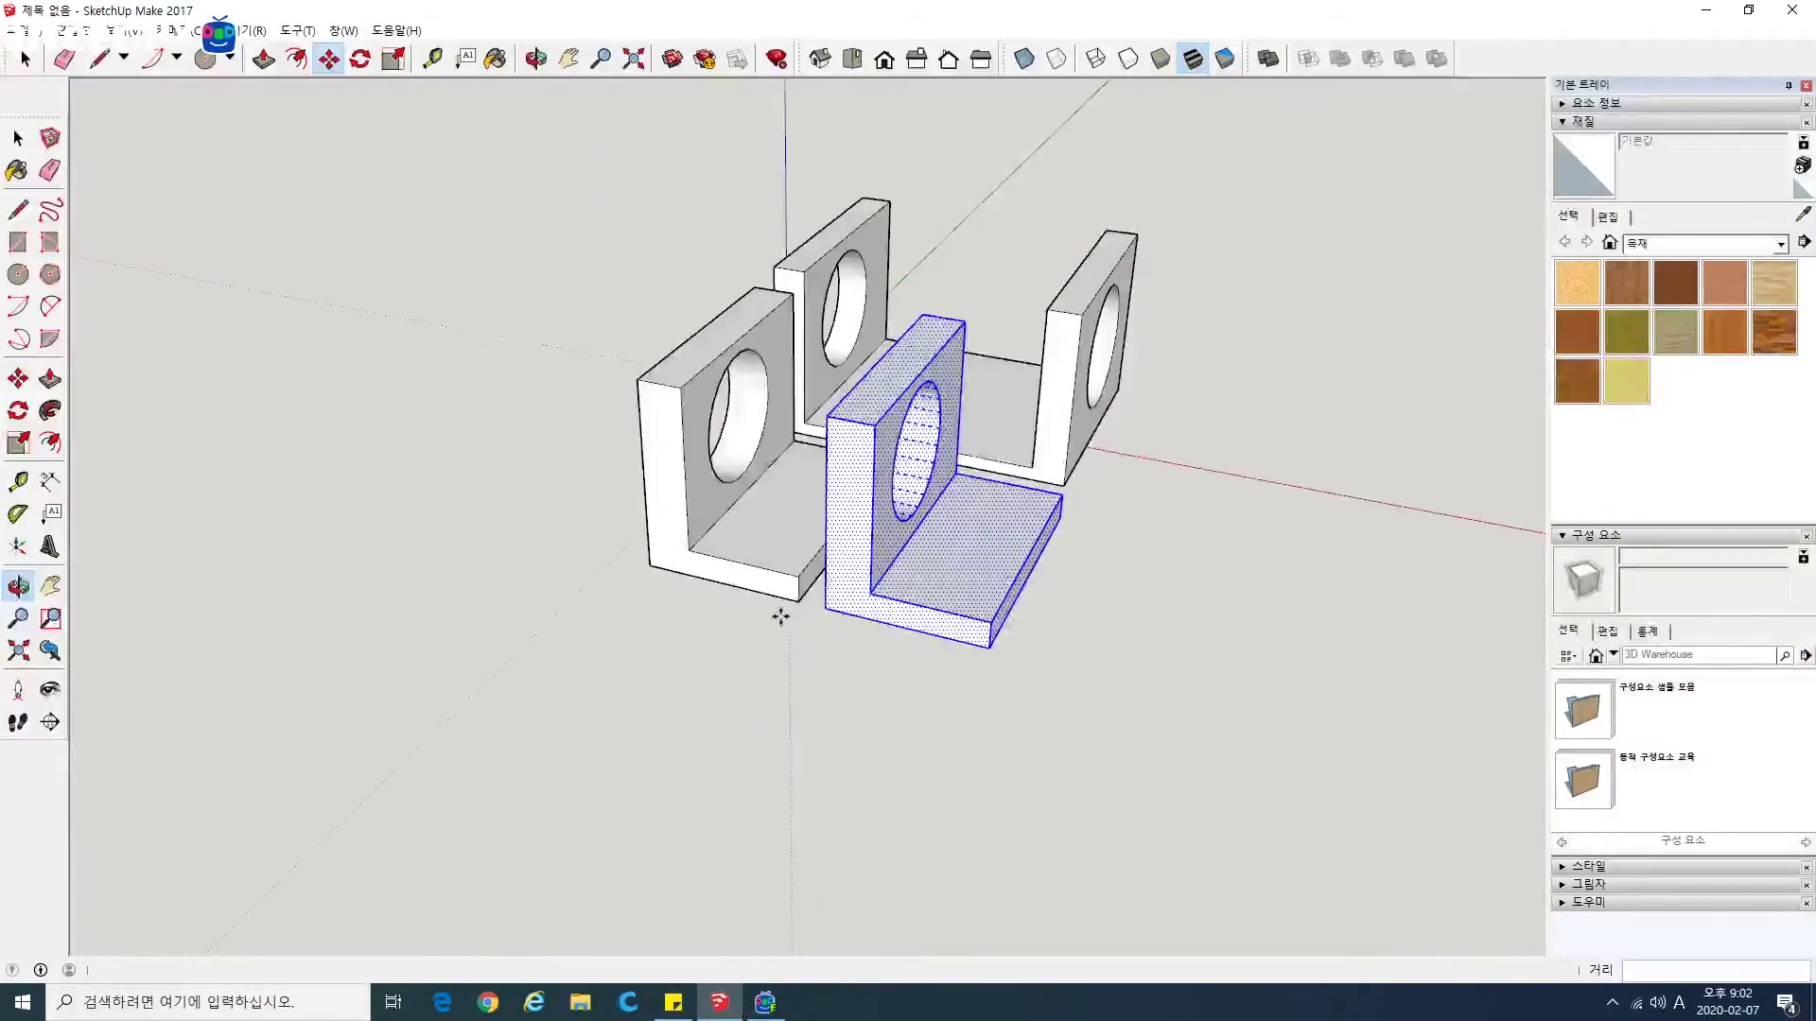
{"action": "key", "text": "m"}
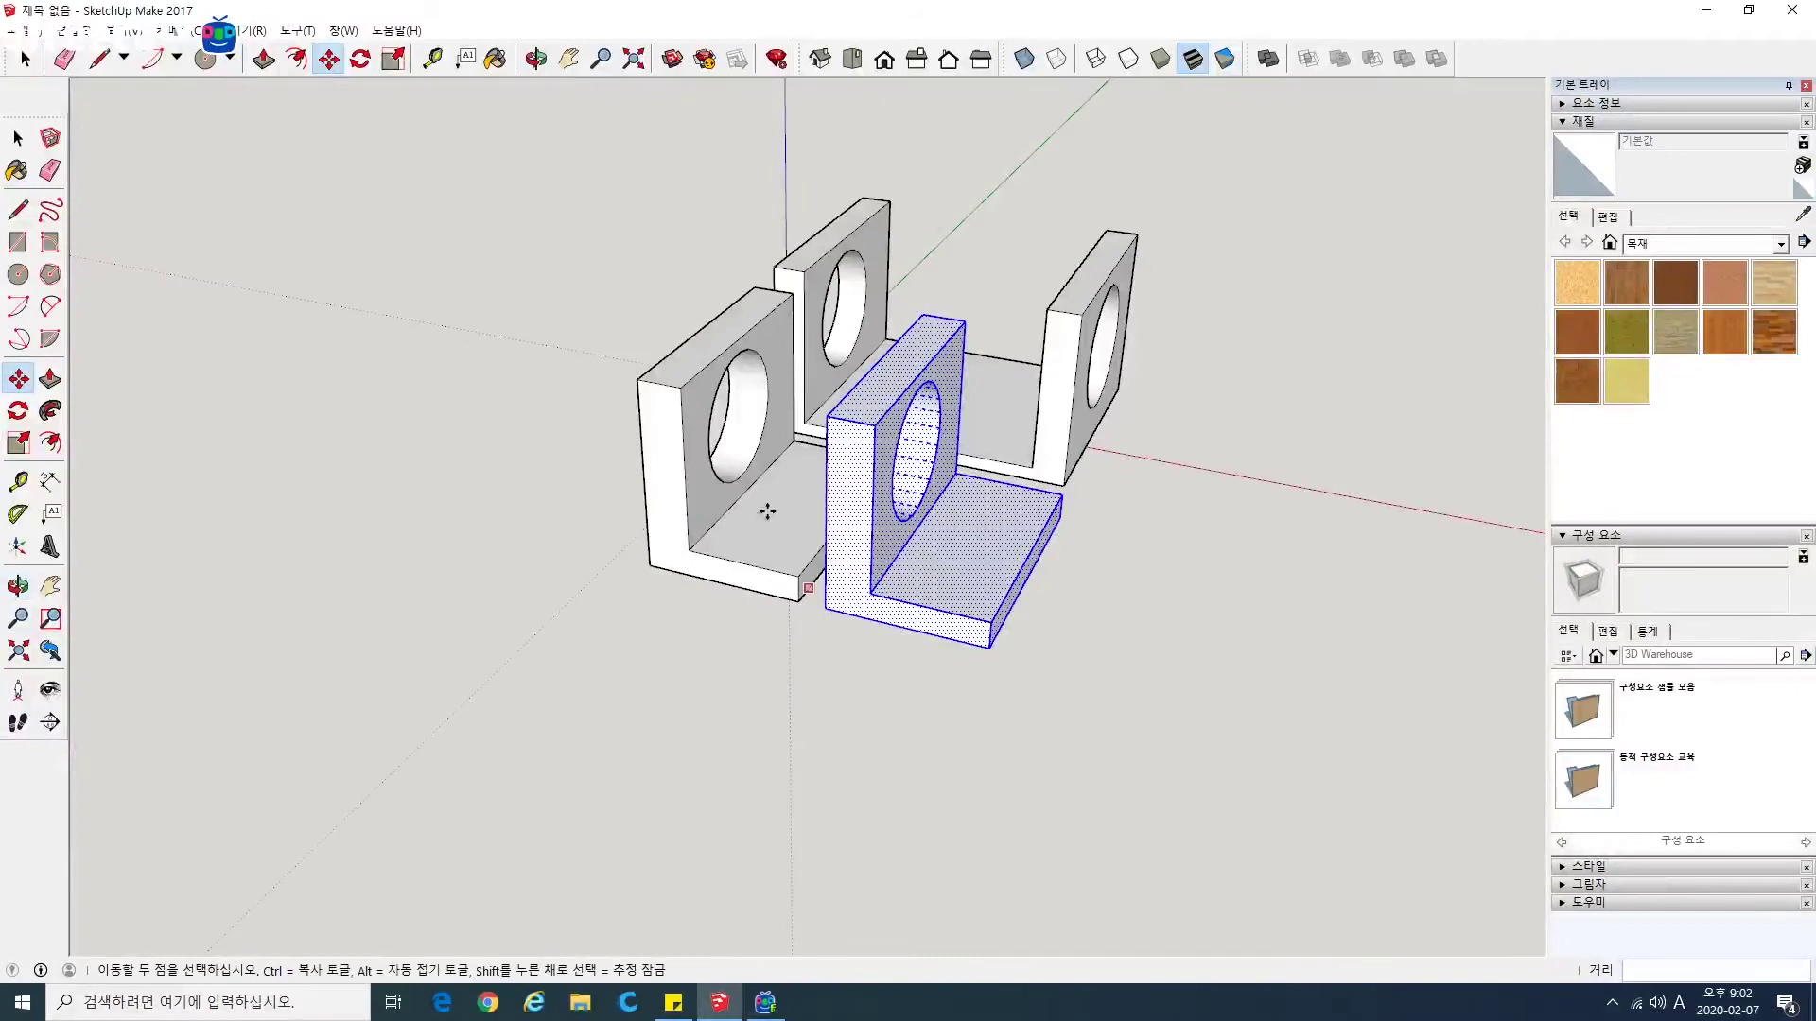
{"action": "right_click", "coordinate": [913, 576]}
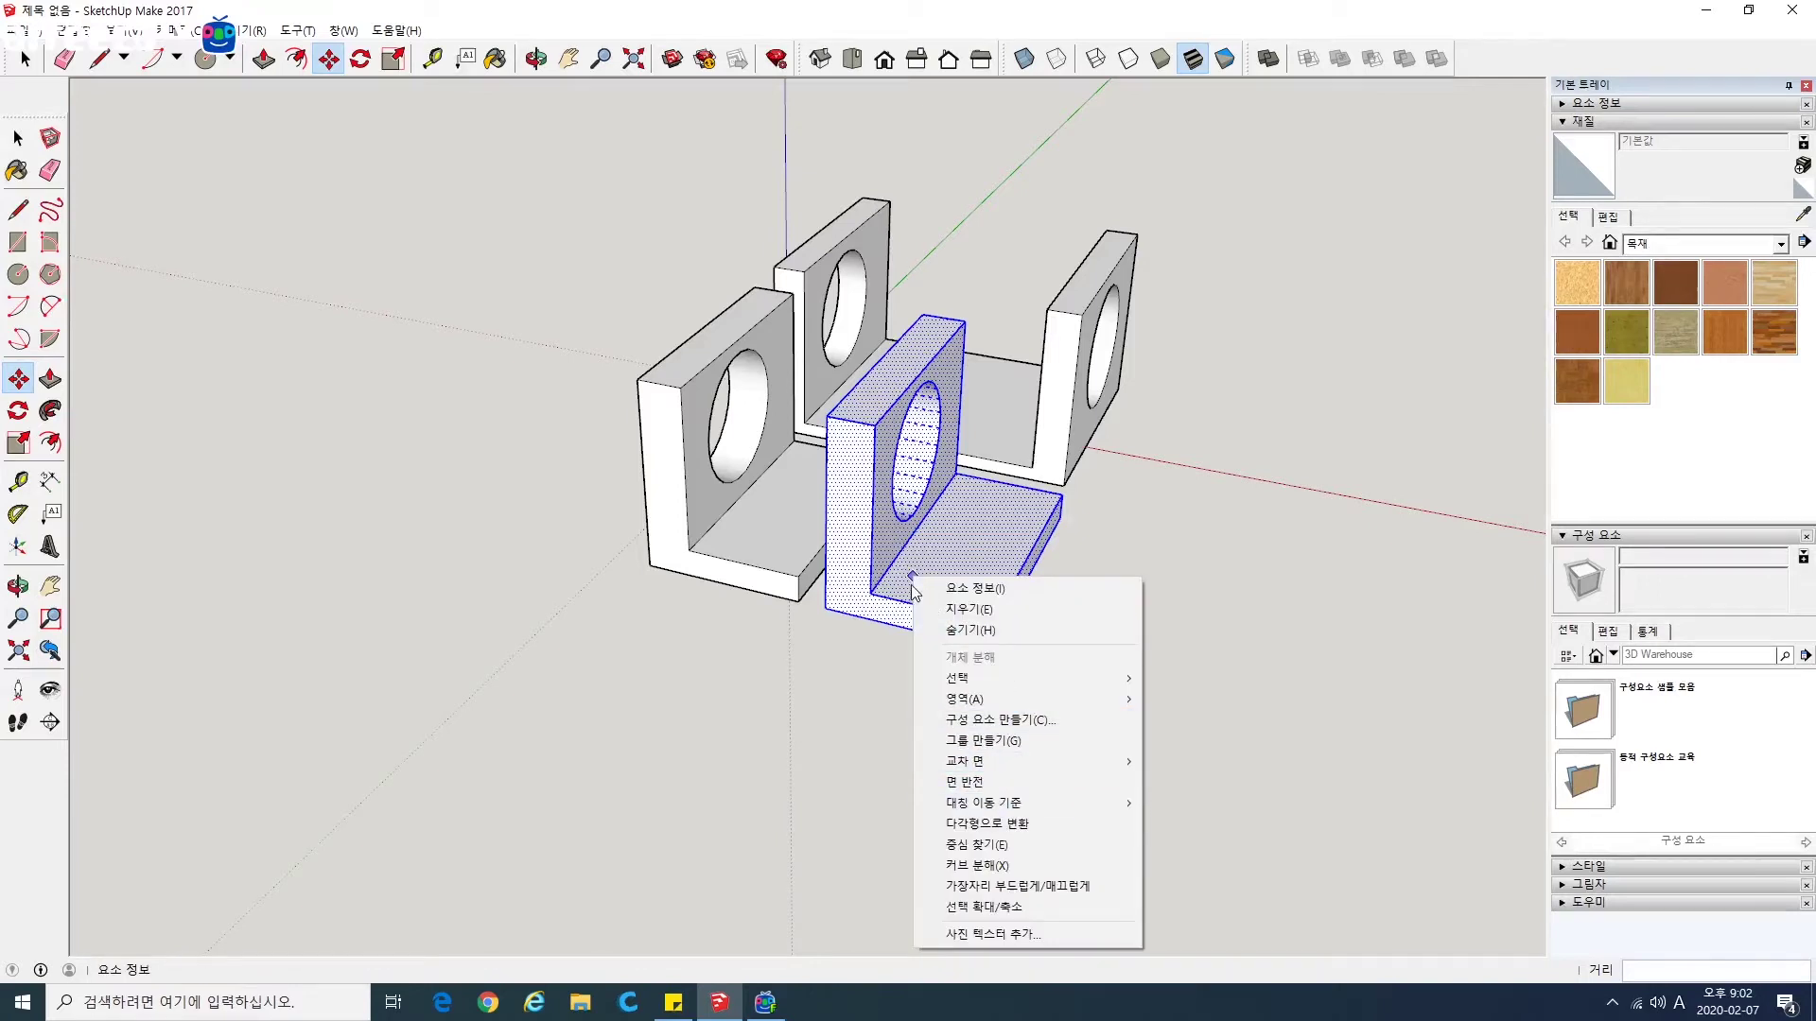
{"action": "mouse_move", "coordinate": [1009, 811]}
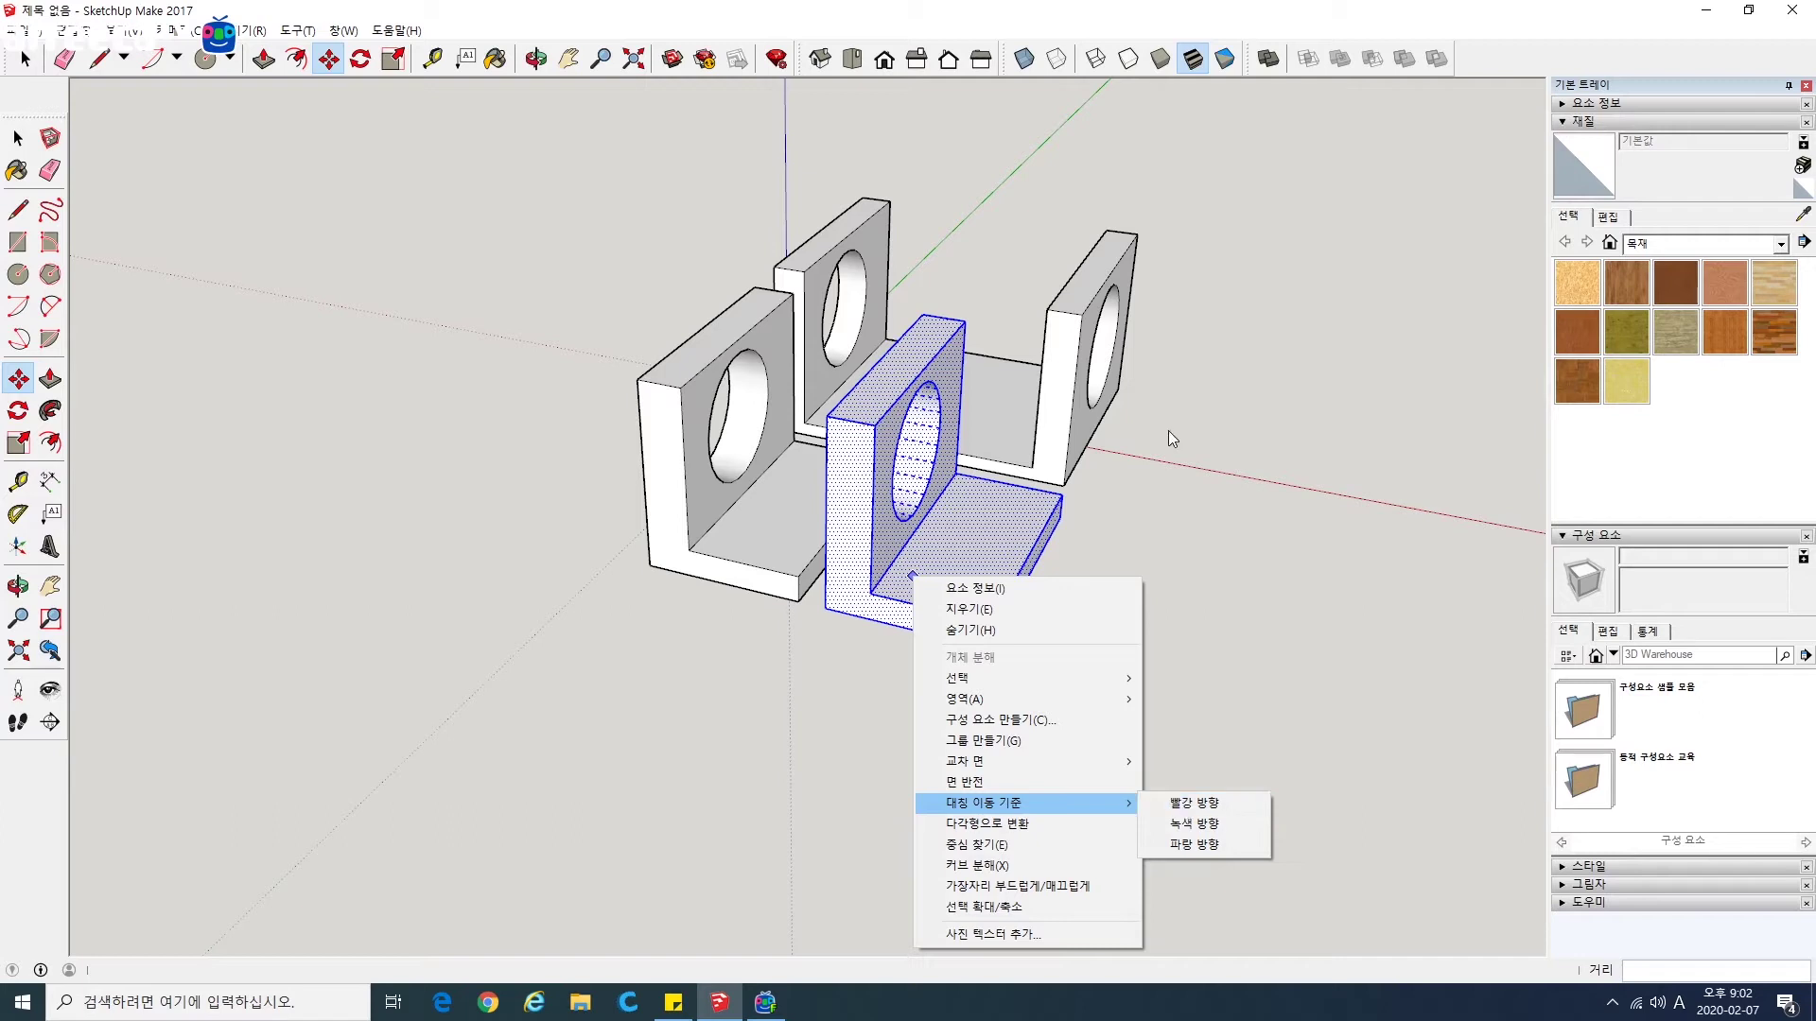
{"action": "left_click", "coordinate": [1198, 806]}
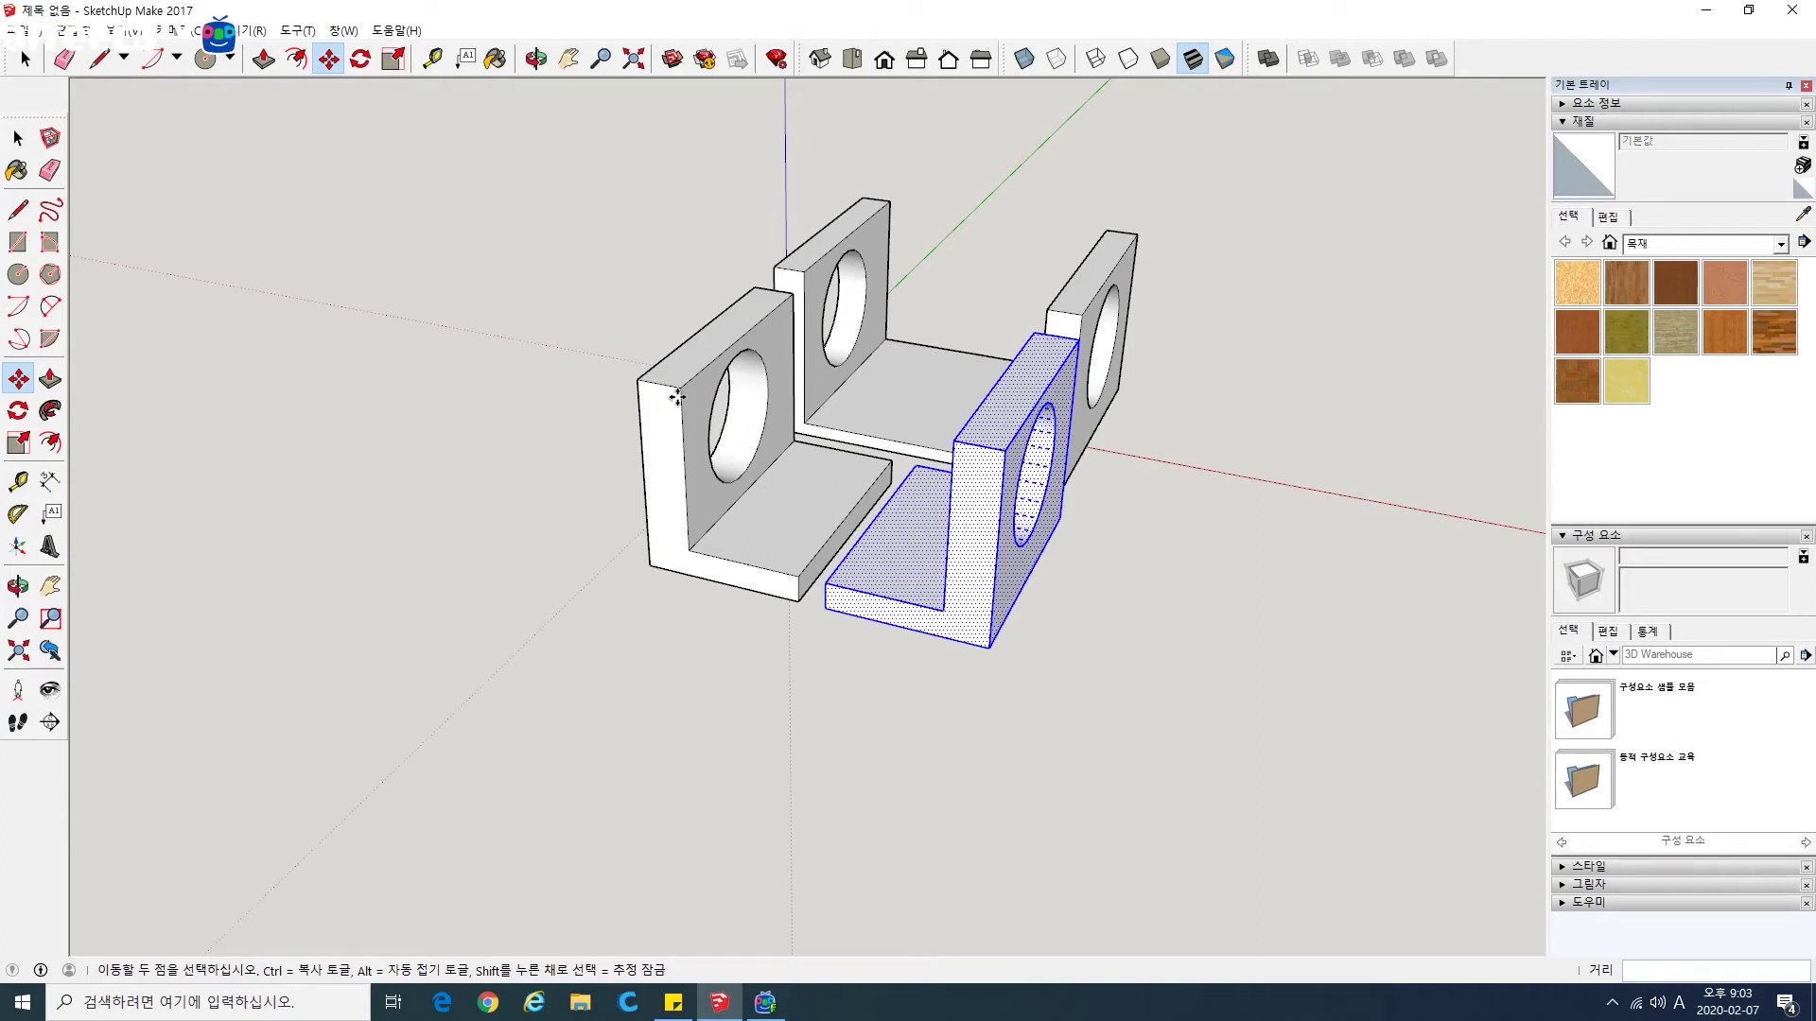
{"action": "key", "text": "ctrl+z"}
{"action": "right_click", "coordinate": [948, 590]}
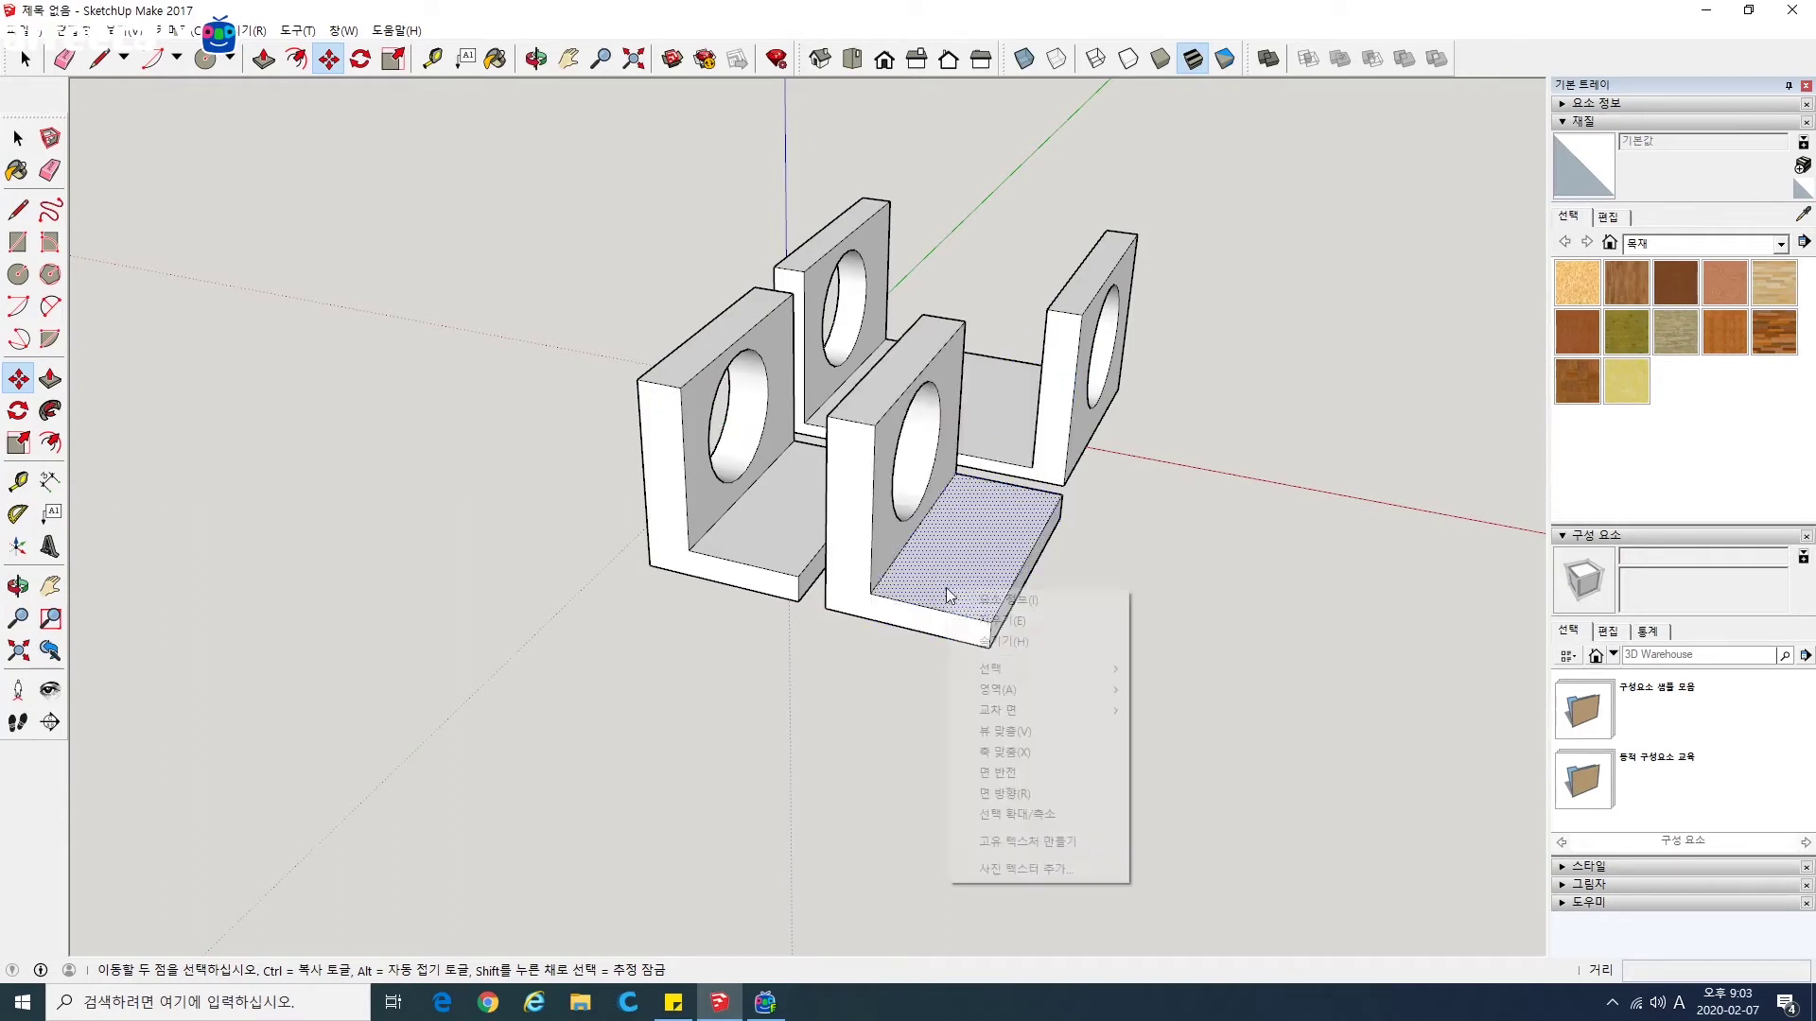
{"action": "left_click", "coordinate": [1160, 585]}
{"action": "key", "text": "ctrl+z"}
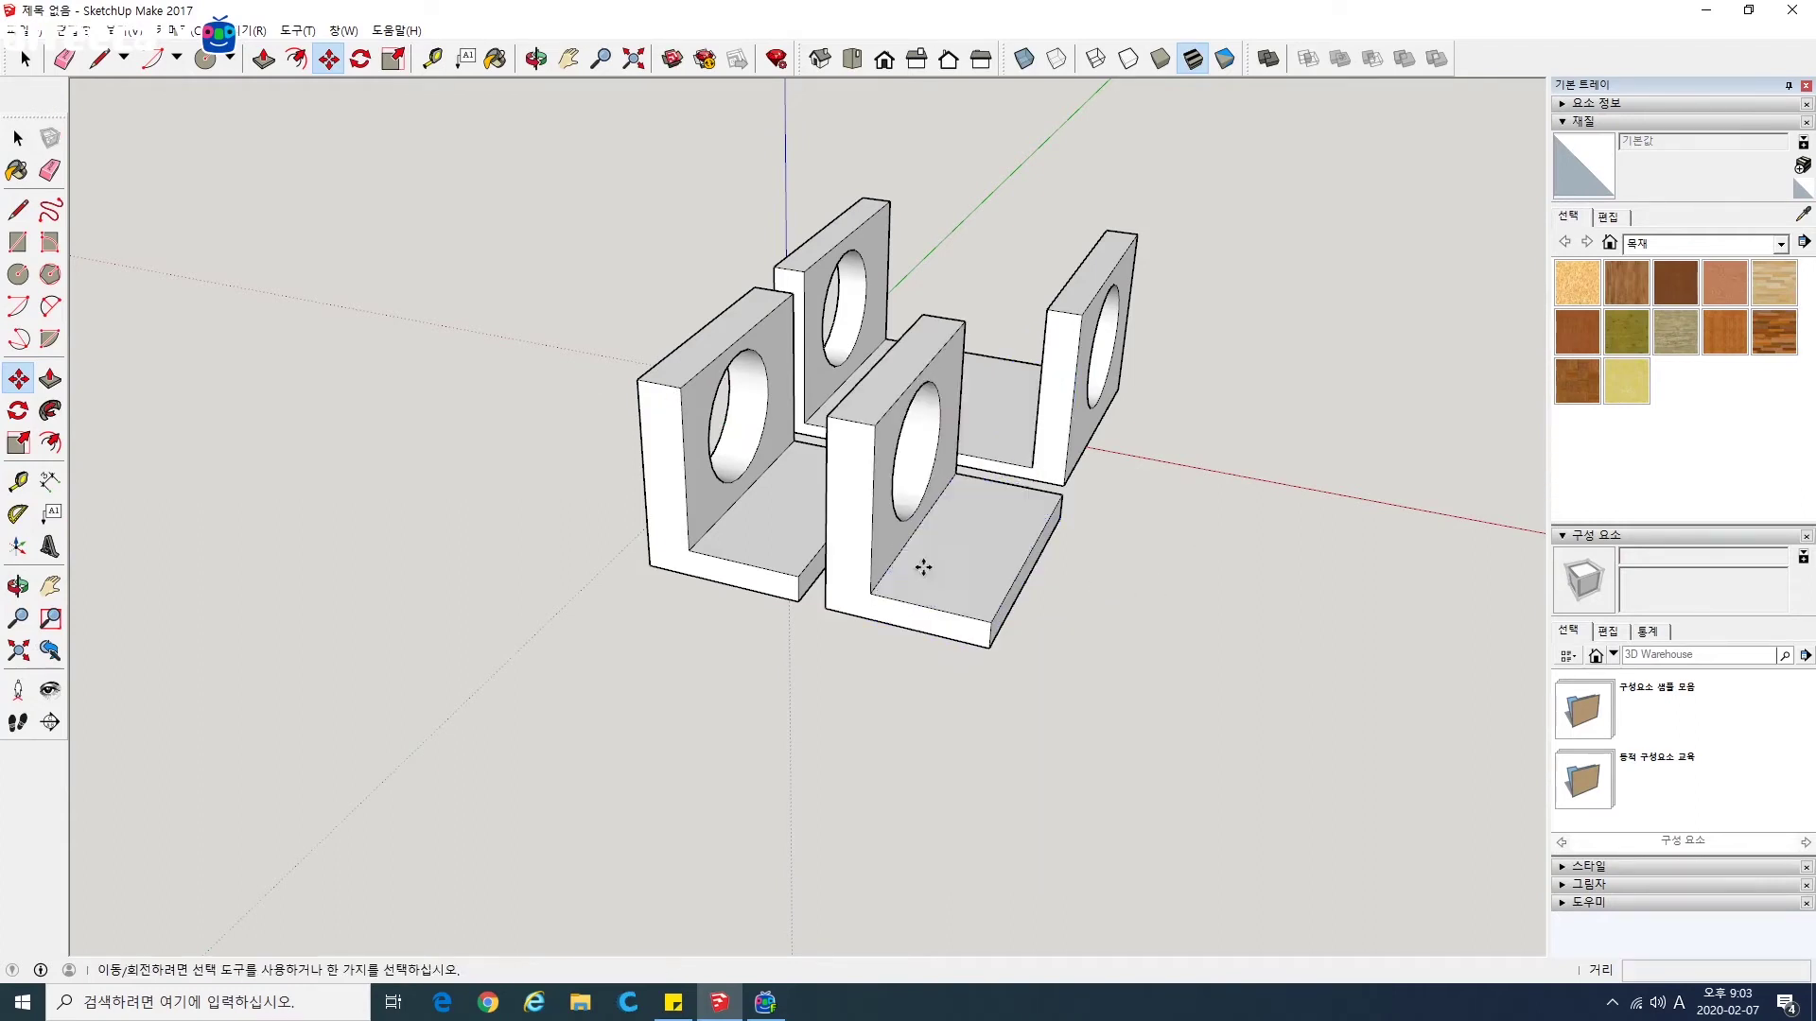
Step: Reselect the whole copied L-shaped part and try flipping it along the green direction
{"action": "left_click", "coordinate": [18, 138]}
{"action": "triple_click", "coordinate": [934, 571]}
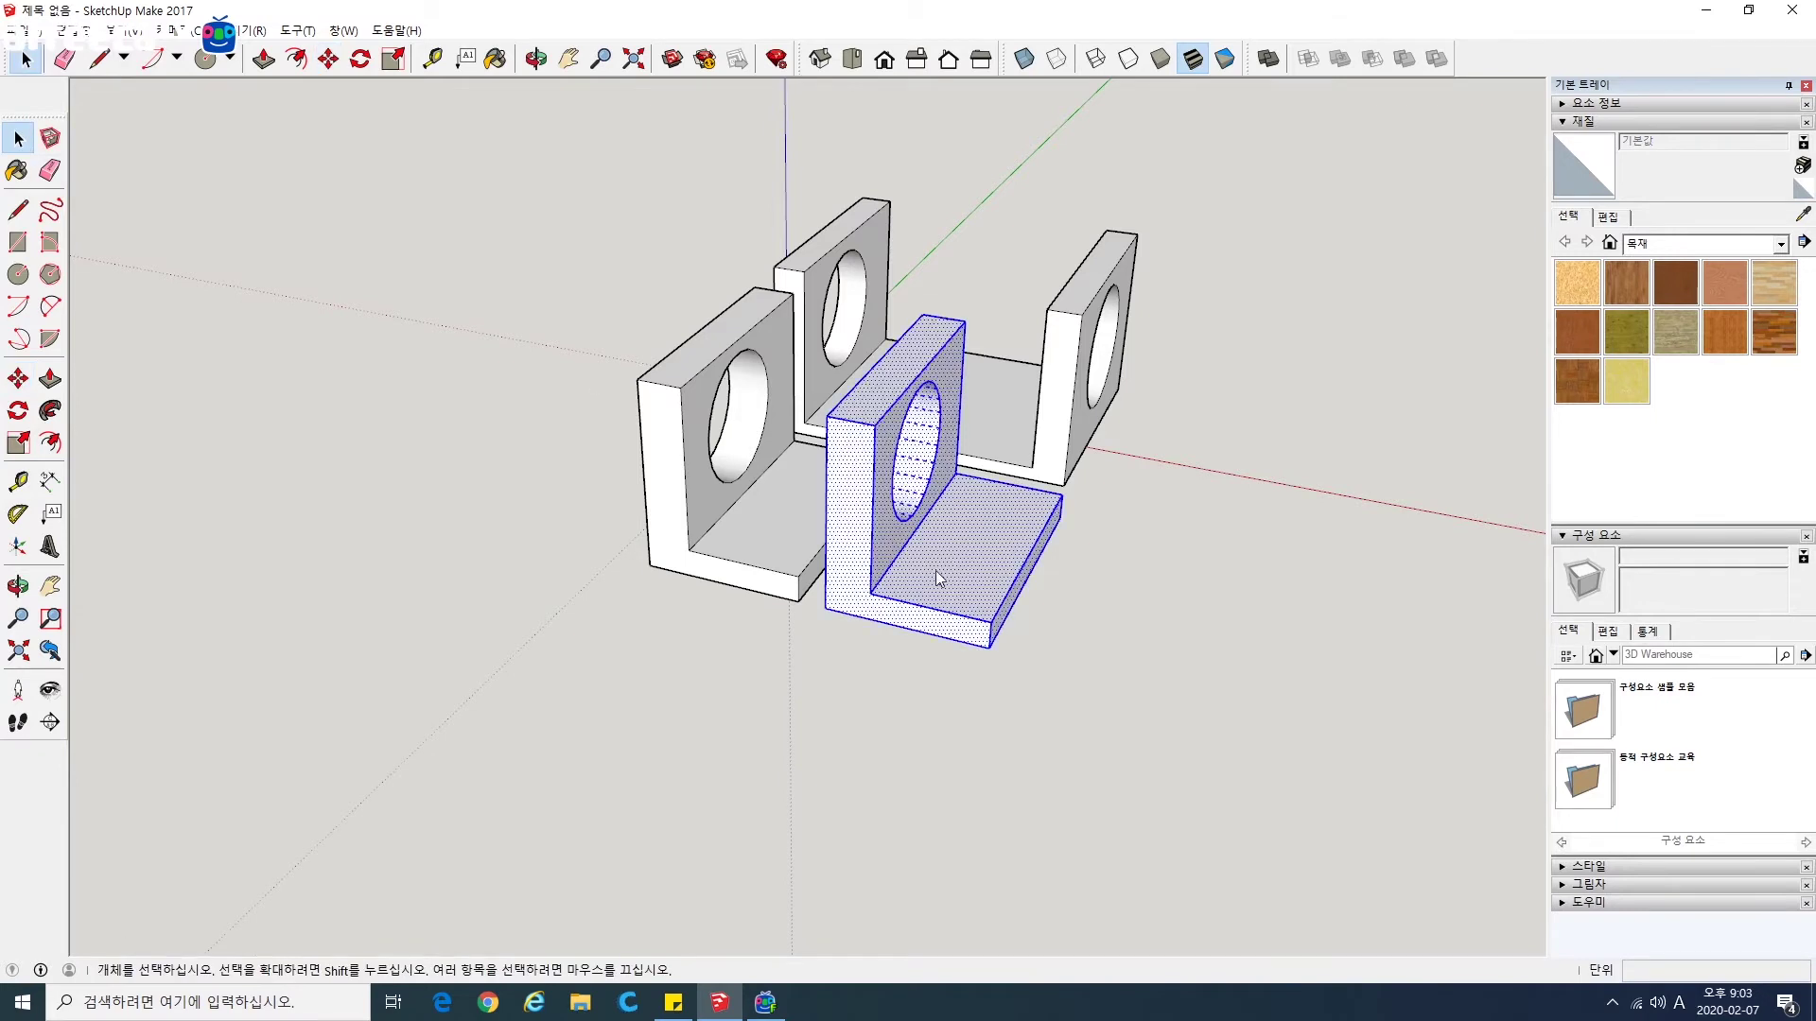
{"action": "right_click", "coordinate": [934, 571]}
{"action": "mouse_move", "coordinate": [1068, 799]}
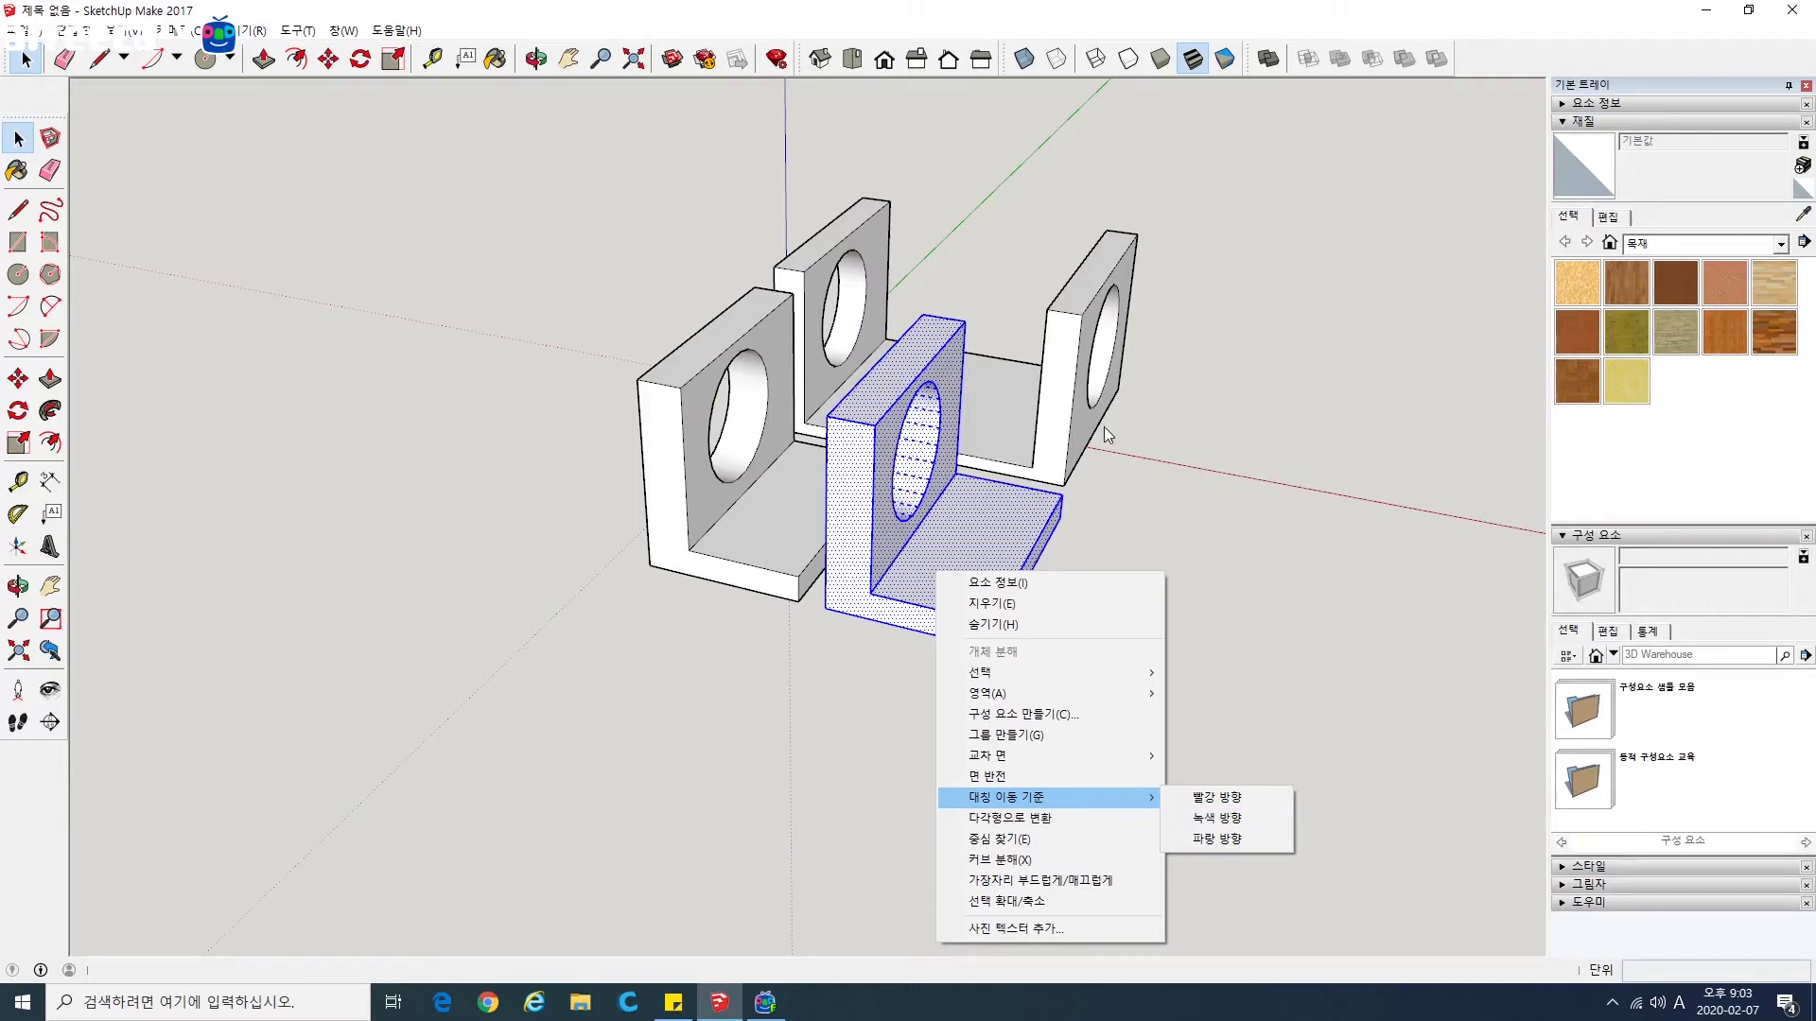
{"action": "left_click", "coordinate": [1217, 818]}
Step: Try flipping the copied part along the blue direction, and undo the trial flips
{"action": "right_click", "coordinate": [1000, 586]}
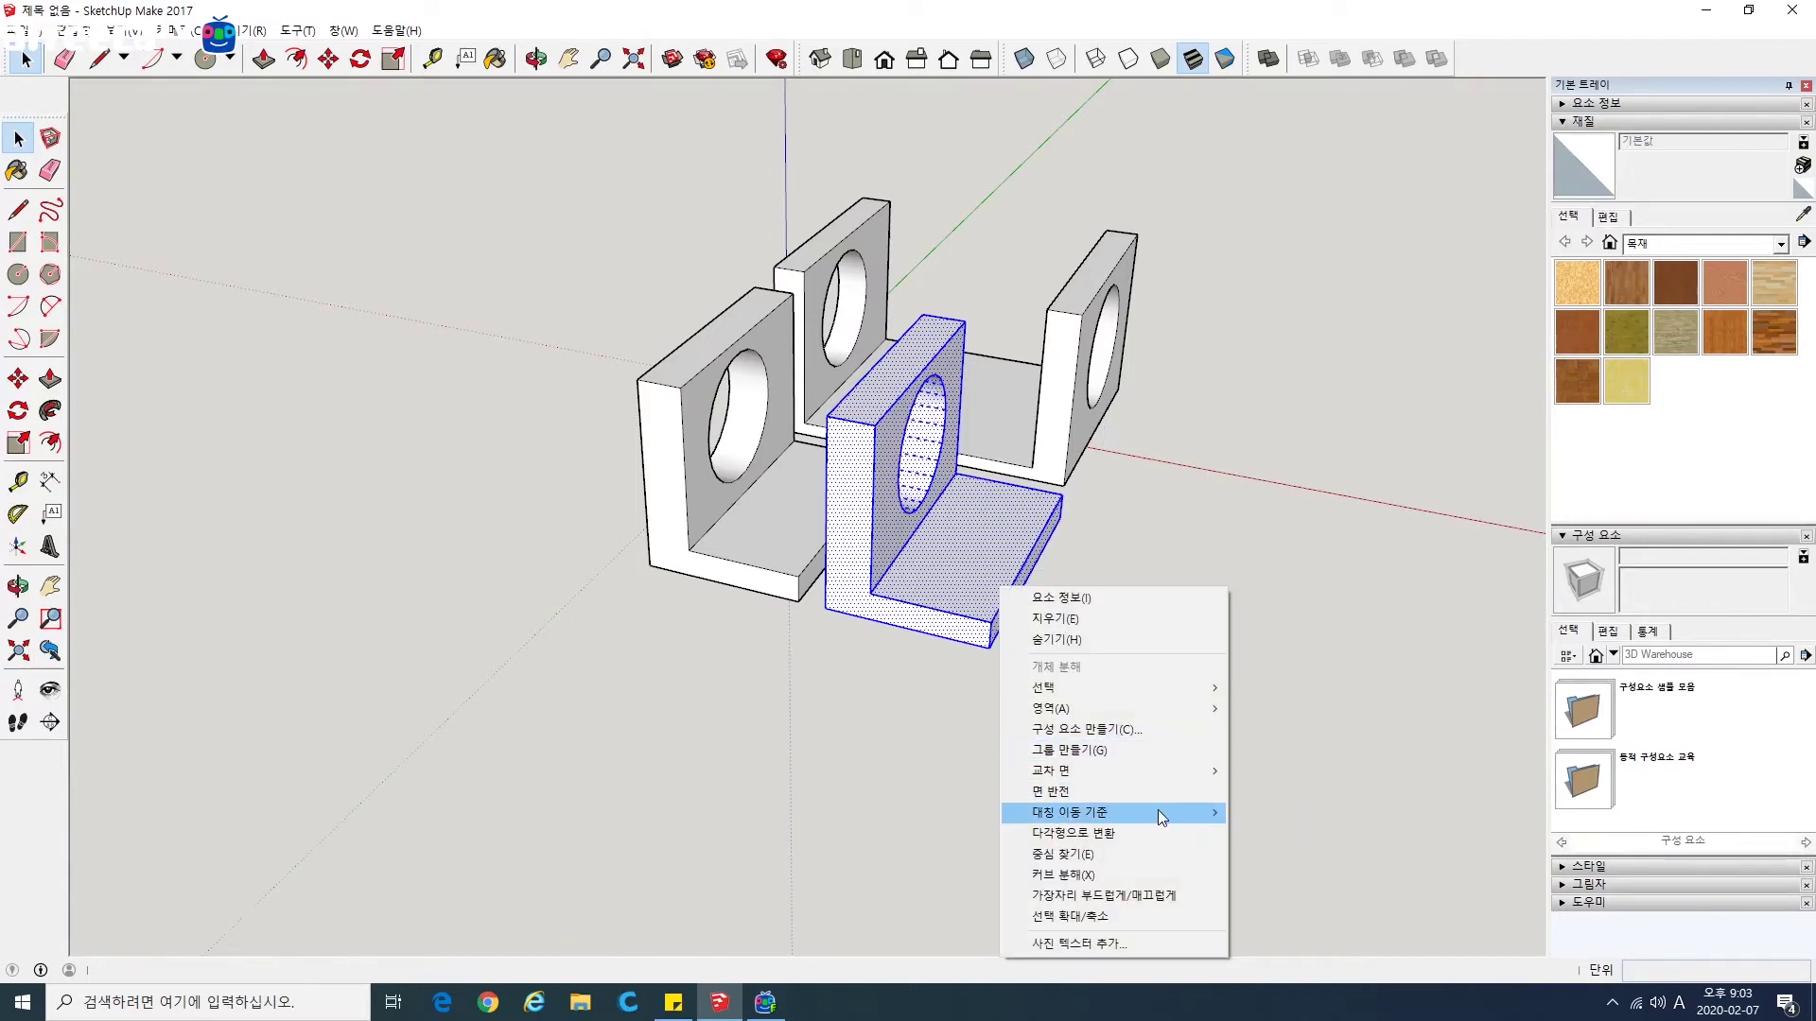
{"action": "mouse_move", "coordinate": [1163, 818]}
{"action": "left_click", "coordinate": [1279, 856]}
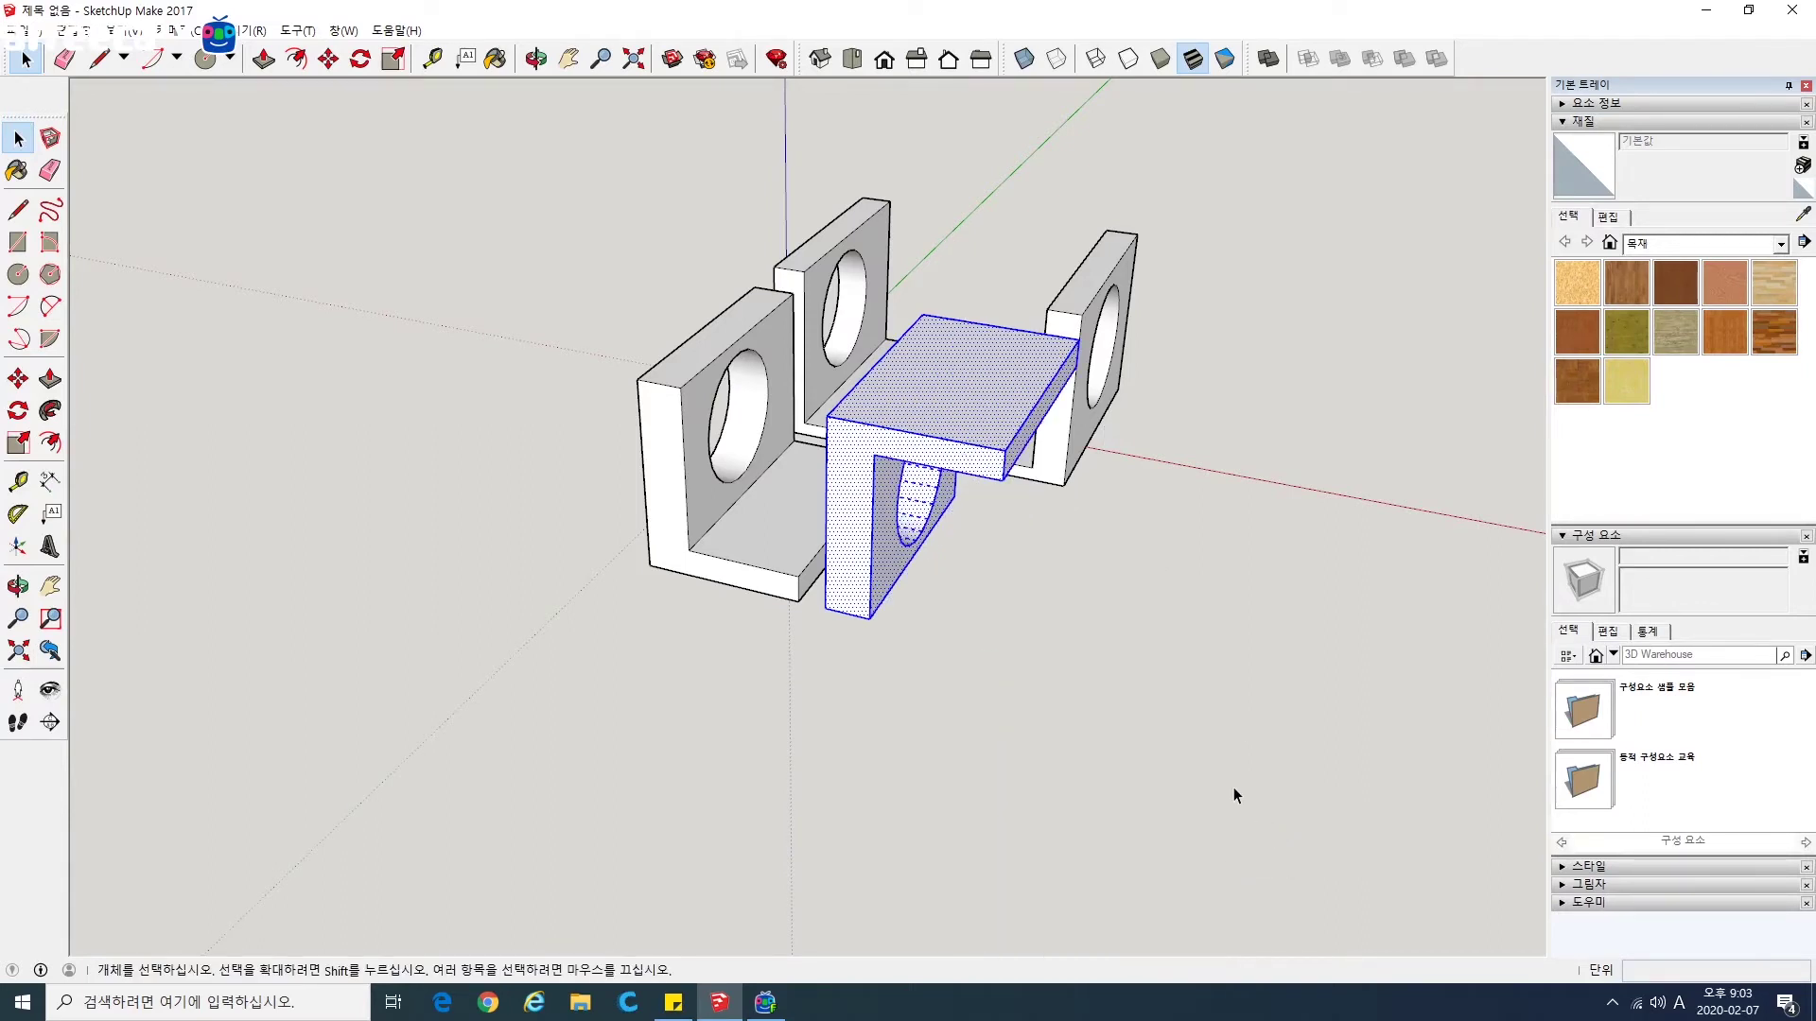
{"action": "key", "text": "ctrl+z"}
Step: Select the entire copied L-shaped part, flip it along the red direction so its wall faces the original's wall, and deselect it
{"action": "left_click", "coordinate": [967, 571]}
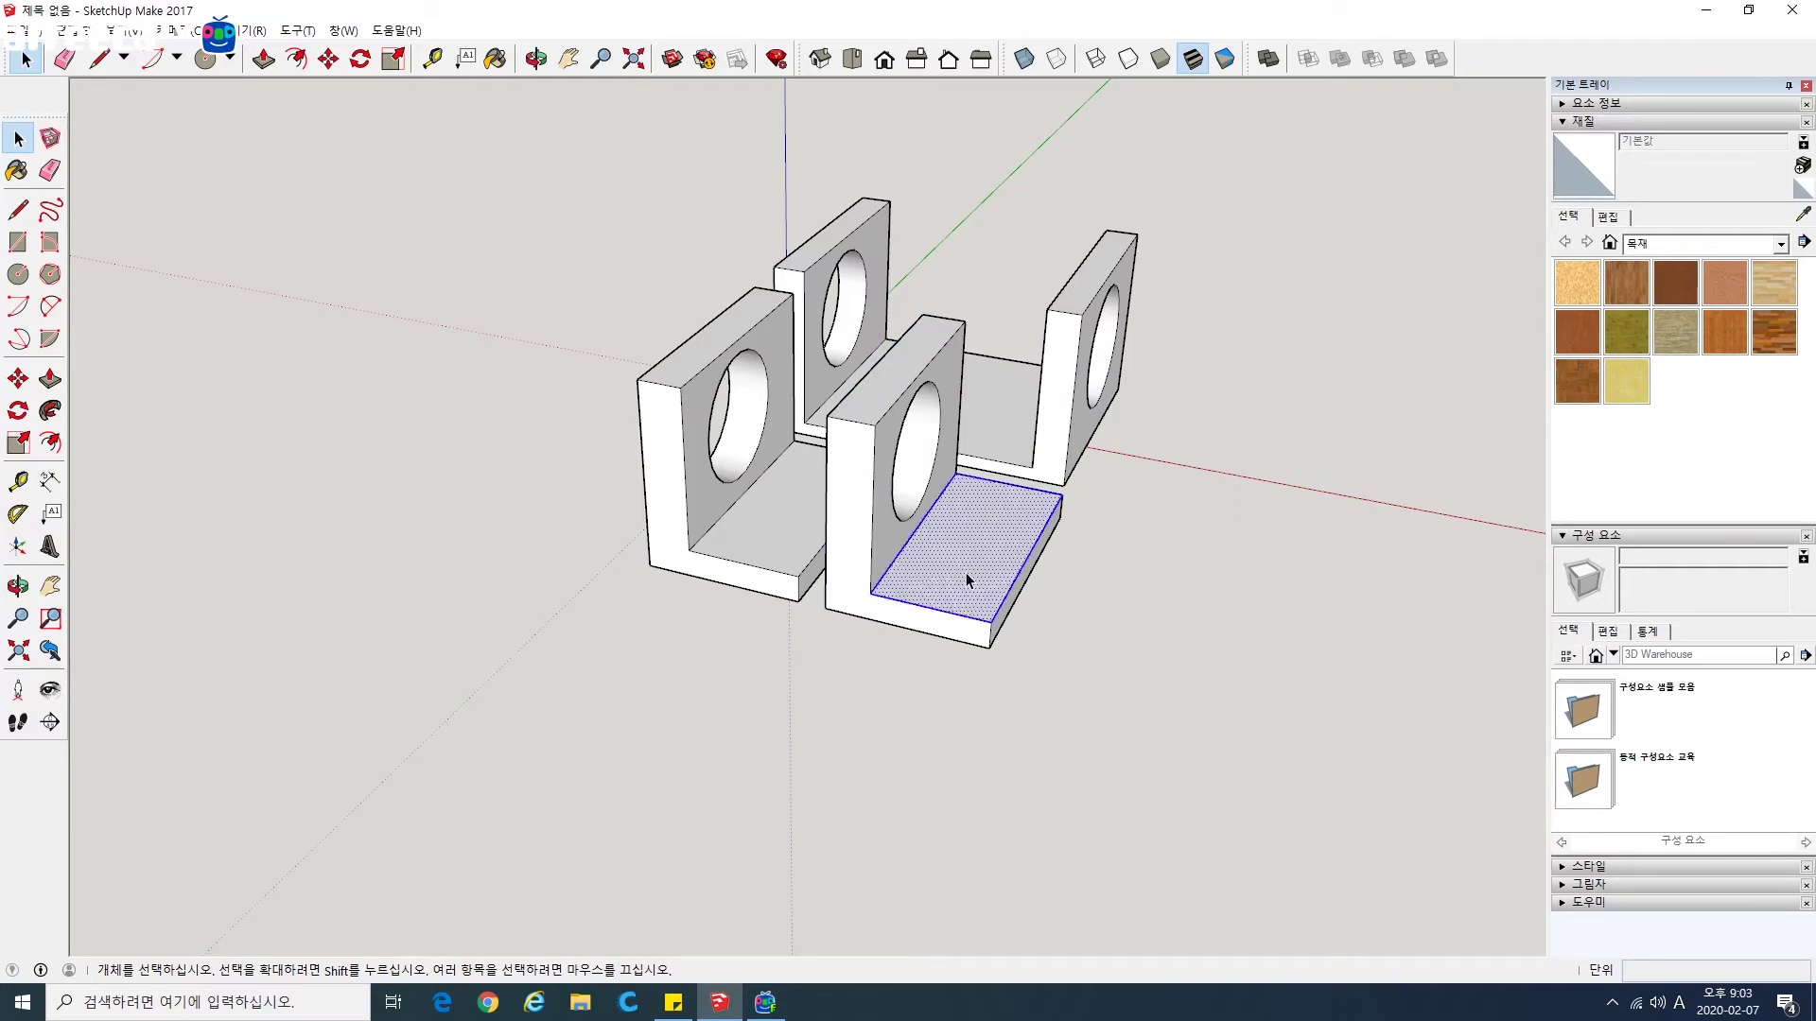
{"action": "triple_click", "coordinate": [967, 571]}
{"action": "right_click", "coordinate": [967, 571]}
{"action": "left_click", "coordinate": [1246, 800]}
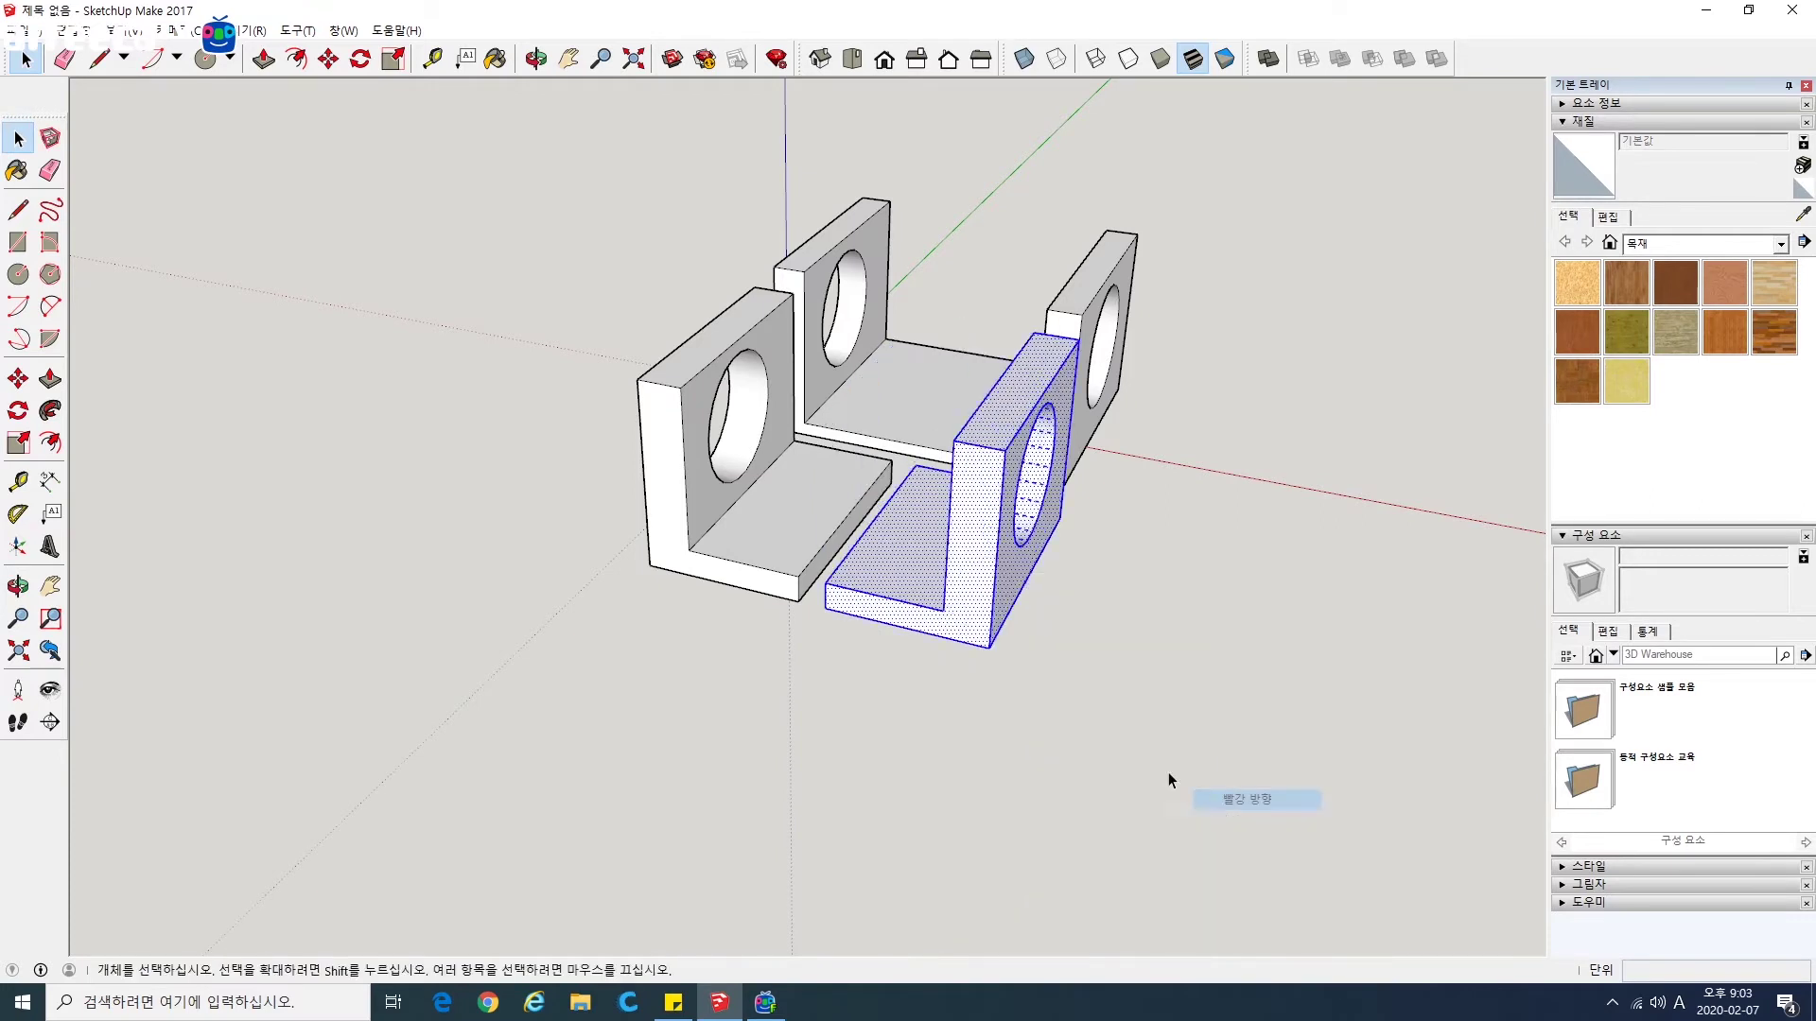
{"action": "left_click", "coordinate": [802, 656]}
Step: Select all of the mirrored L-shaped half and activate Move close to the gap between the two base plates
{"action": "middle_click_drag", "start_coordinate": [802, 656], "coordinate": [909, 600]}
{"action": "scroll", "coordinate": [946, 643], "scroll_direction": "up", "scroll_amount": 4}
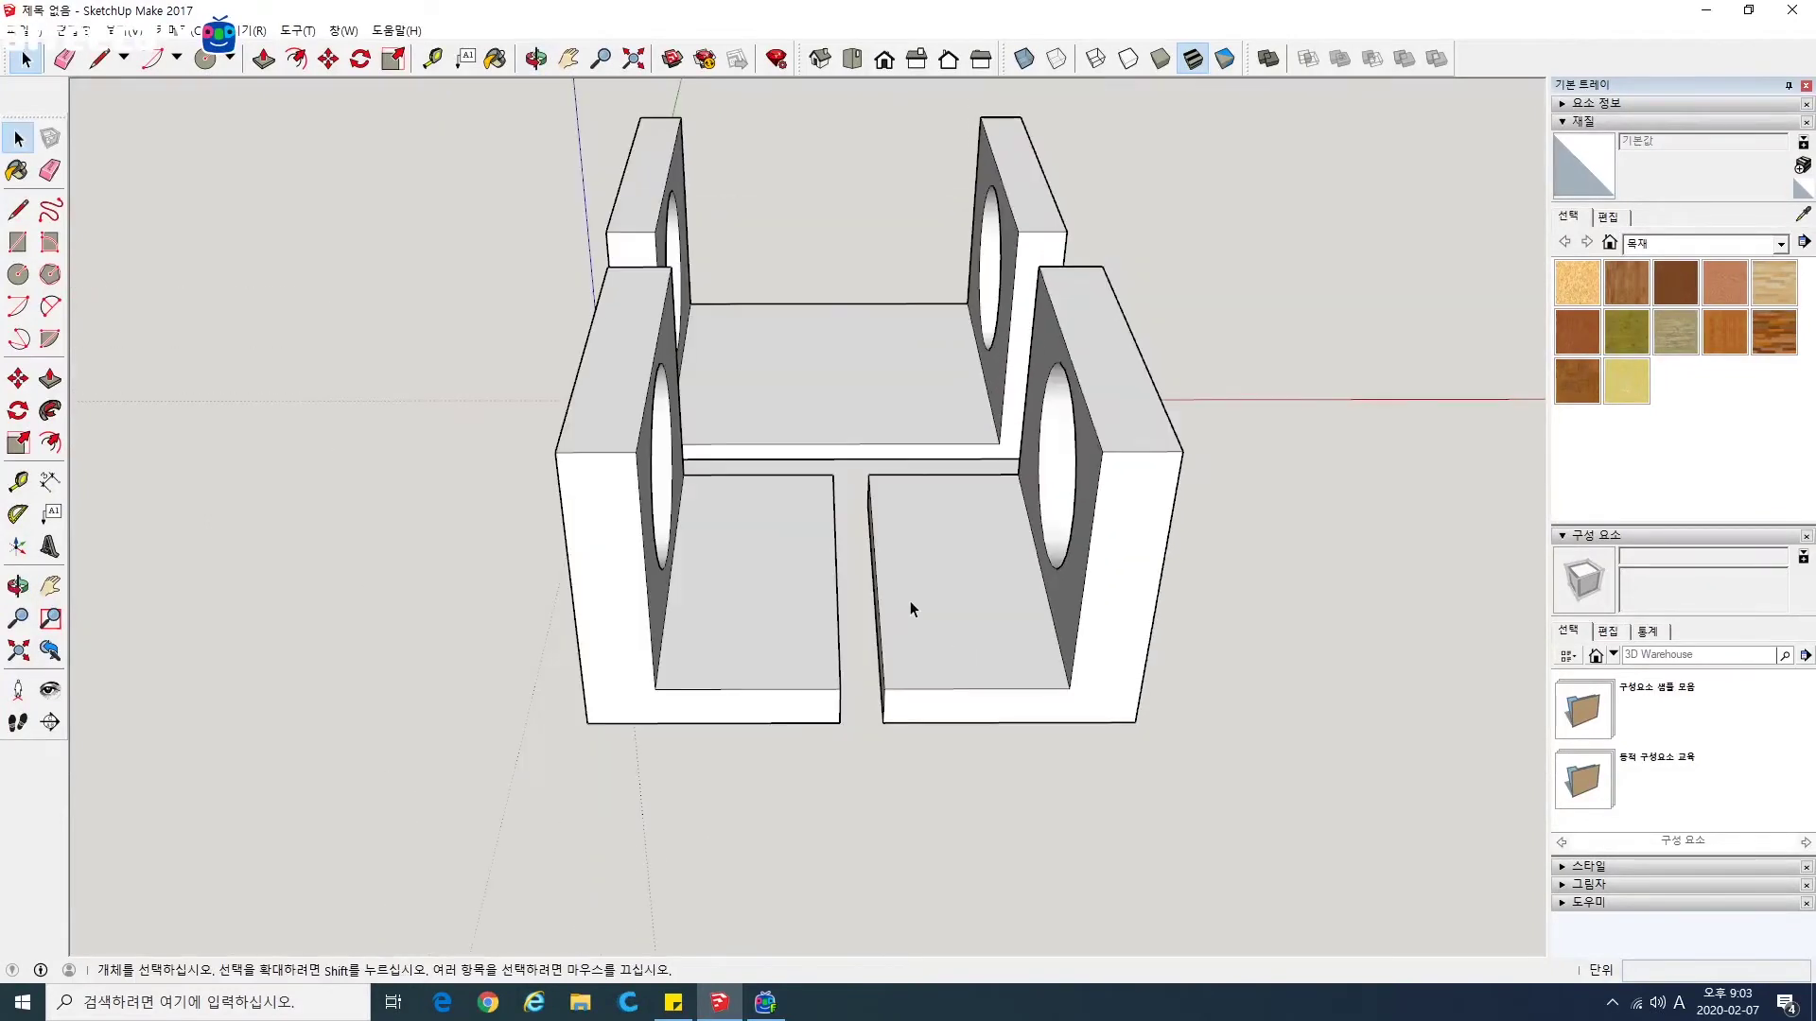
{"action": "left_click", "coordinate": [982, 614]}
{"action": "double_click", "coordinate": [981, 623]}
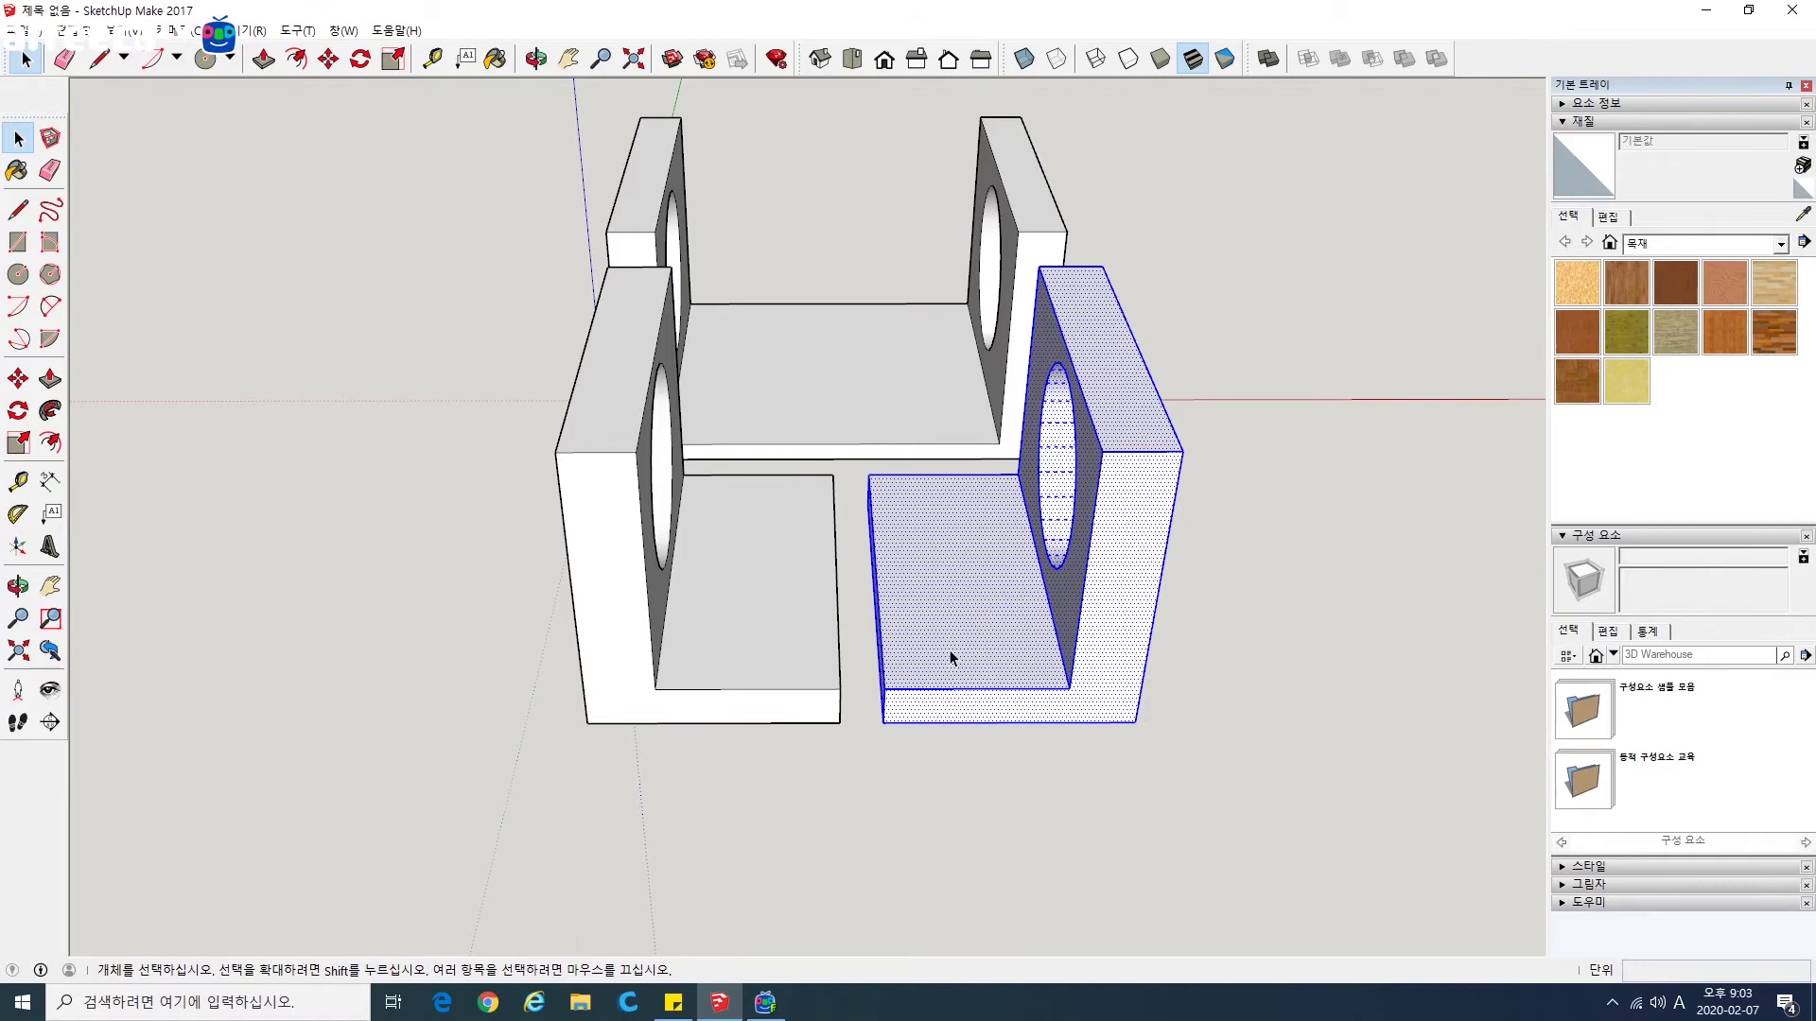
{"action": "scroll", "coordinate": [949, 650], "scroll_direction": "up", "scroll_amount": 5}
{"action": "middle_click_drag", "start_coordinate": [924, 689], "coordinate": [883, 677]}
{"action": "left_click", "coordinate": [18, 379]}
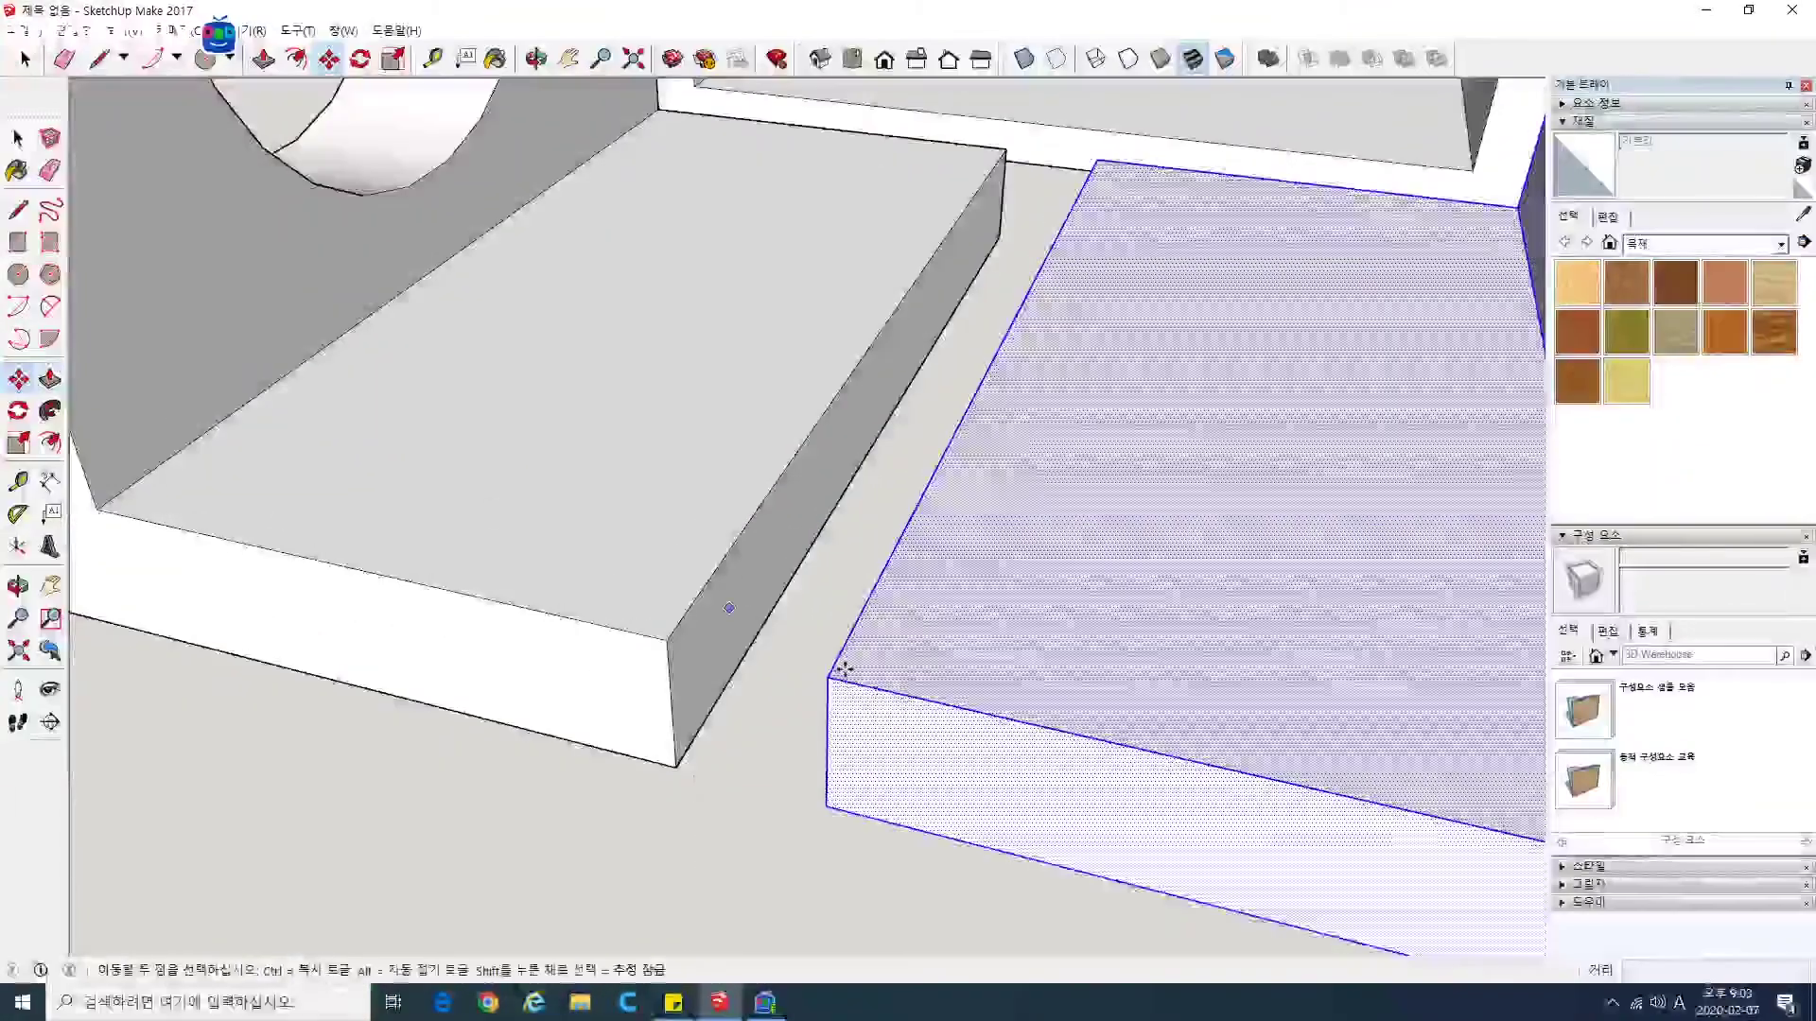
Step: Try moving the mirrored half about 21 mm against the original using a point on its front edge, and undo the move
{"action": "left_click", "coordinate": [829, 677]}
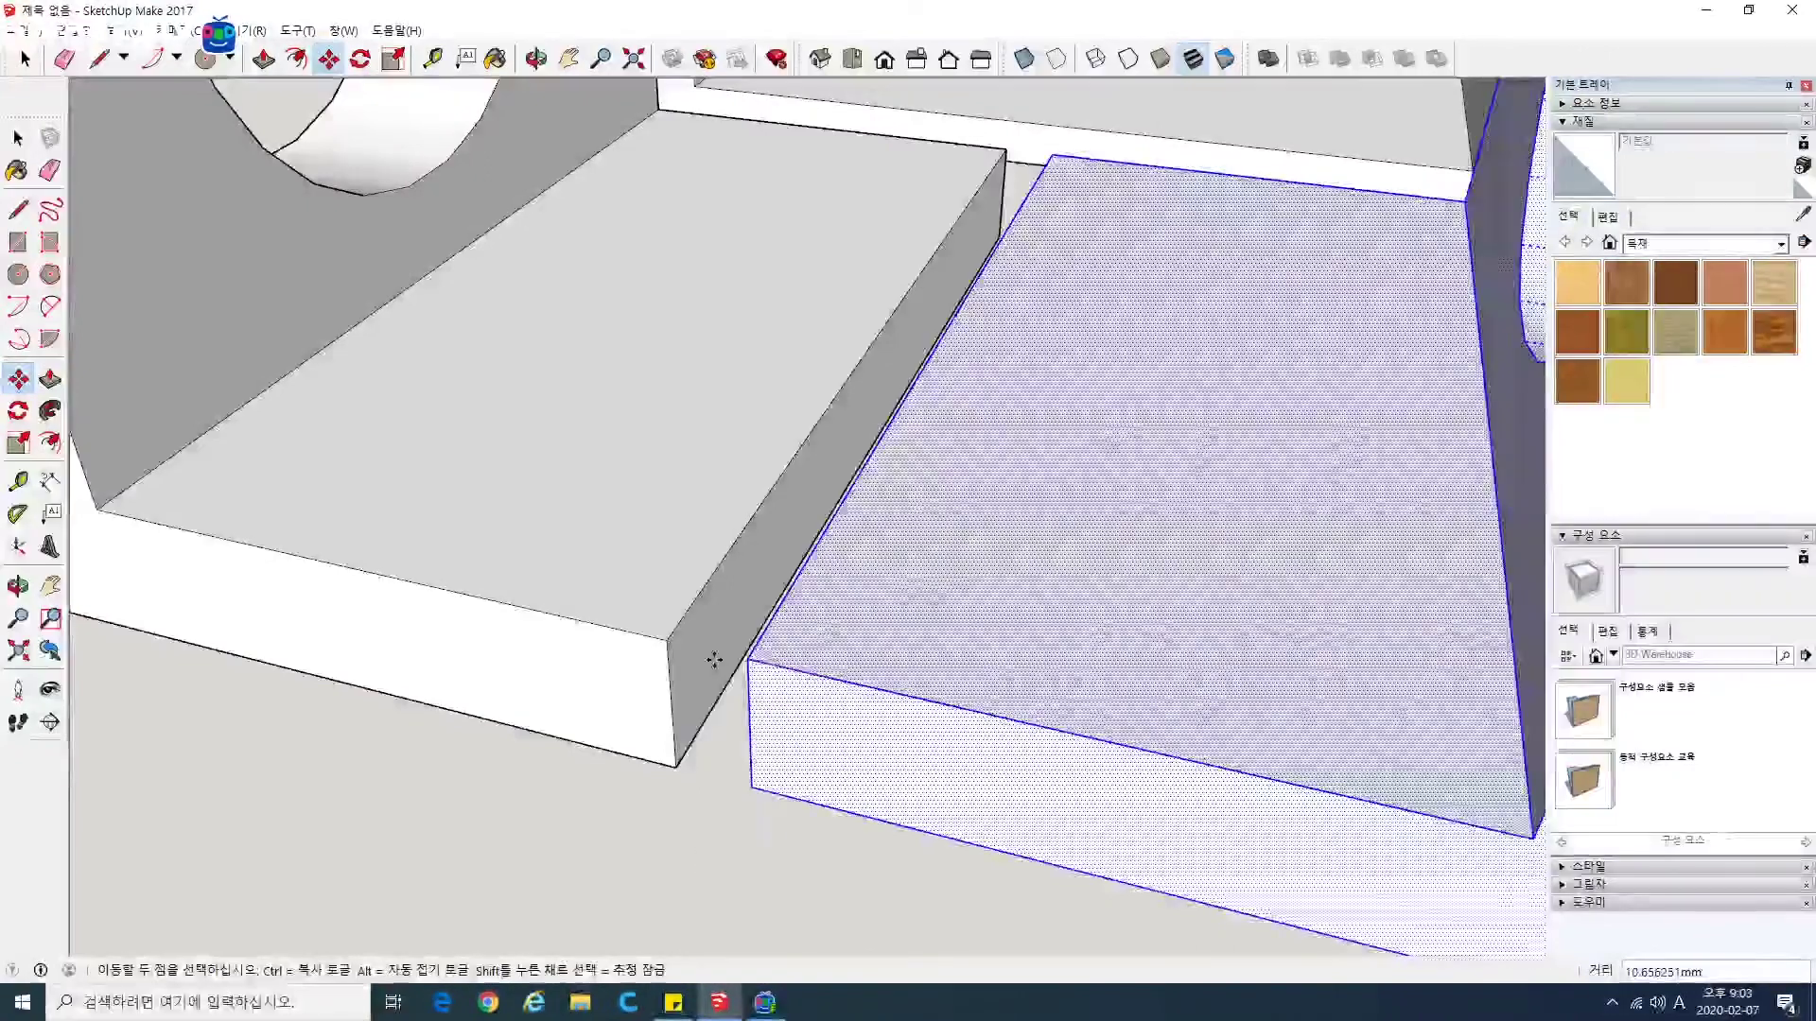
{"action": "key", "text": "Escape"}
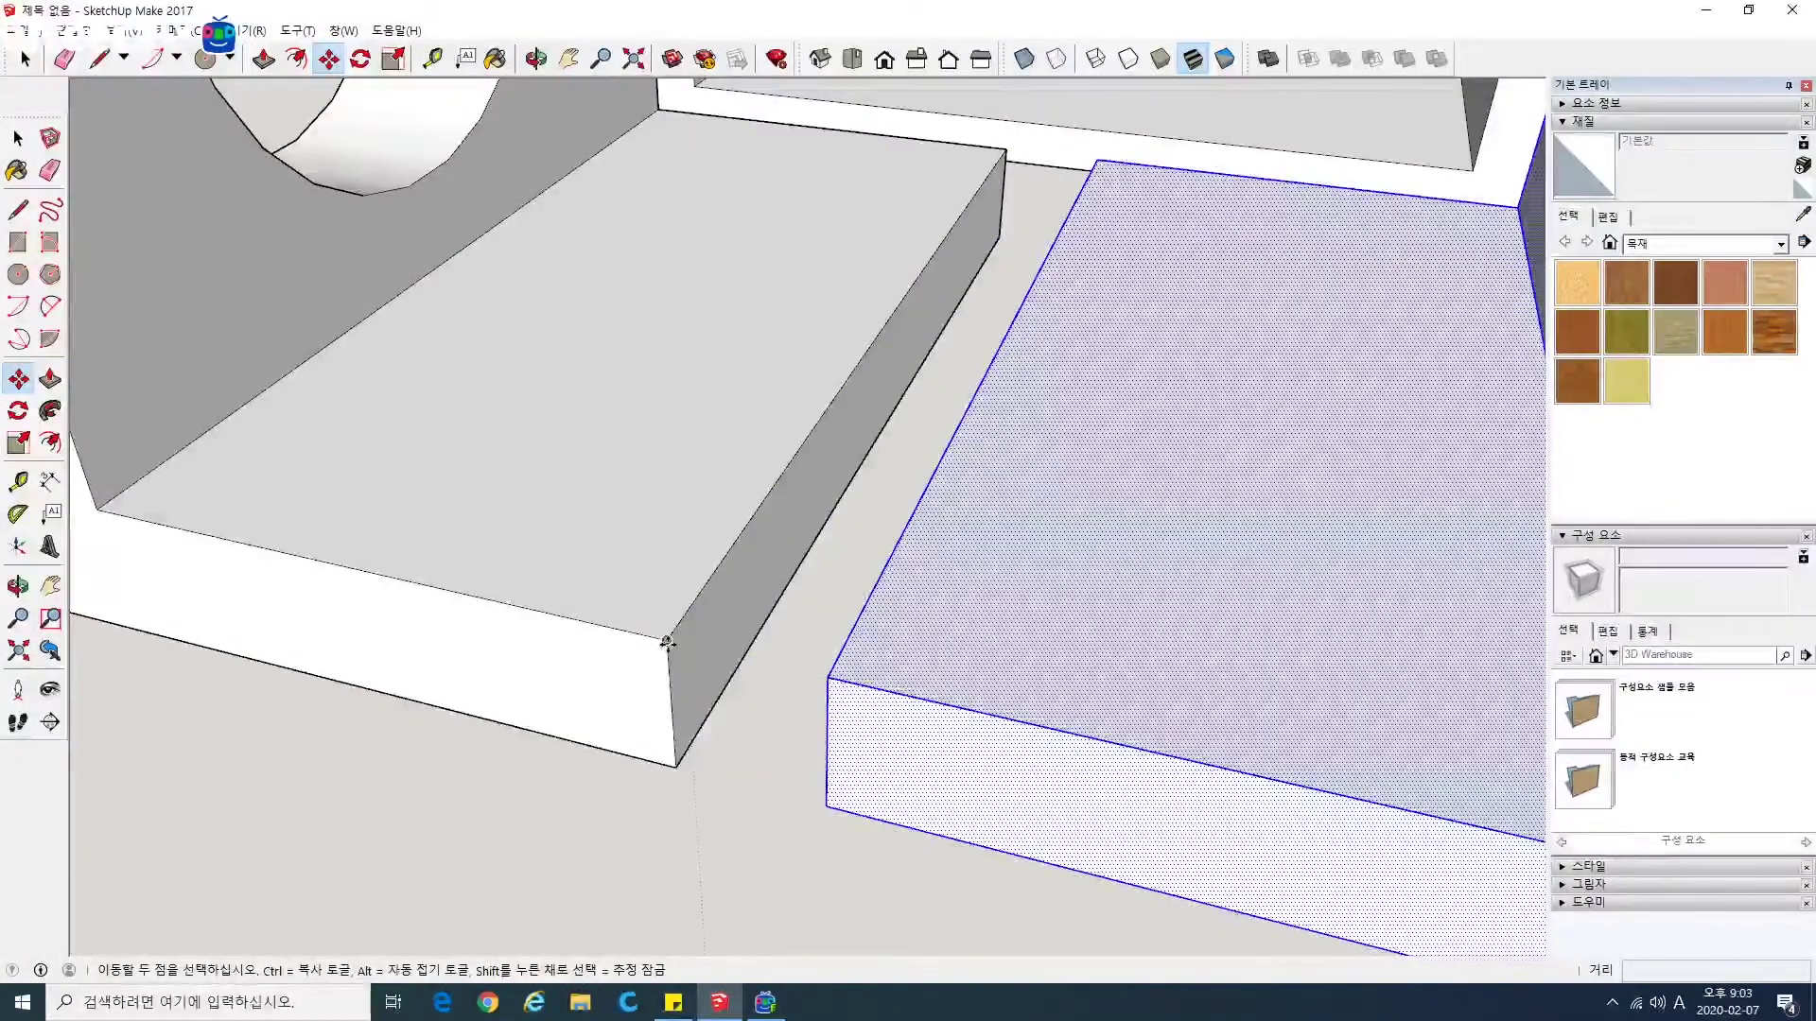
{"action": "left_click", "coordinate": [1040, 724]}
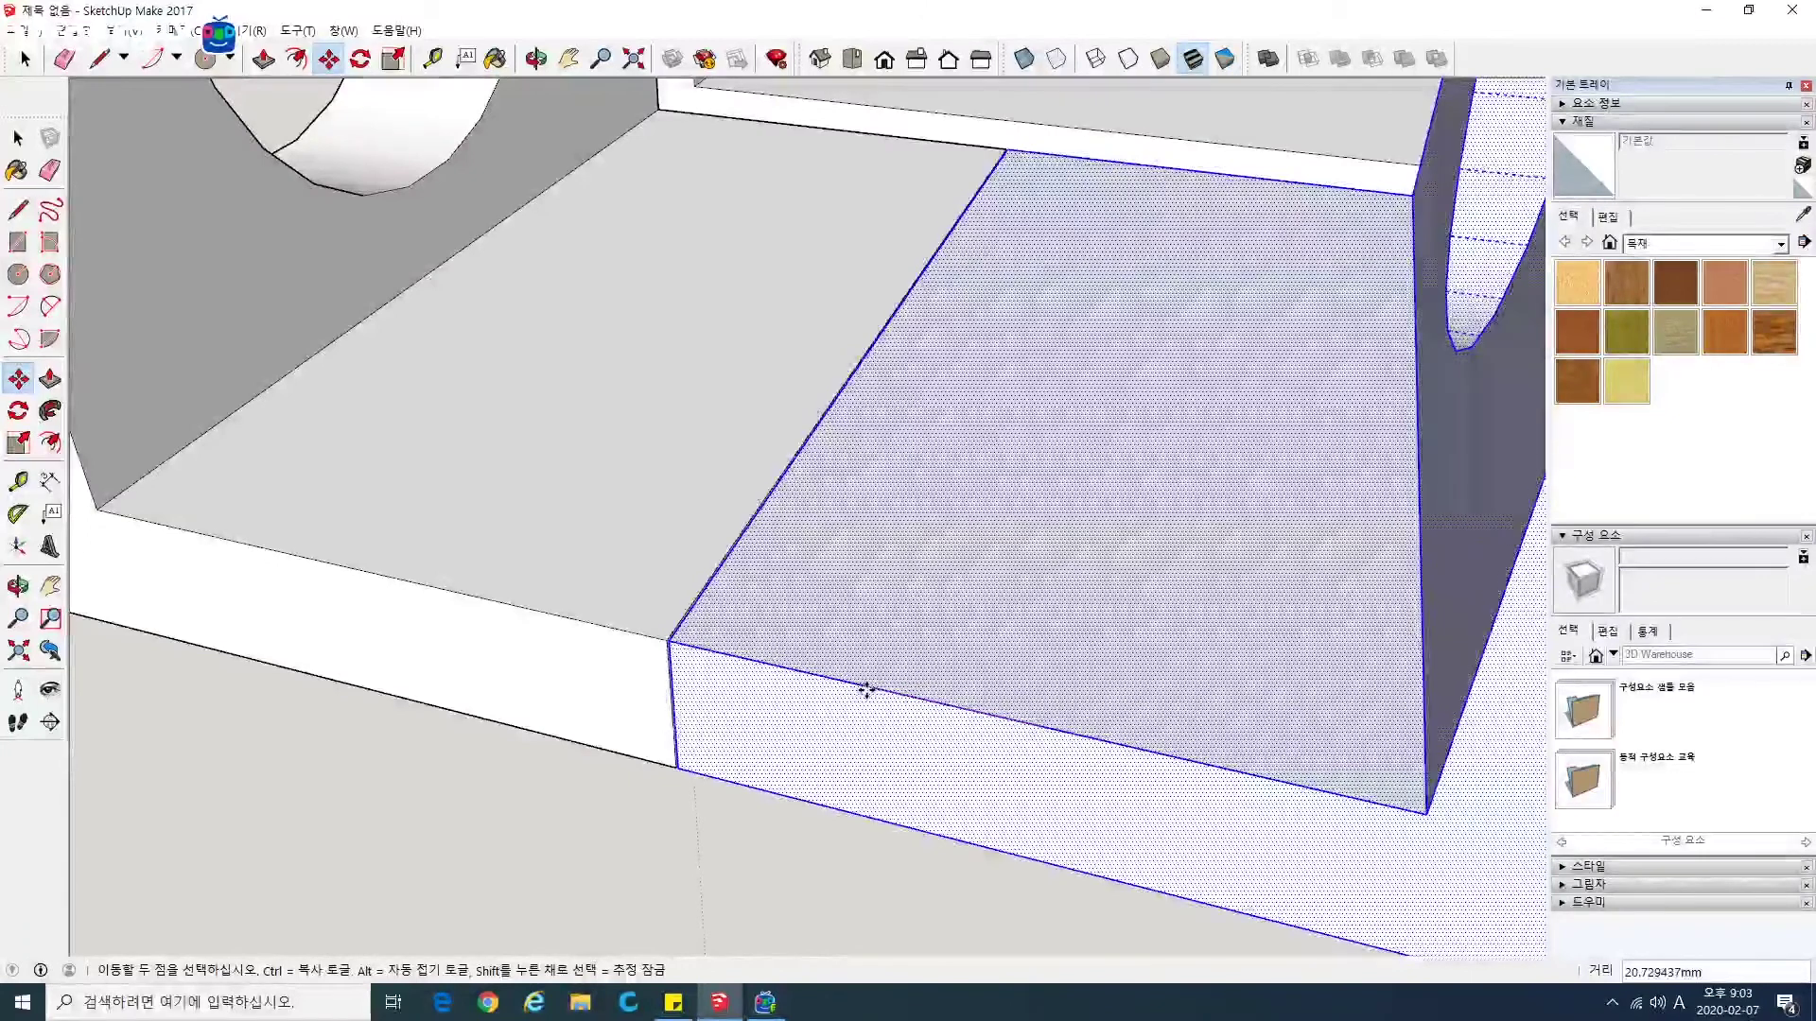
{"action": "left_click", "coordinate": [865, 691]}
{"action": "scroll", "coordinate": [683, 639], "scroll_direction": "up", "scroll_amount": 5}
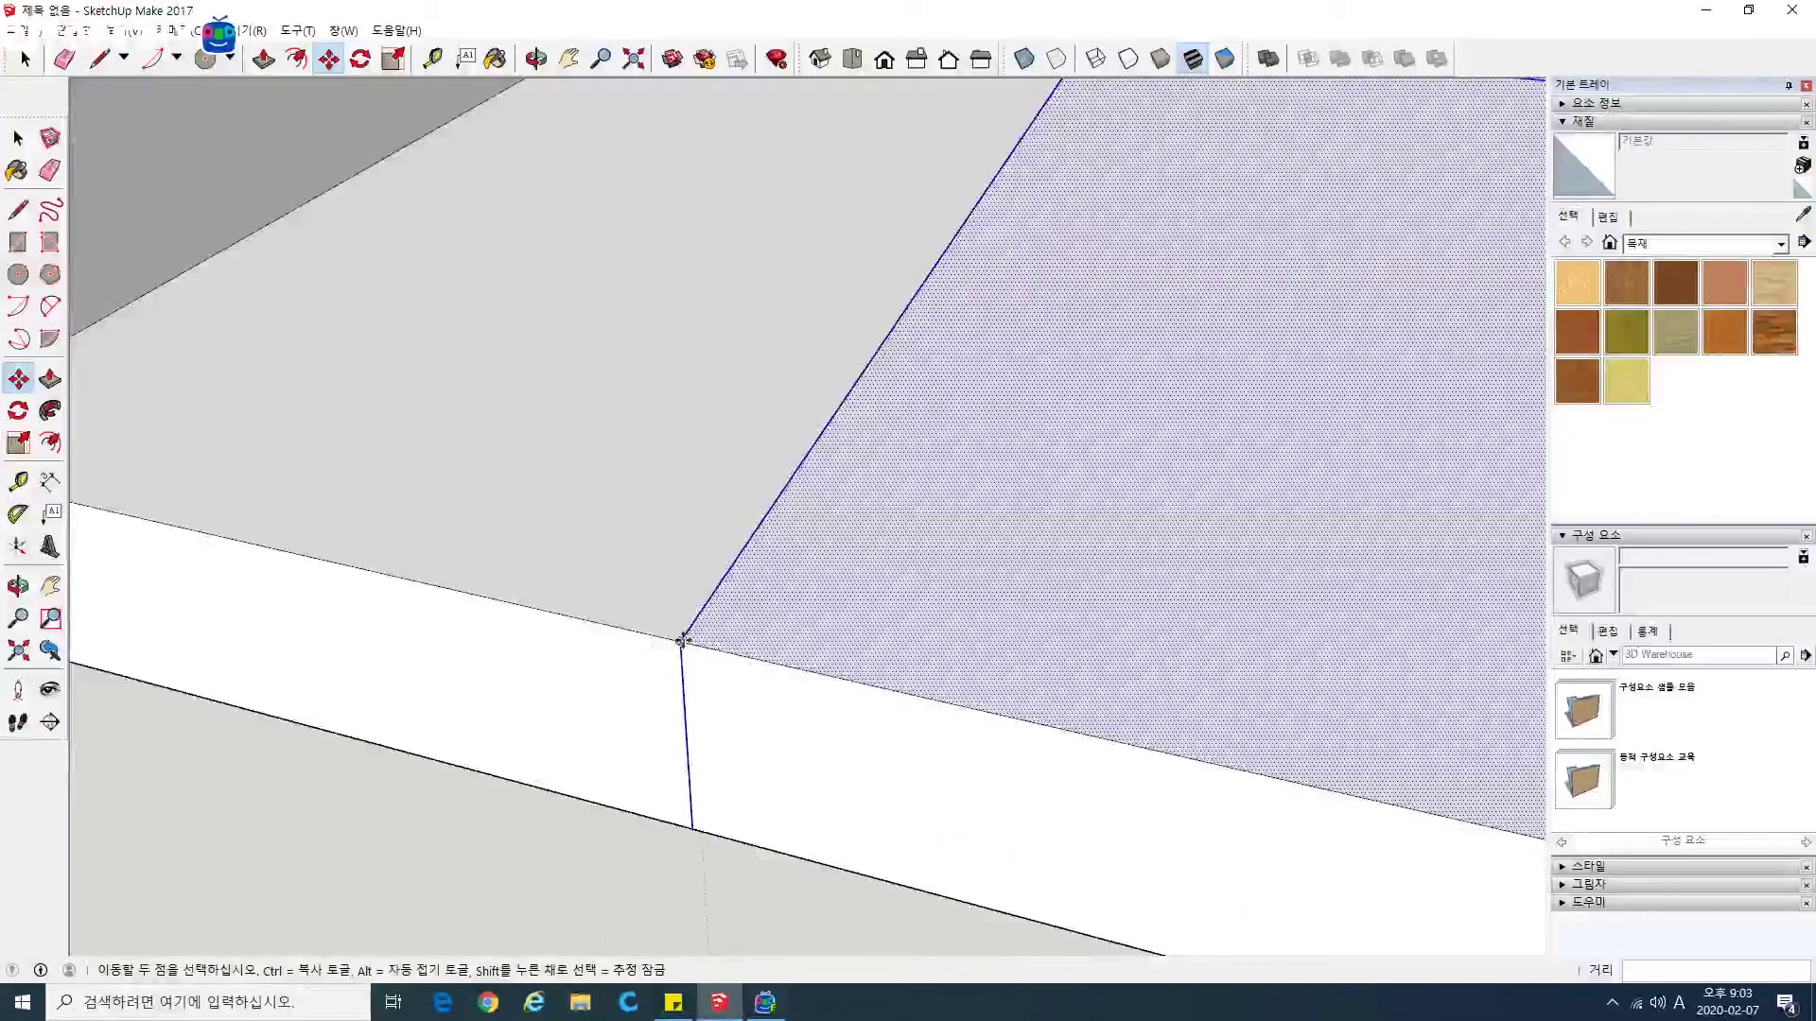
{"action": "scroll", "coordinate": [706, 664], "scroll_direction": "down", "scroll_amount": 1}
{"action": "scroll", "coordinate": [707, 664], "scroll_direction": "down", "scroll_amount": 4}
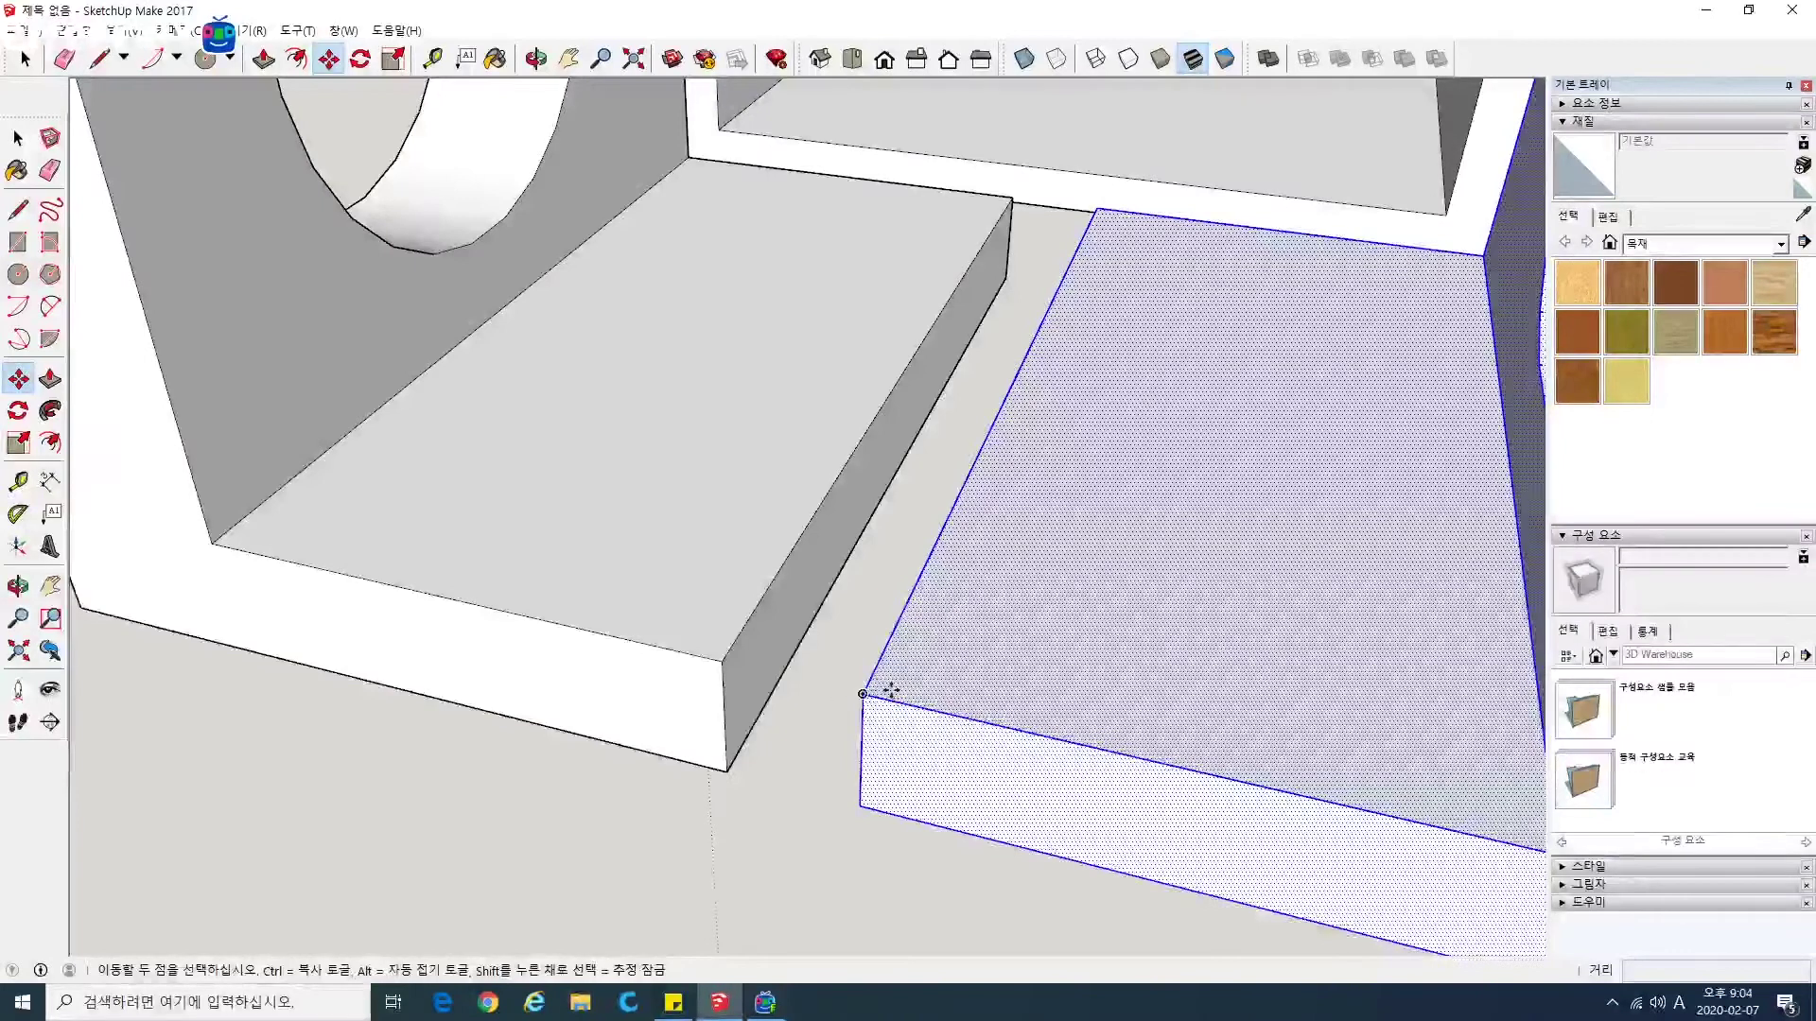
Step: Move the mirrored half about 21 mm by its front upper corner onto the matching corner of the original, and deselect it
{"action": "left_click_drag", "start_coordinate": [862, 695], "coordinate": [723, 662]}
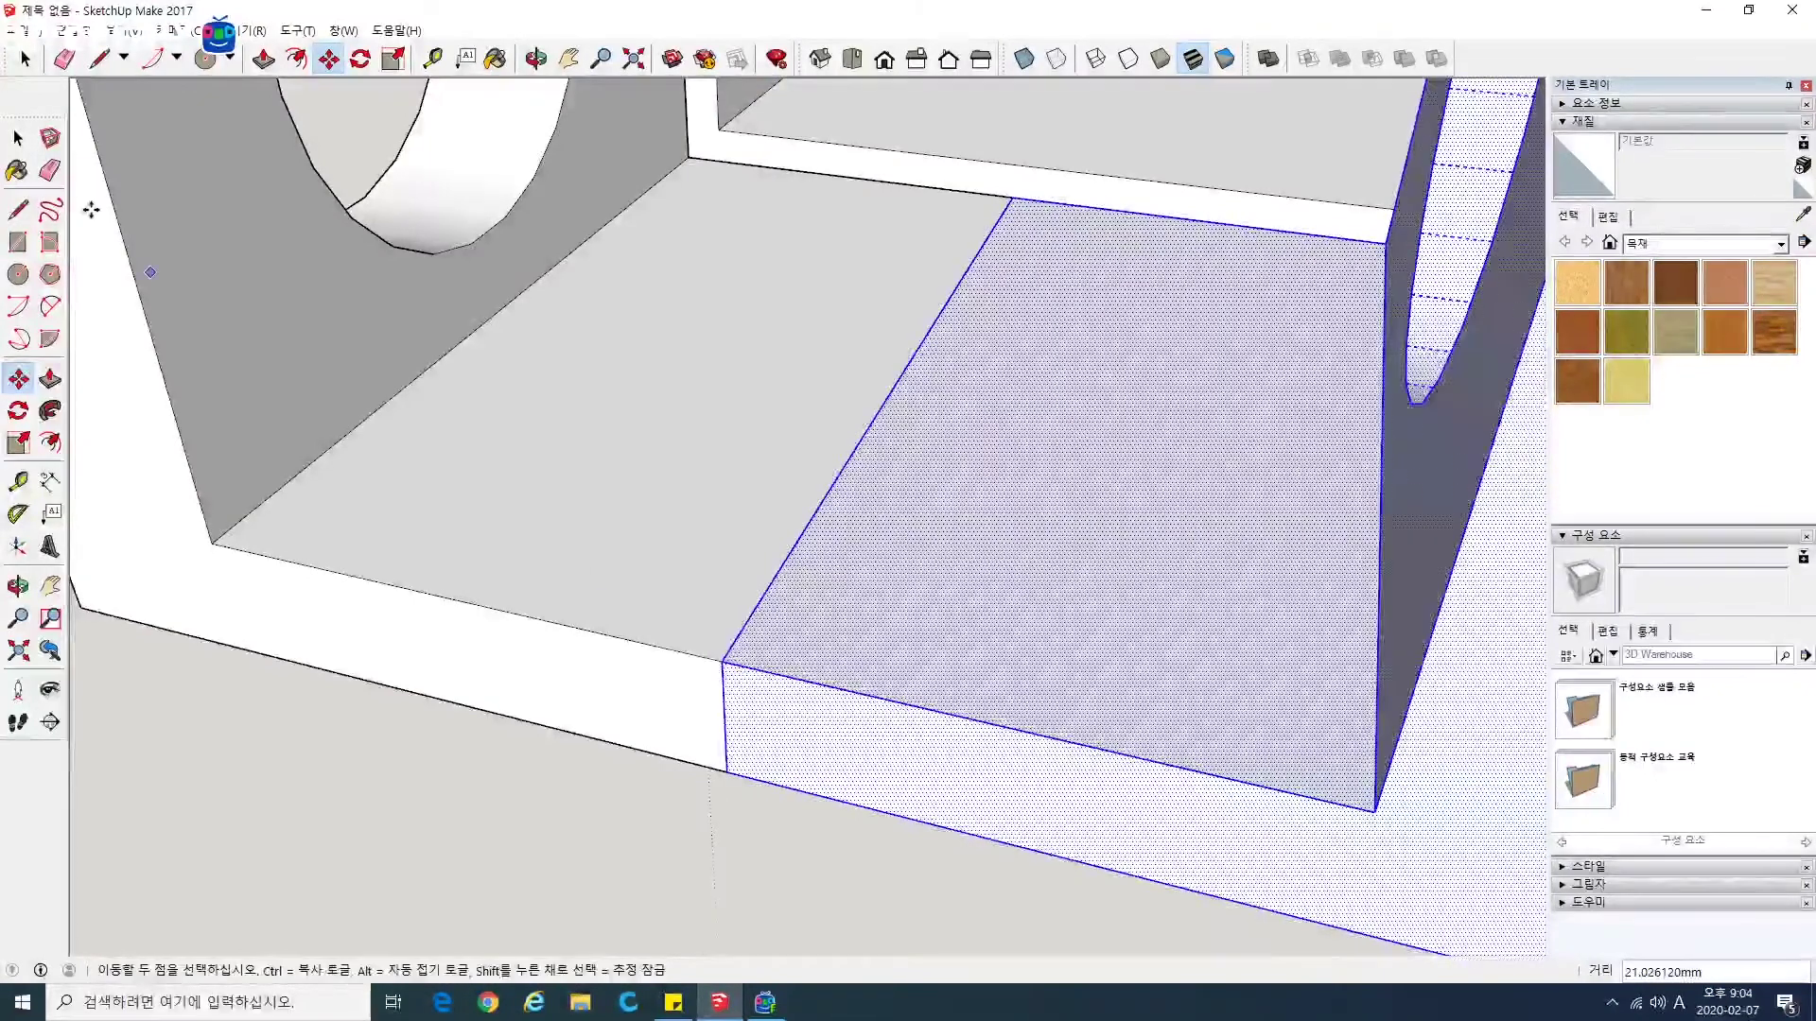
{"action": "left_click", "coordinate": [18, 138]}
{"action": "left_click", "coordinate": [467, 753]}
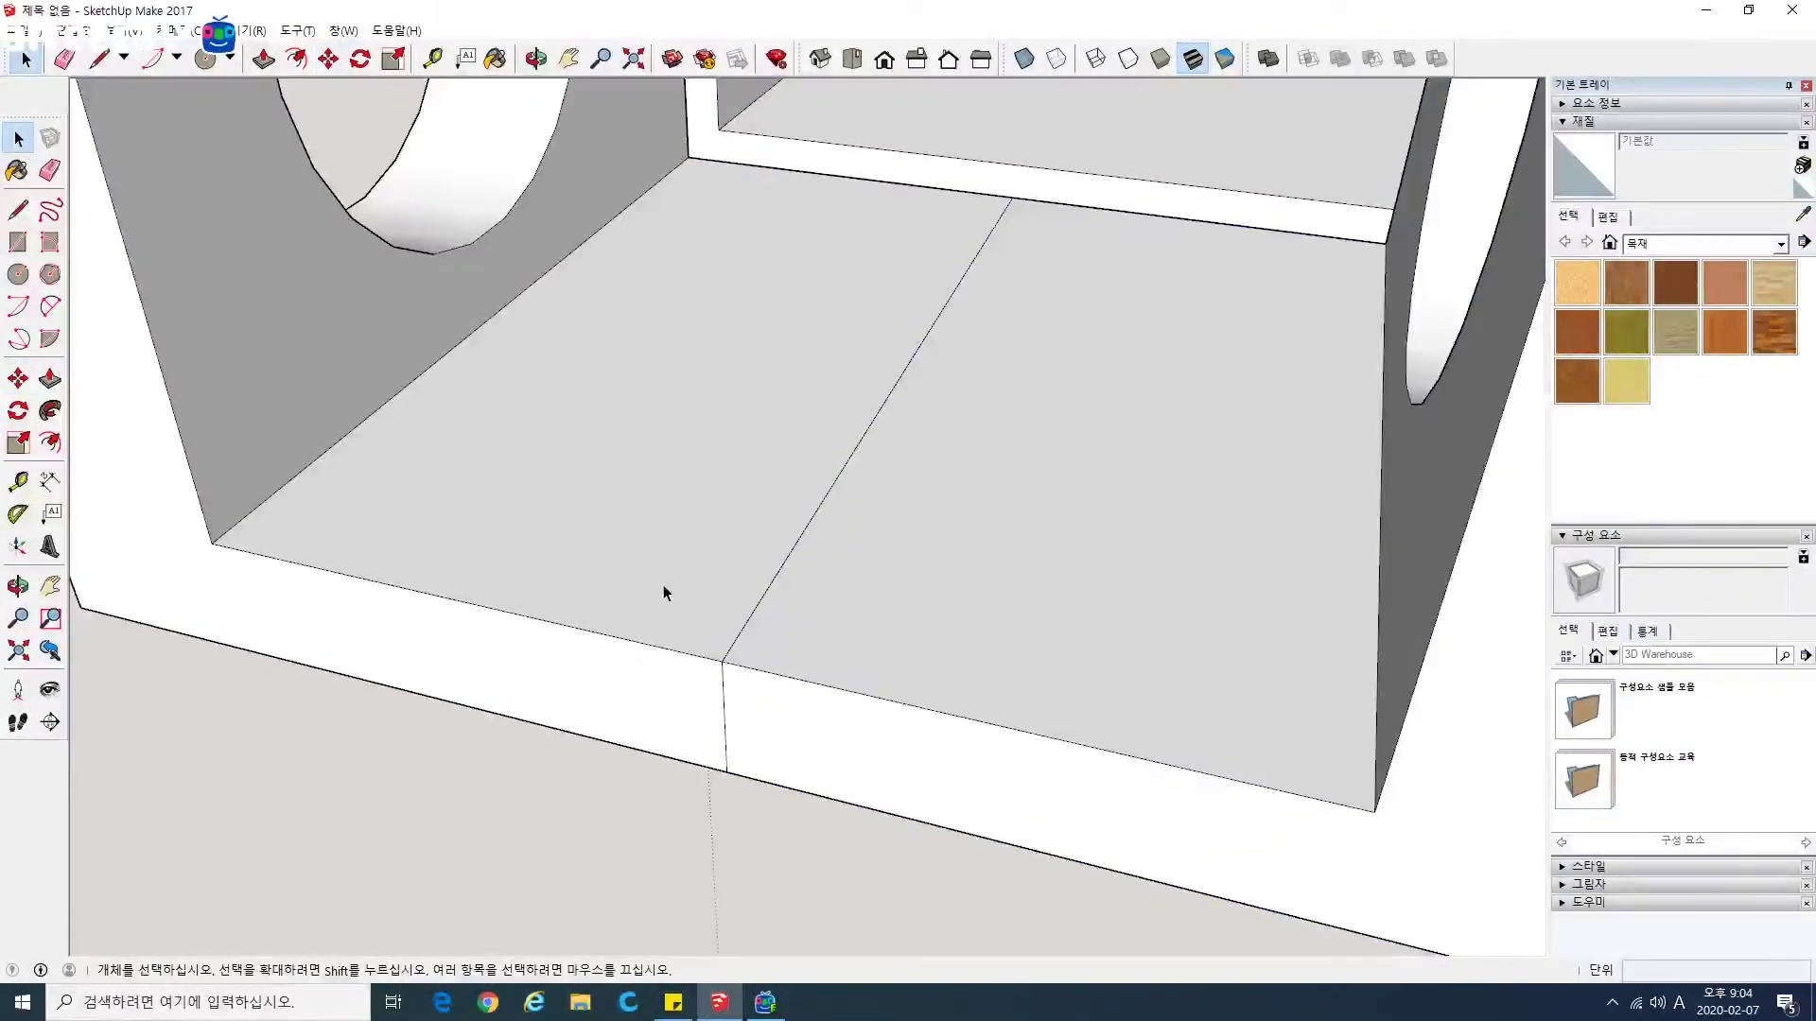
Step: Delete the seam edges on the front and top faces of the joined base plate
{"action": "middle_click_drag", "start_coordinate": [665, 592], "coordinate": [985, 654]}
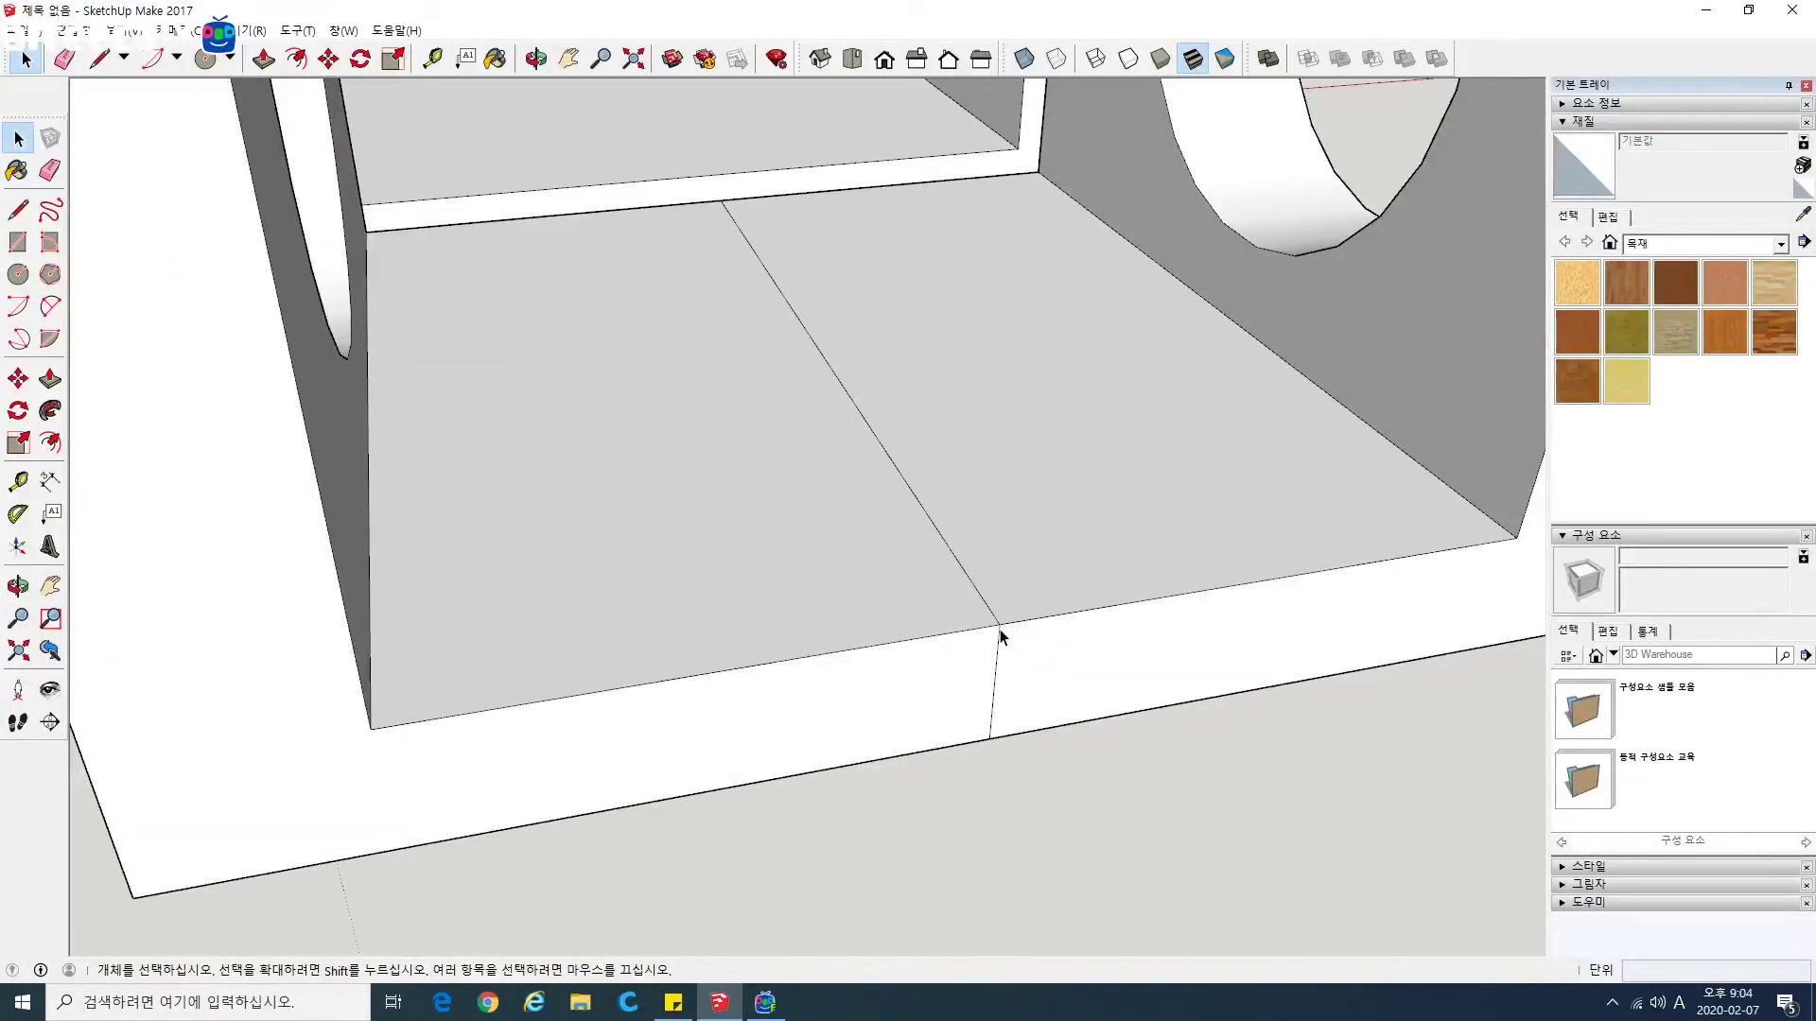
{"action": "left_click", "coordinate": [998, 652]}
{"action": "key", "text": "Delete"}
{"action": "left_click", "coordinate": [990, 616]}
{"action": "key", "text": "Delete"}
{"action": "middle_click_drag", "start_coordinate": [985, 733], "coordinate": [916, 246]}
{"action": "middle_click_drag", "start_coordinate": [737, 507], "coordinate": [924, 603]}
{"action": "scroll", "coordinate": [1030, 651], "scroll_direction": "down", "scroll_amount": 5}
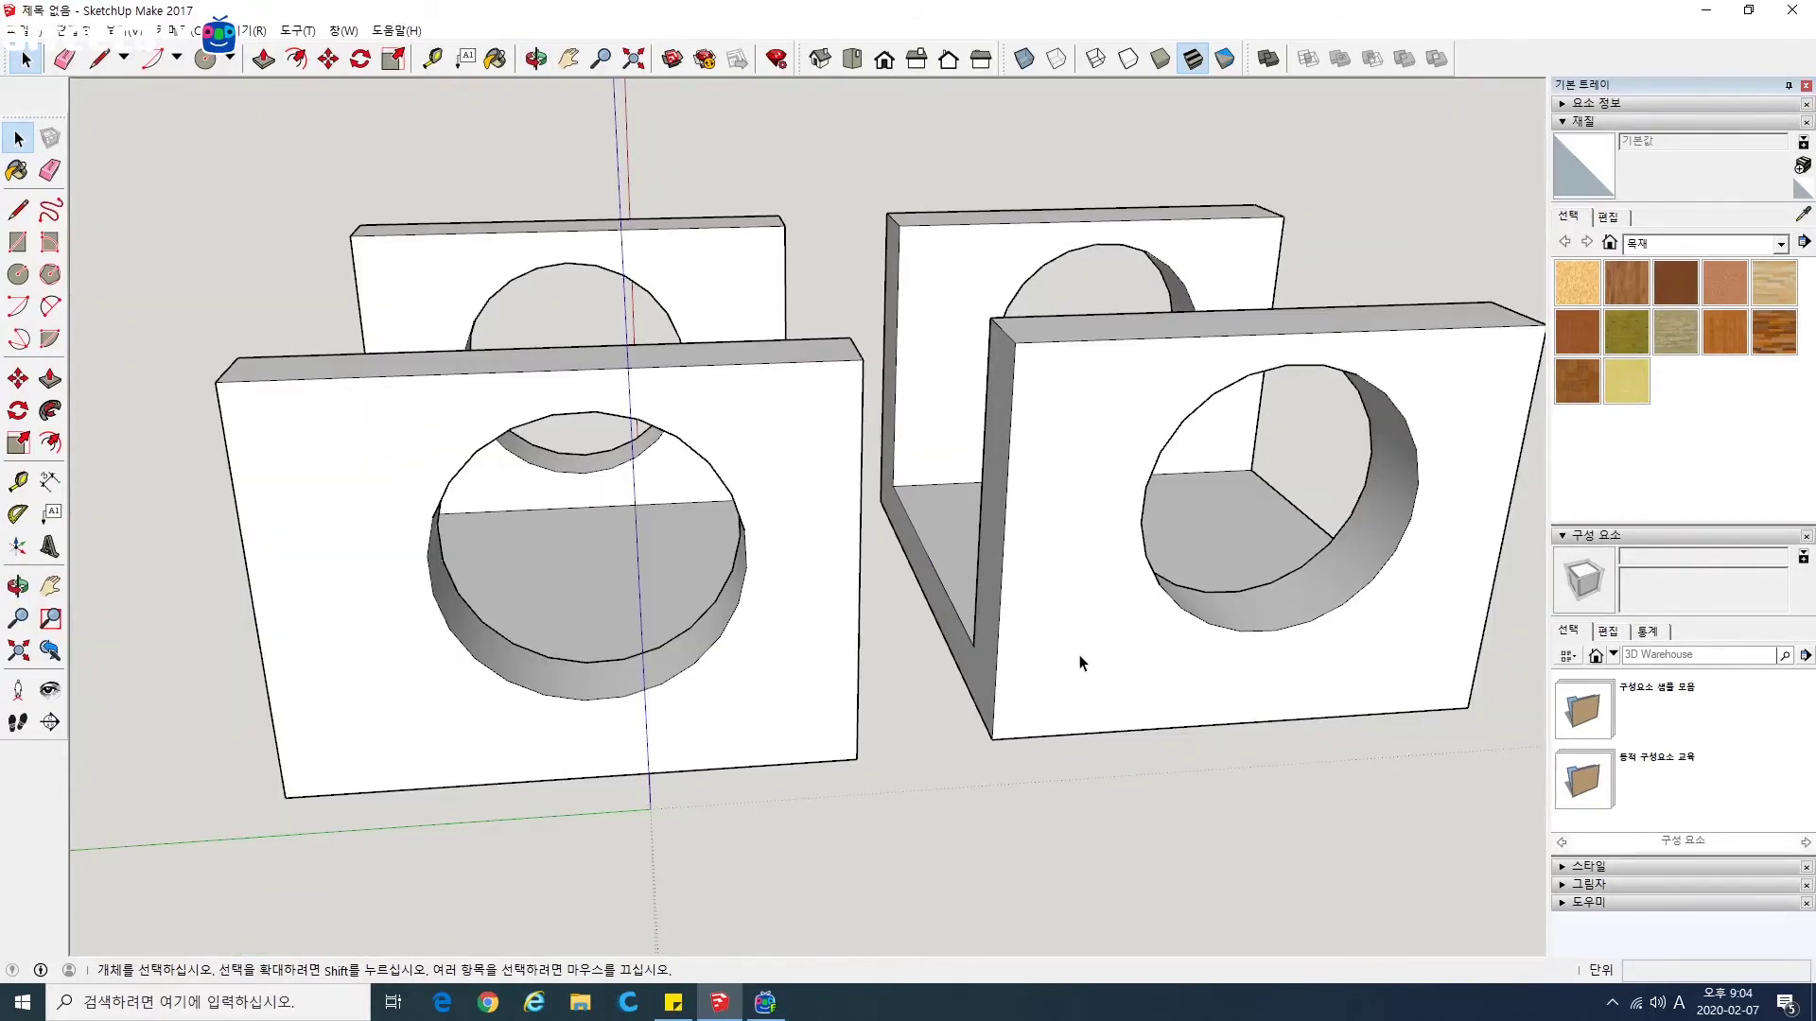
Step: Delete the copied-and-joined bracket in front, keeping only the original U-shaped bracket at the origin
{"action": "middle_click_drag", "start_coordinate": [1157, 695], "coordinate": [976, 670]}
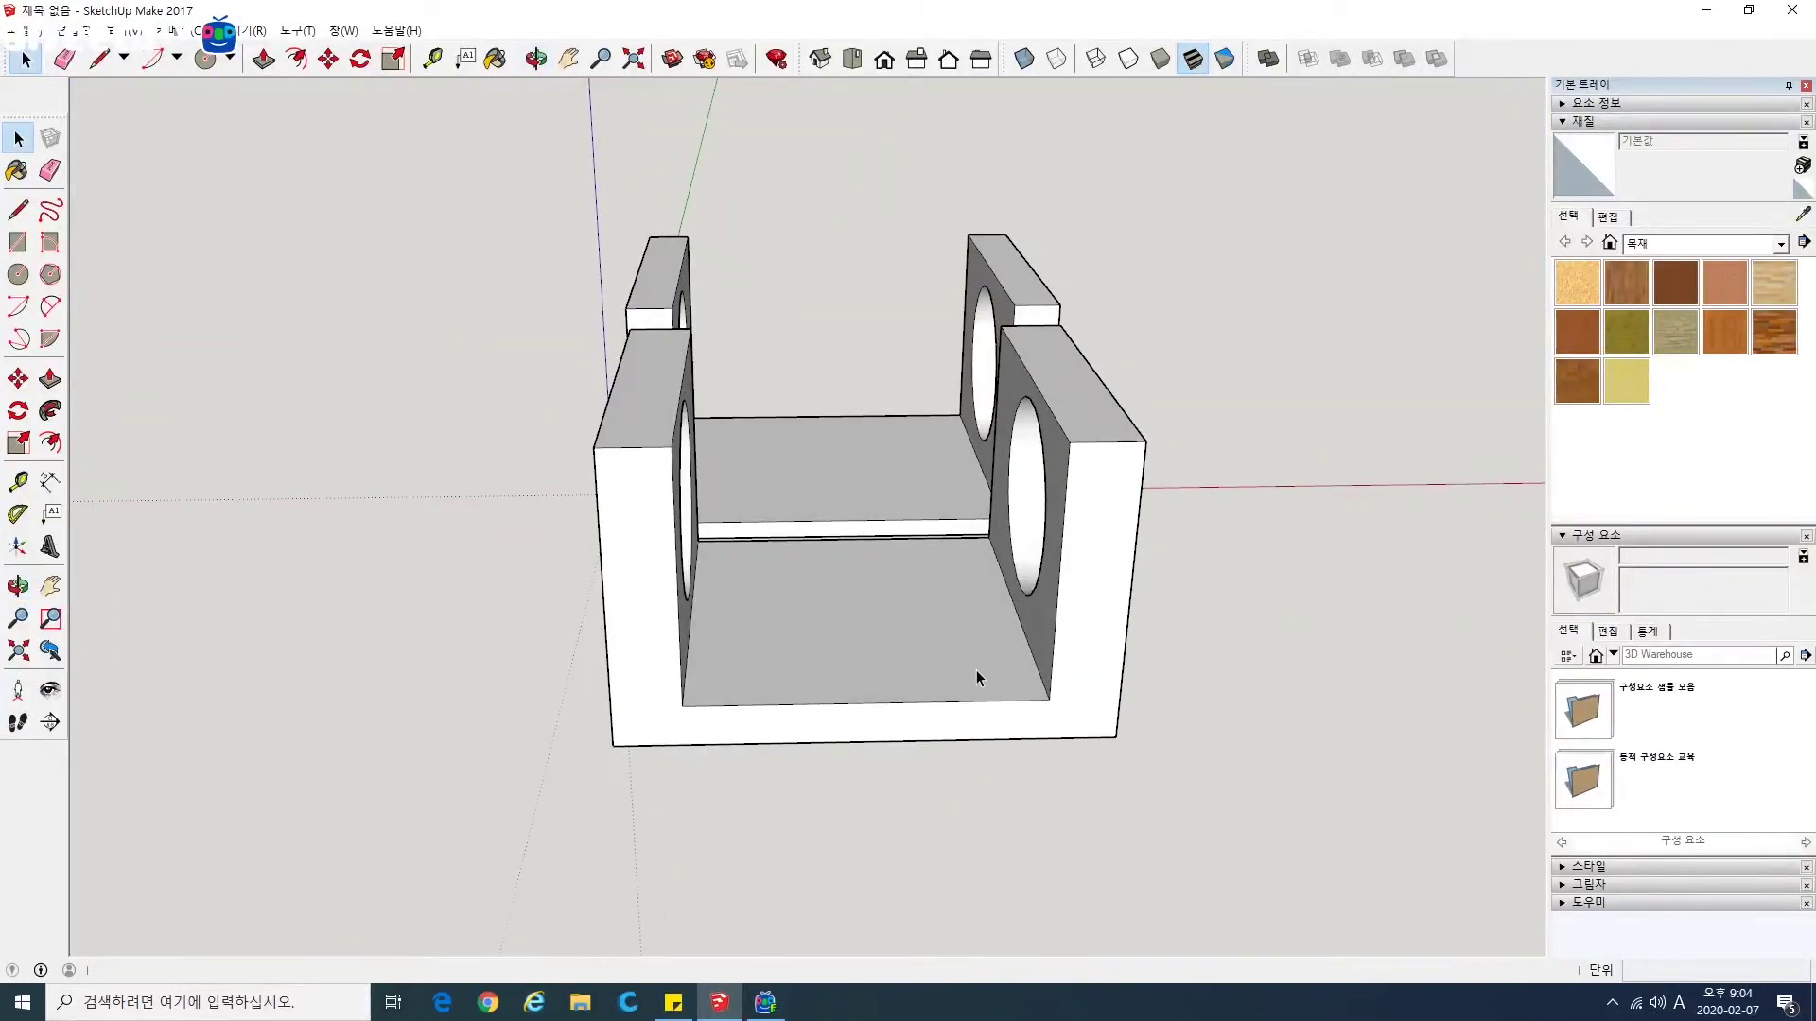
{"action": "scroll", "coordinate": [976, 677], "scroll_direction": "down", "scroll_amount": 3}
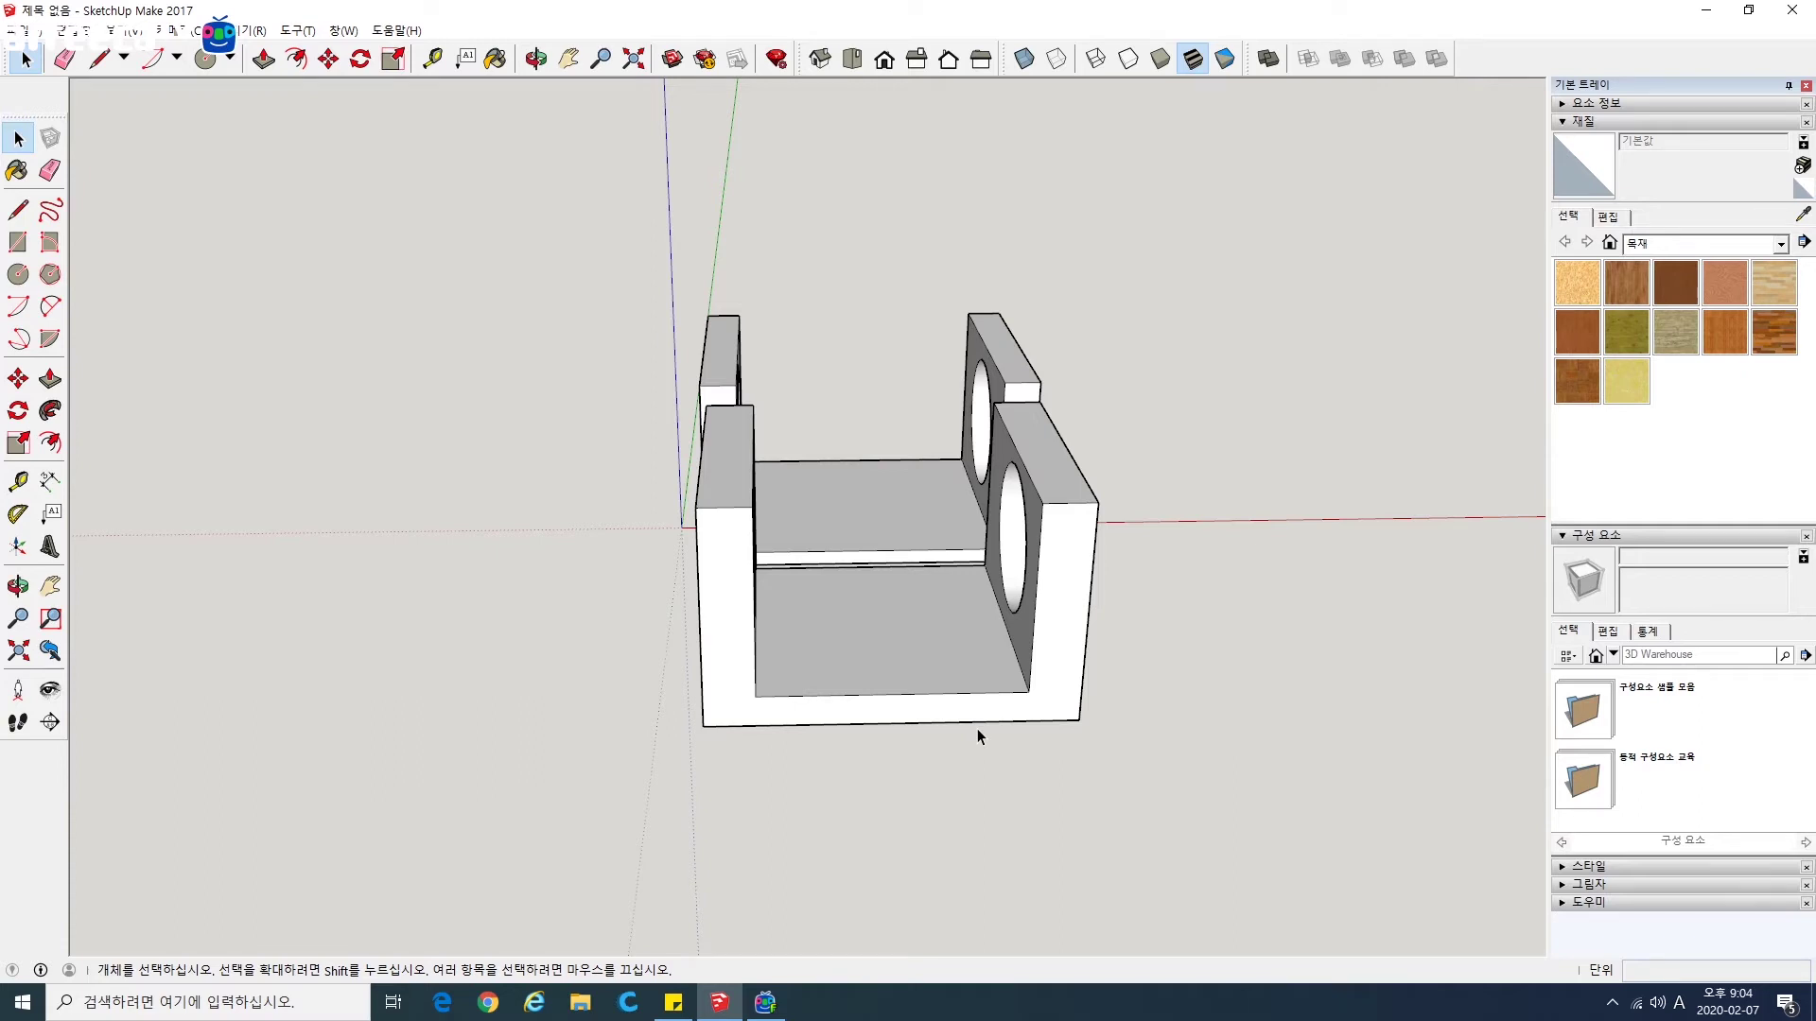
{"action": "middle_click_drag", "start_coordinate": [1035, 719], "coordinate": [889, 752]}
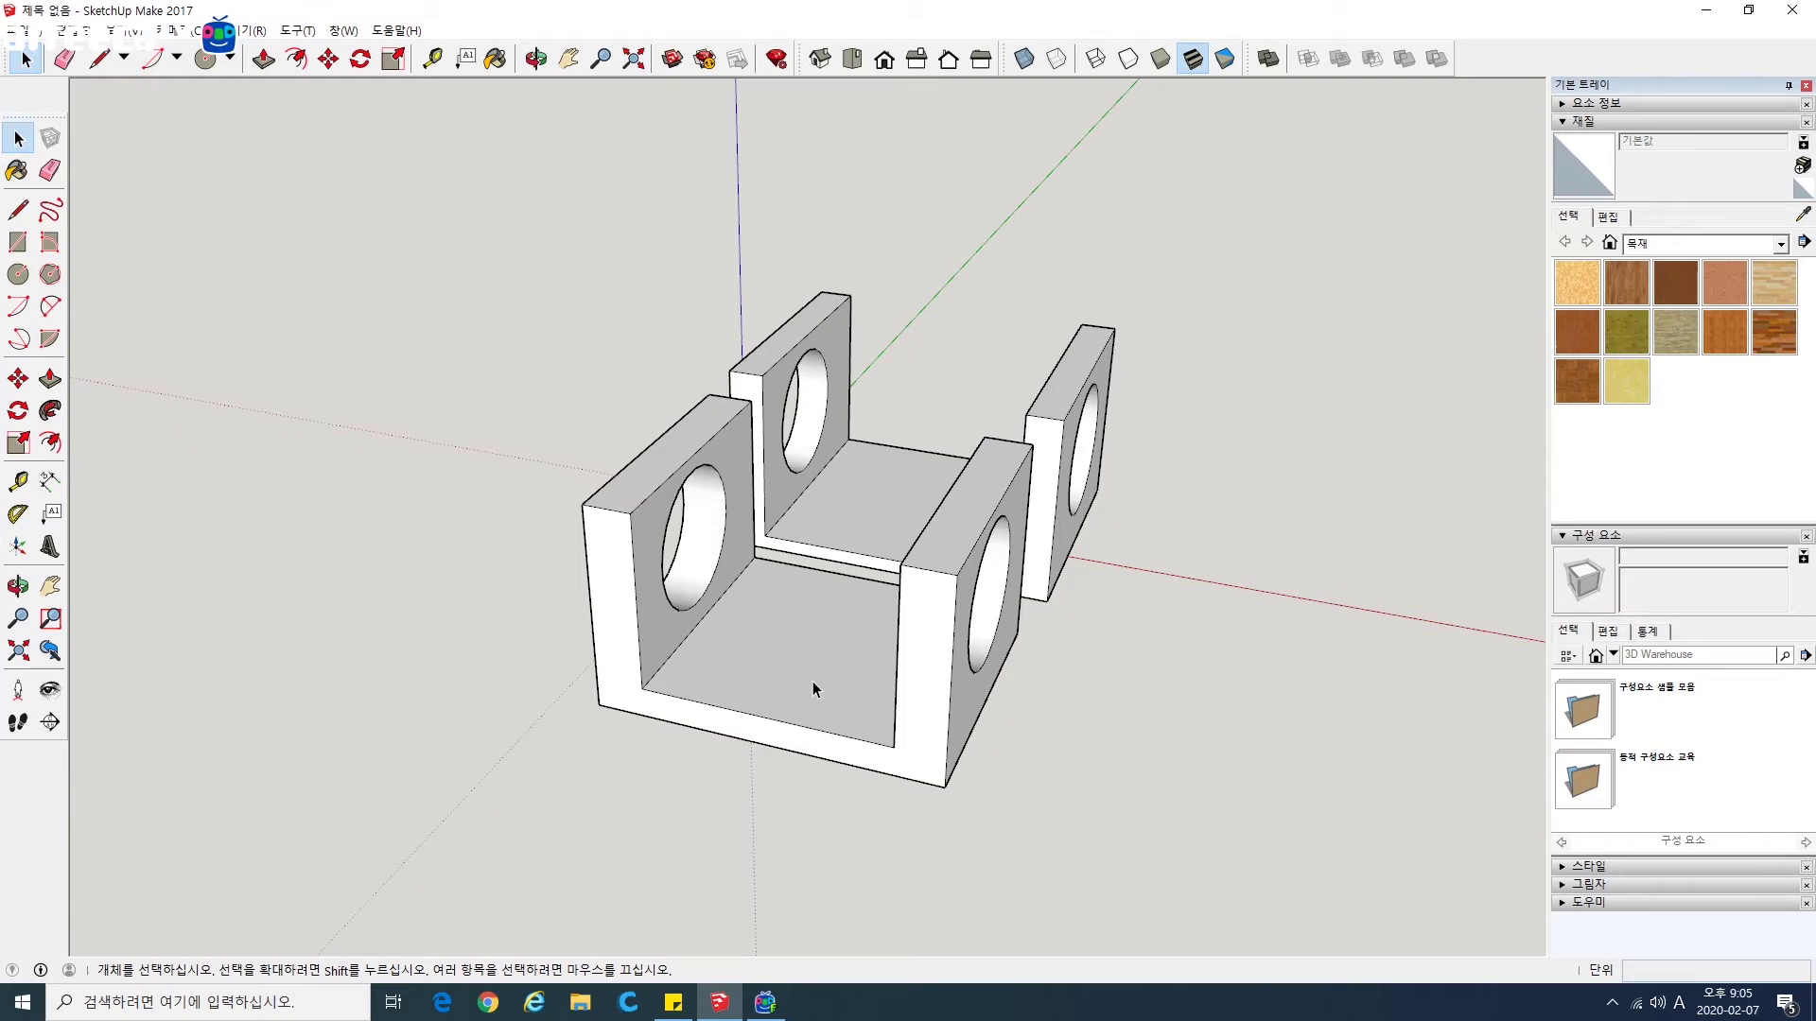
{"action": "left_click", "coordinate": [905, 708]}
{"action": "key", "text": "Delete"}
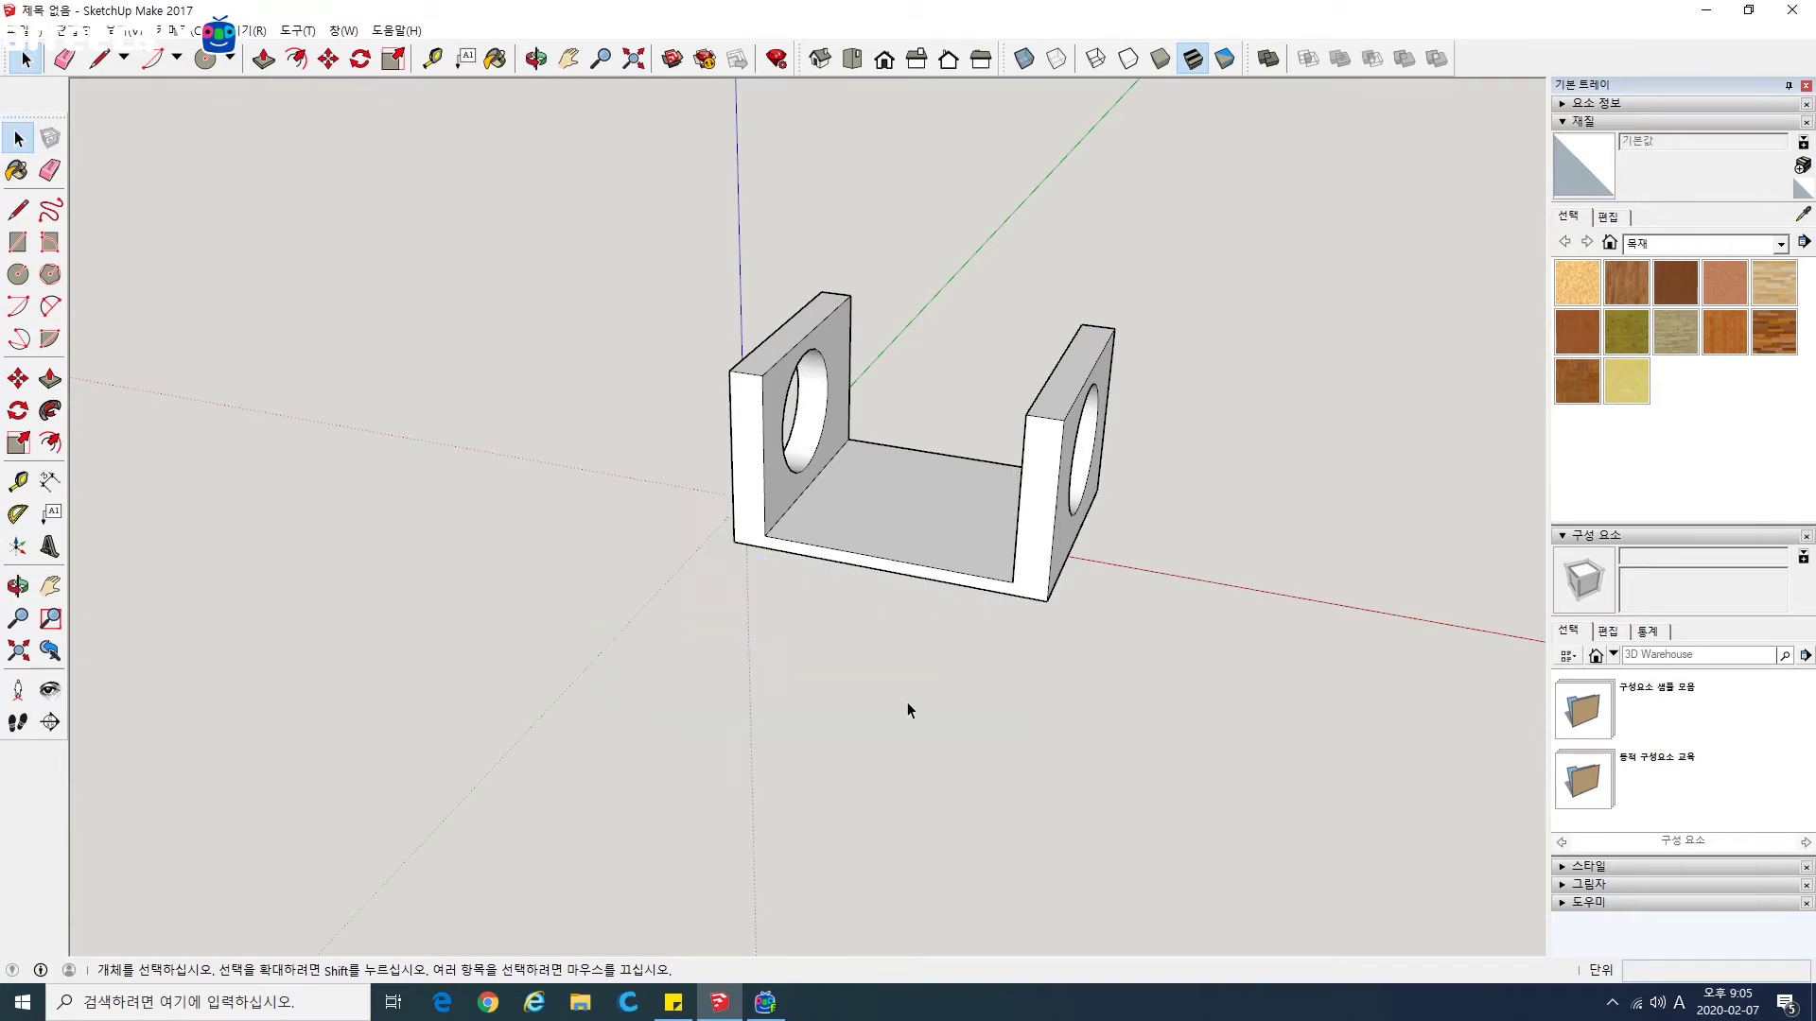
Step: Place a horizontal section plane on the top face of one bracket wall
{"action": "middle_click_drag", "start_coordinate": [868, 704], "coordinate": [823, 738]}
{"action": "scroll", "coordinate": [832, 707], "scroll_direction": "up", "scroll_amount": 2}
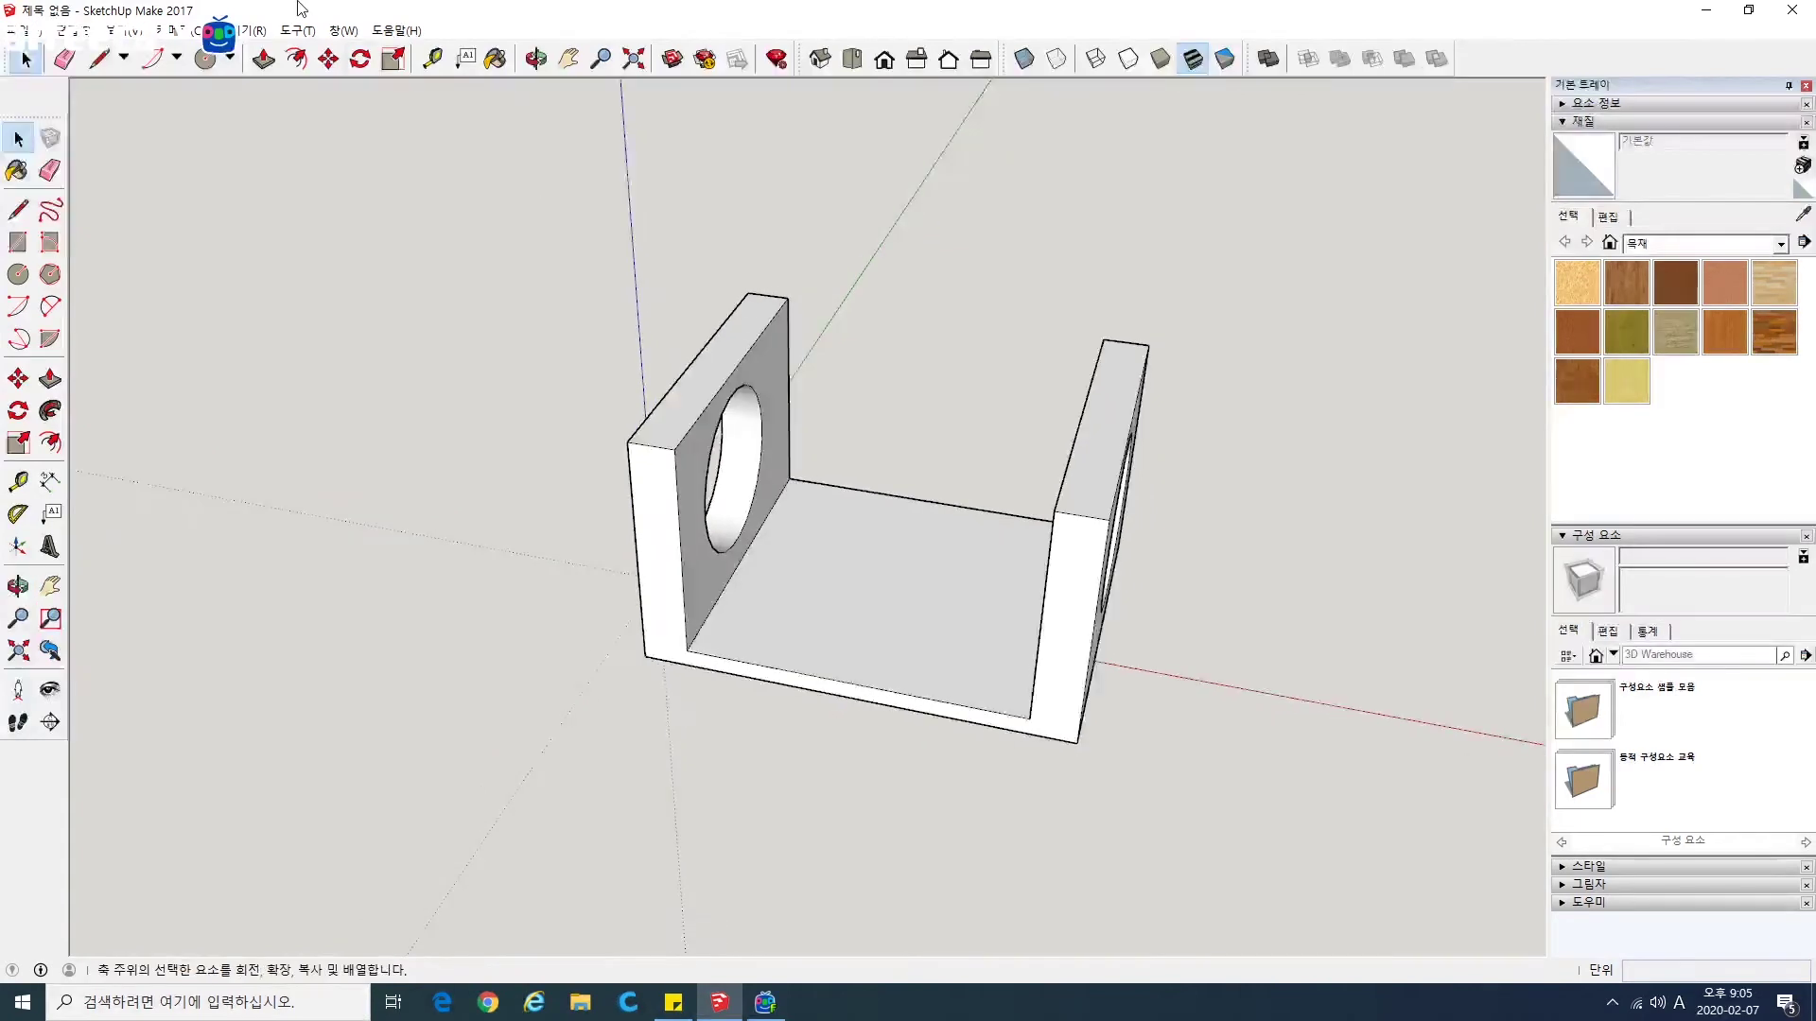
{"action": "left_click", "coordinate": [294, 32]}
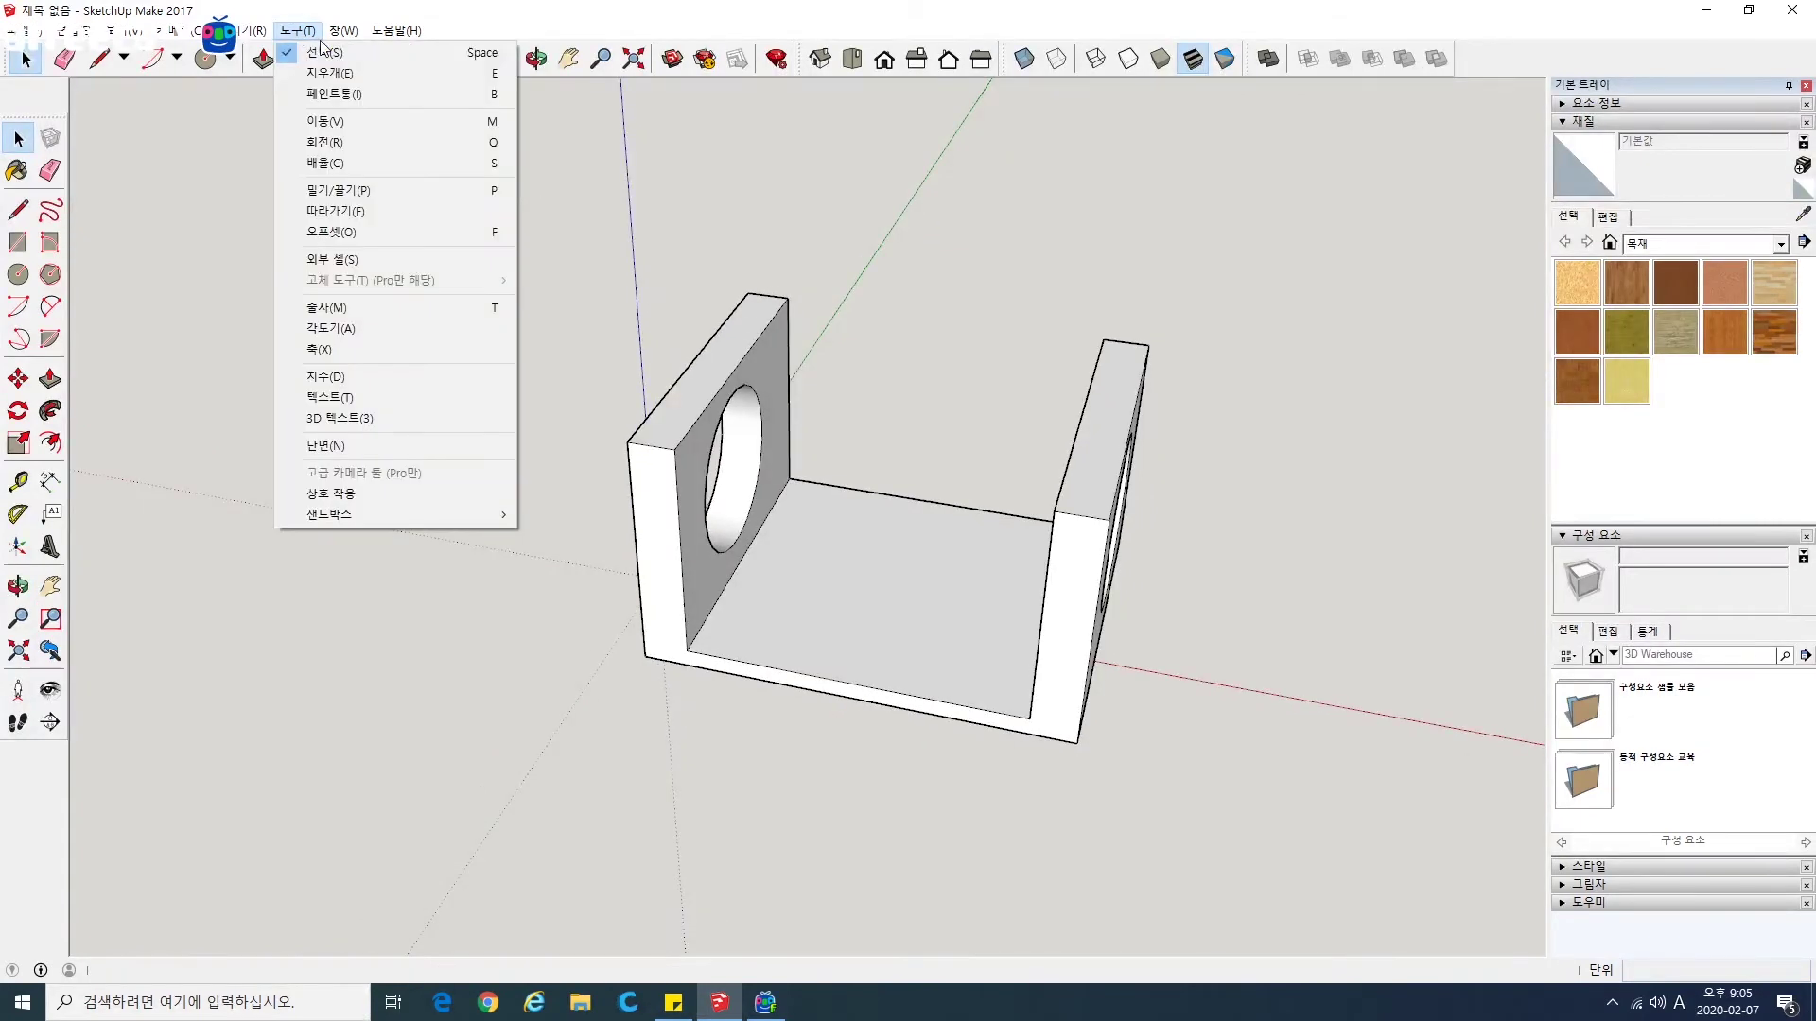
{"action": "left_click", "coordinate": [372, 447]}
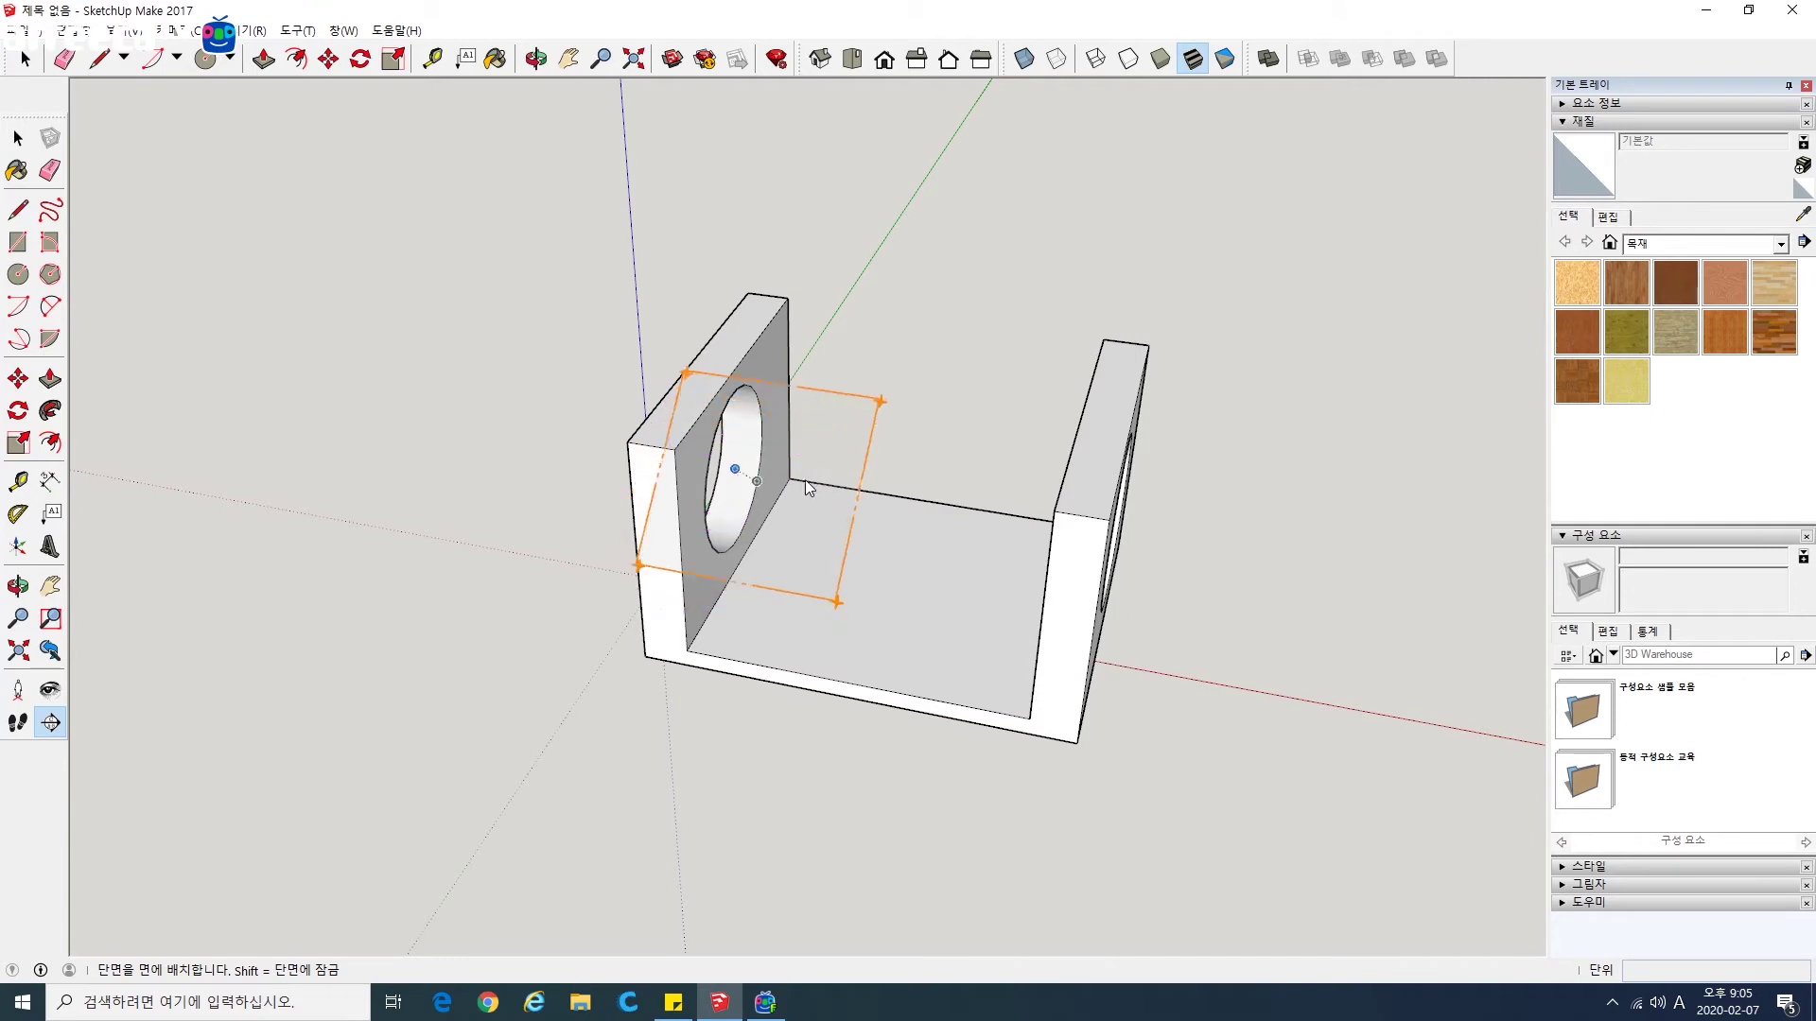
{"action": "left_click", "coordinate": [721, 382]}
{"action": "middle_click_drag", "start_coordinate": [989, 446], "coordinate": [832, 450]}
{"action": "scroll", "coordinate": [826, 441], "scroll_direction": "up", "scroll_amount": 3}
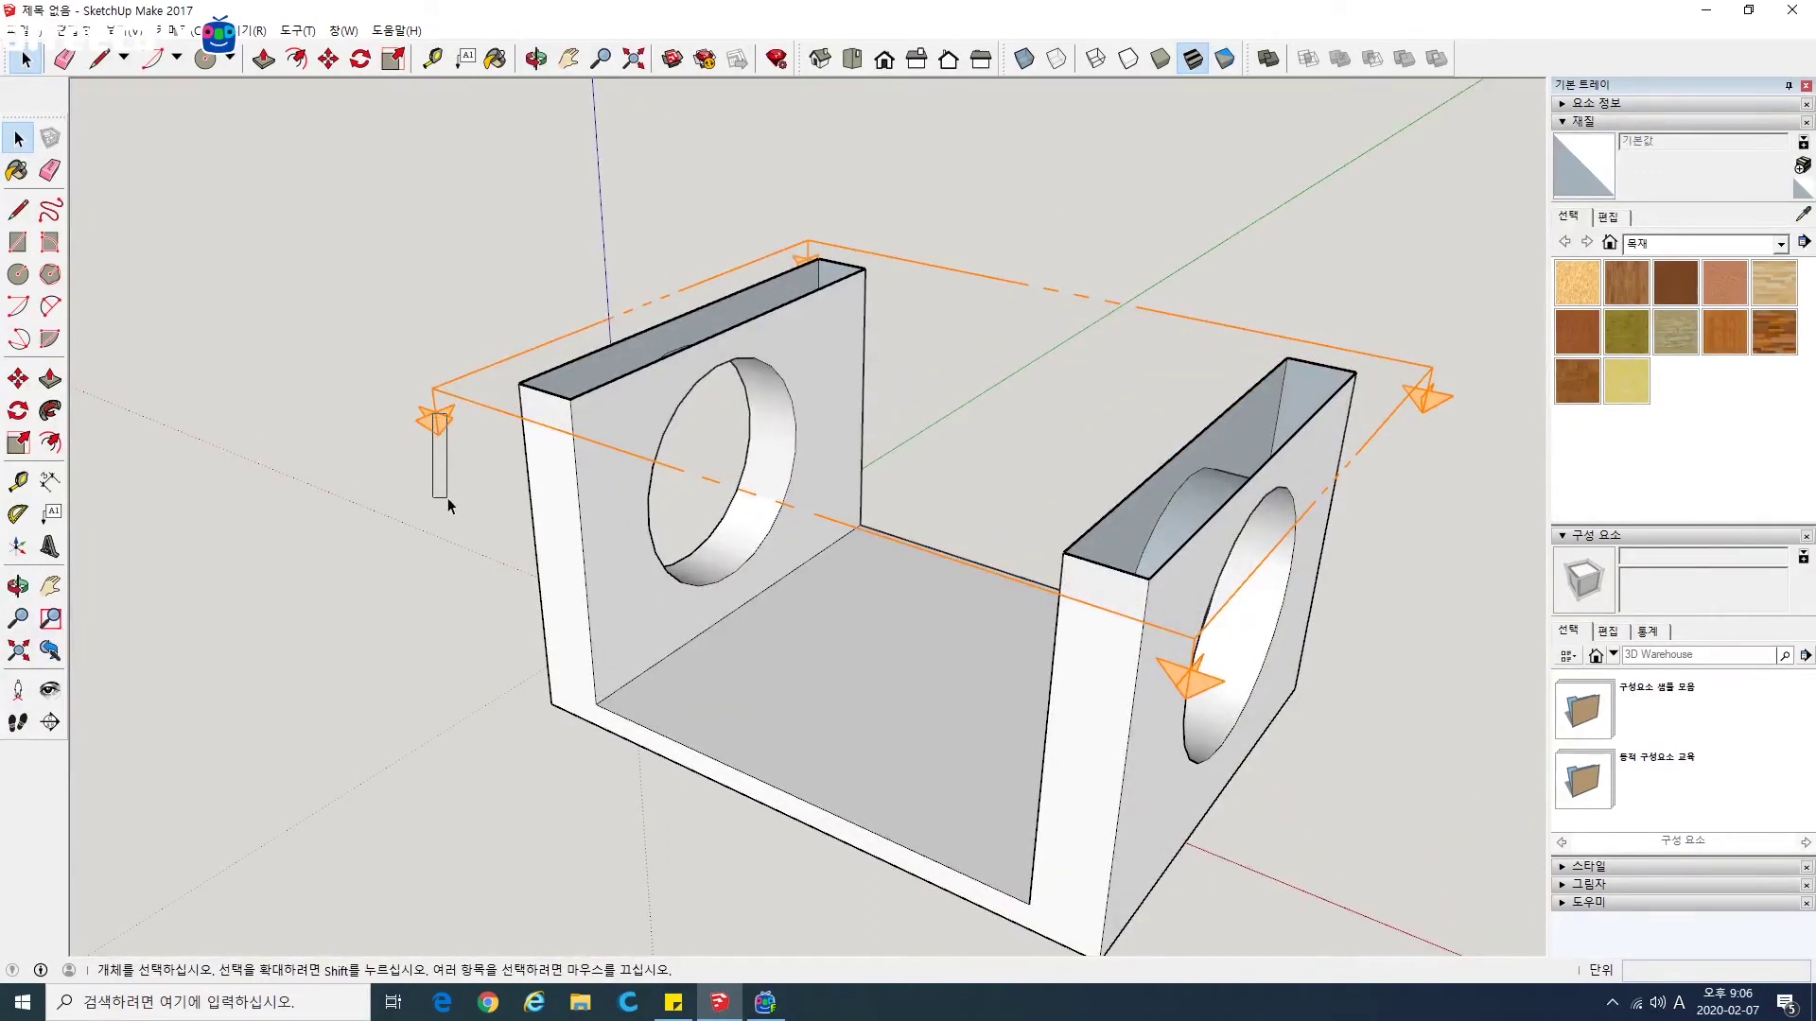
Step: Select the section plane and move it down so it cuts deeper into the bracket walls
{"action": "left_click_drag", "start_coordinate": [393, 339], "coordinate": [397, 338]}
{"action": "left_click_drag", "start_coordinate": [397, 338], "coordinate": [438, 410]}
{"action": "left_click_drag", "start_coordinate": [367, 311], "coordinate": [369, 313]}
{"action": "left_click_drag", "start_coordinate": [438, 404], "coordinate": [442, 419]}
{"action": "middle_click_drag", "start_coordinate": [1387, 526], "coordinate": [1218, 463], "text": "shift"}
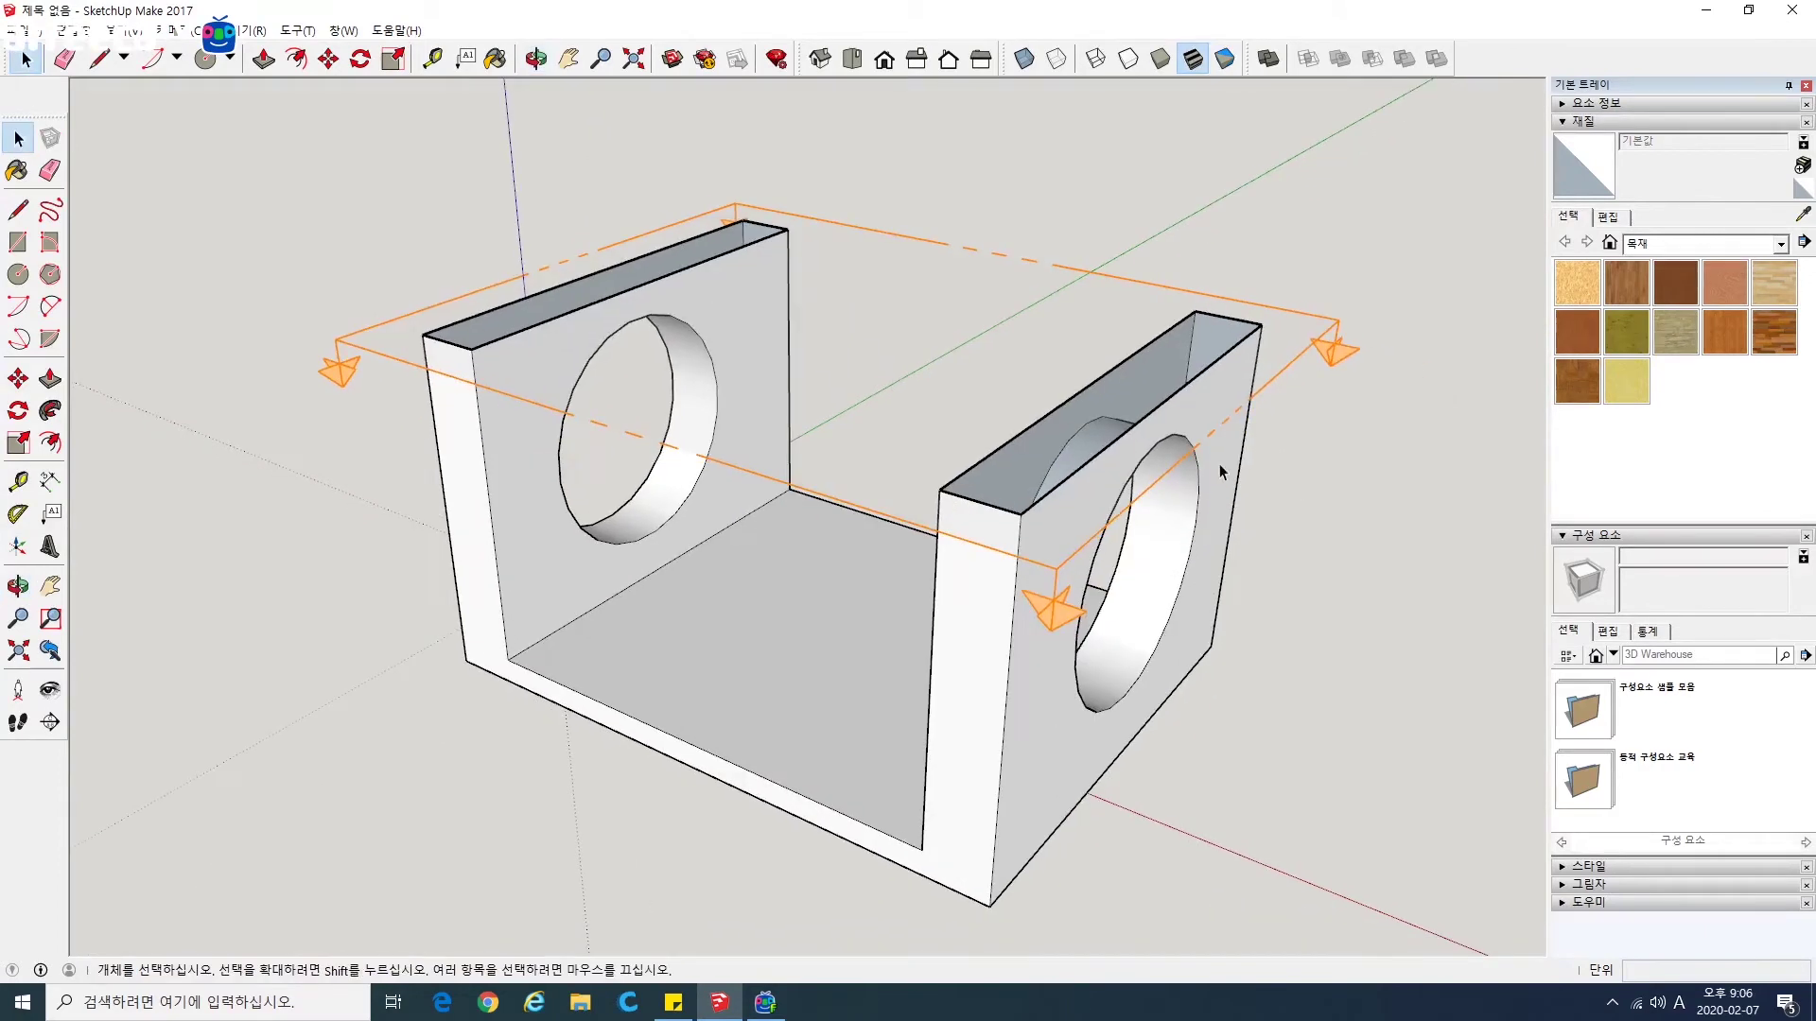
{"action": "middle_click_drag", "start_coordinate": [840, 411], "coordinate": [880, 435]}
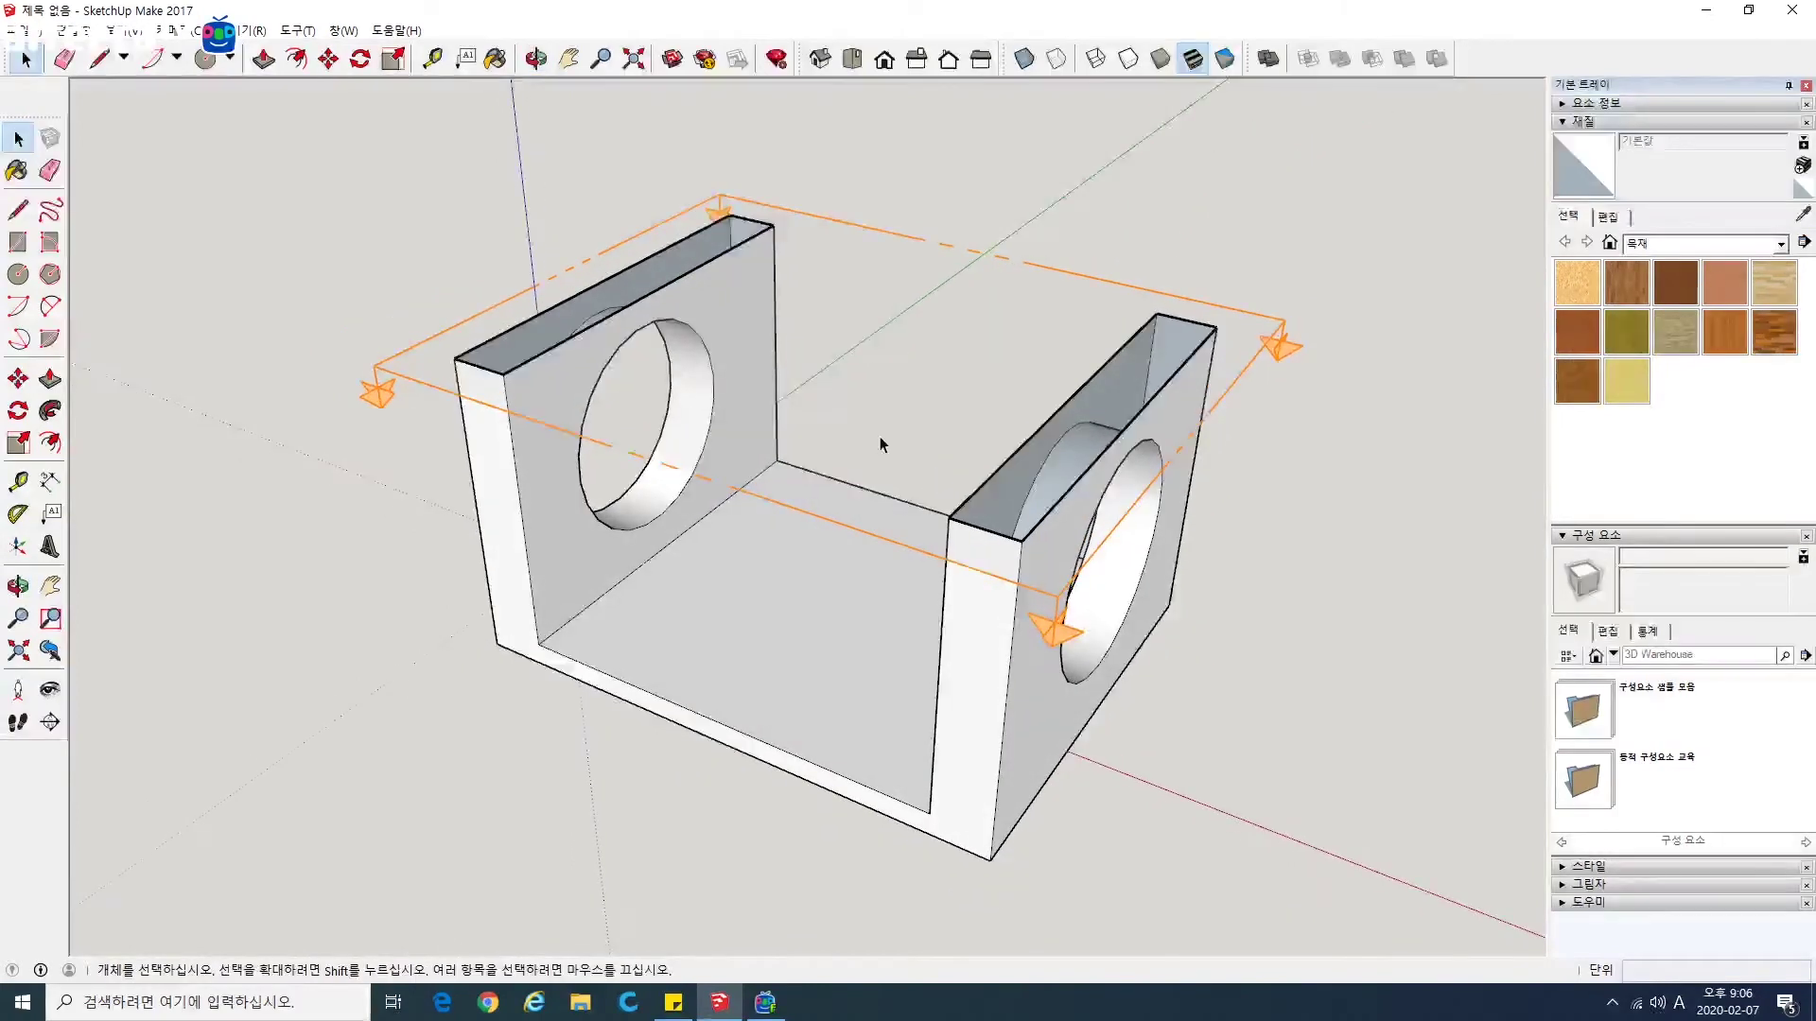
{"action": "left_click", "coordinate": [429, 398]}
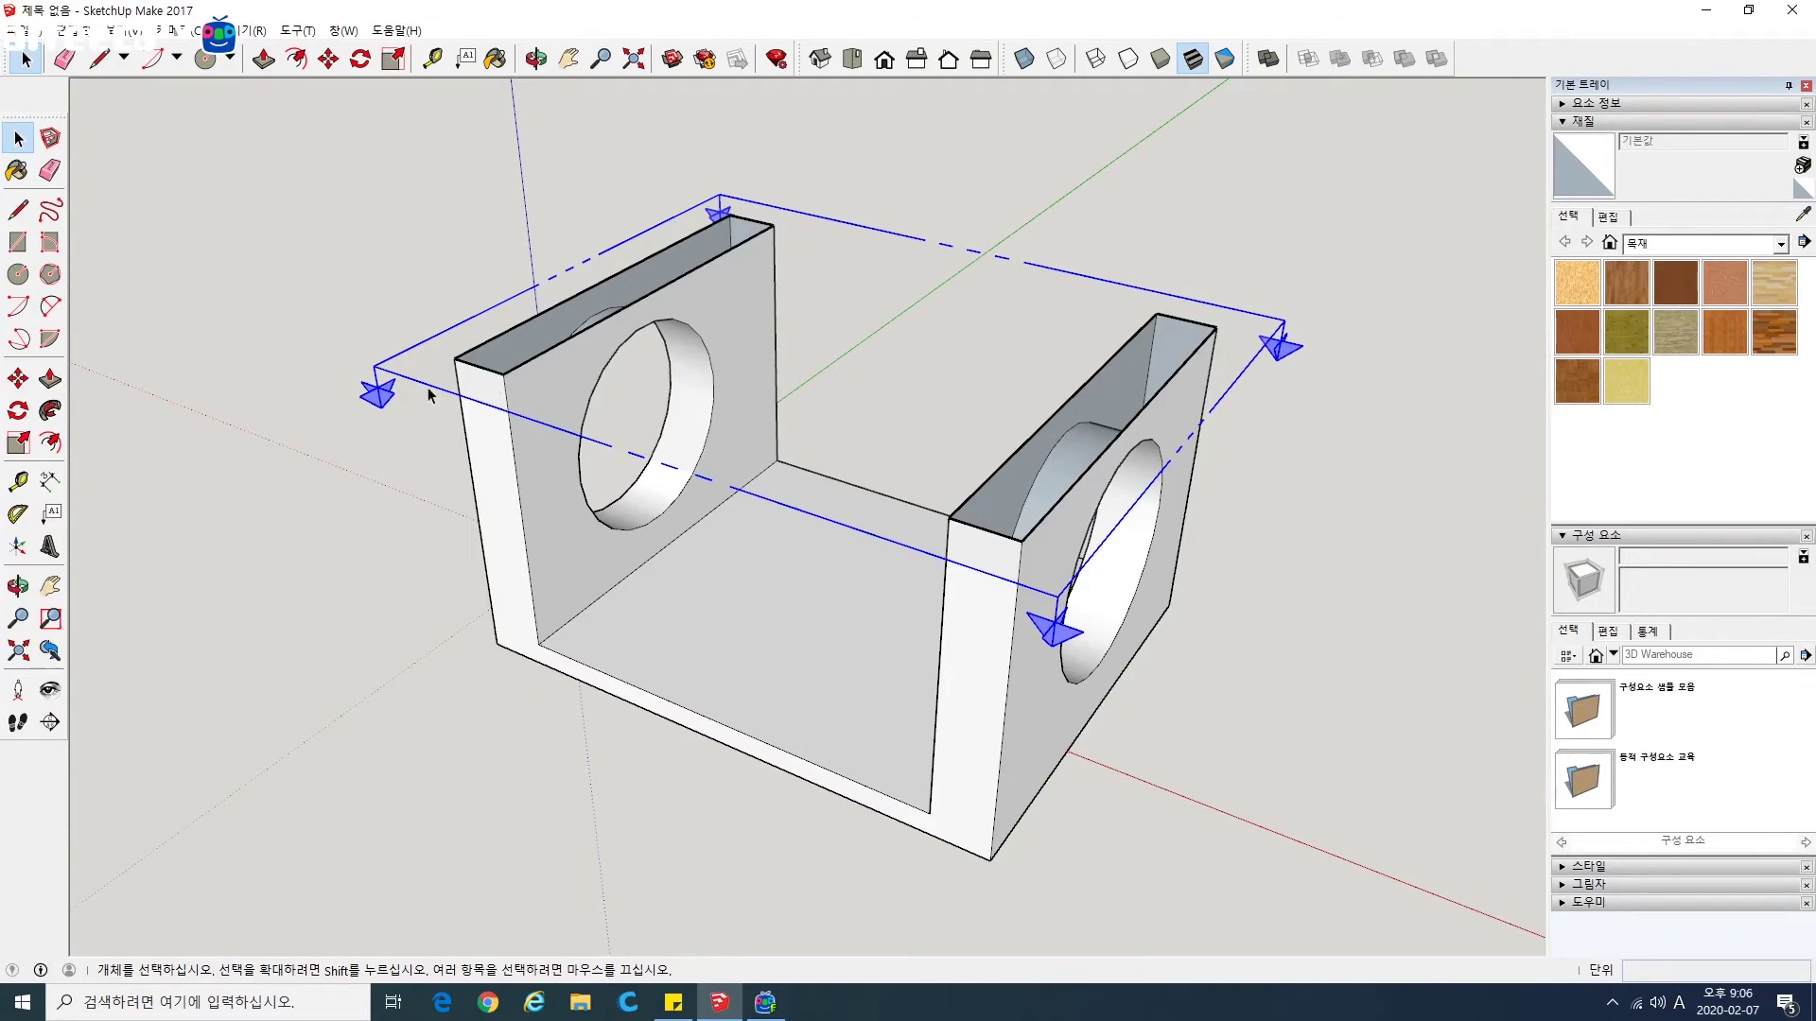
{"action": "left_click", "coordinate": [18, 378]}
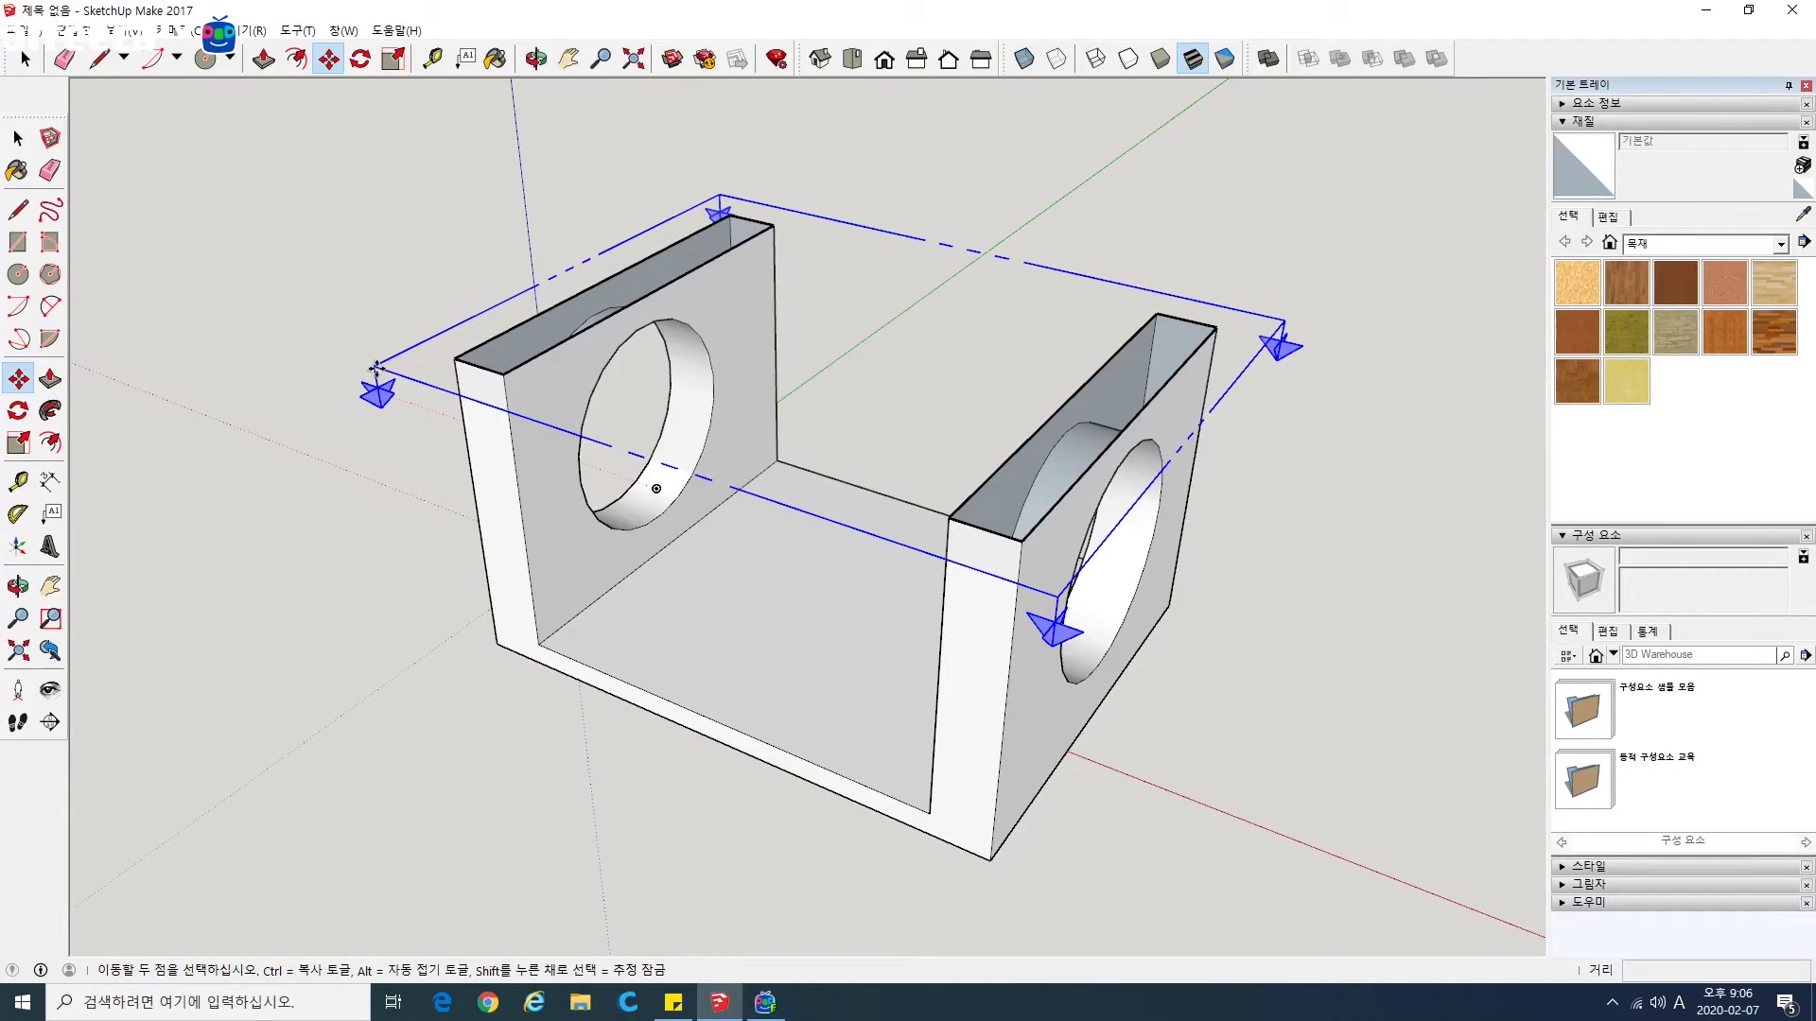
{"action": "left_click", "coordinate": [376, 367]}
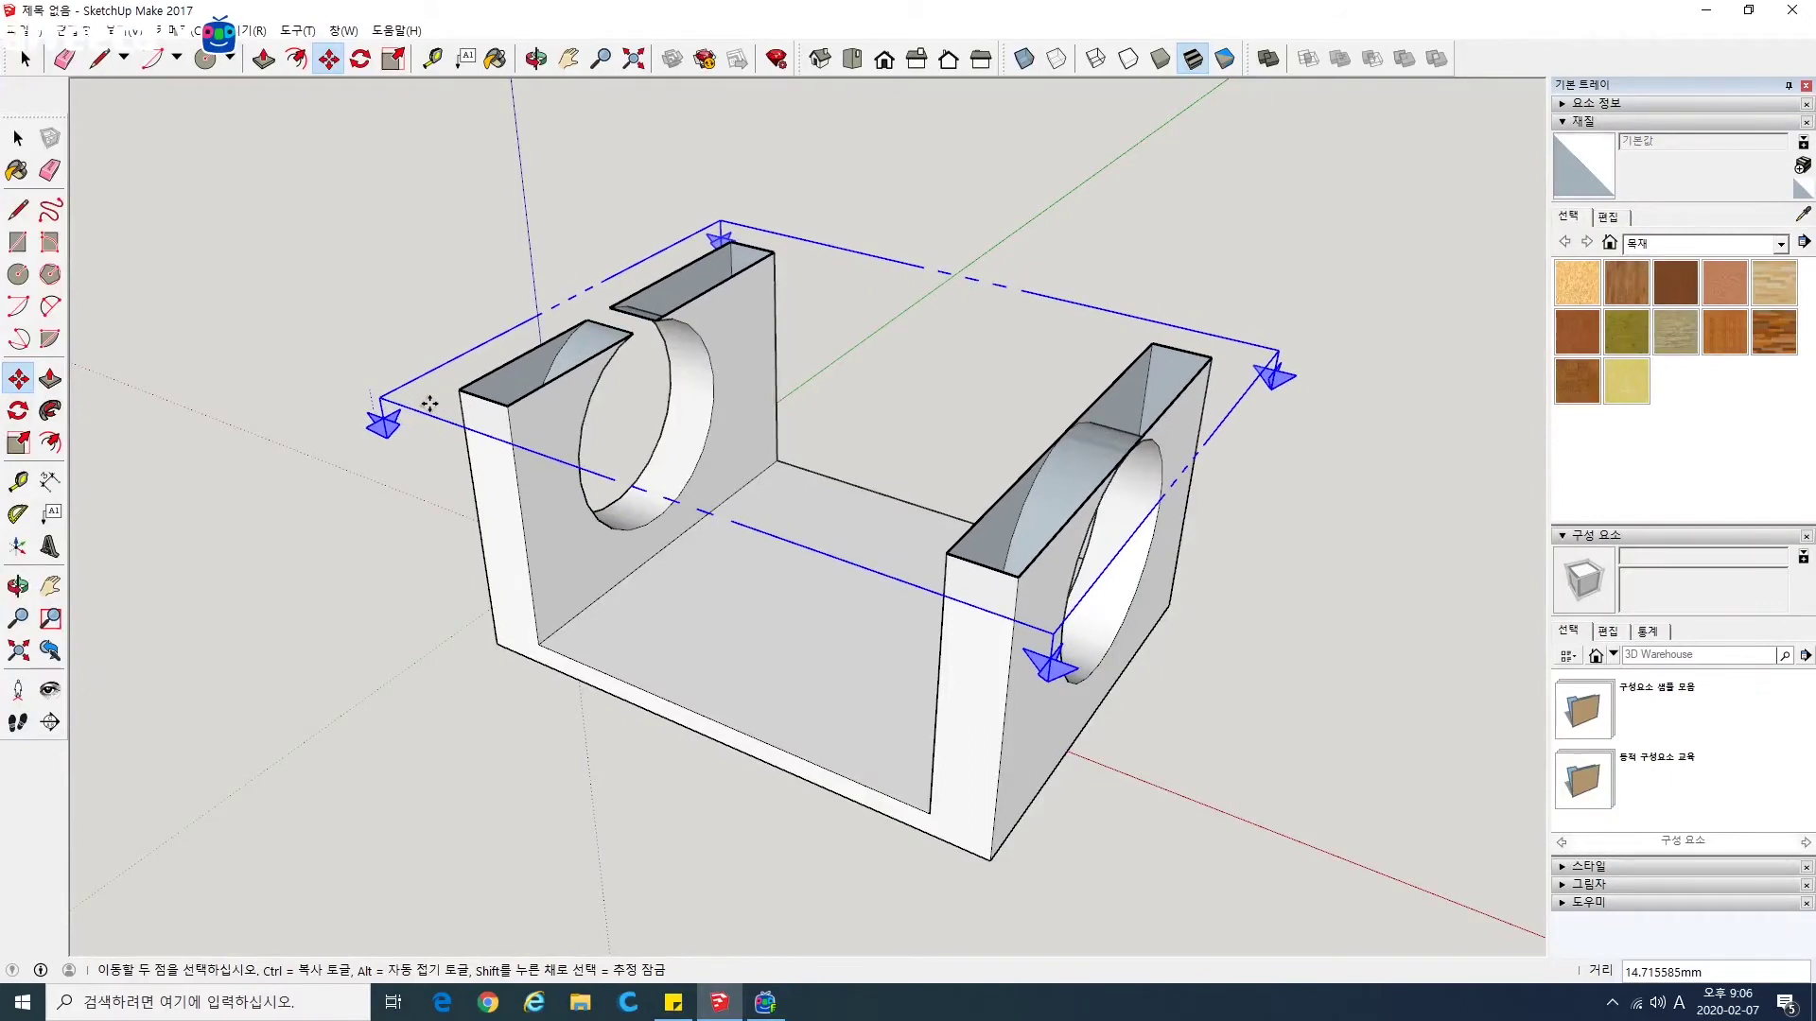
{"action": "left_click", "coordinate": [416, 406]}
Step: Rotate the section plane about a point on the bracket's front face so it cuts the two walls at a slant
{"action": "middle_click_drag", "start_coordinate": [416, 406], "coordinate": [649, 548]}
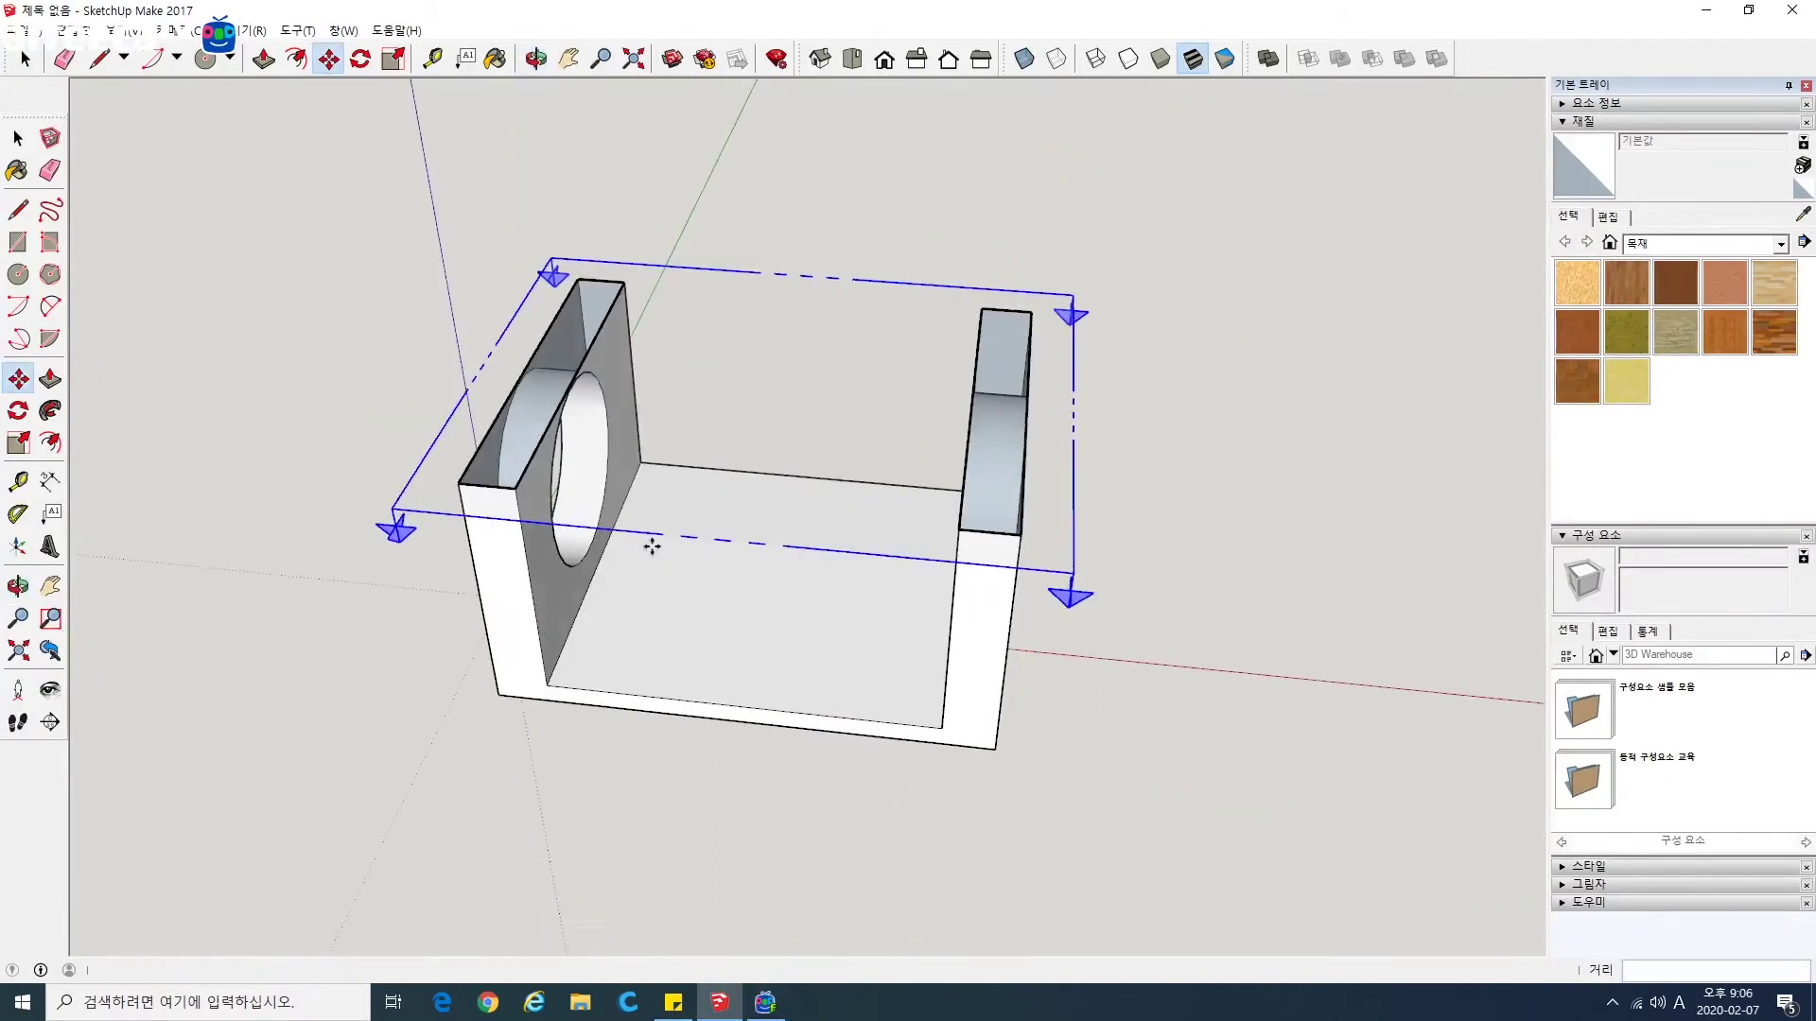
{"action": "key", "text": "r"}
{"action": "key", "text": "space"}
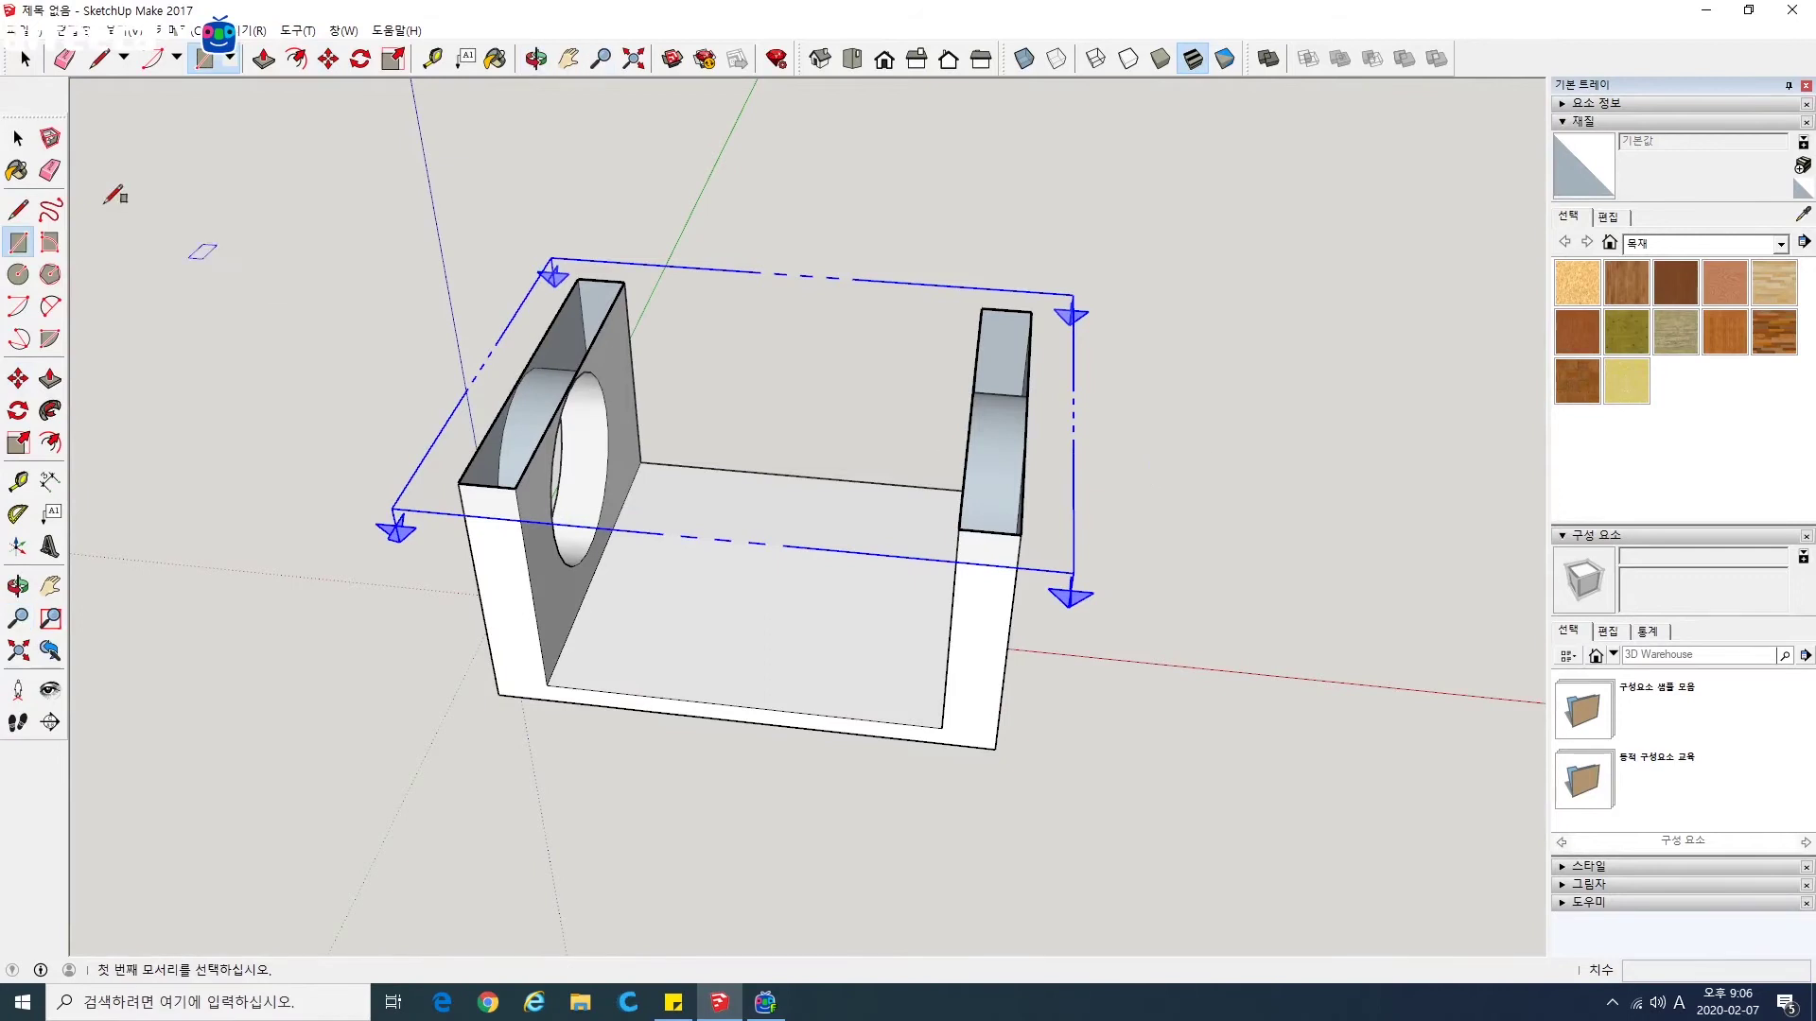
{"action": "left_click", "coordinate": [36, 414]}
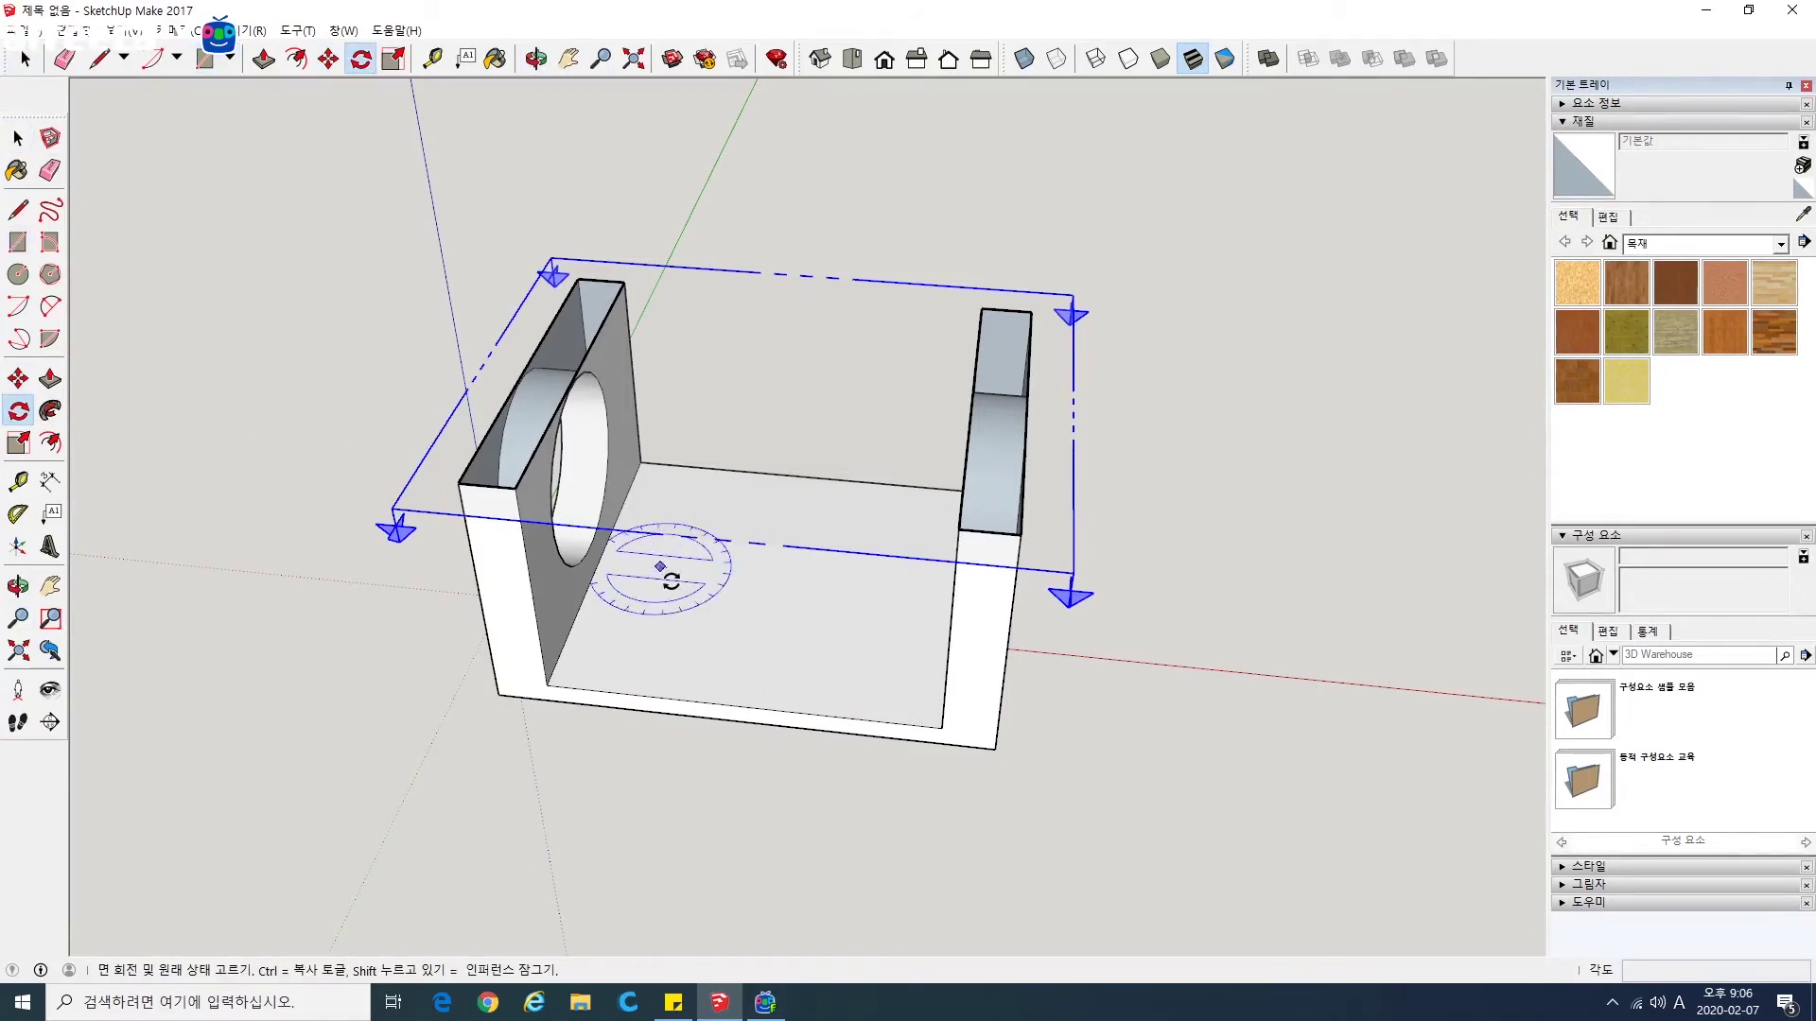
{"action": "left_click", "coordinate": [976, 636]}
{"action": "left_click", "coordinate": [991, 358]}
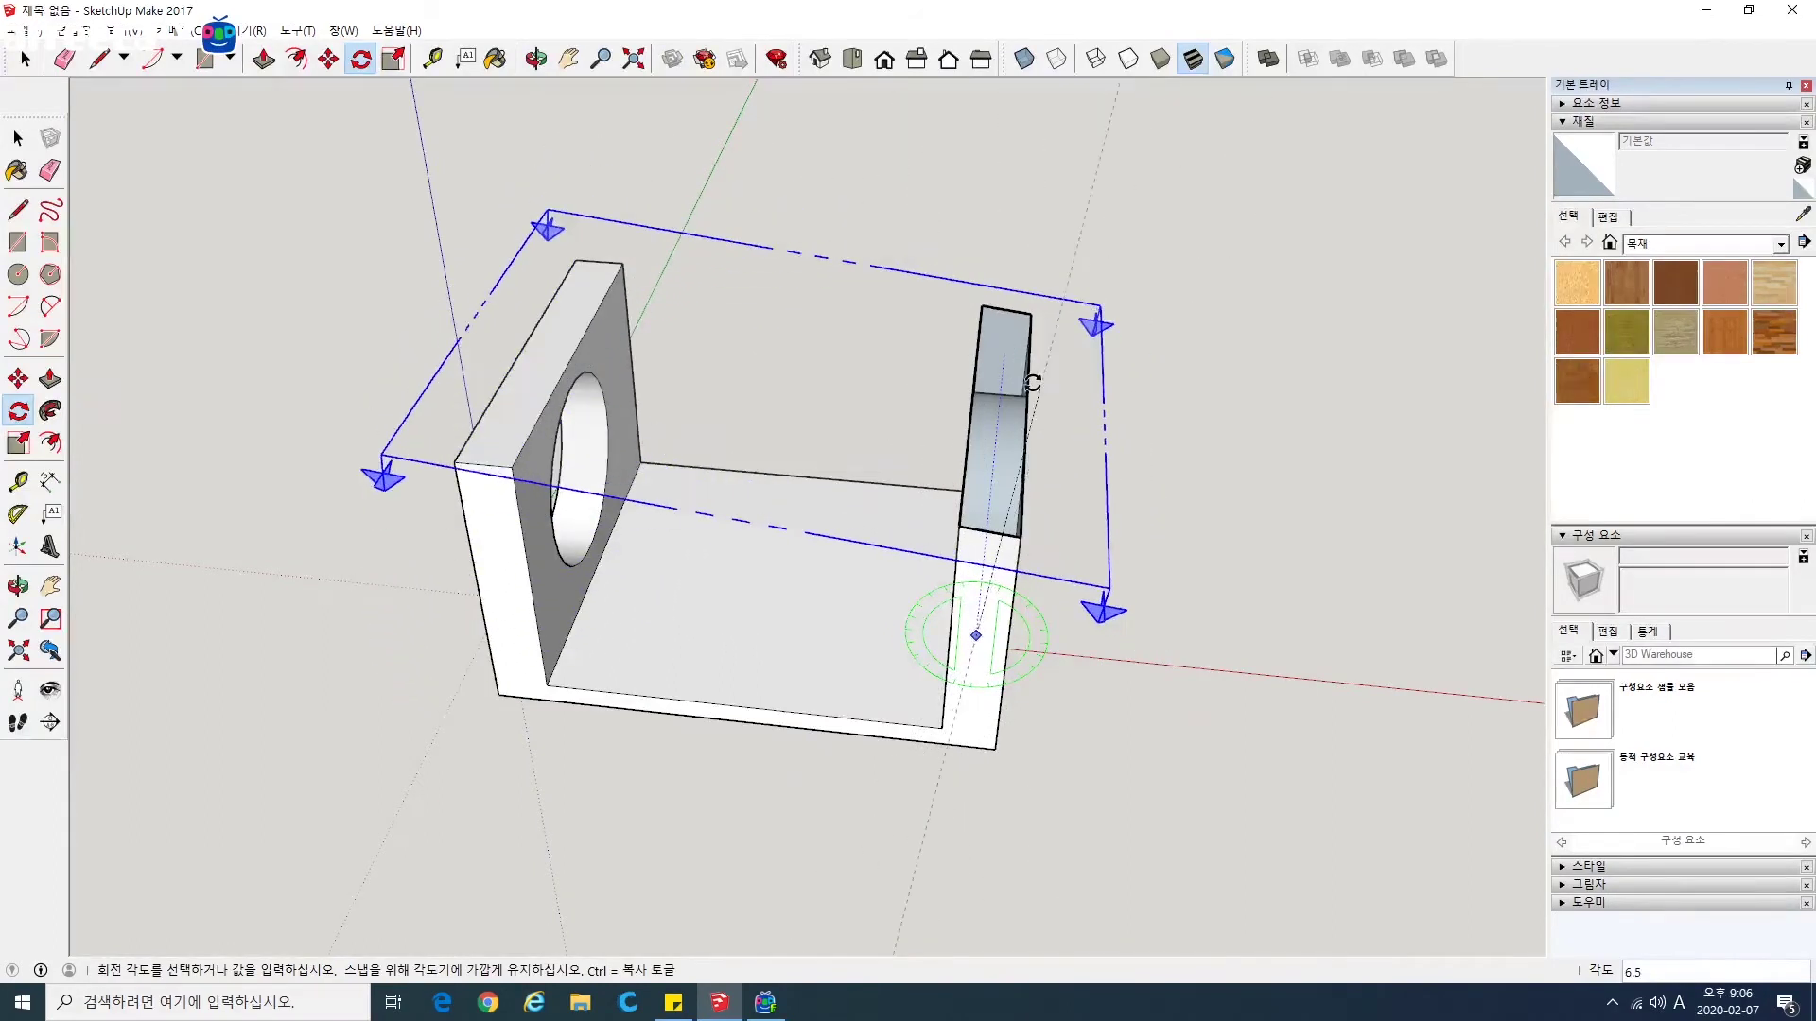
{"action": "left_click", "coordinate": [917, 388]}
Step: Move the tilted section plane down about 42 mm through the wall holes and examine the cut from several sides
{"action": "left_click", "coordinate": [19, 379]}
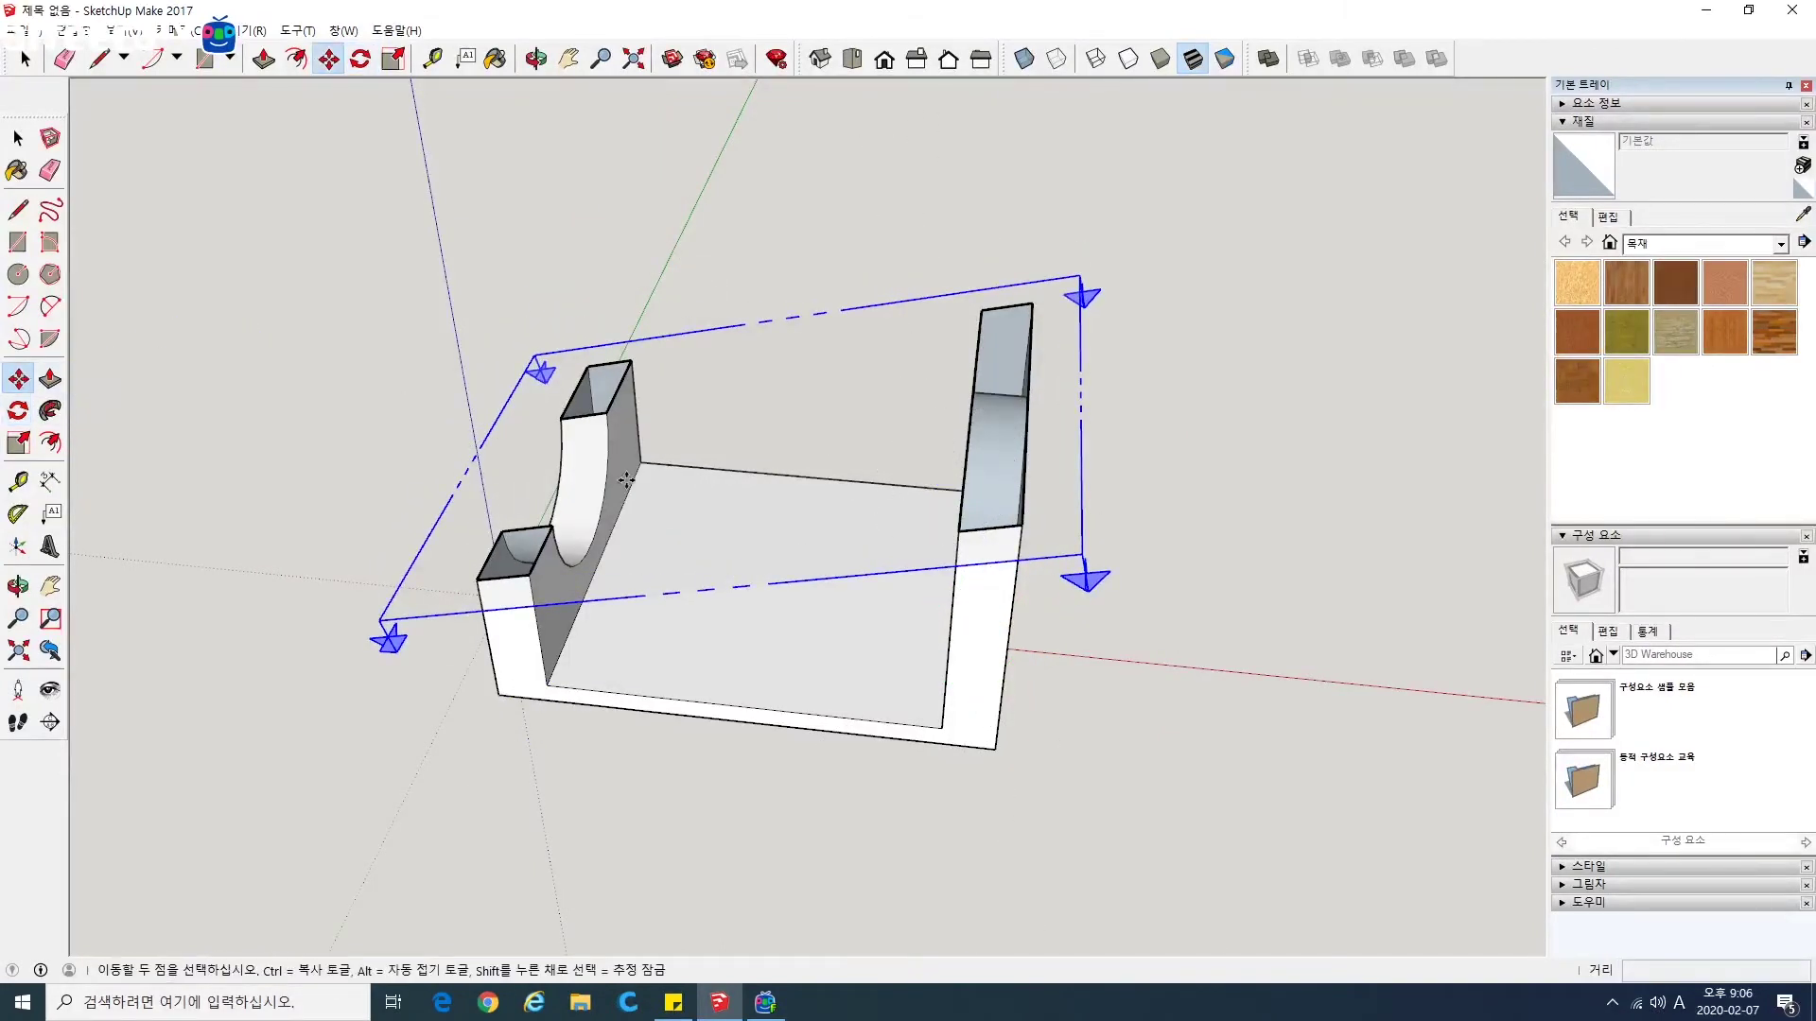
{"action": "left_click", "coordinate": [1072, 555]}
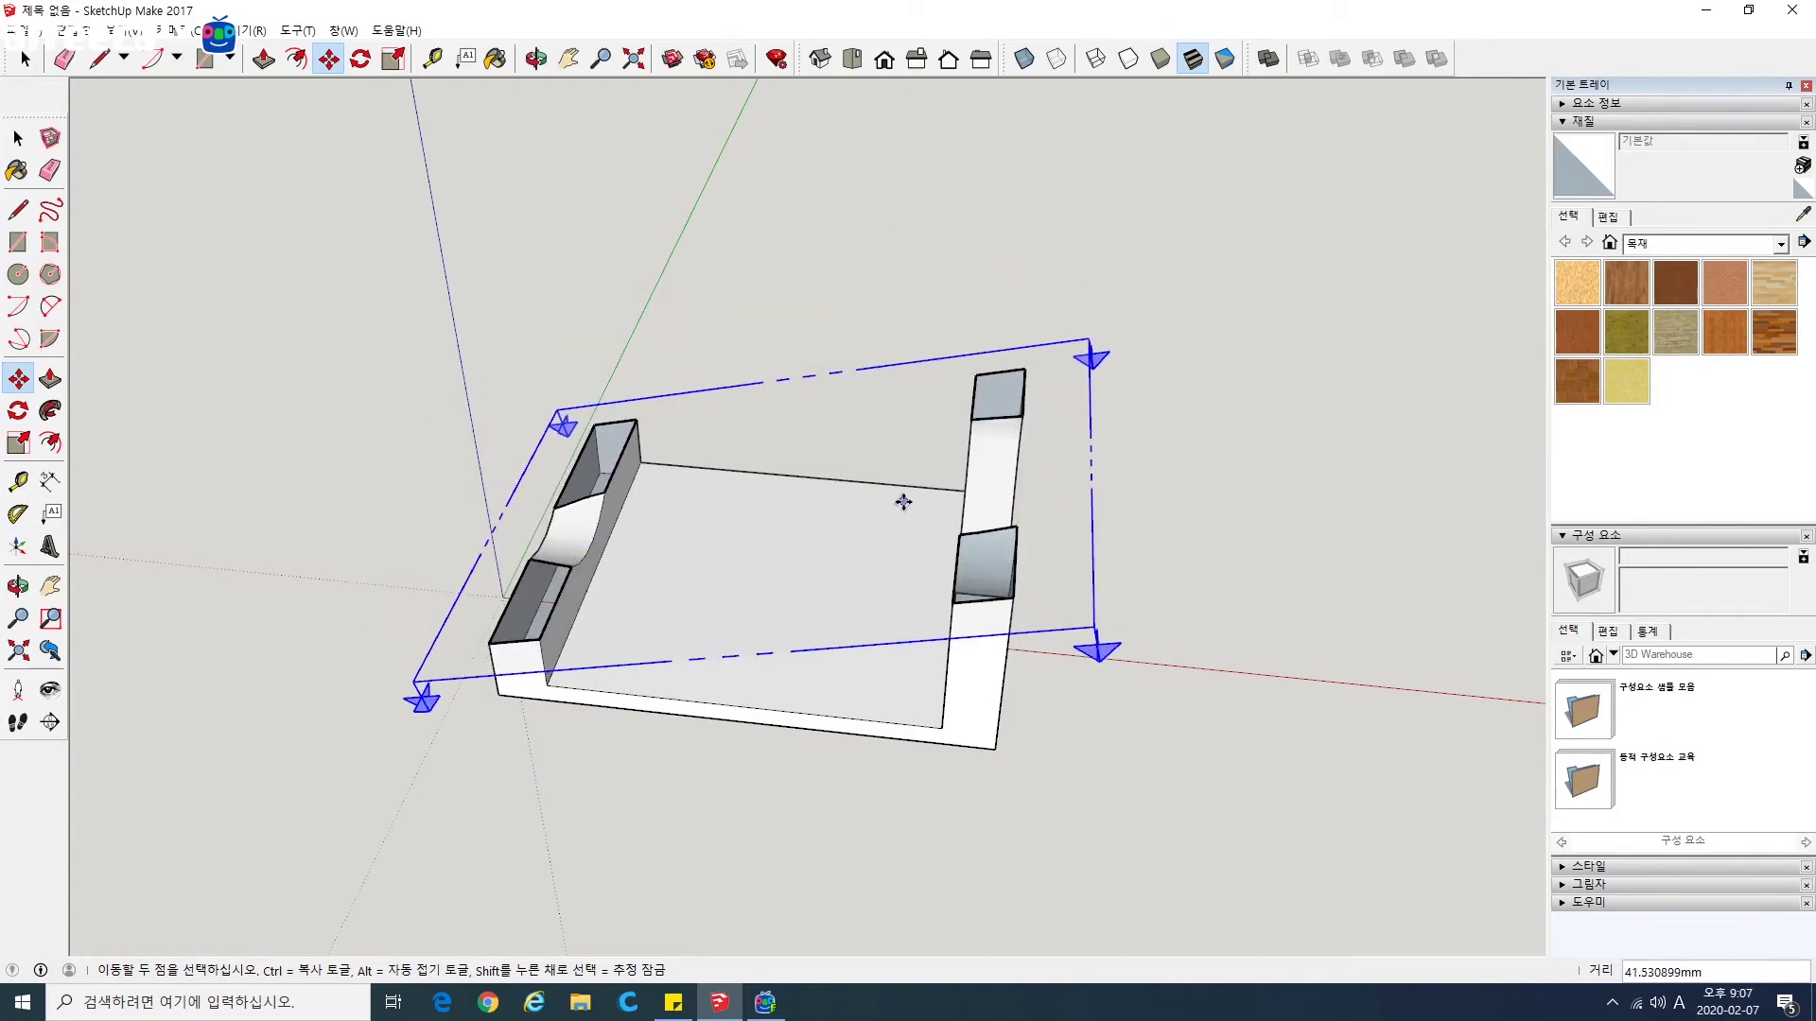
{"action": "key", "text": "o"}
{"action": "left_click_drag", "start_coordinate": [729, 608], "coordinate": [1136, 603]}
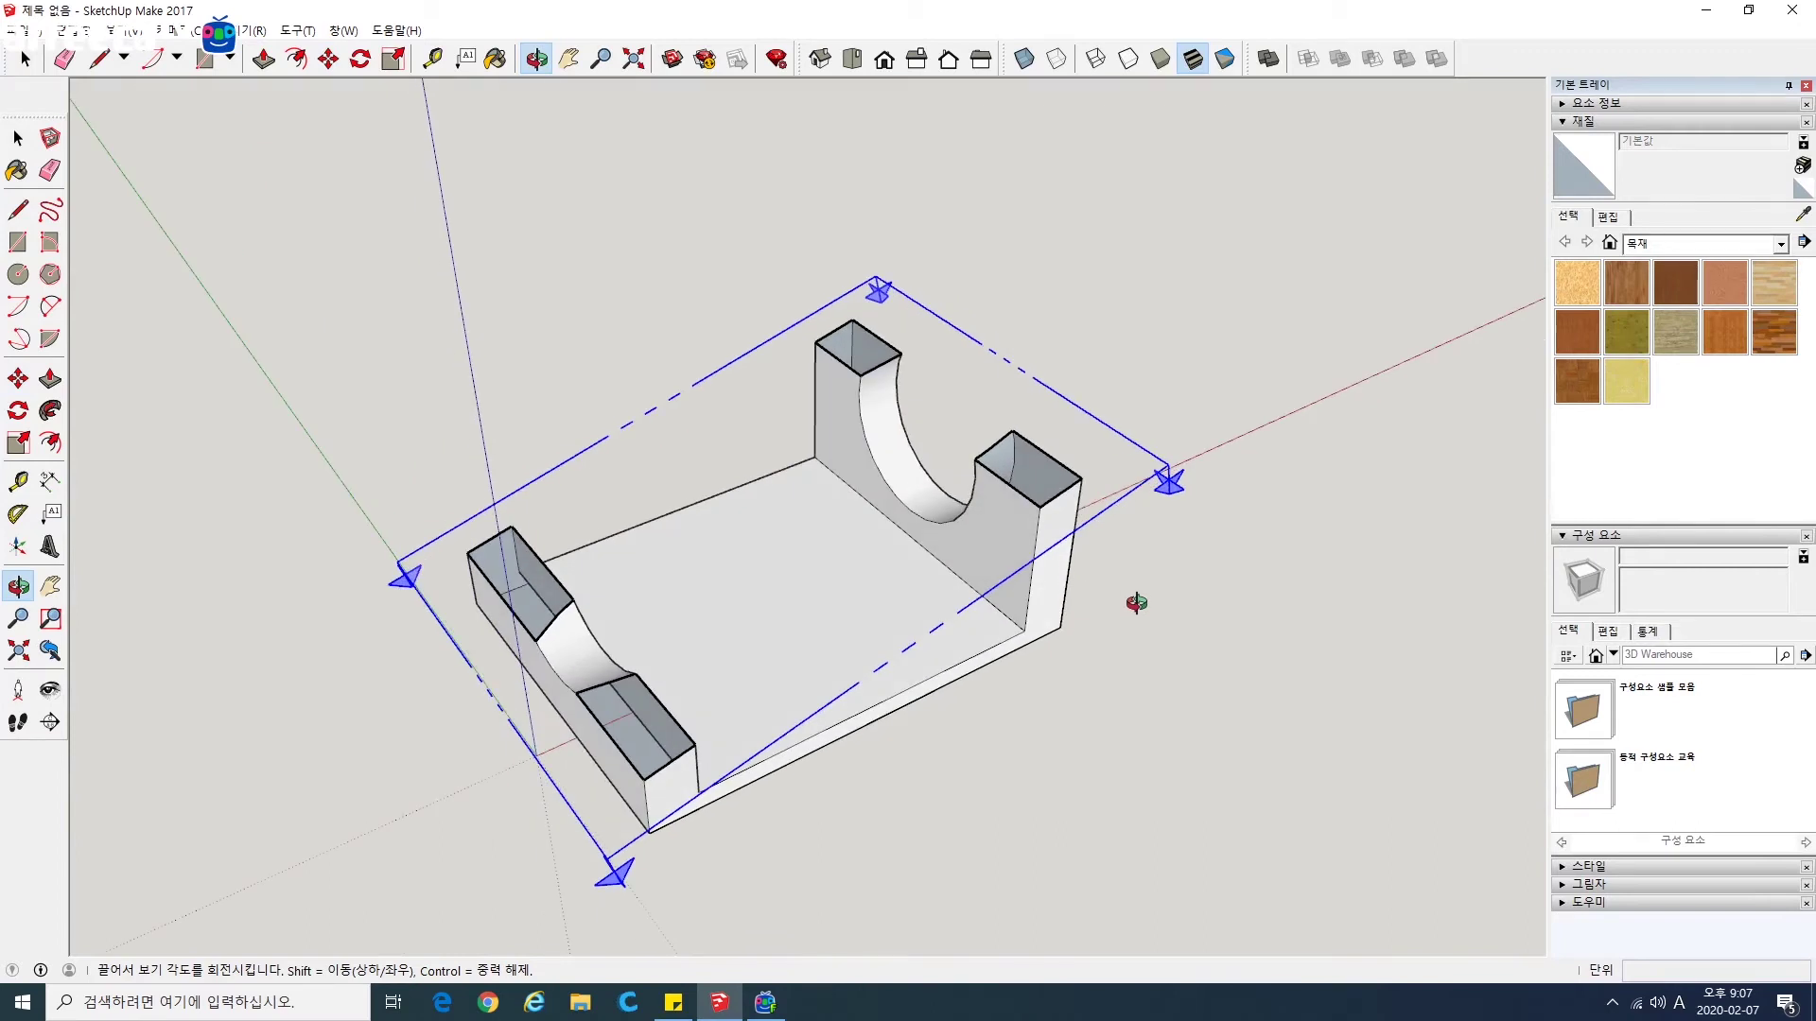
{"action": "key", "text": "m"}
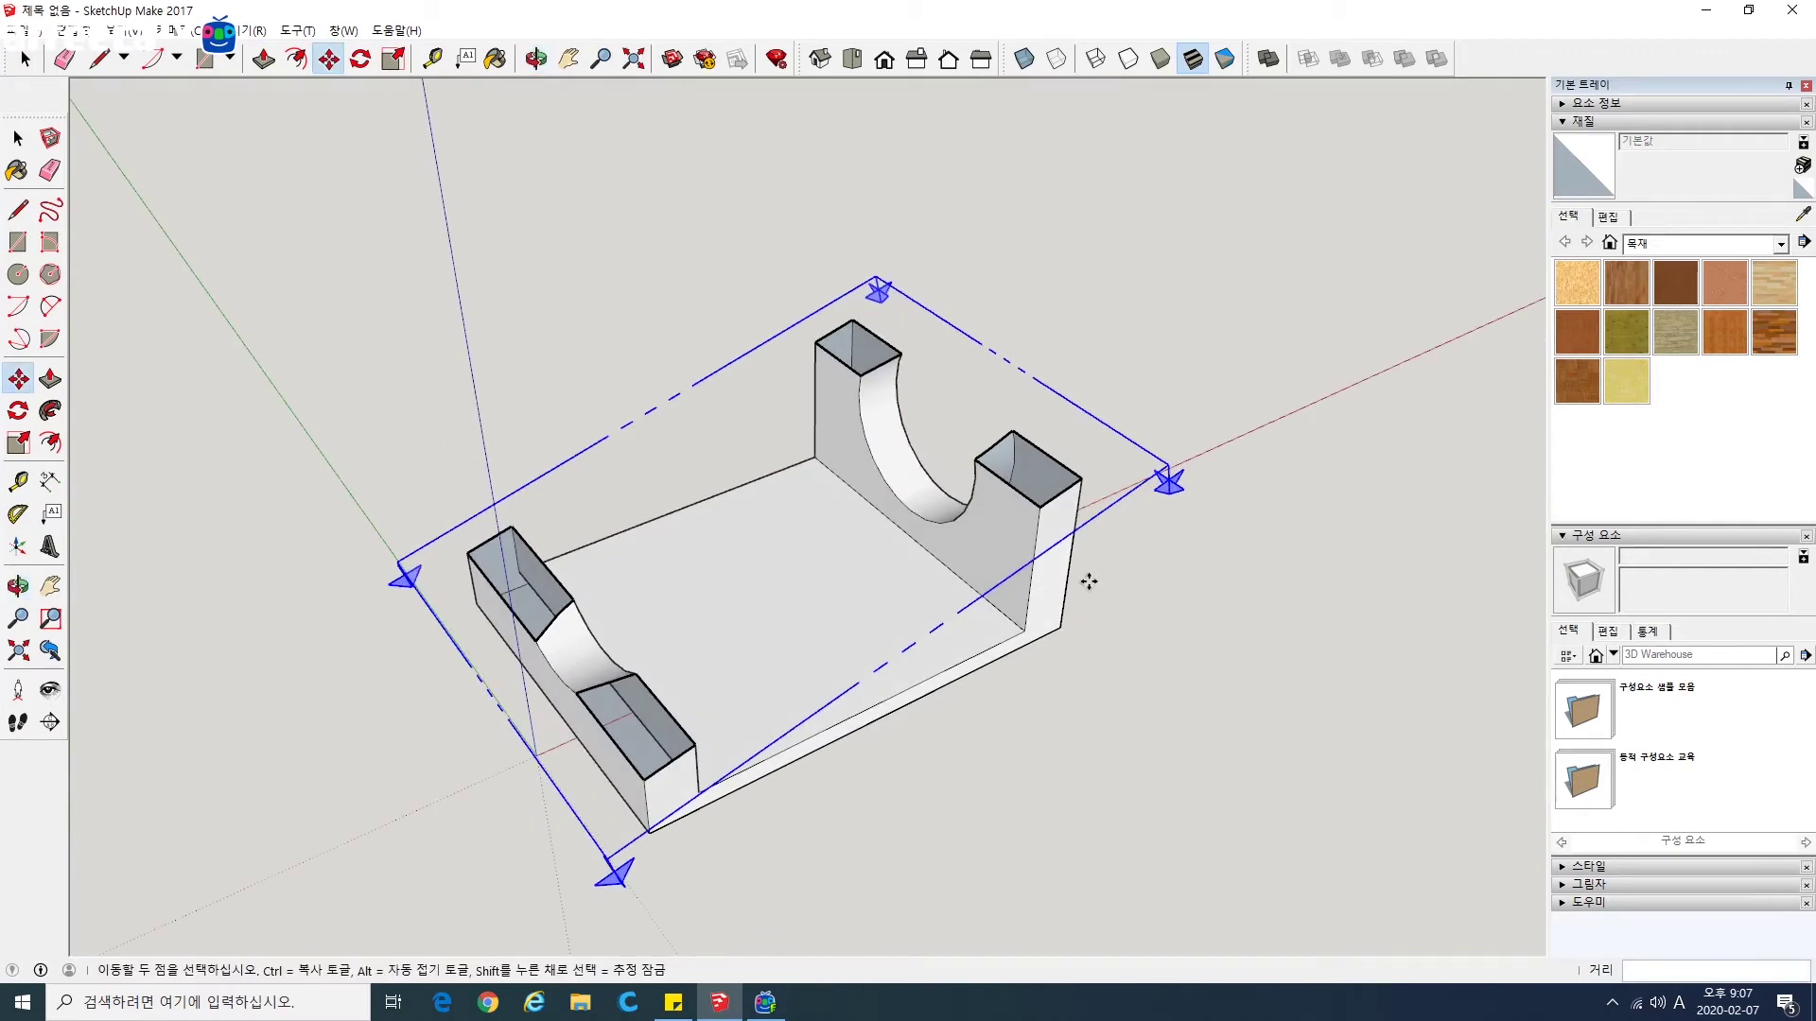
{"action": "key", "text": "o"}
{"action": "left_click_drag", "start_coordinate": [968, 647], "coordinate": [1180, 738]}
Step: Delete the section plane and the whole remaining bracket to empty the model
{"action": "left_click", "coordinate": [18, 138]}
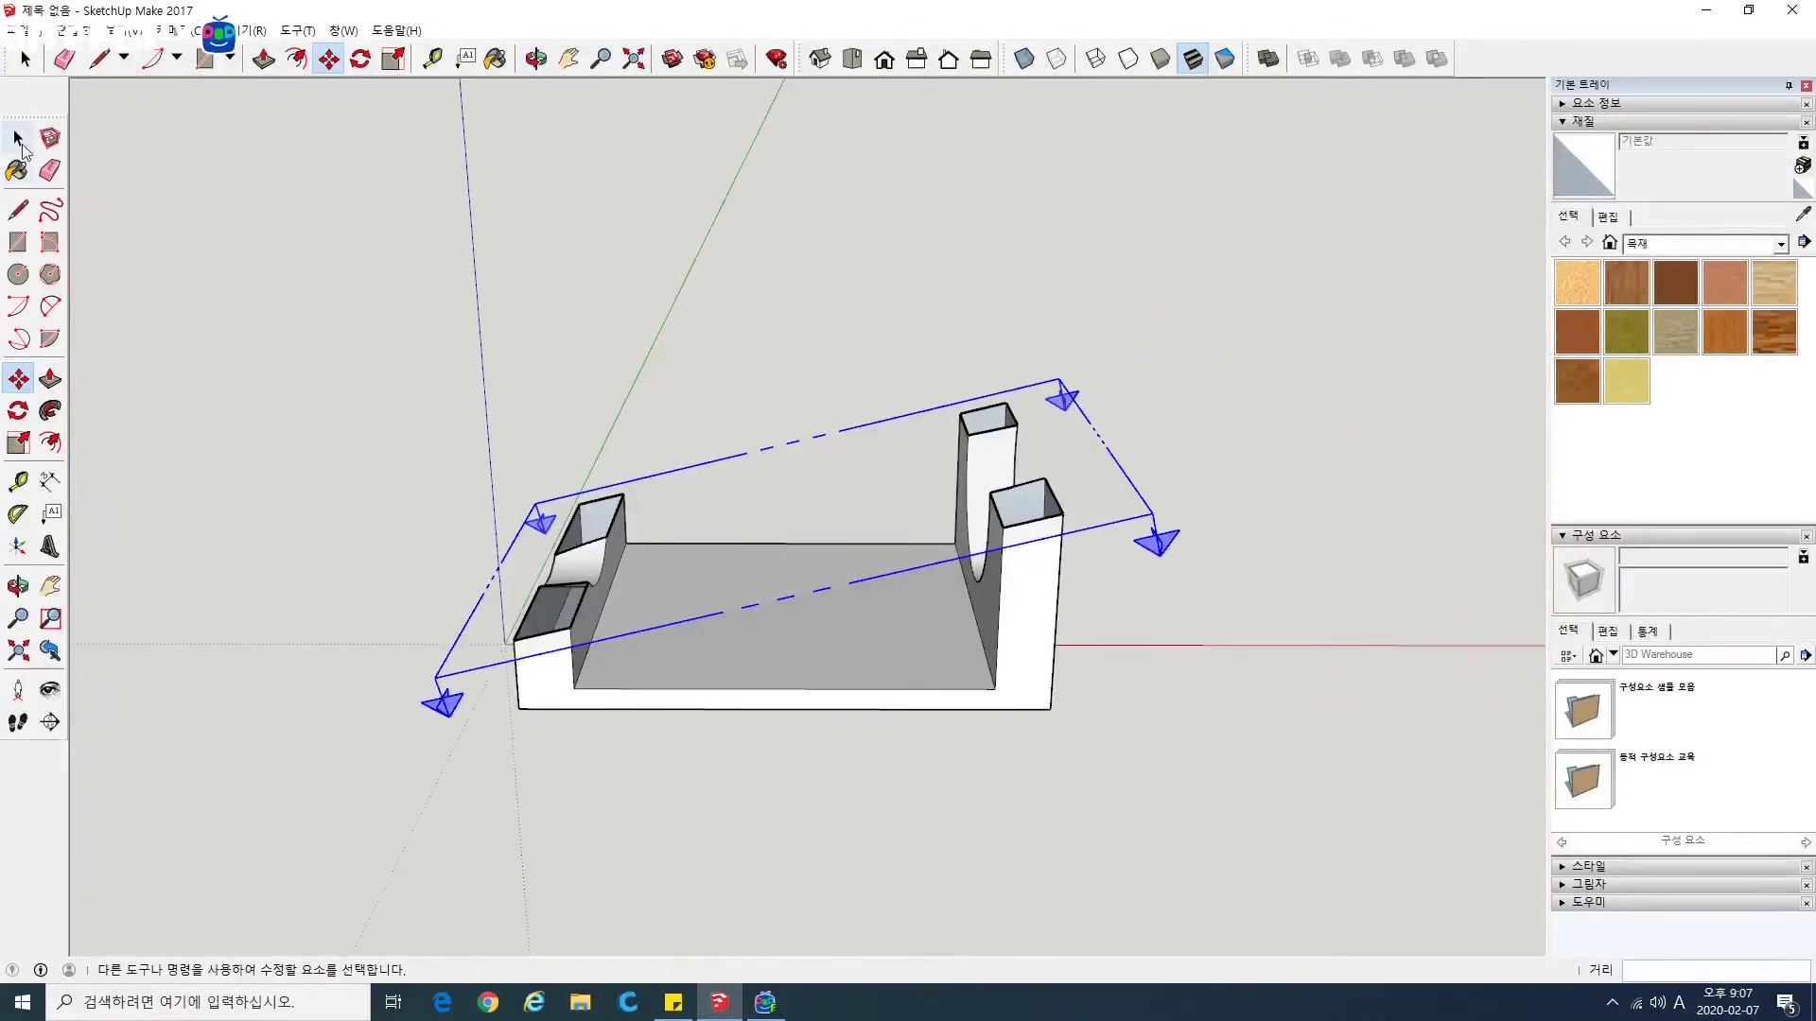
{"action": "left_click_drag", "start_coordinate": [344, 329], "coordinate": [1220, 815]}
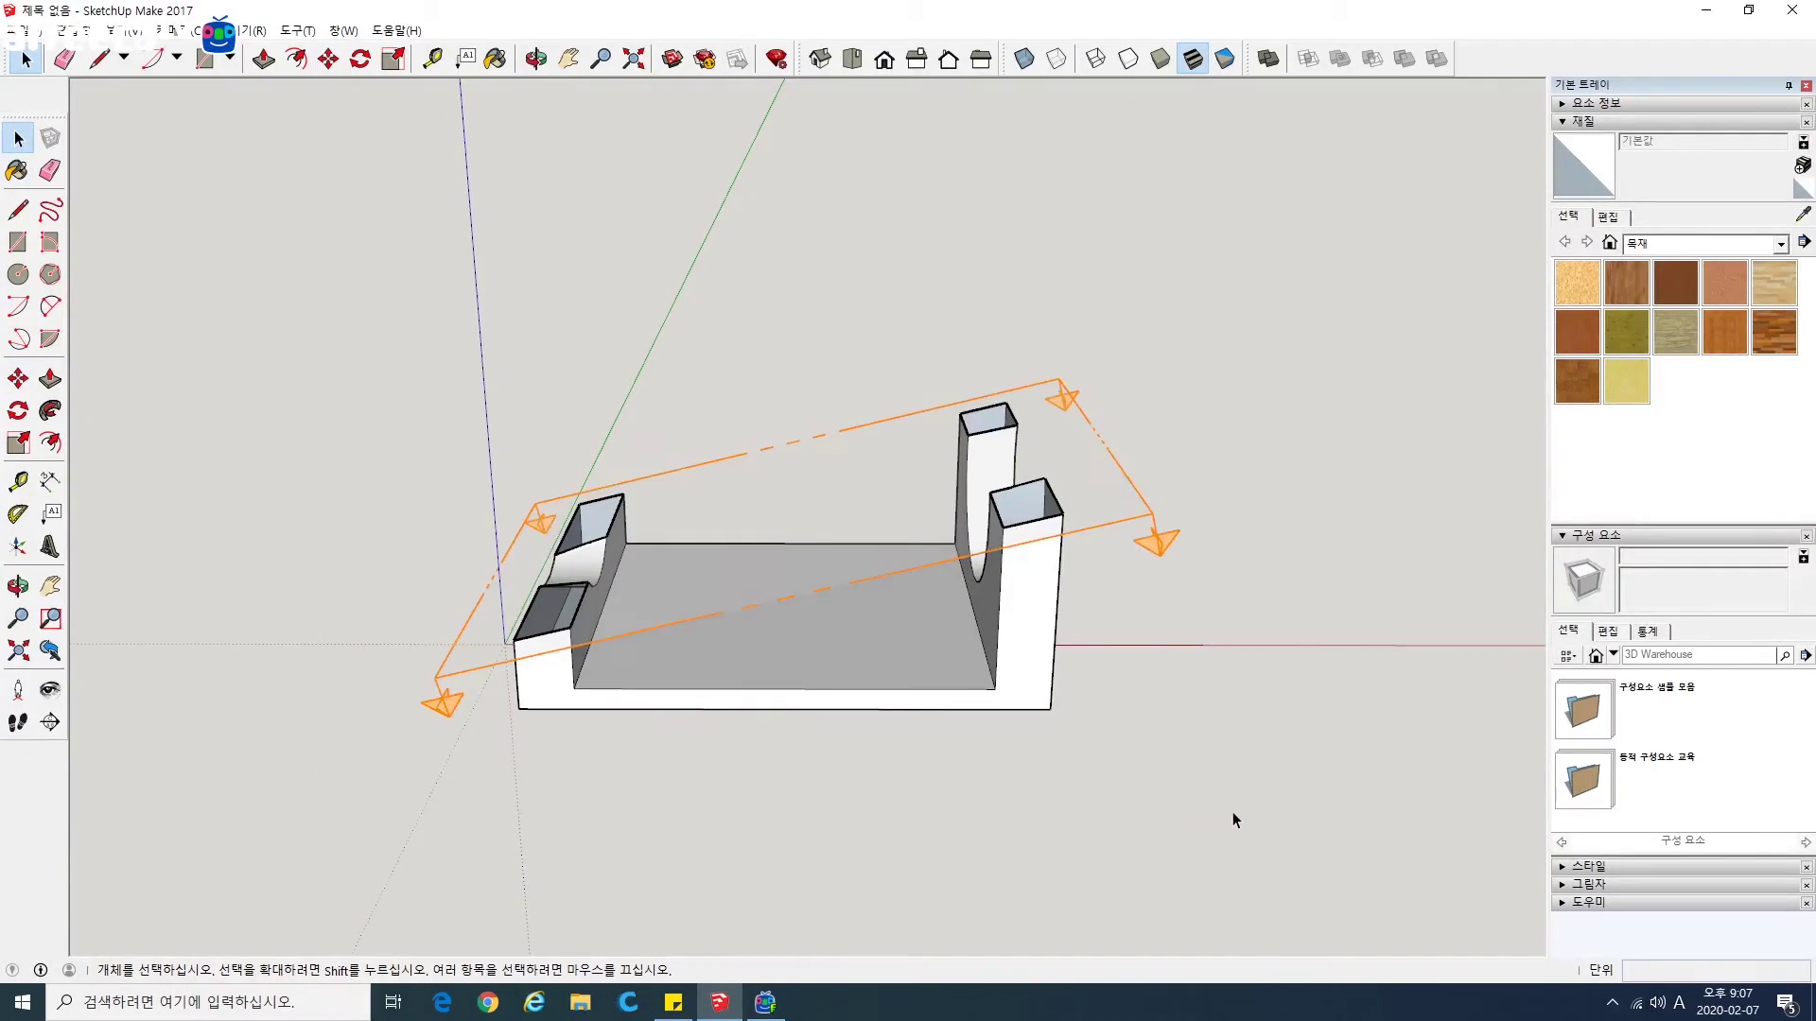
{"action": "left_click_drag", "start_coordinate": [354, 400], "coordinate": [354, 398]}
{"action": "left_click", "coordinate": [353, 379]}
{"action": "left_click", "coordinate": [539, 521]}
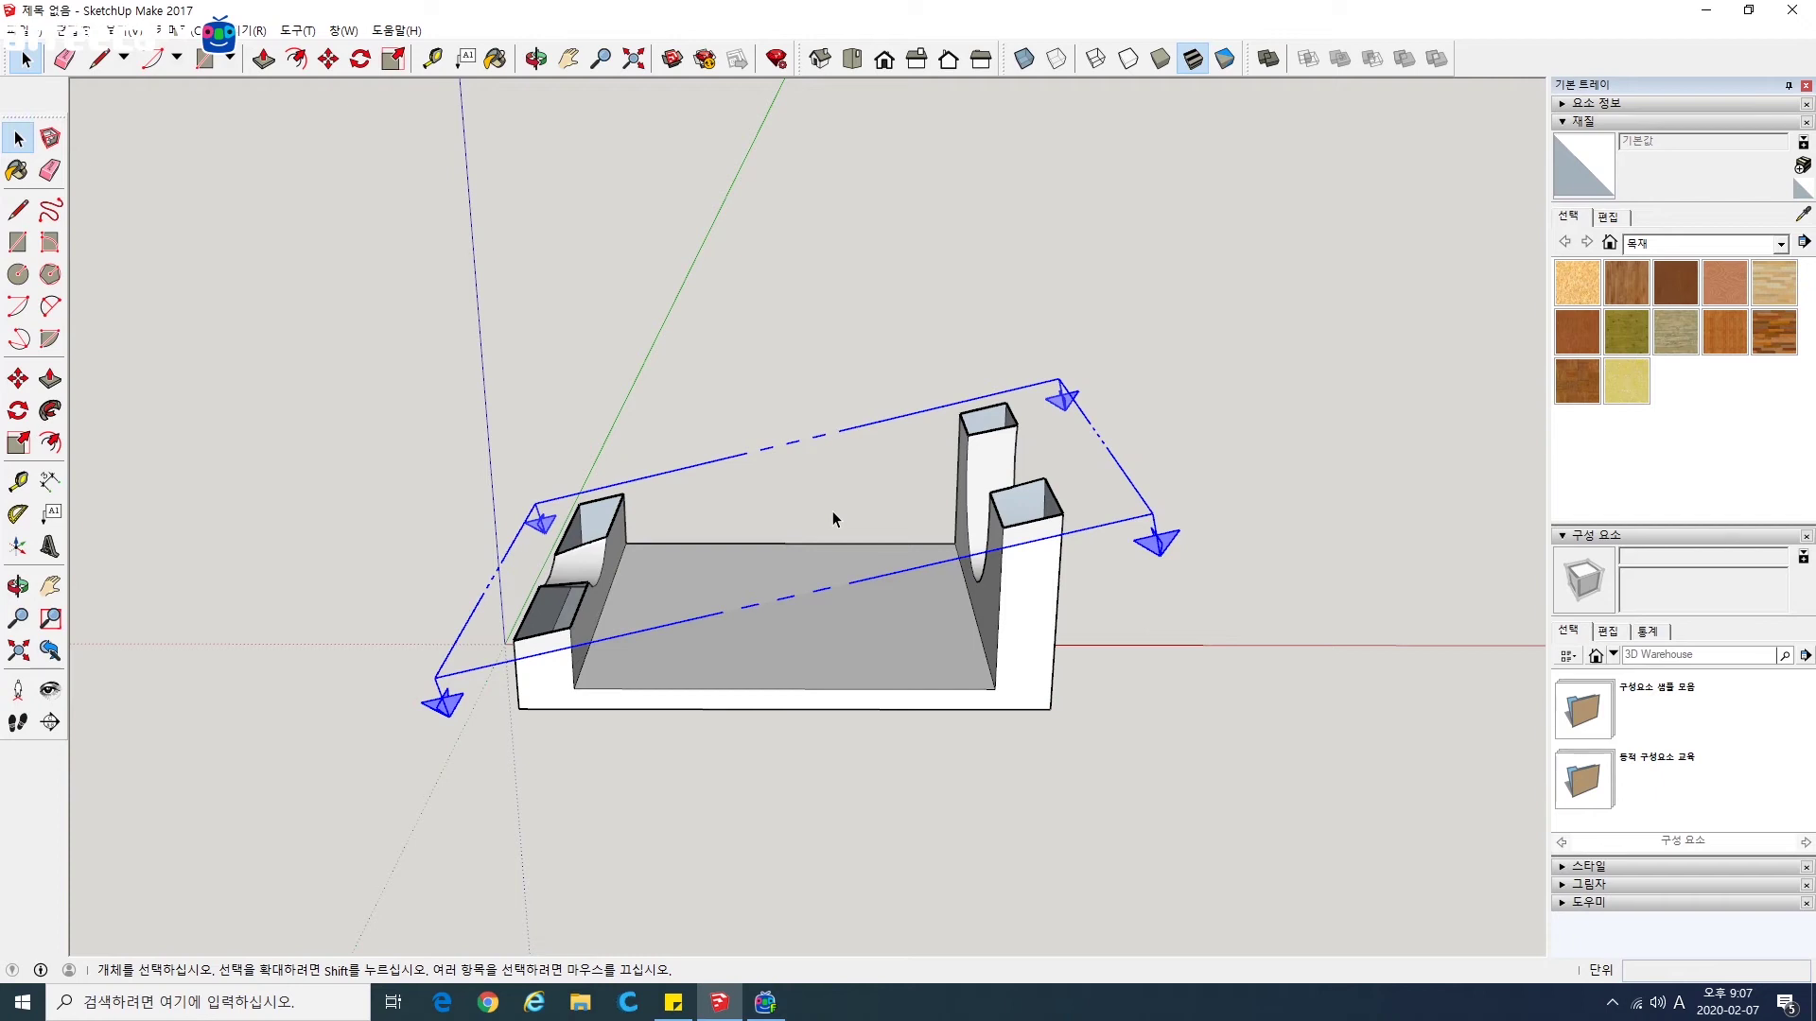
{"action": "key", "text": "Delete"}
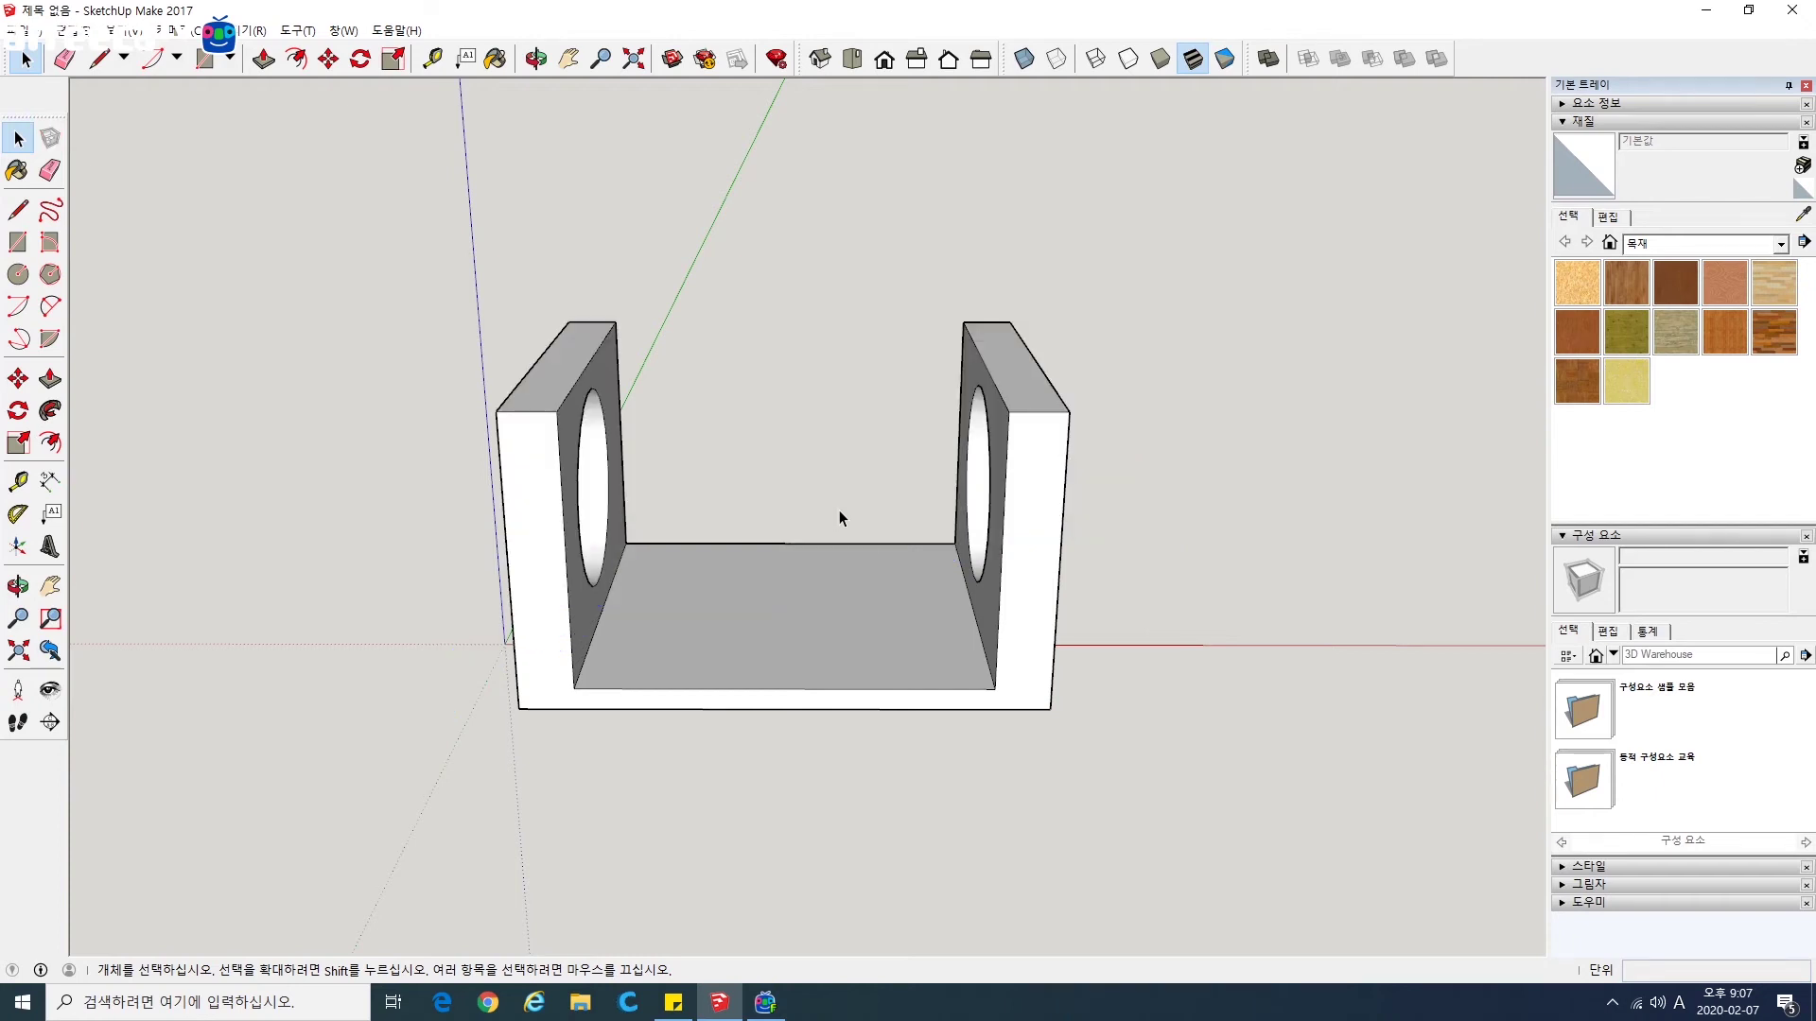
{"action": "left_click_drag", "start_coordinate": [1142, 780], "coordinate": [433, 286]}
{"action": "key", "text": "Delete"}
{"action": "middle_click_drag", "start_coordinate": [734, 403], "coordinate": [719, 481]}
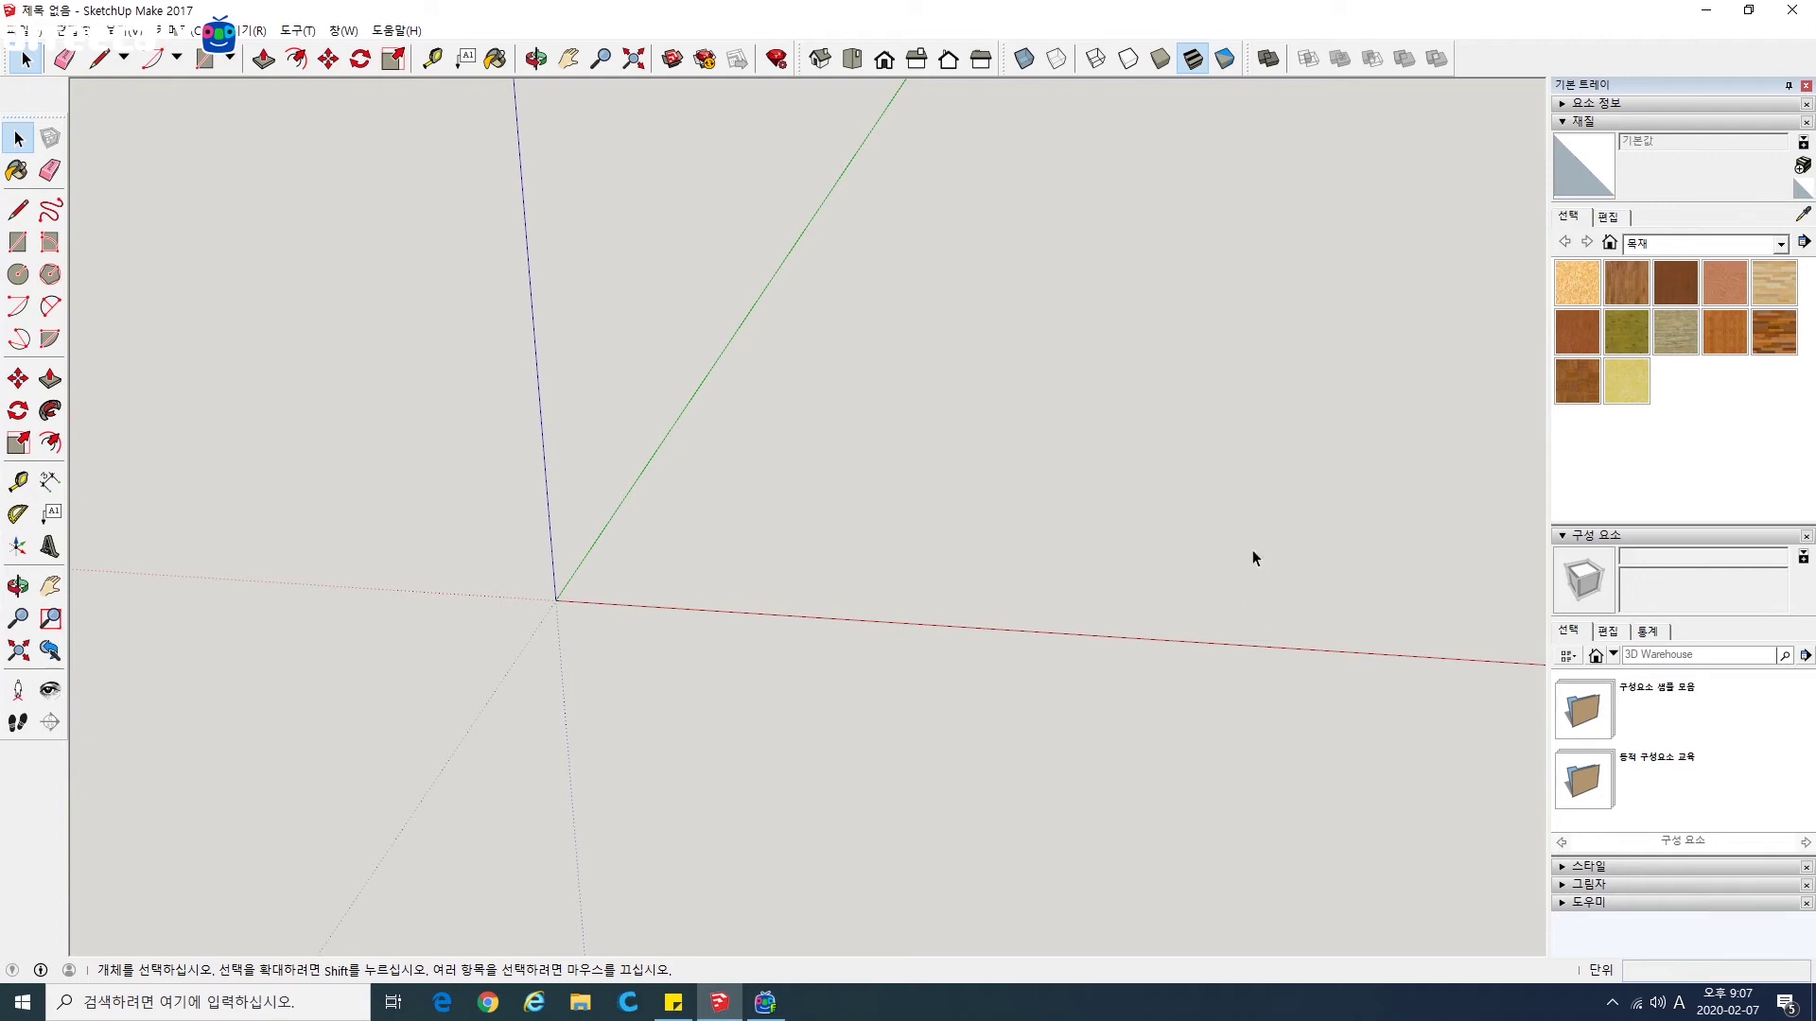
Step: Collapse the components and materials sections of the default tray and add the layers section to it
{"action": "left_click", "coordinate": [1566, 536]}
{"action": "middle_click_drag", "start_coordinate": [1287, 600], "coordinate": [1260, 647], "text": "shift"}
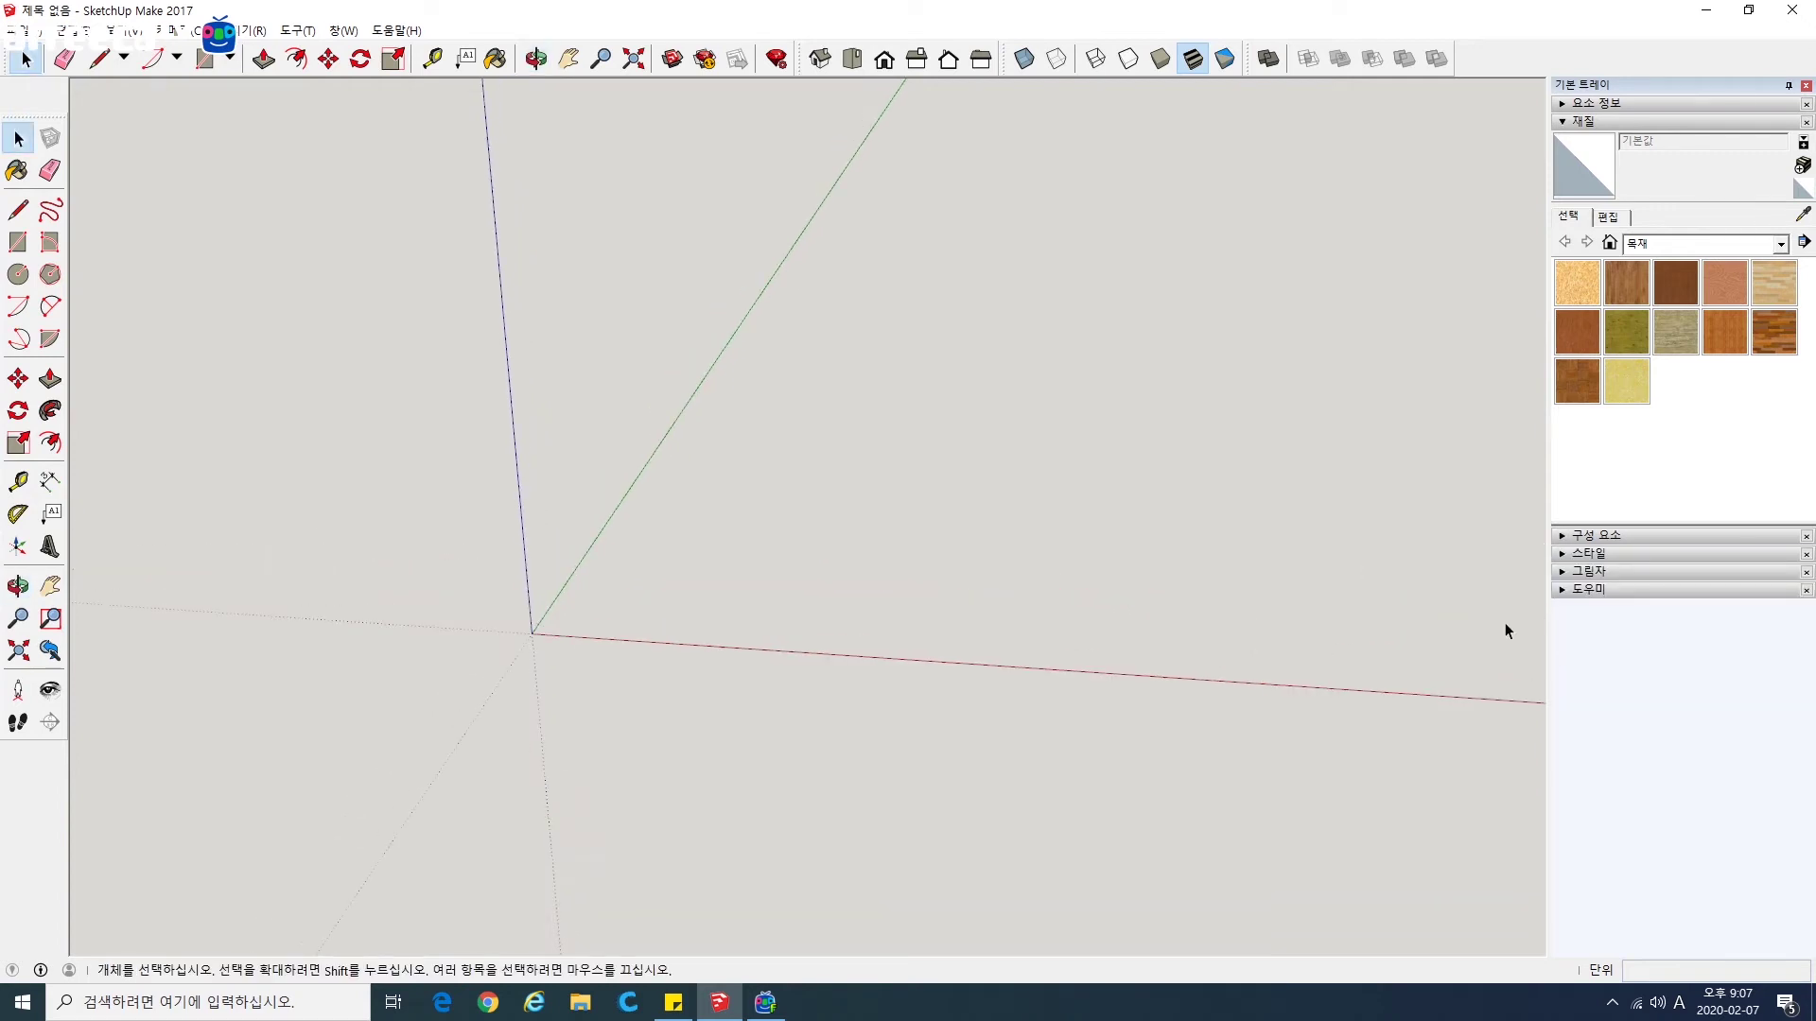
{"action": "left_click", "coordinate": [1561, 122]}
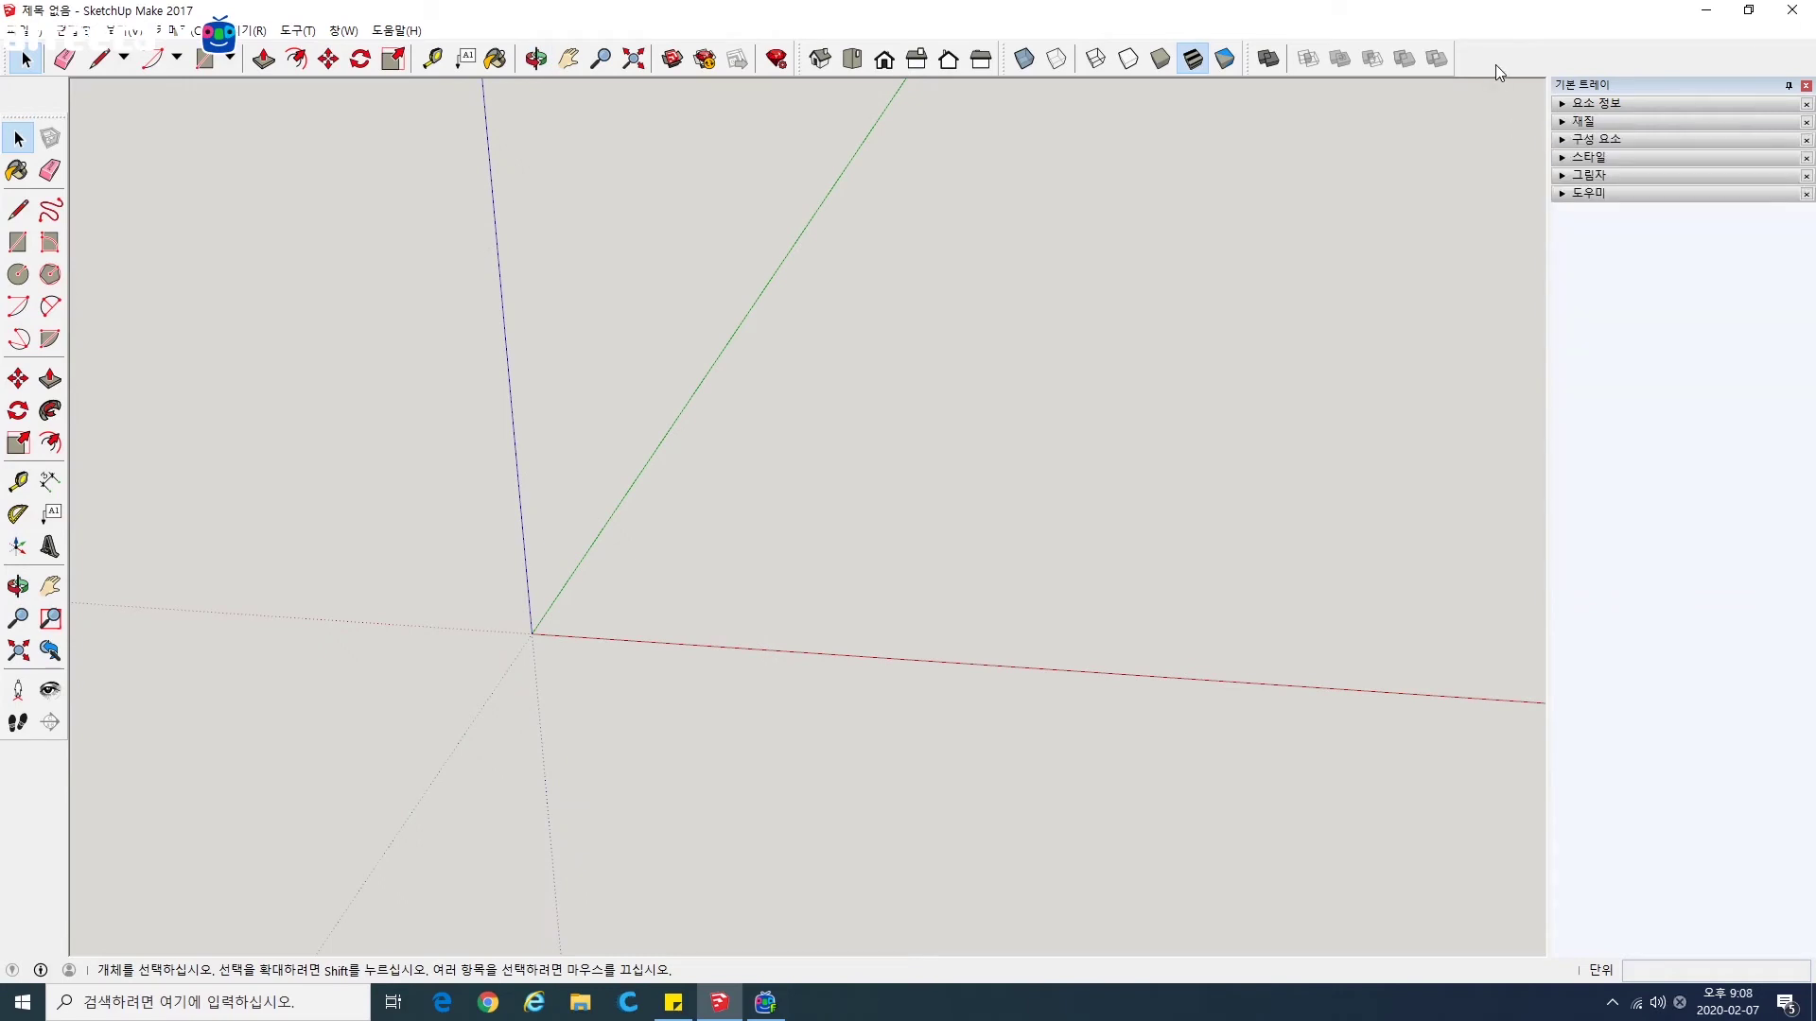
{"action": "left_click", "coordinate": [348, 32]}
{"action": "mouse_move", "coordinate": [402, 56]}
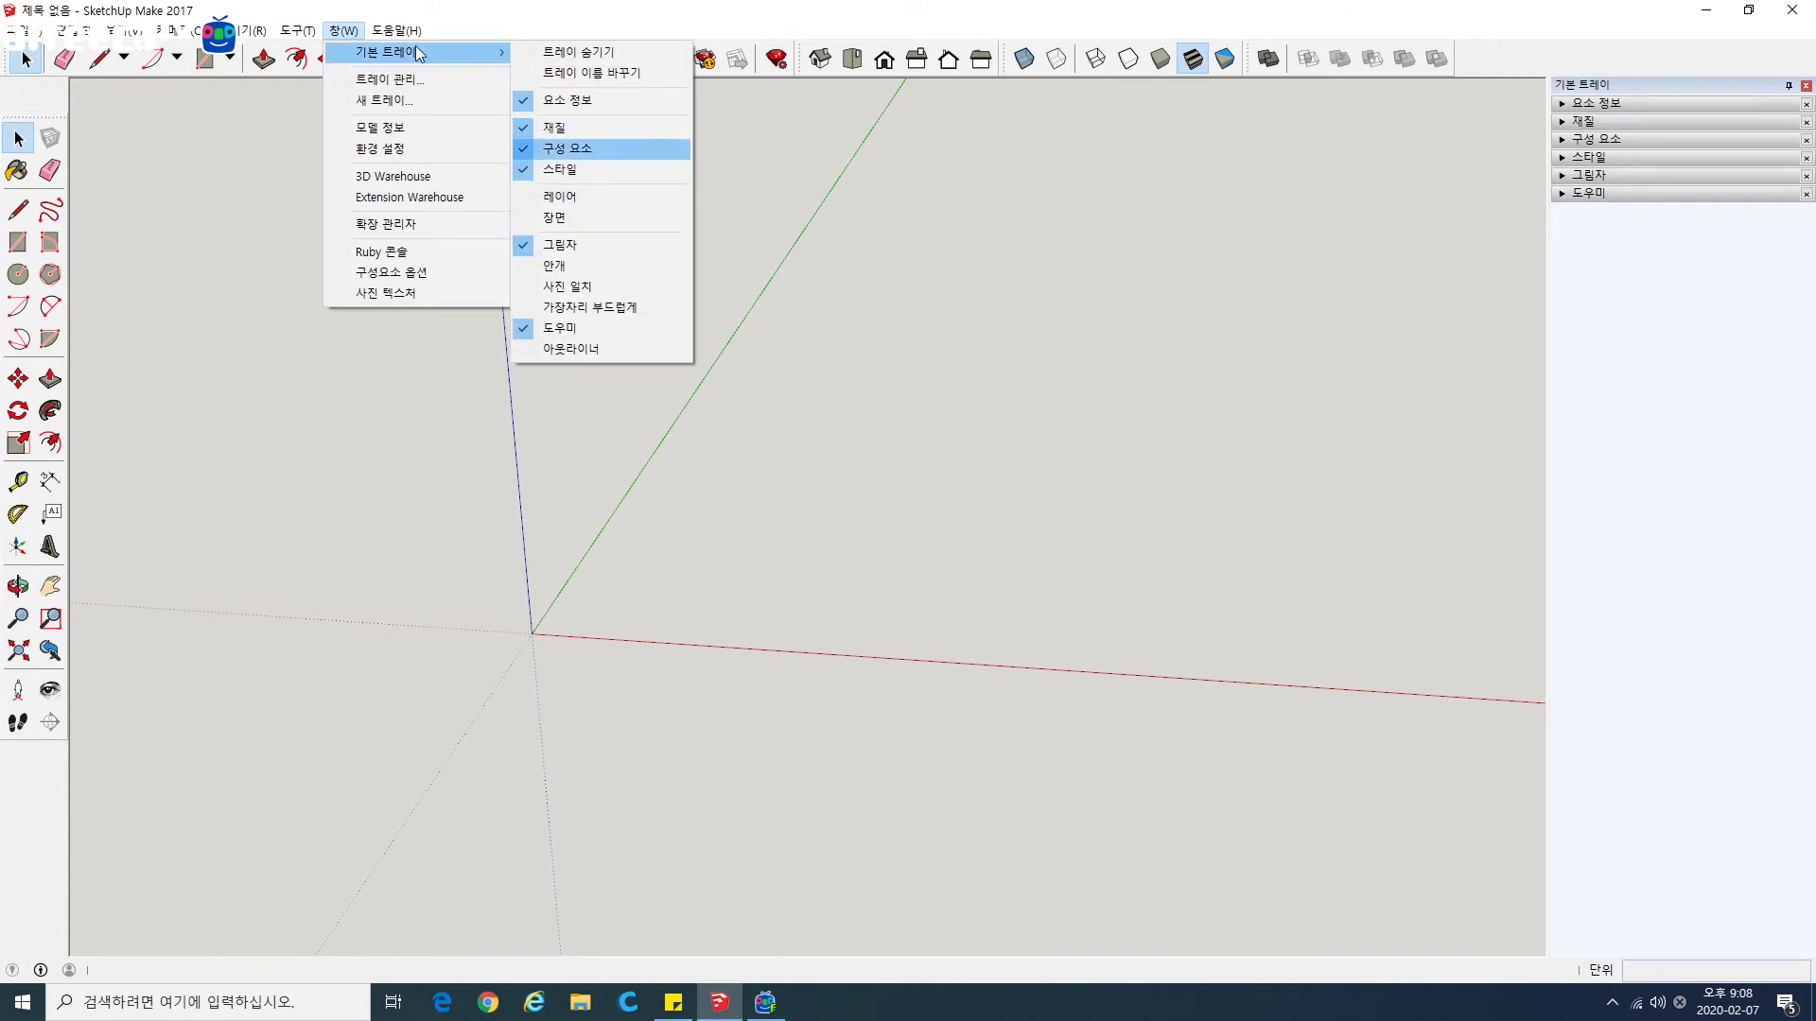
{"action": "left_click", "coordinate": [562, 196]}
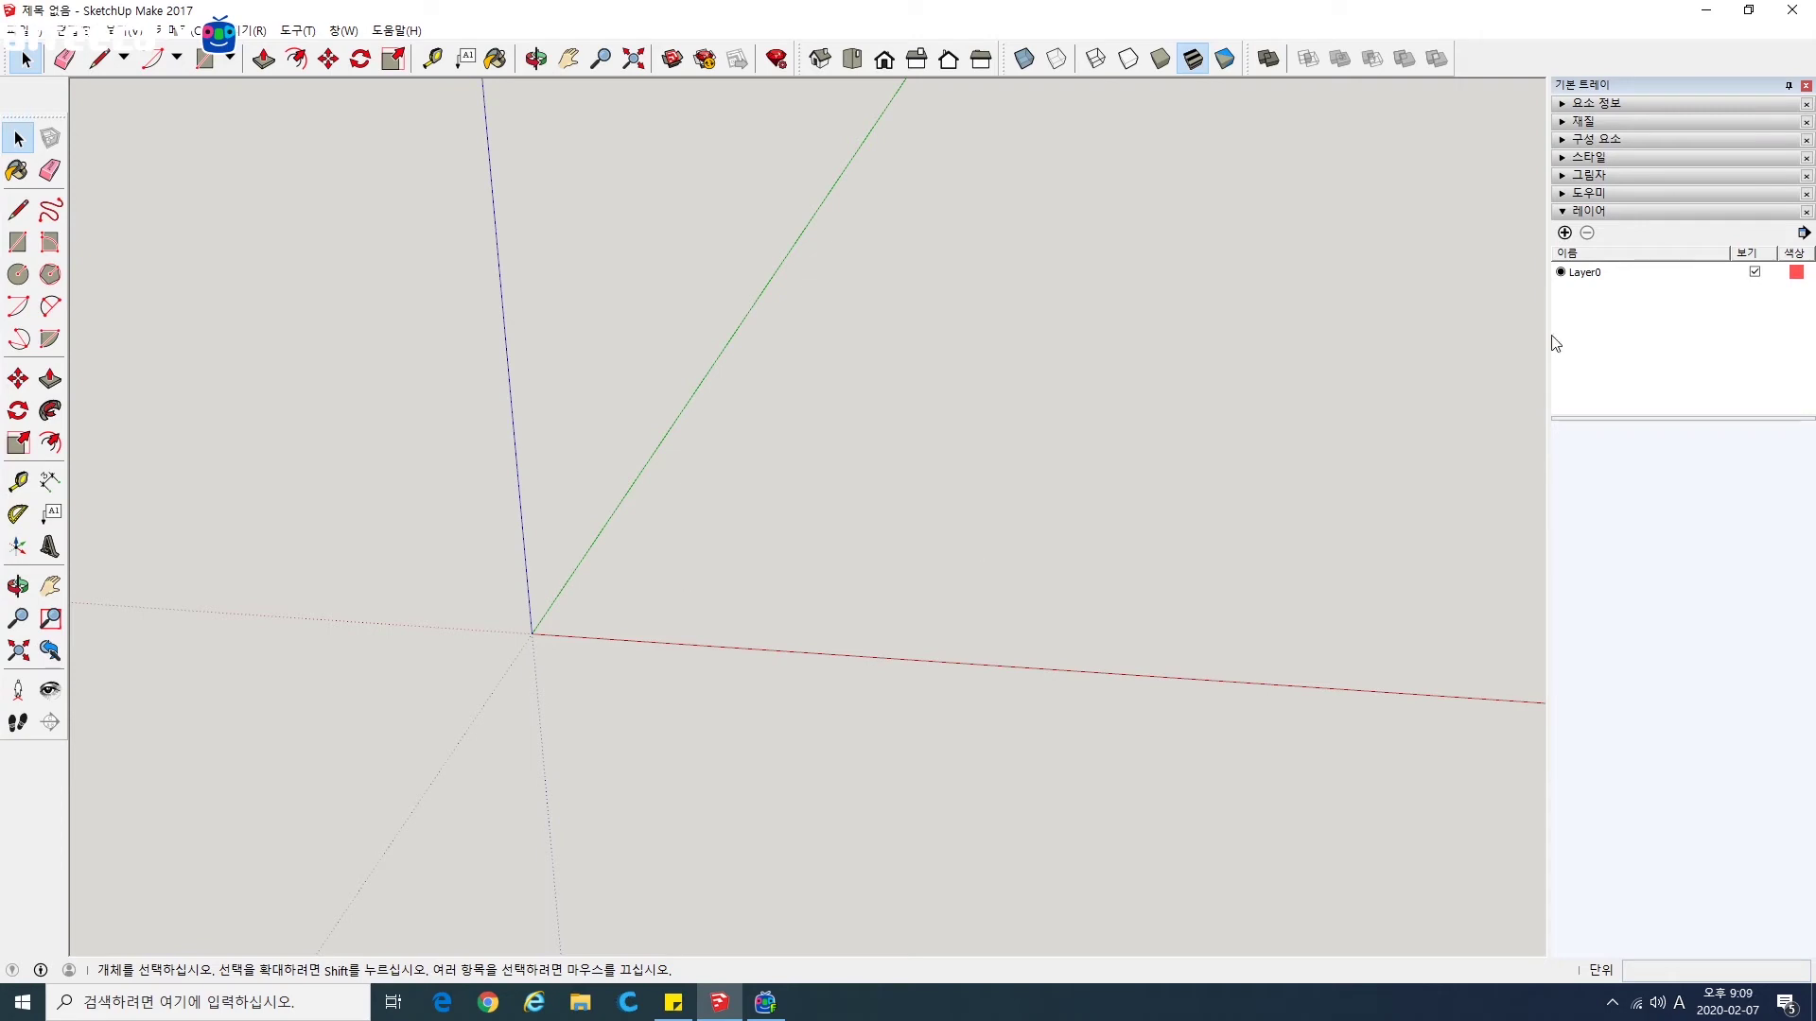
Step: Add two new layers with their default names
{"action": "left_click", "coordinate": [1563, 237]}
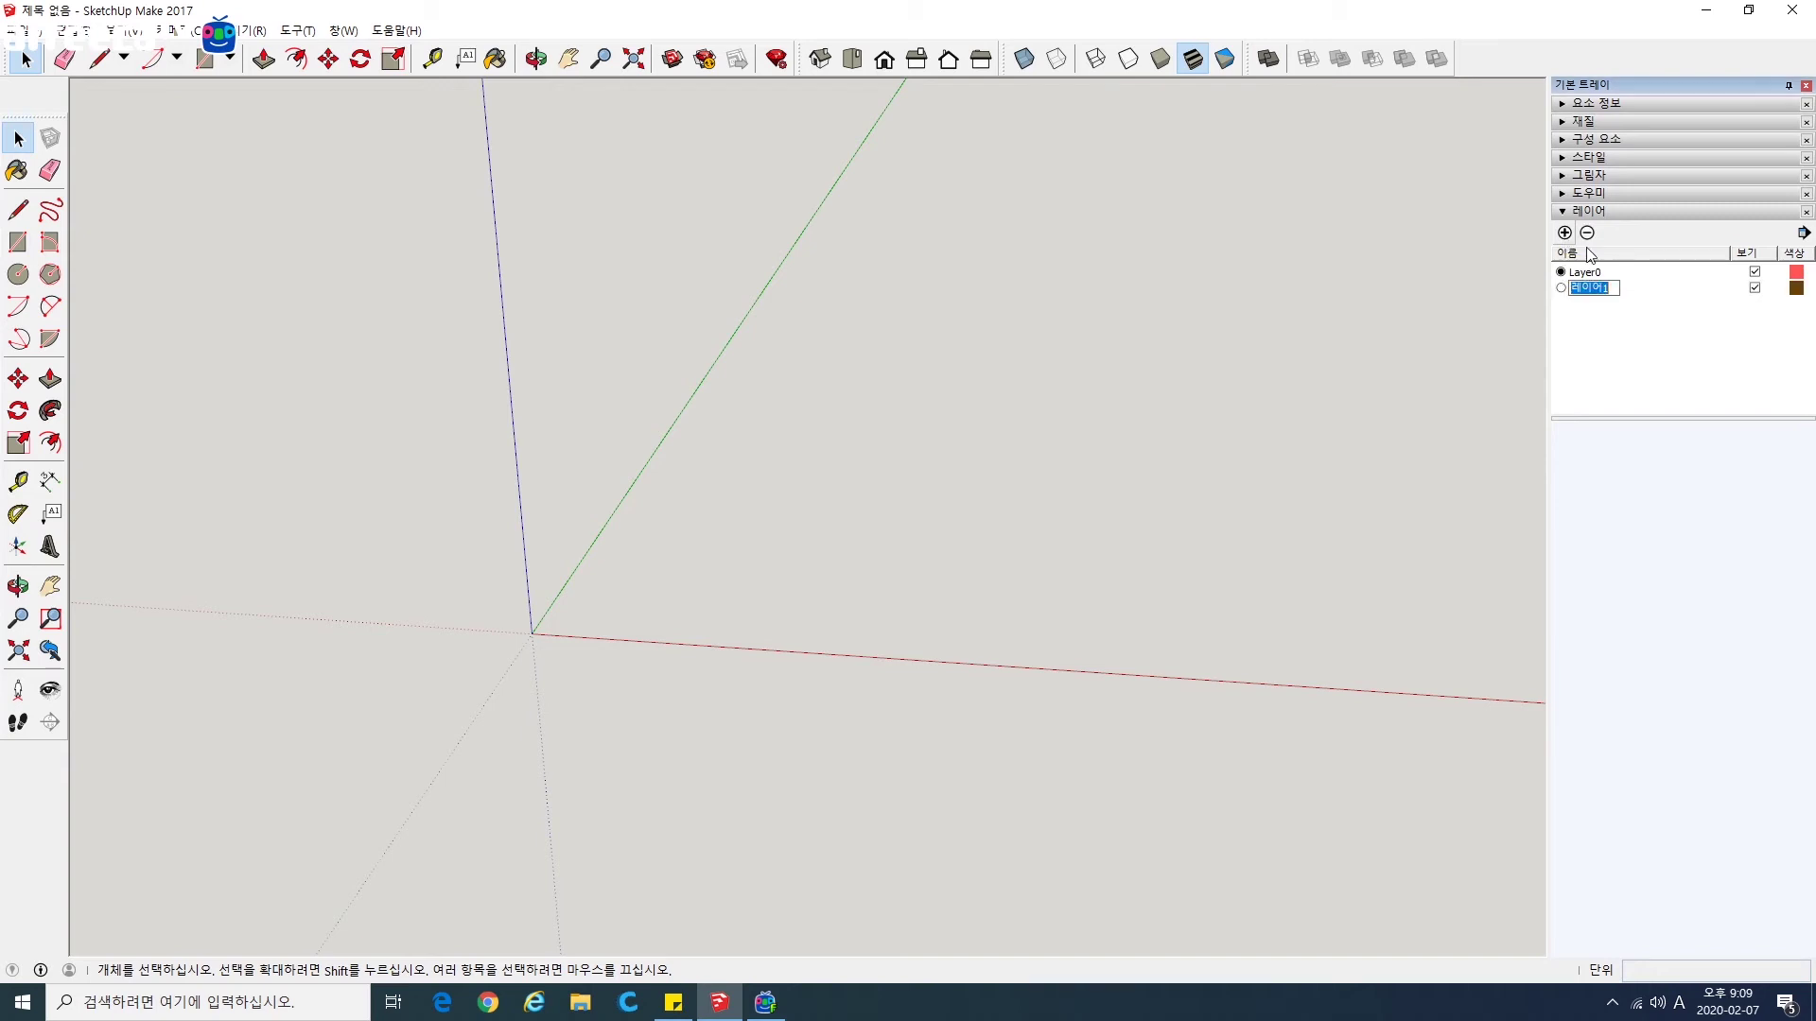
{"action": "left_click", "coordinate": [1615, 326]}
{"action": "left_click", "coordinate": [1605, 286]}
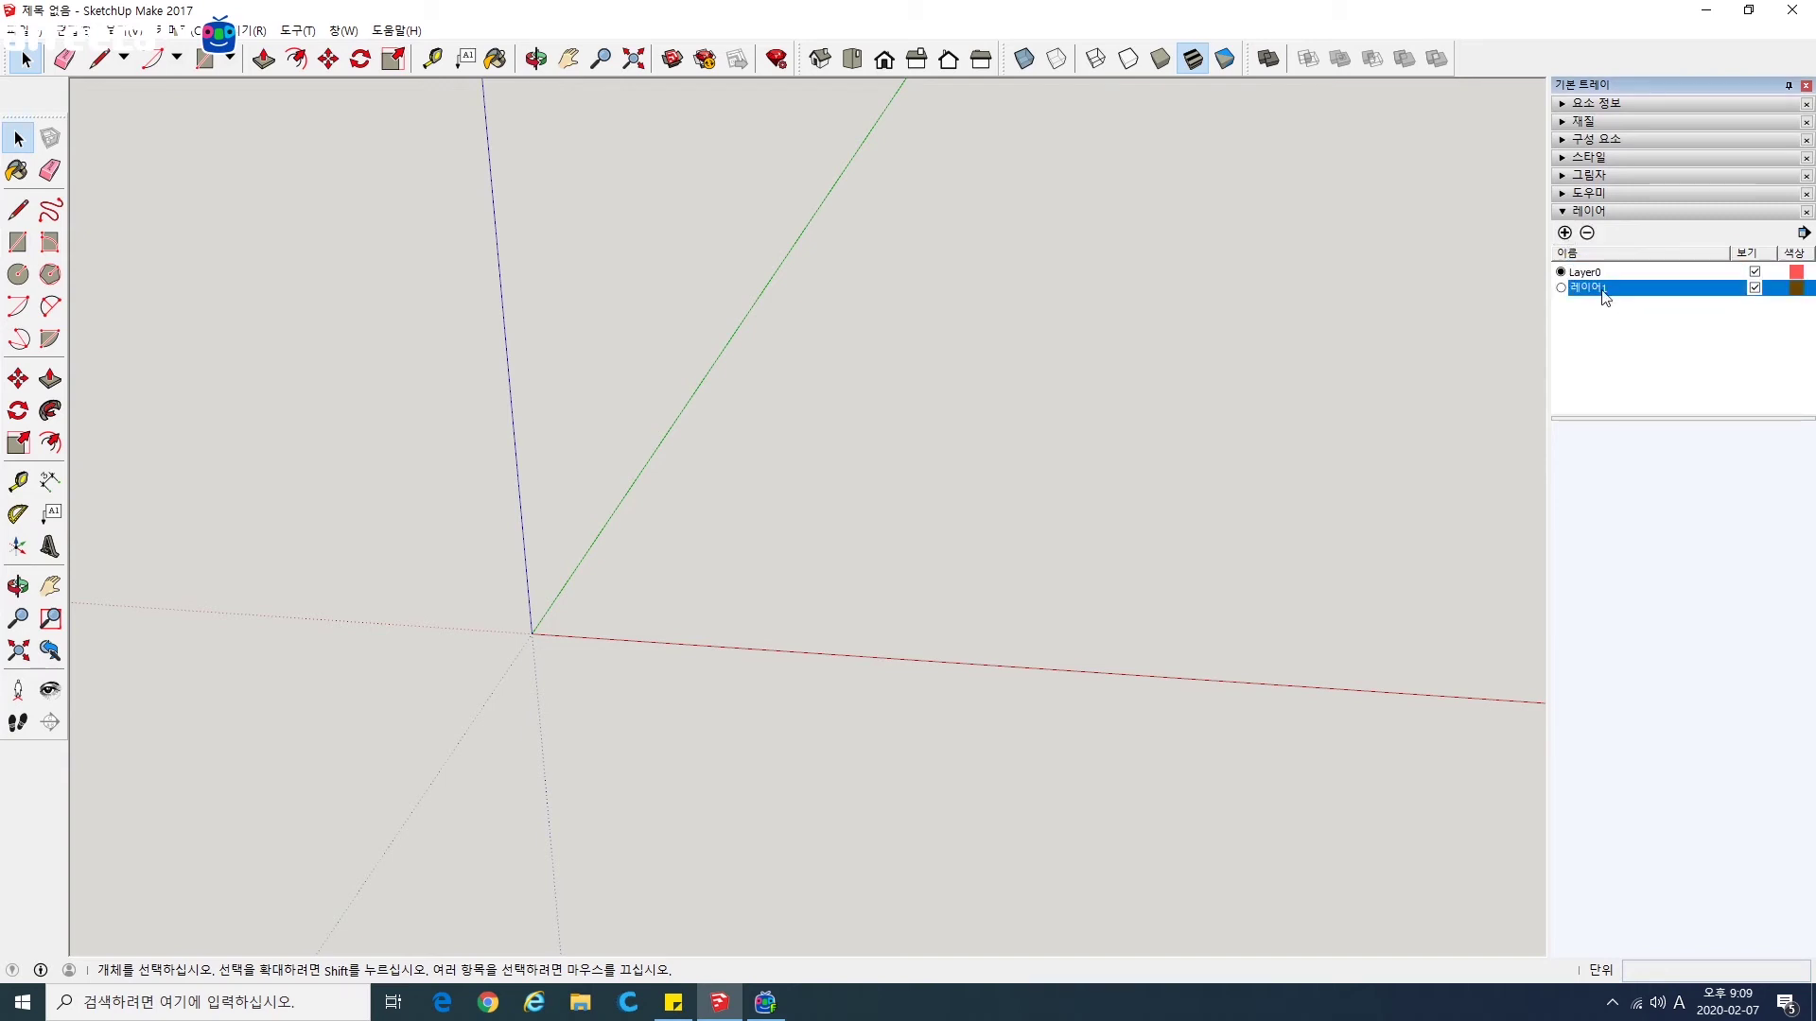
{"action": "left_click", "coordinate": [1564, 233]}
{"action": "left_click", "coordinate": [1621, 340]}
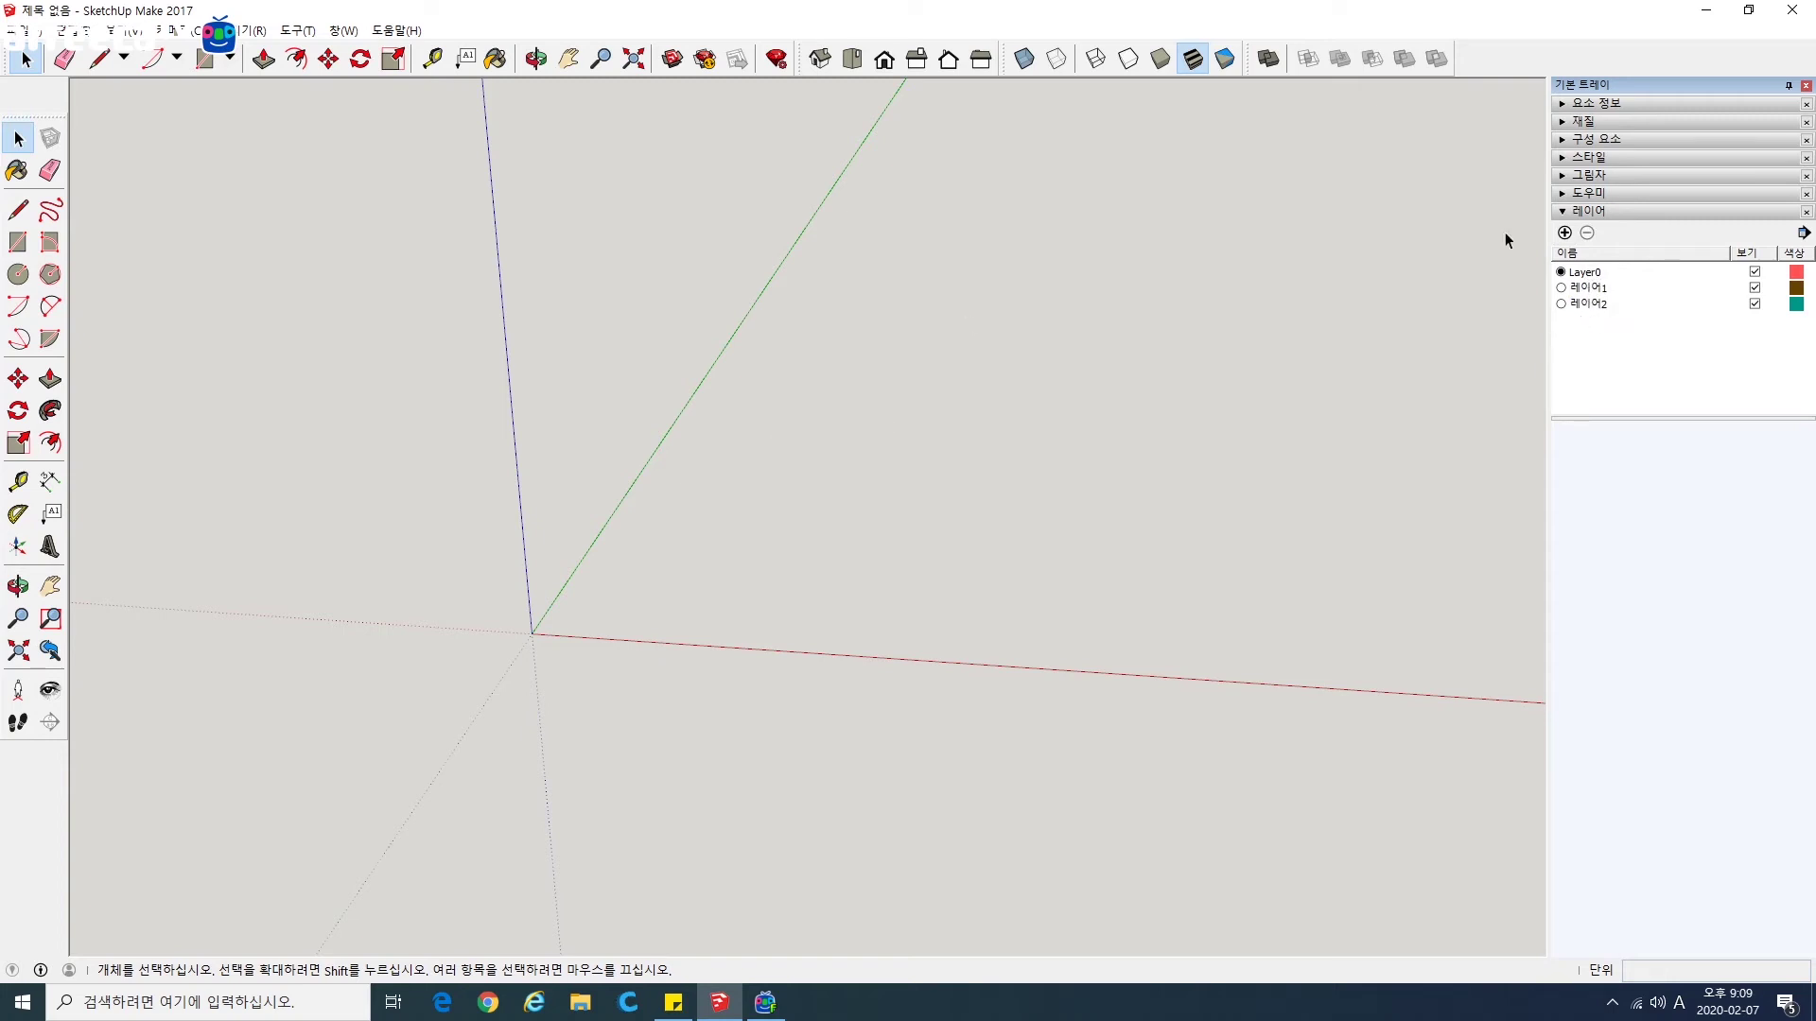
Step: With Layer0 as the active layer, draw a rectangle on the ground plane starting from the origin
{"action": "left_click", "coordinate": [1562, 274]}
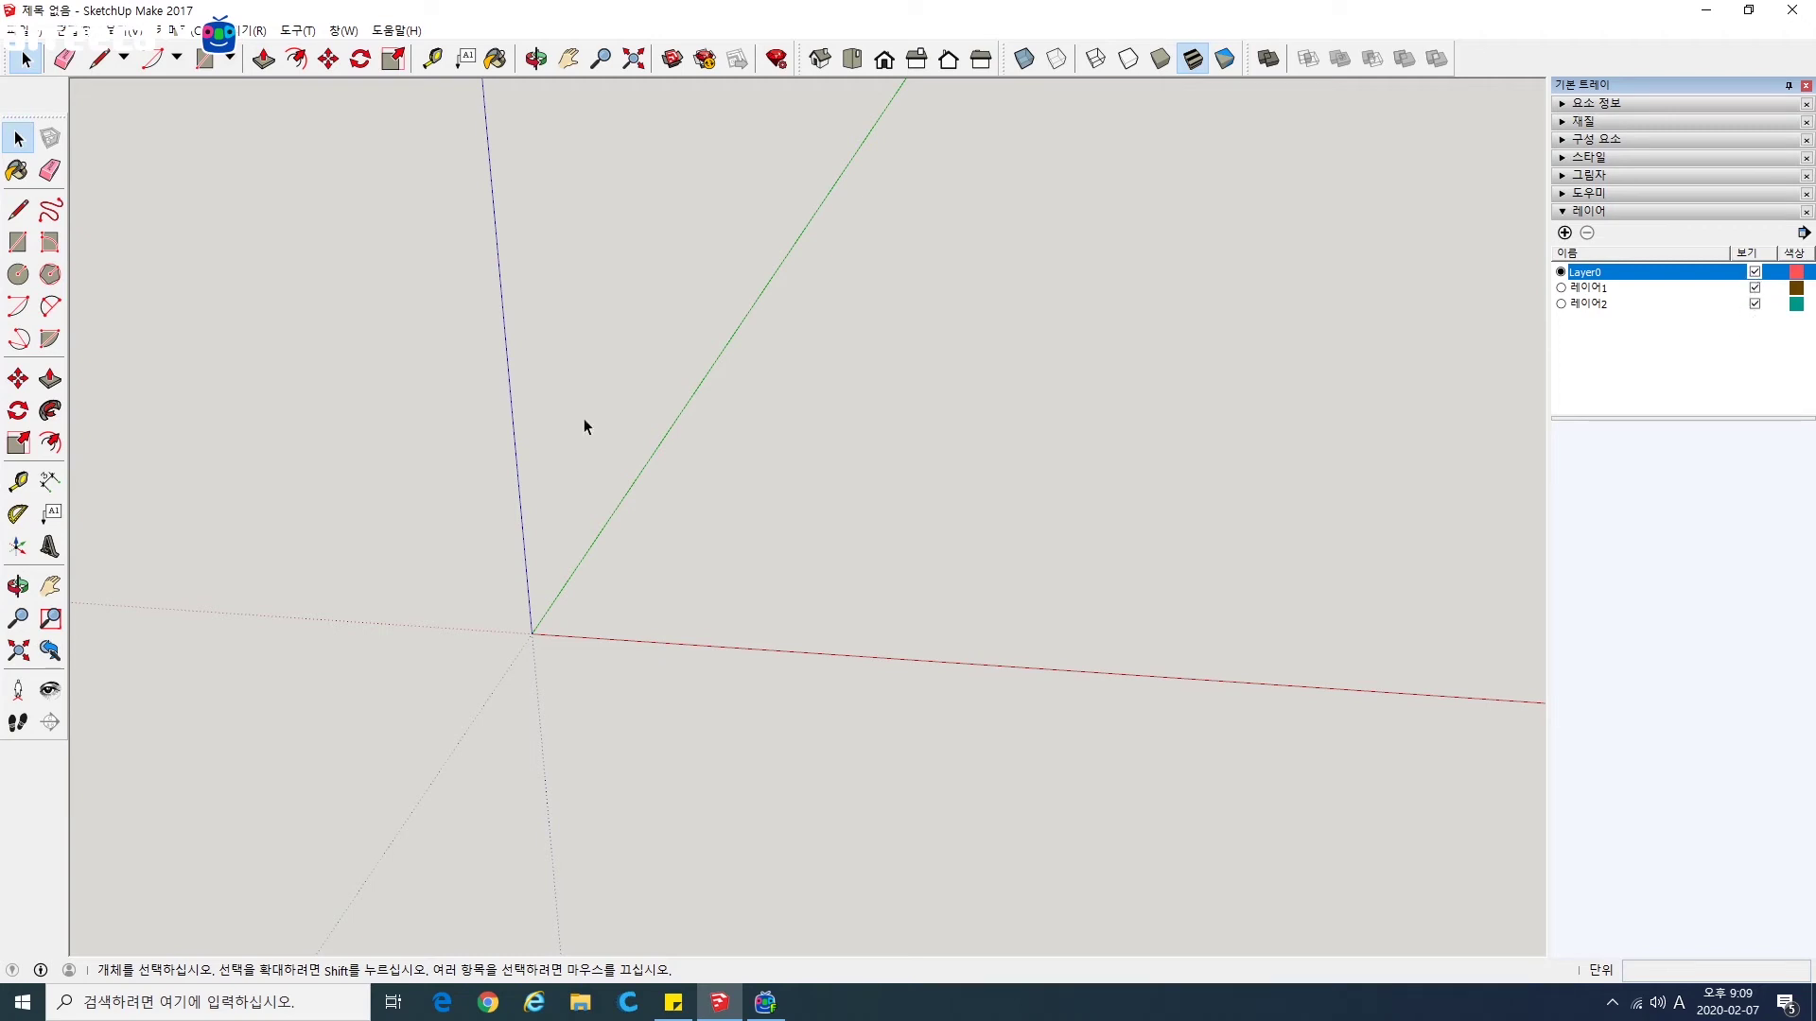
{"action": "left_click", "coordinate": [18, 242]}
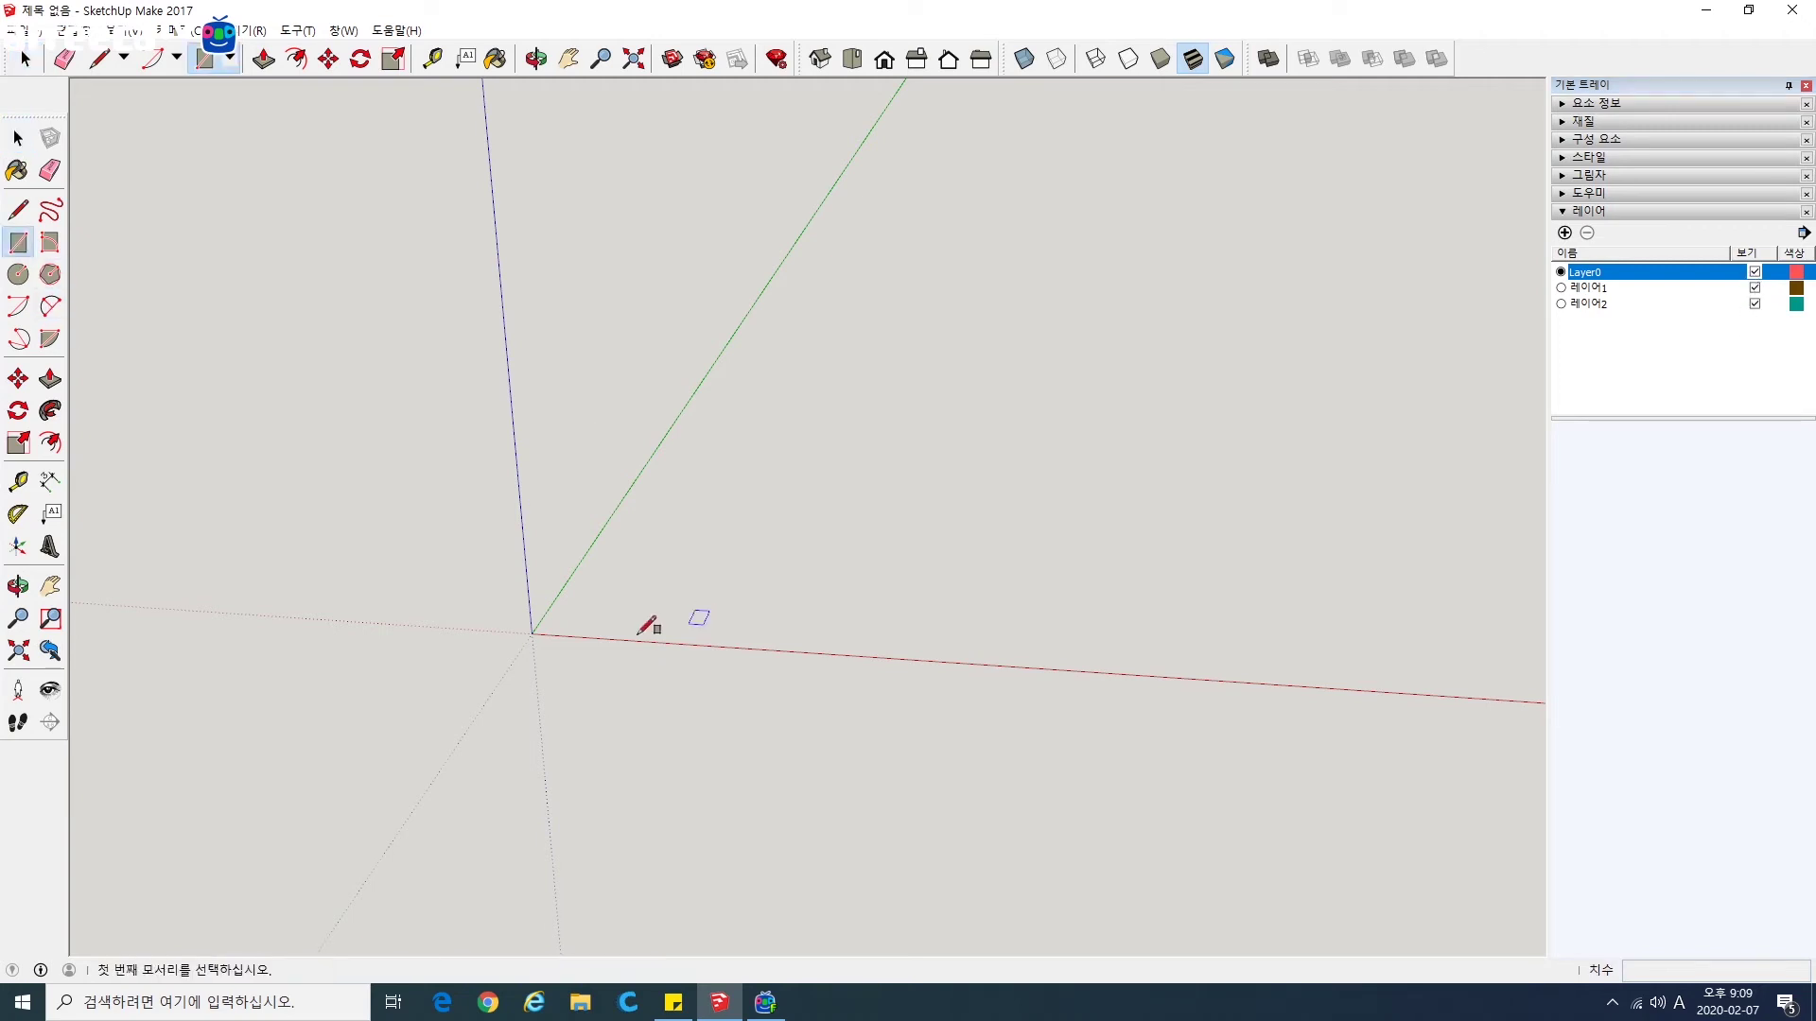
{"action": "left_click", "coordinate": [531, 633]}
{"action": "left_click", "coordinate": [1111, 356]}
{"action": "middle_click_drag", "start_coordinate": [450, 454], "coordinate": [190, 479]}
Step: Push/Pull the rectangle upward about 570 mm into a solid box and leave nothing selected
{"action": "left_click", "coordinate": [50, 380]}
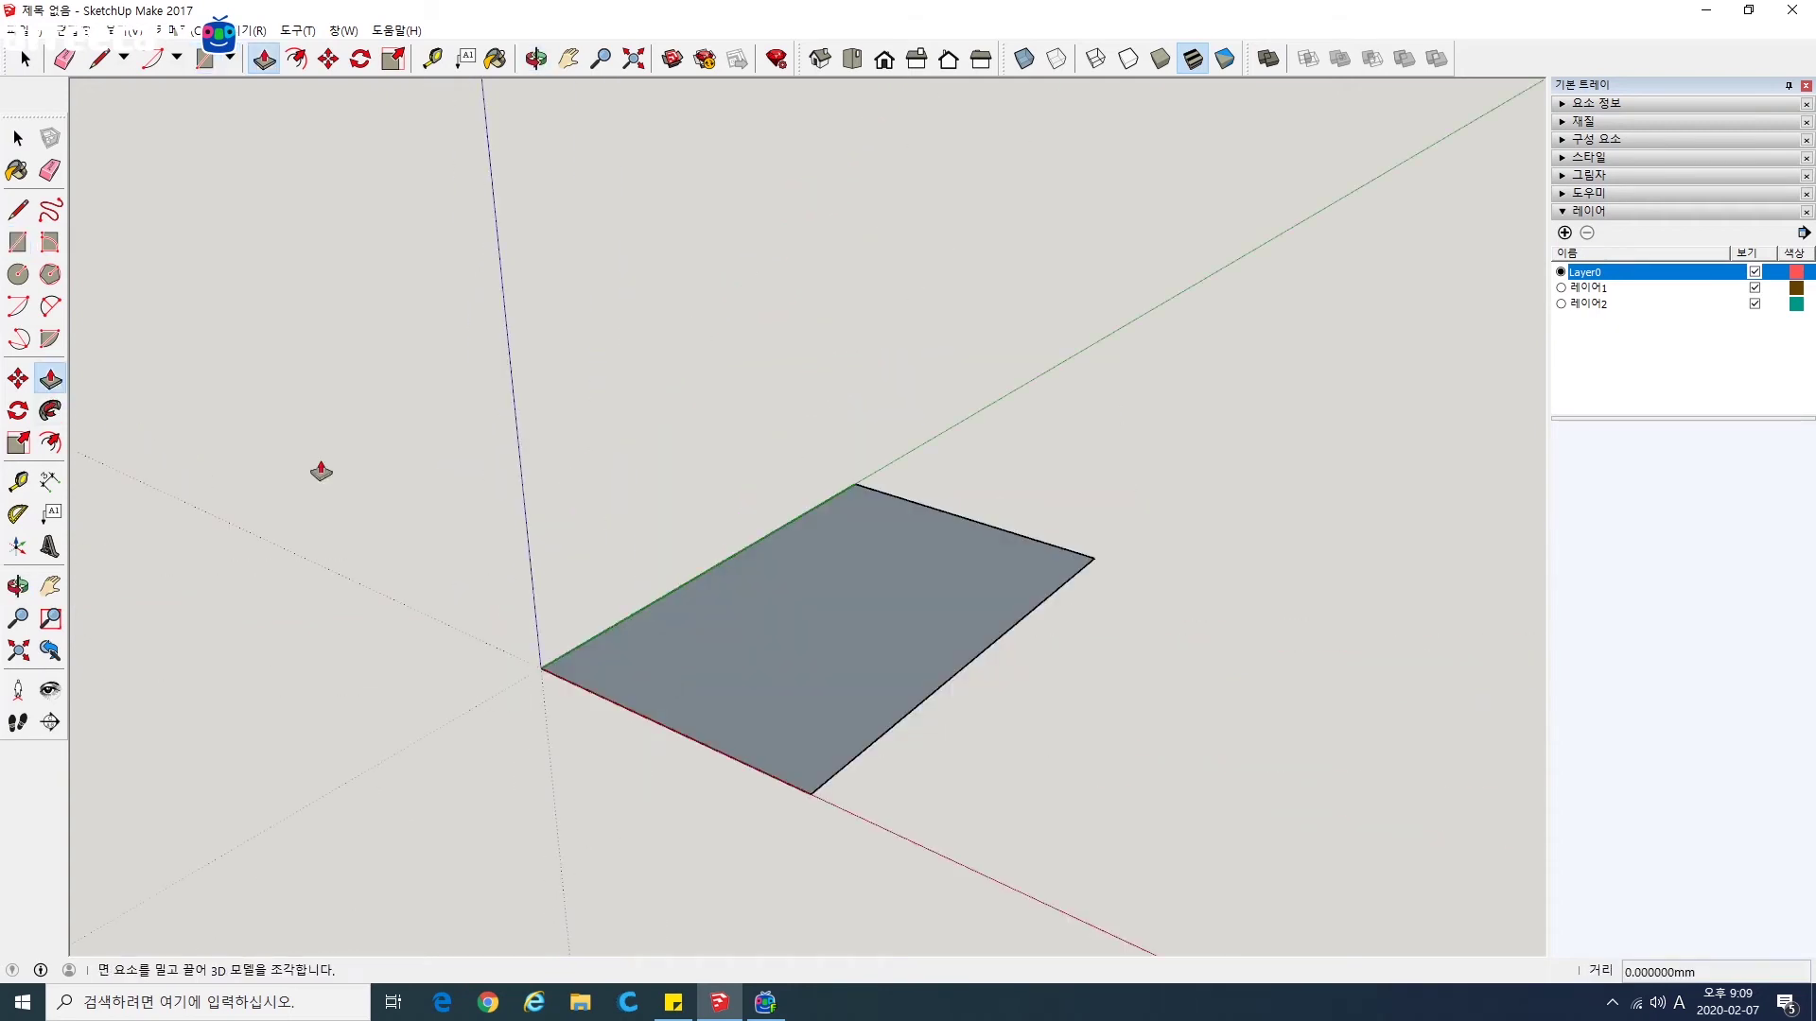
{"action": "left_click", "coordinate": [787, 636]}
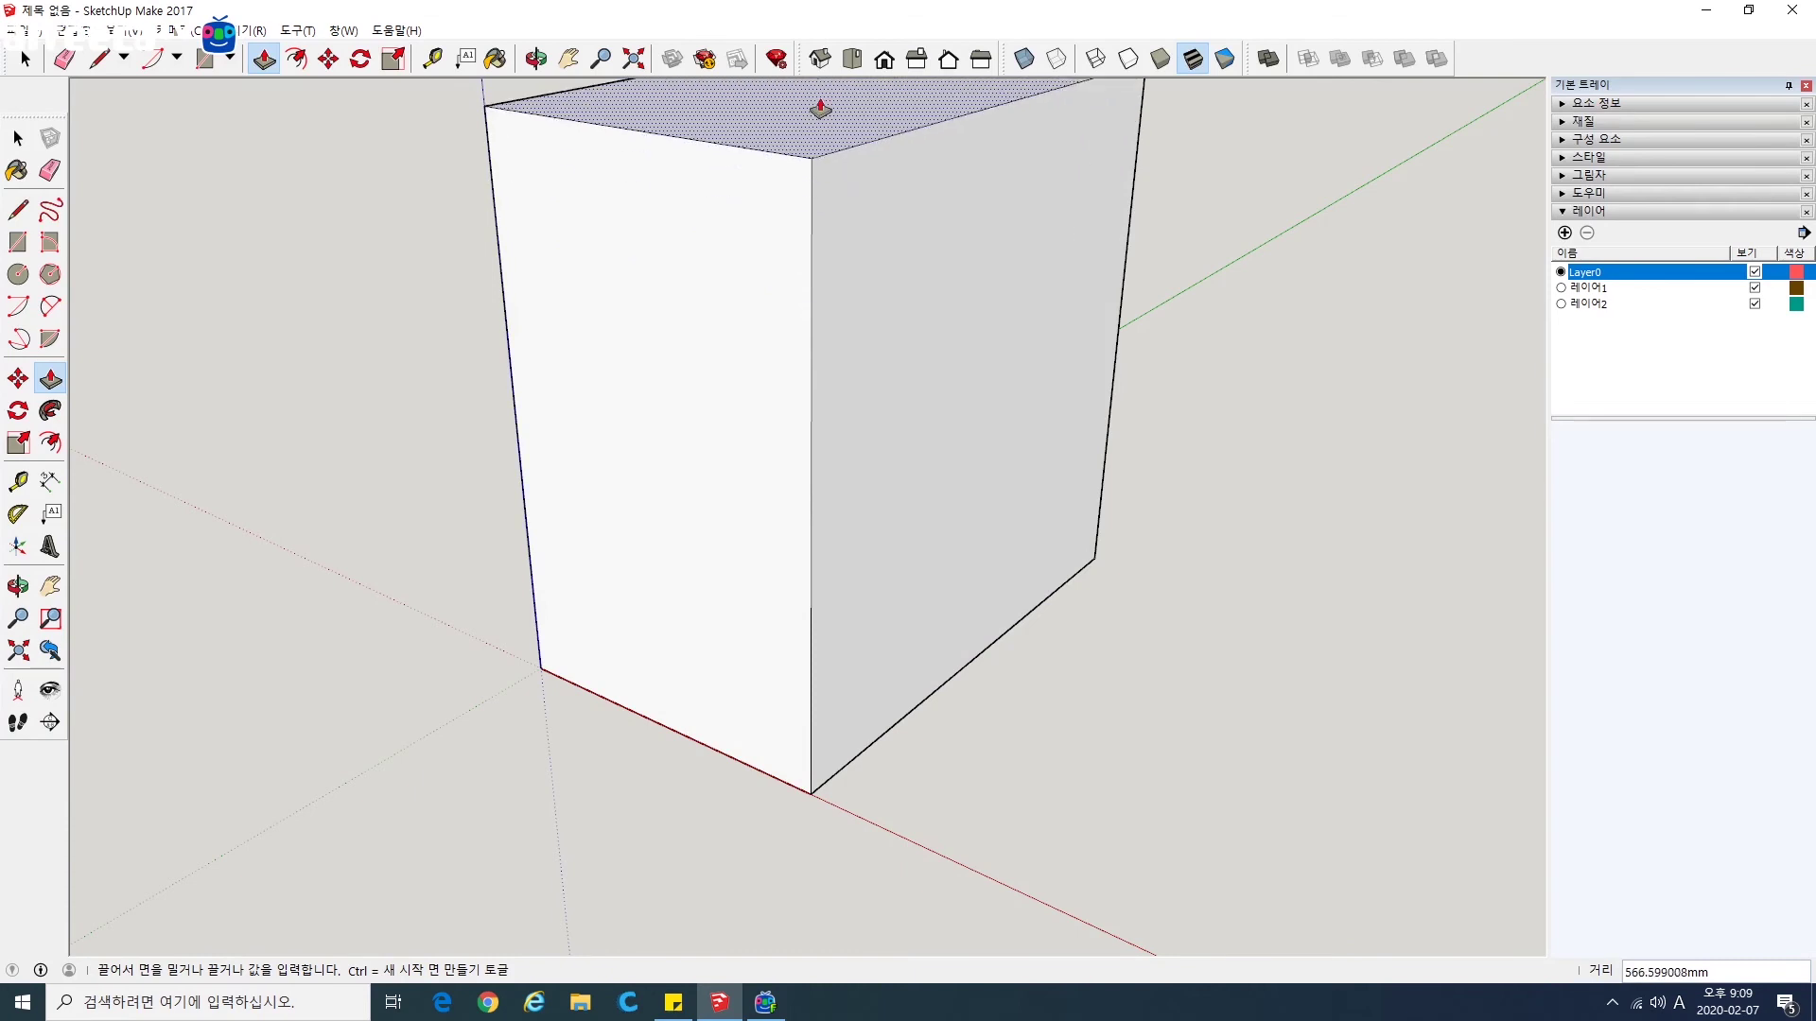
{"action": "left_click", "coordinate": [821, 156]}
{"action": "middle_click_drag", "start_coordinate": [912, 223], "coordinate": [832, 568]}
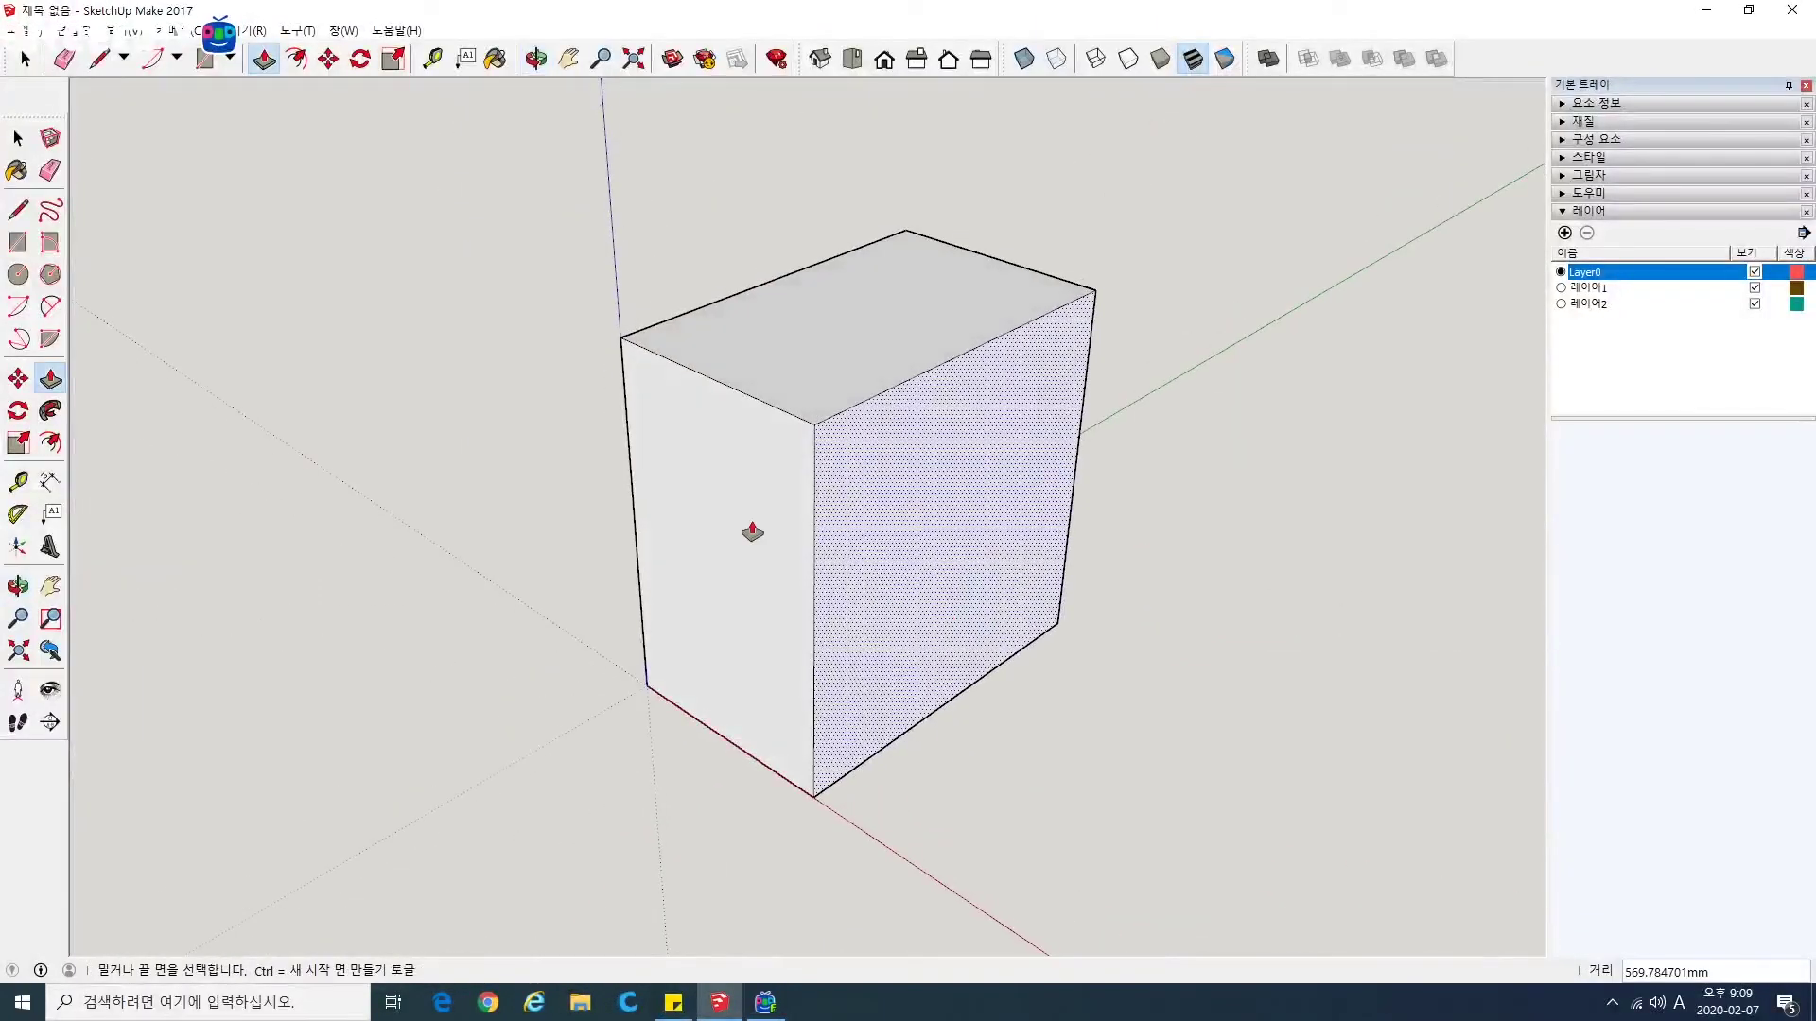
{"action": "key", "text": "space"}
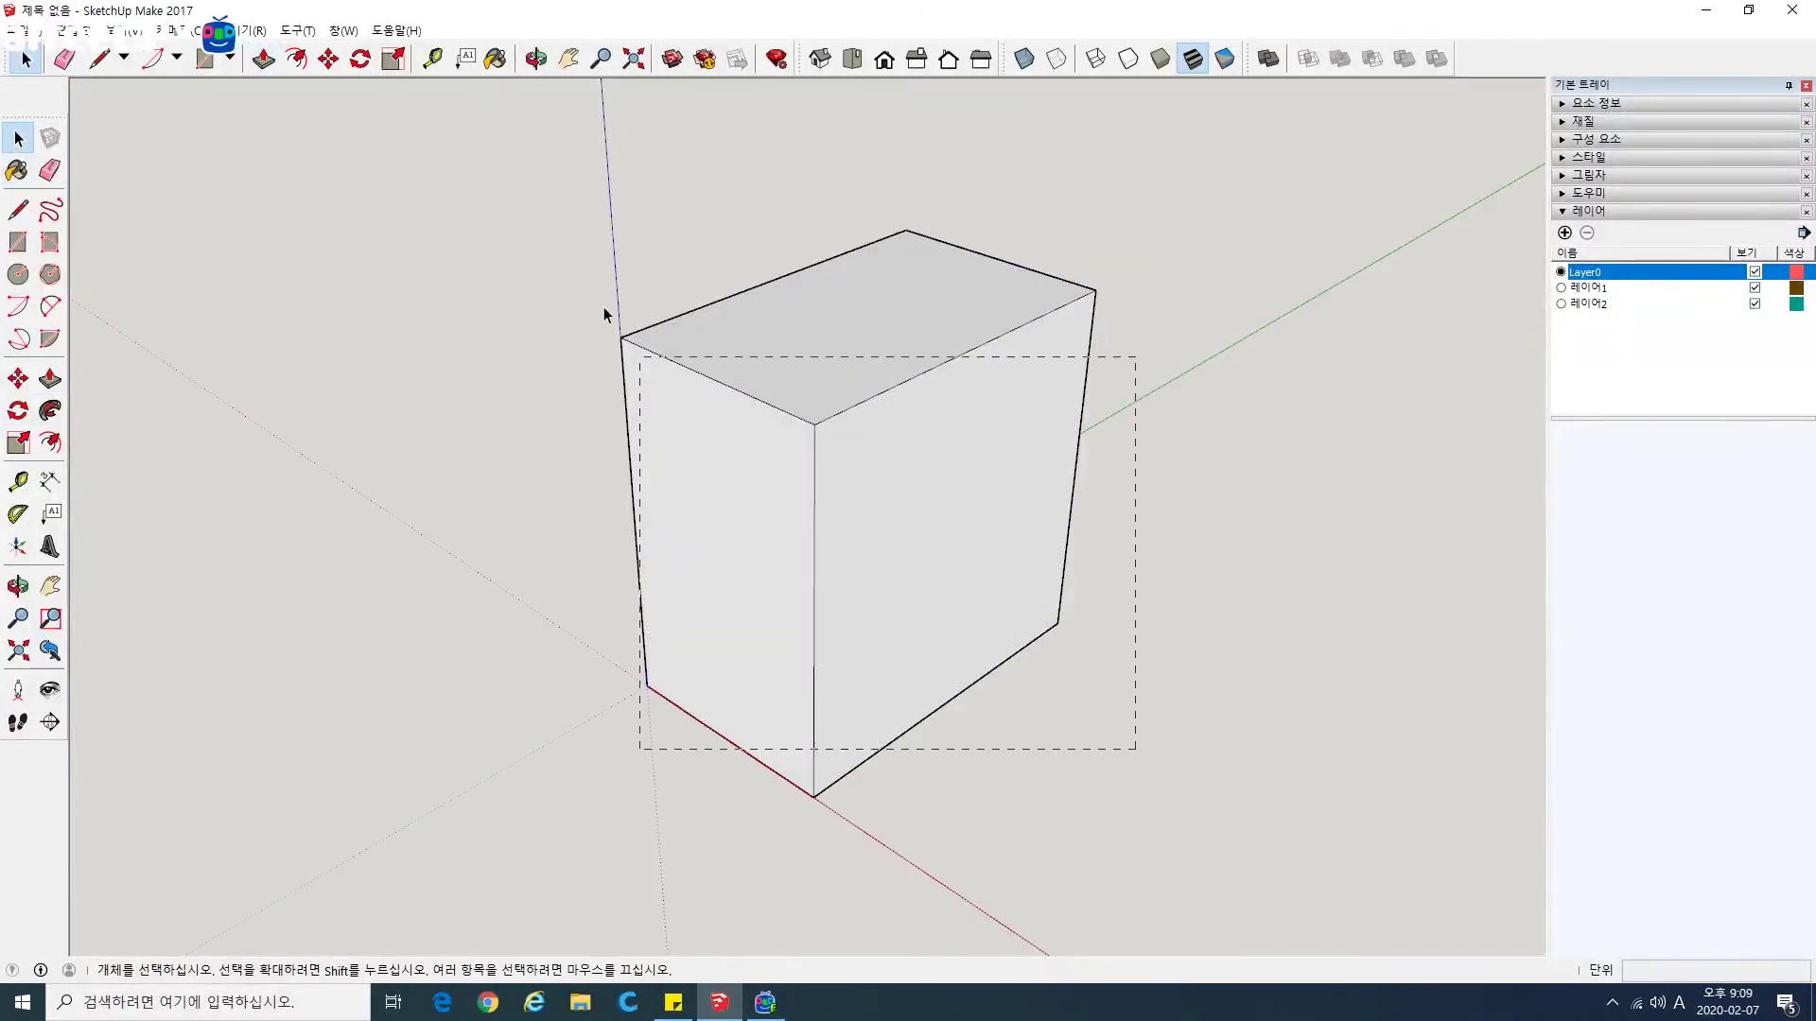
{"action": "left_click_drag", "start_coordinate": [568, 229], "coordinate": [566, 227]}
{"action": "left_click", "coordinate": [1229, 633]}
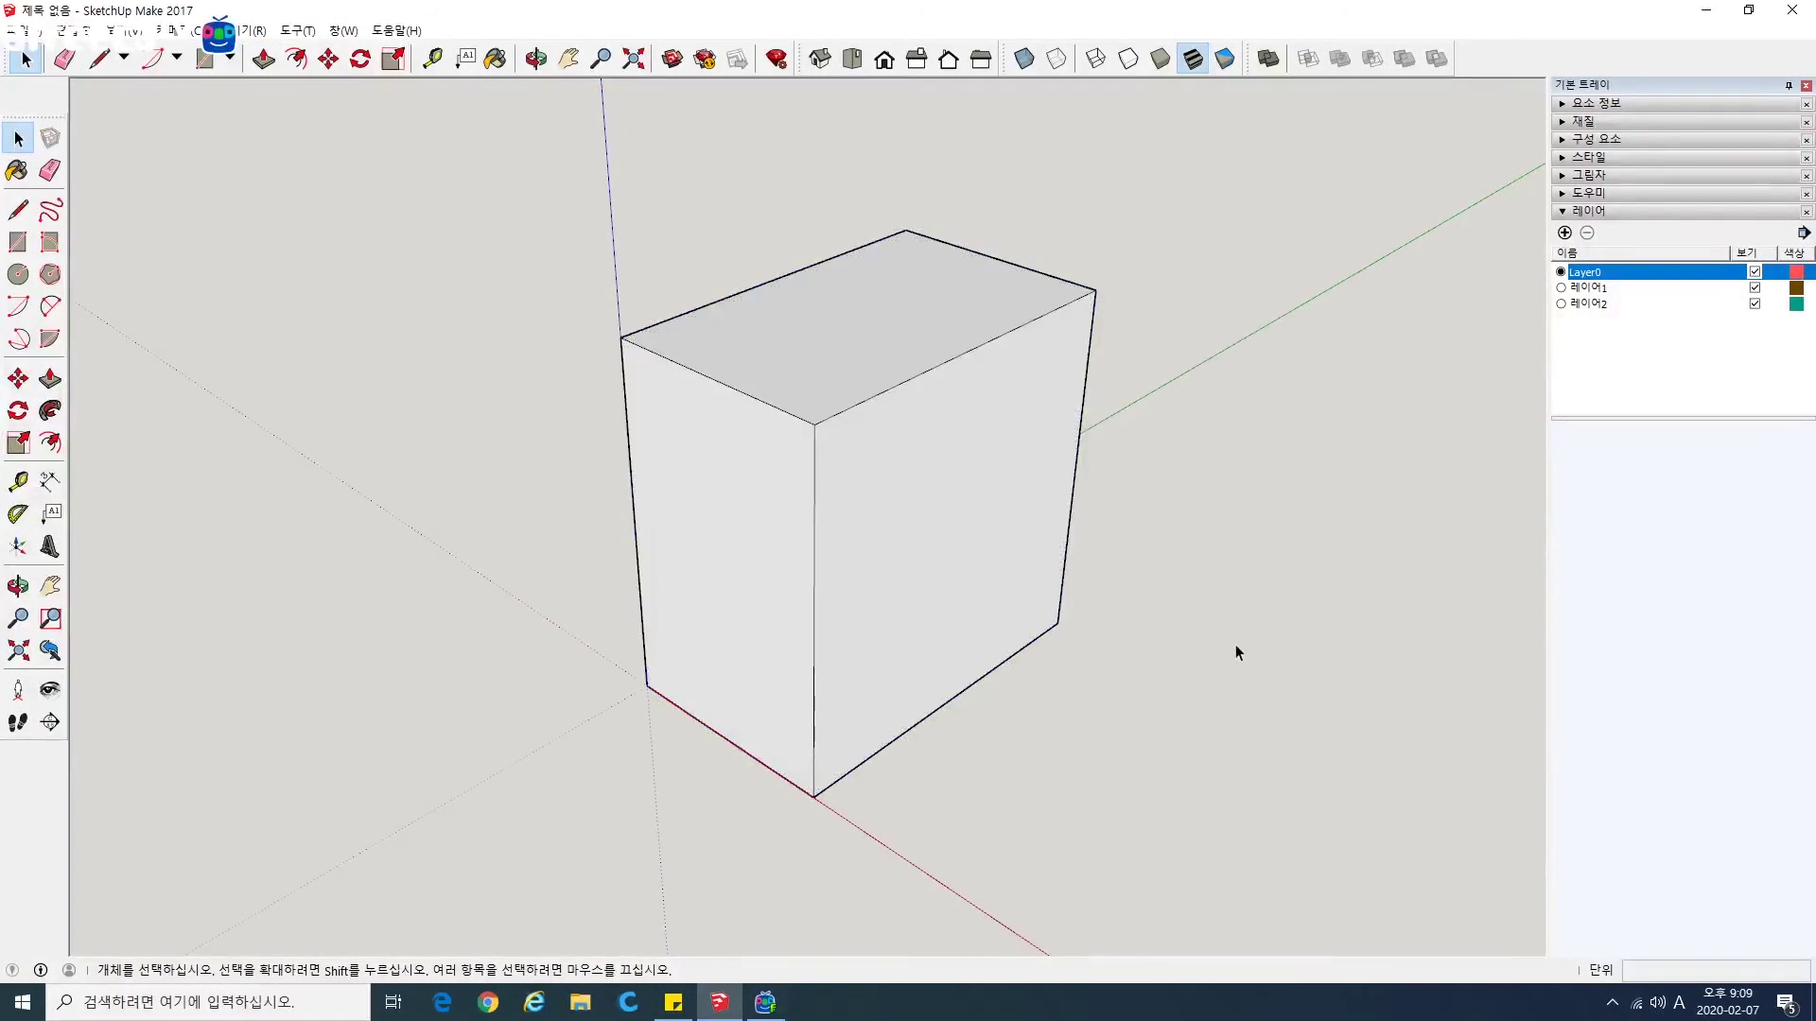
Step: Make 레이어1 the active layer and hide Layer0
{"action": "left_click", "coordinate": [1561, 288]}
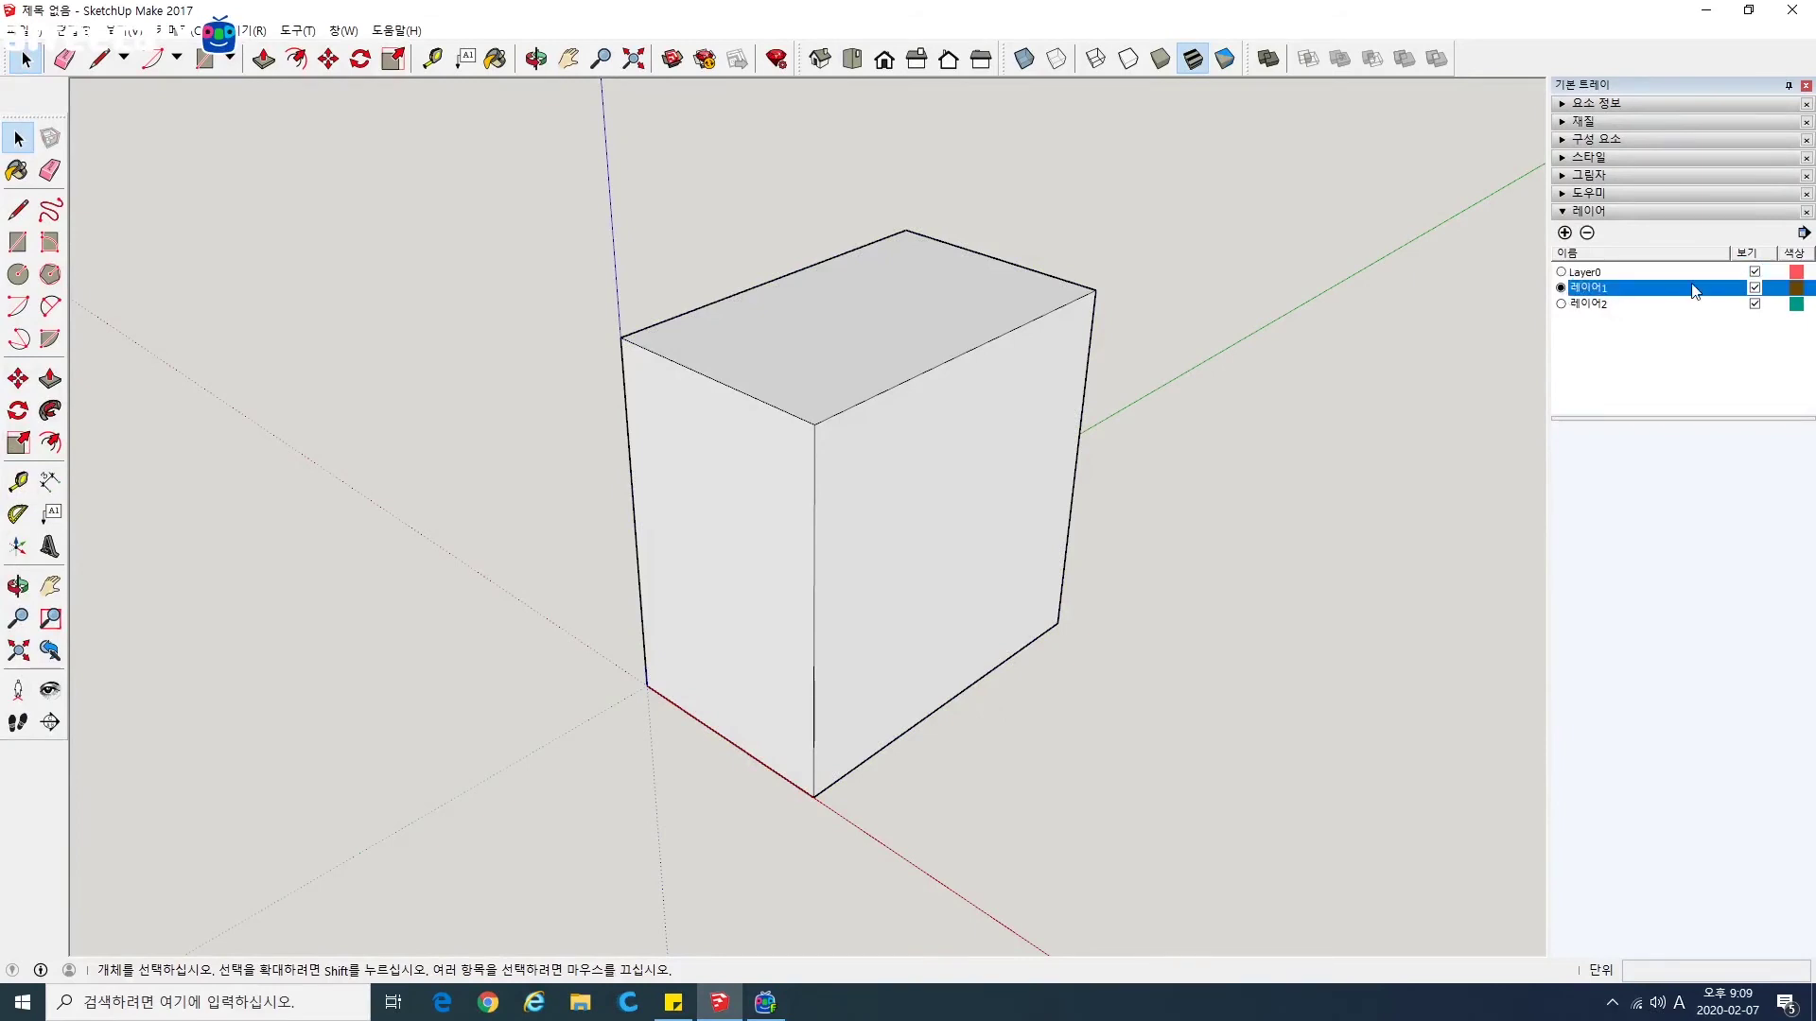
{"action": "left_click", "coordinate": [1754, 271]}
{"action": "left_click", "coordinate": [1754, 272]}
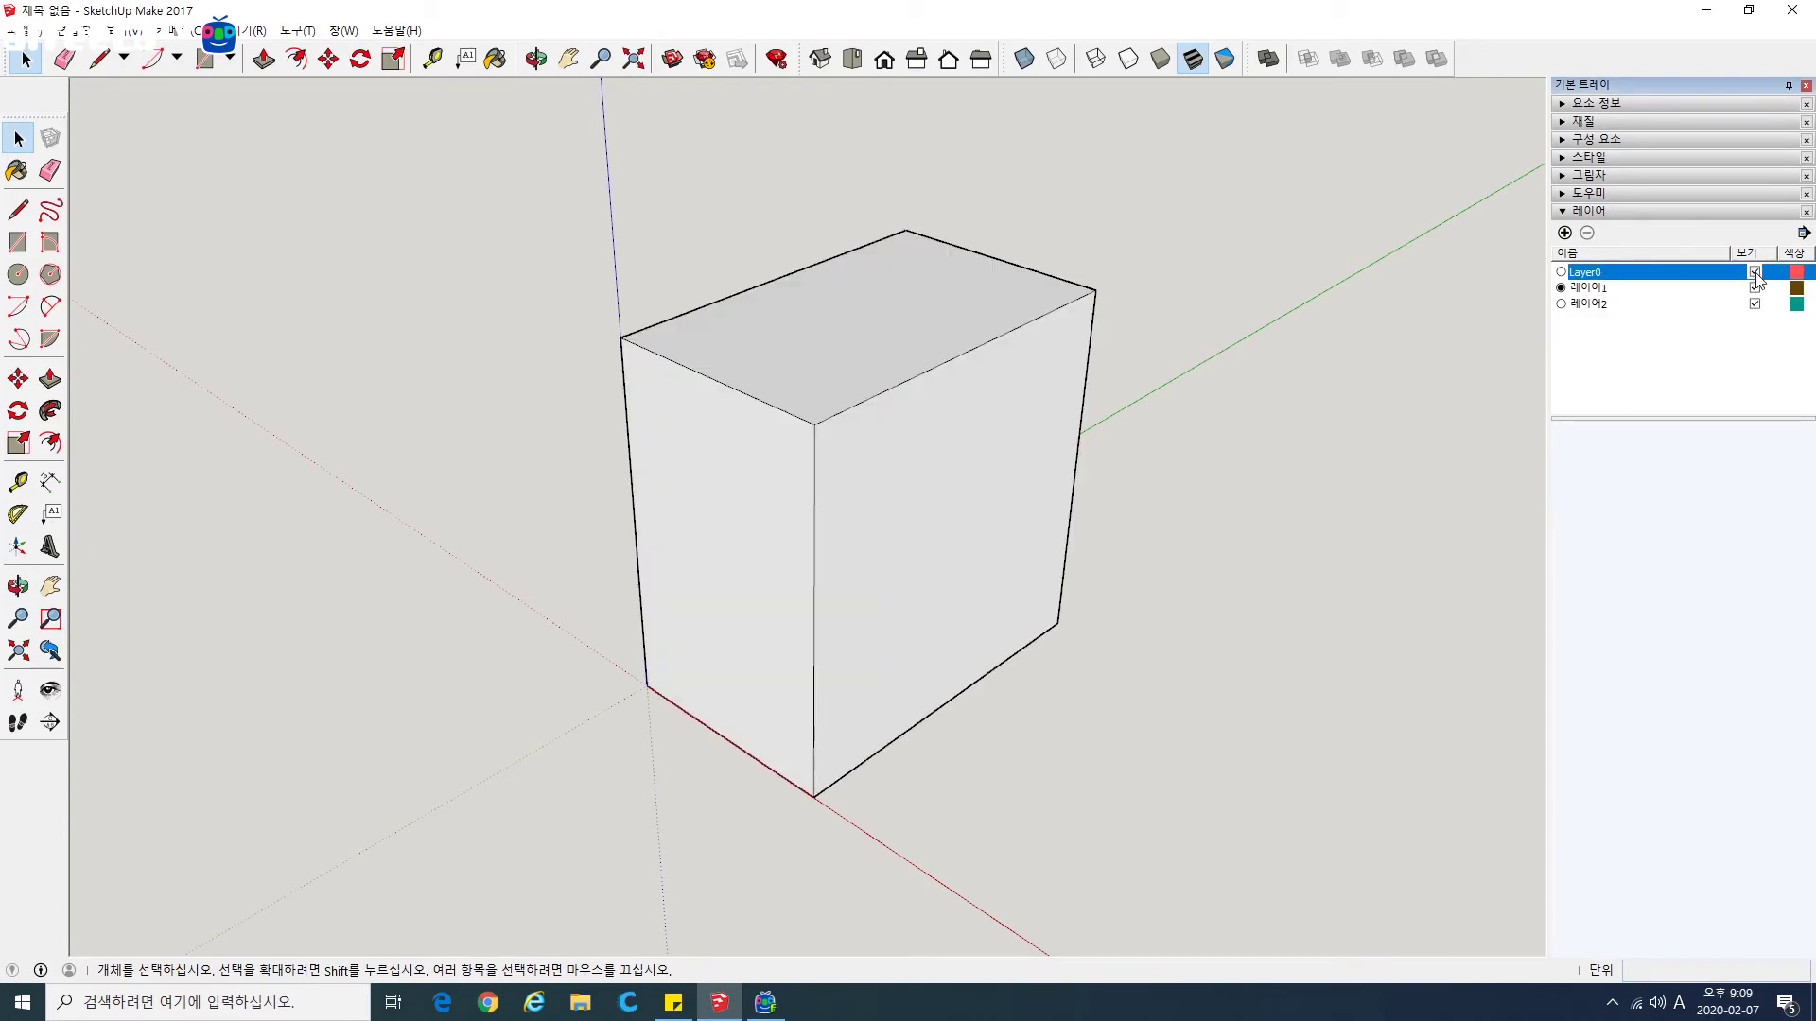
{"action": "left_click", "coordinate": [1755, 272]}
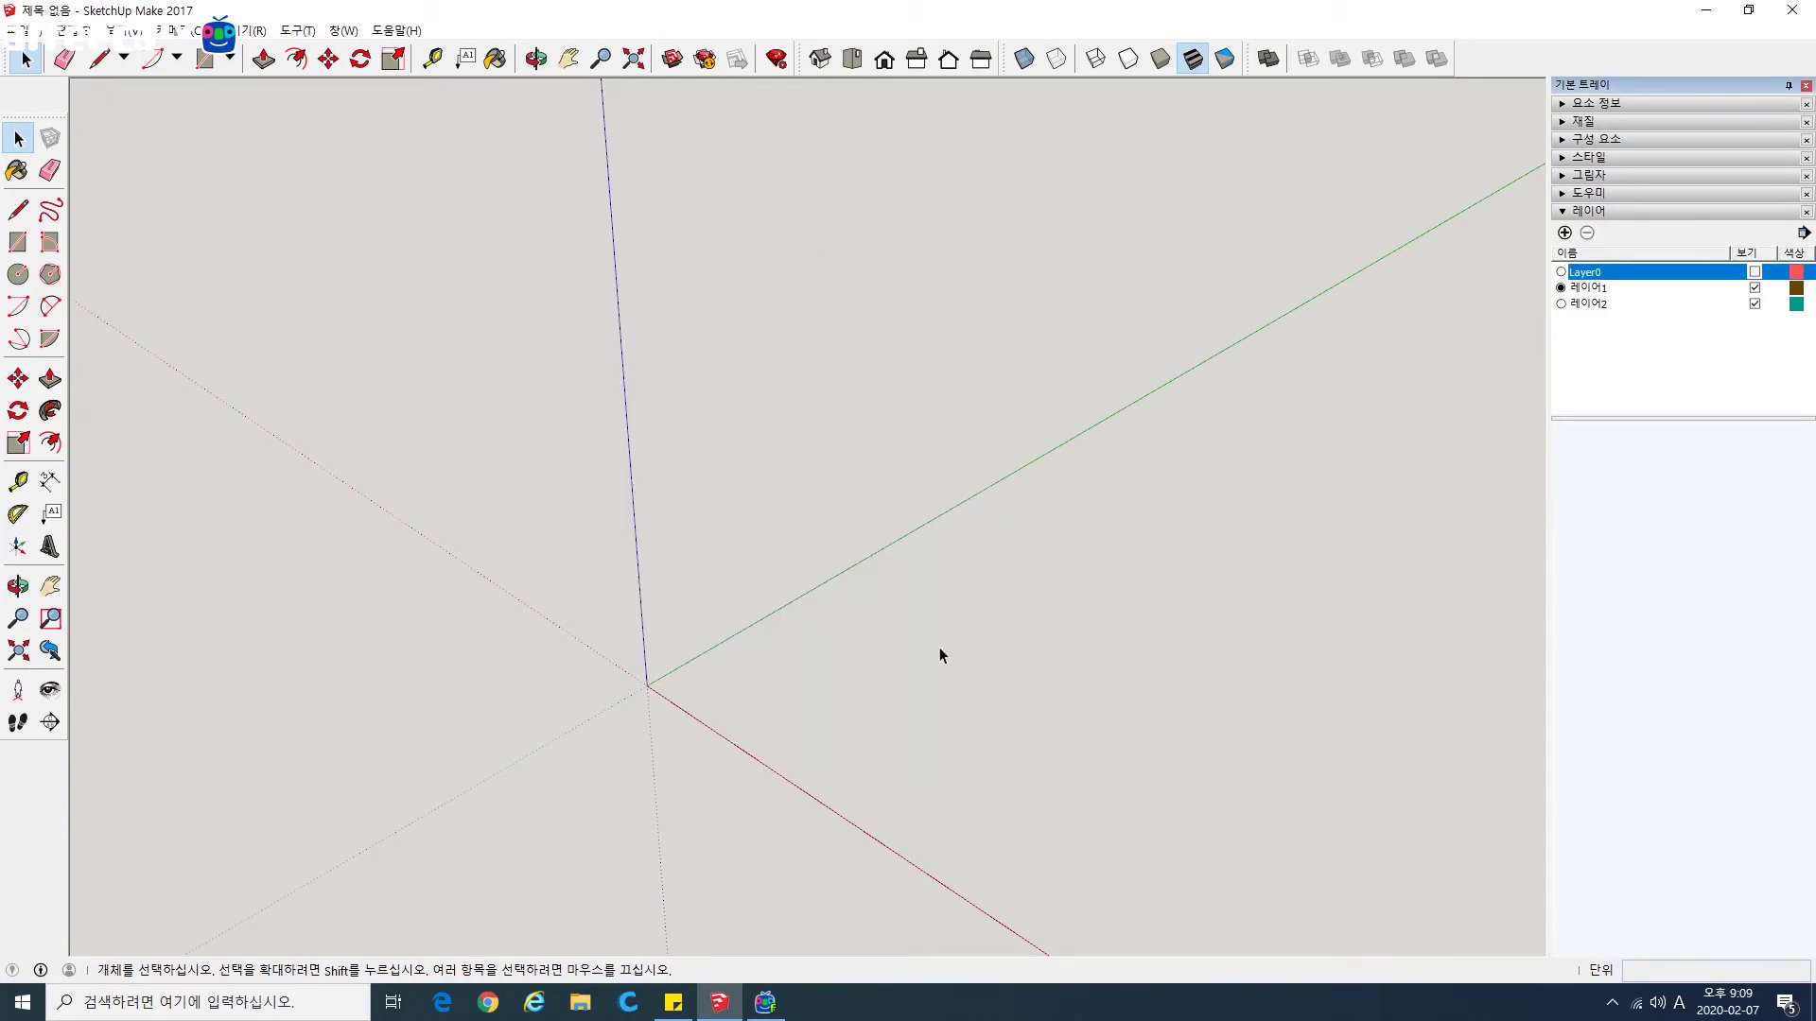
Step: Draw a narrow rectangle about 66 × 512 mm on the ground beside the origin and undo it
{"action": "left_click", "coordinate": [19, 243]}
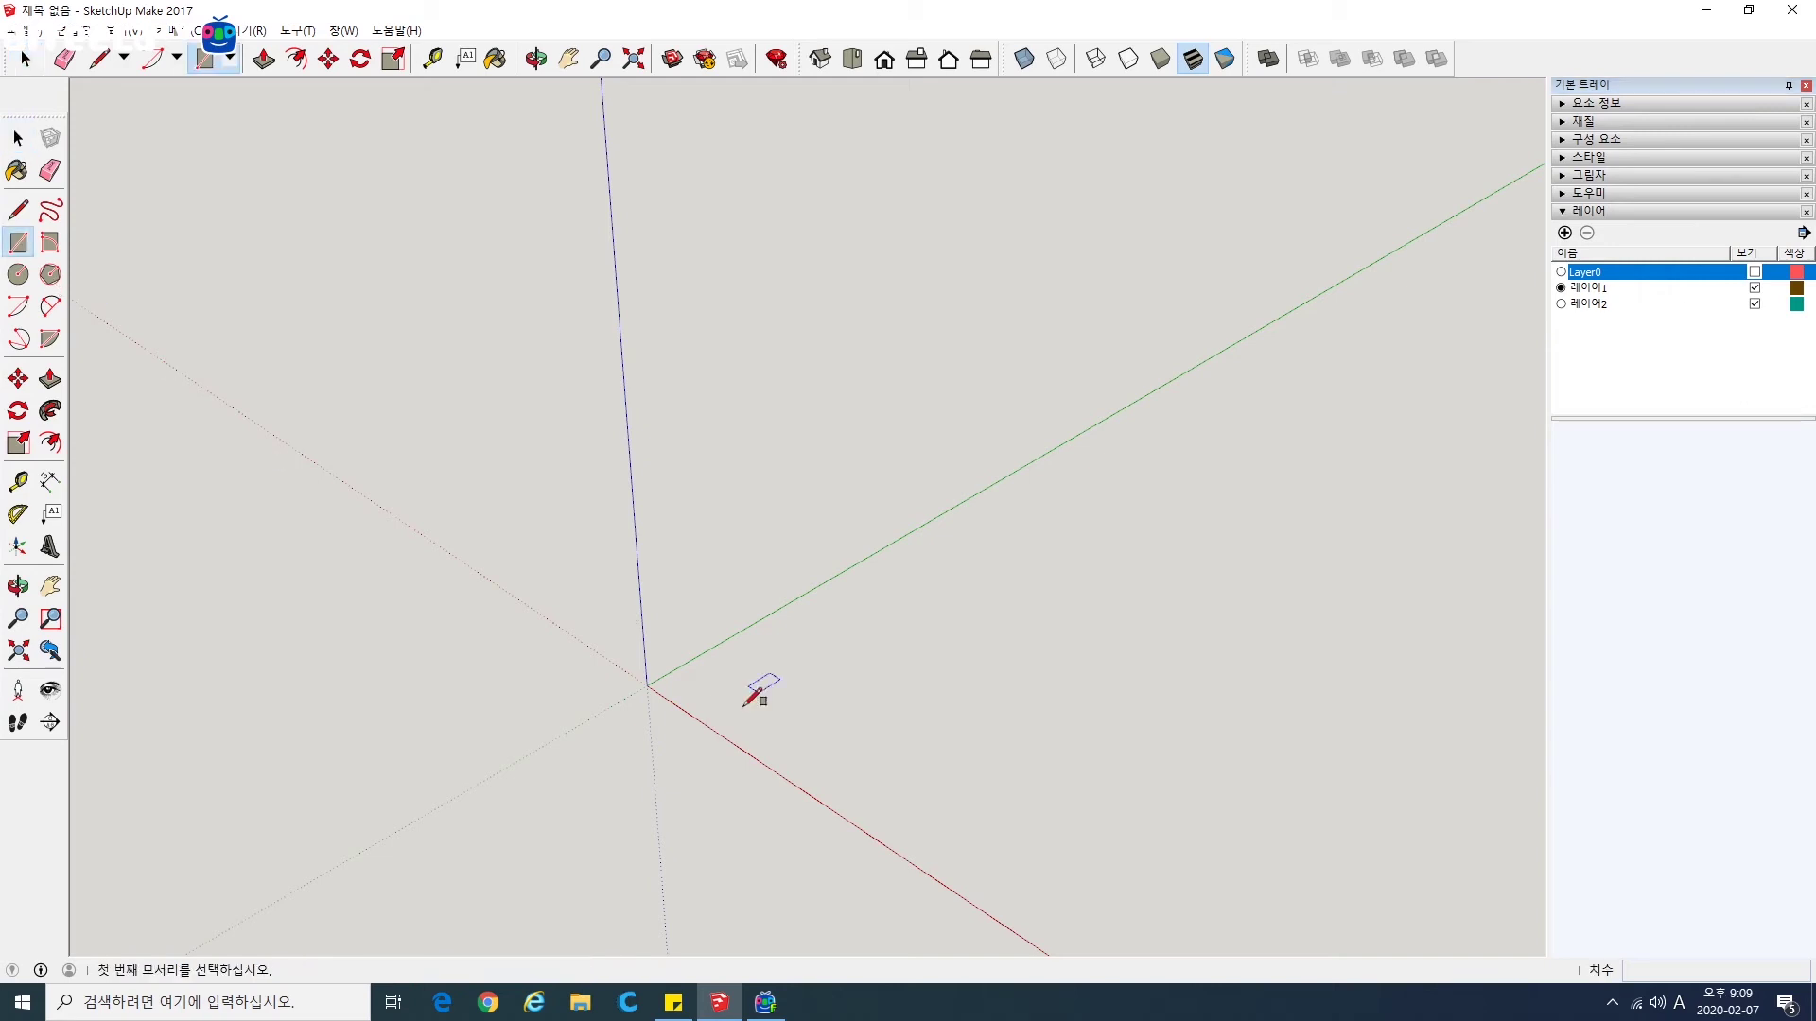
{"action": "left_click", "coordinate": [700, 679]}
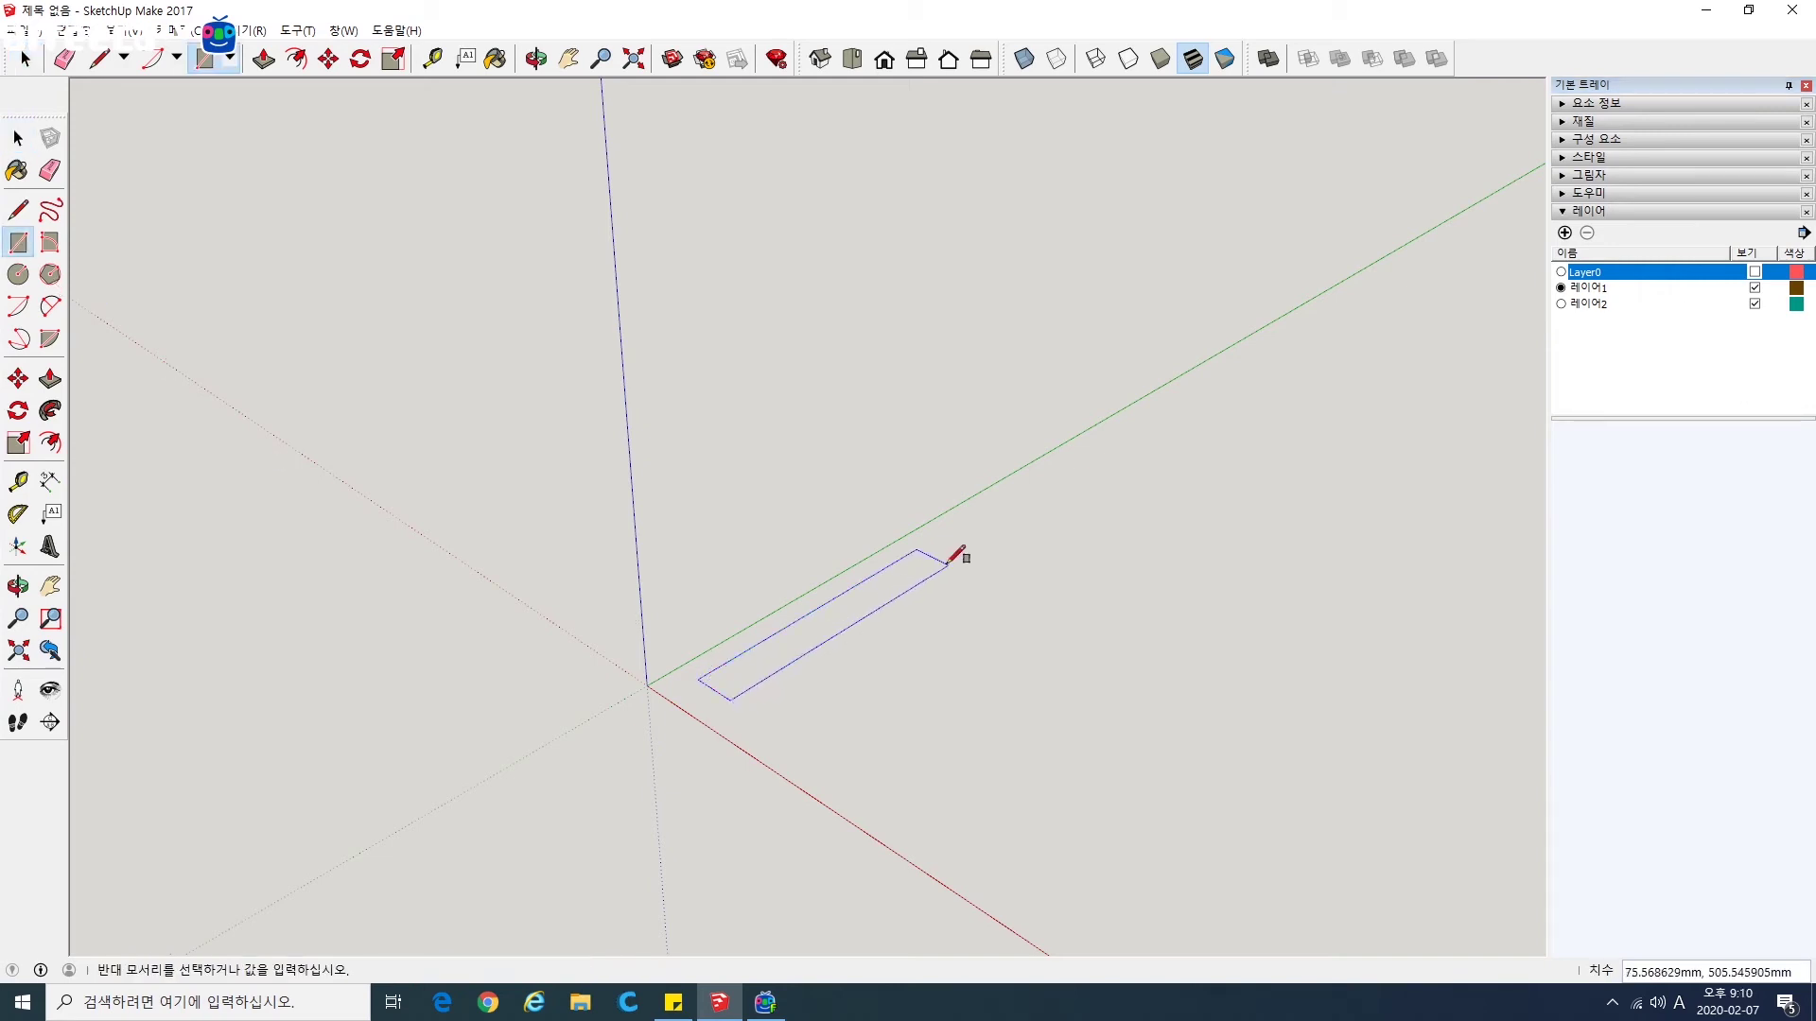
{"action": "left_click", "coordinate": [946, 564]}
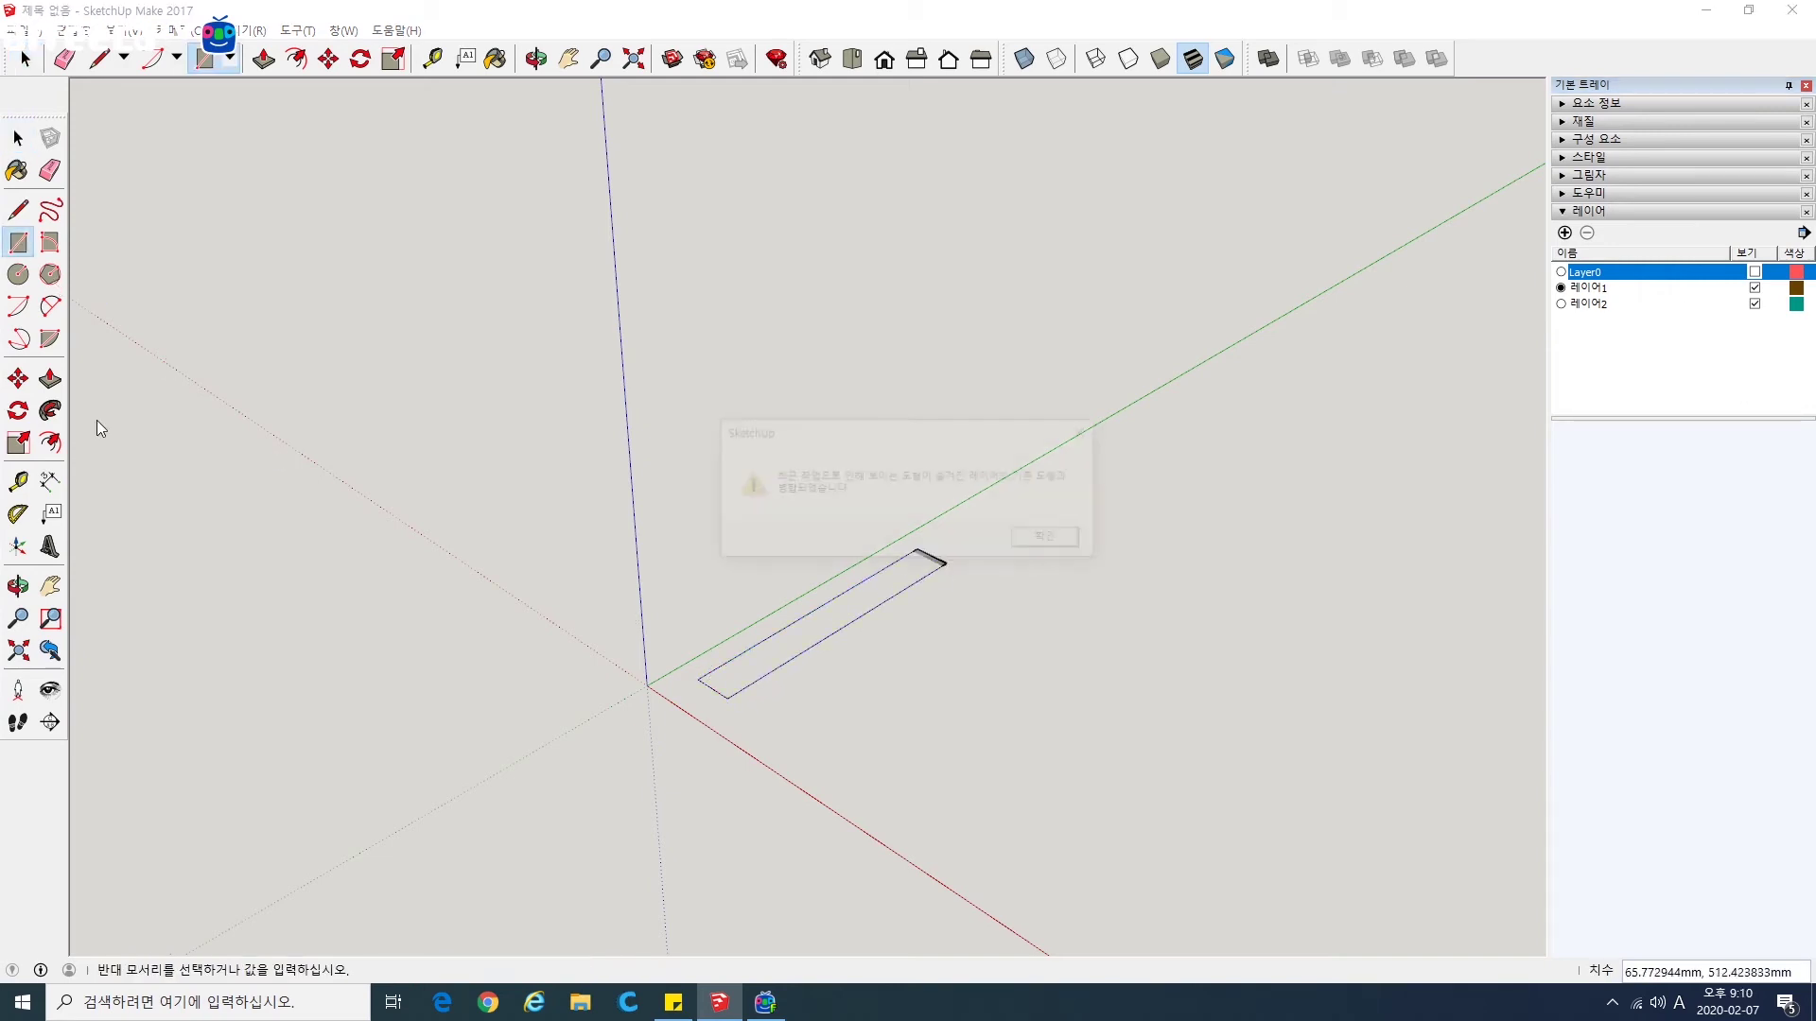
{"action": "left_click", "coordinate": [1053, 540]}
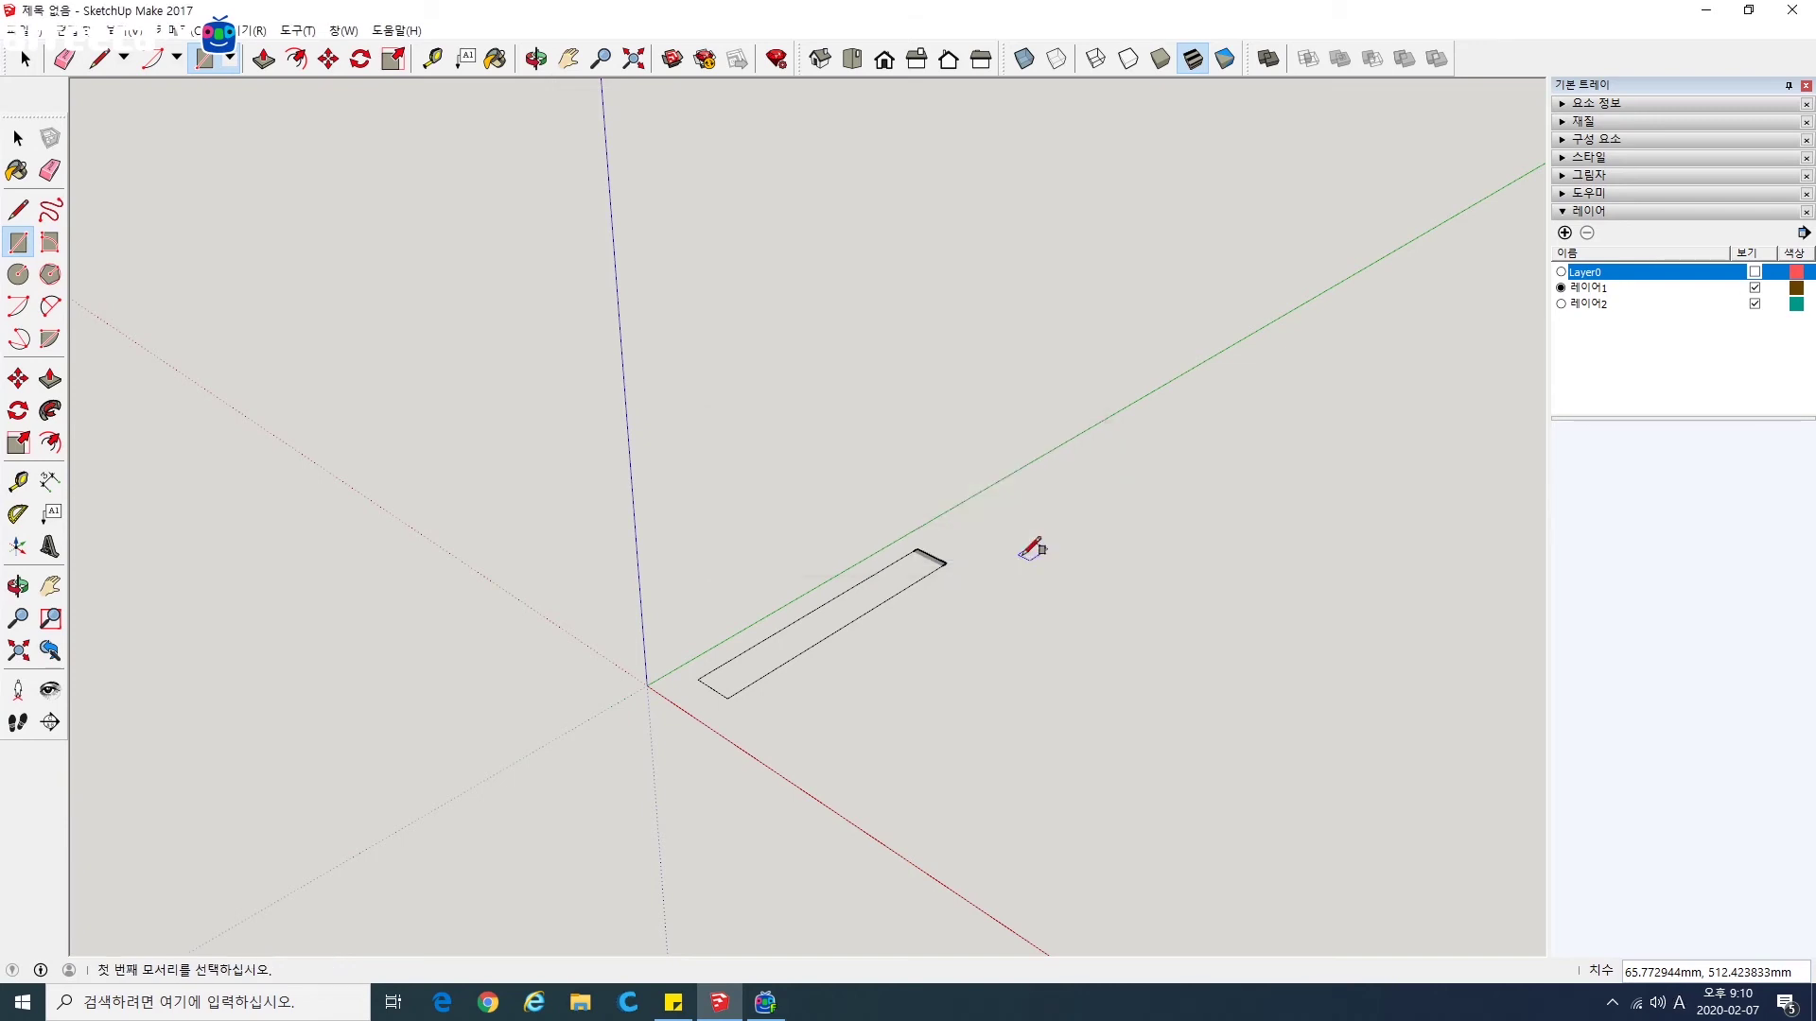
{"action": "left_click", "coordinate": [1754, 271]}
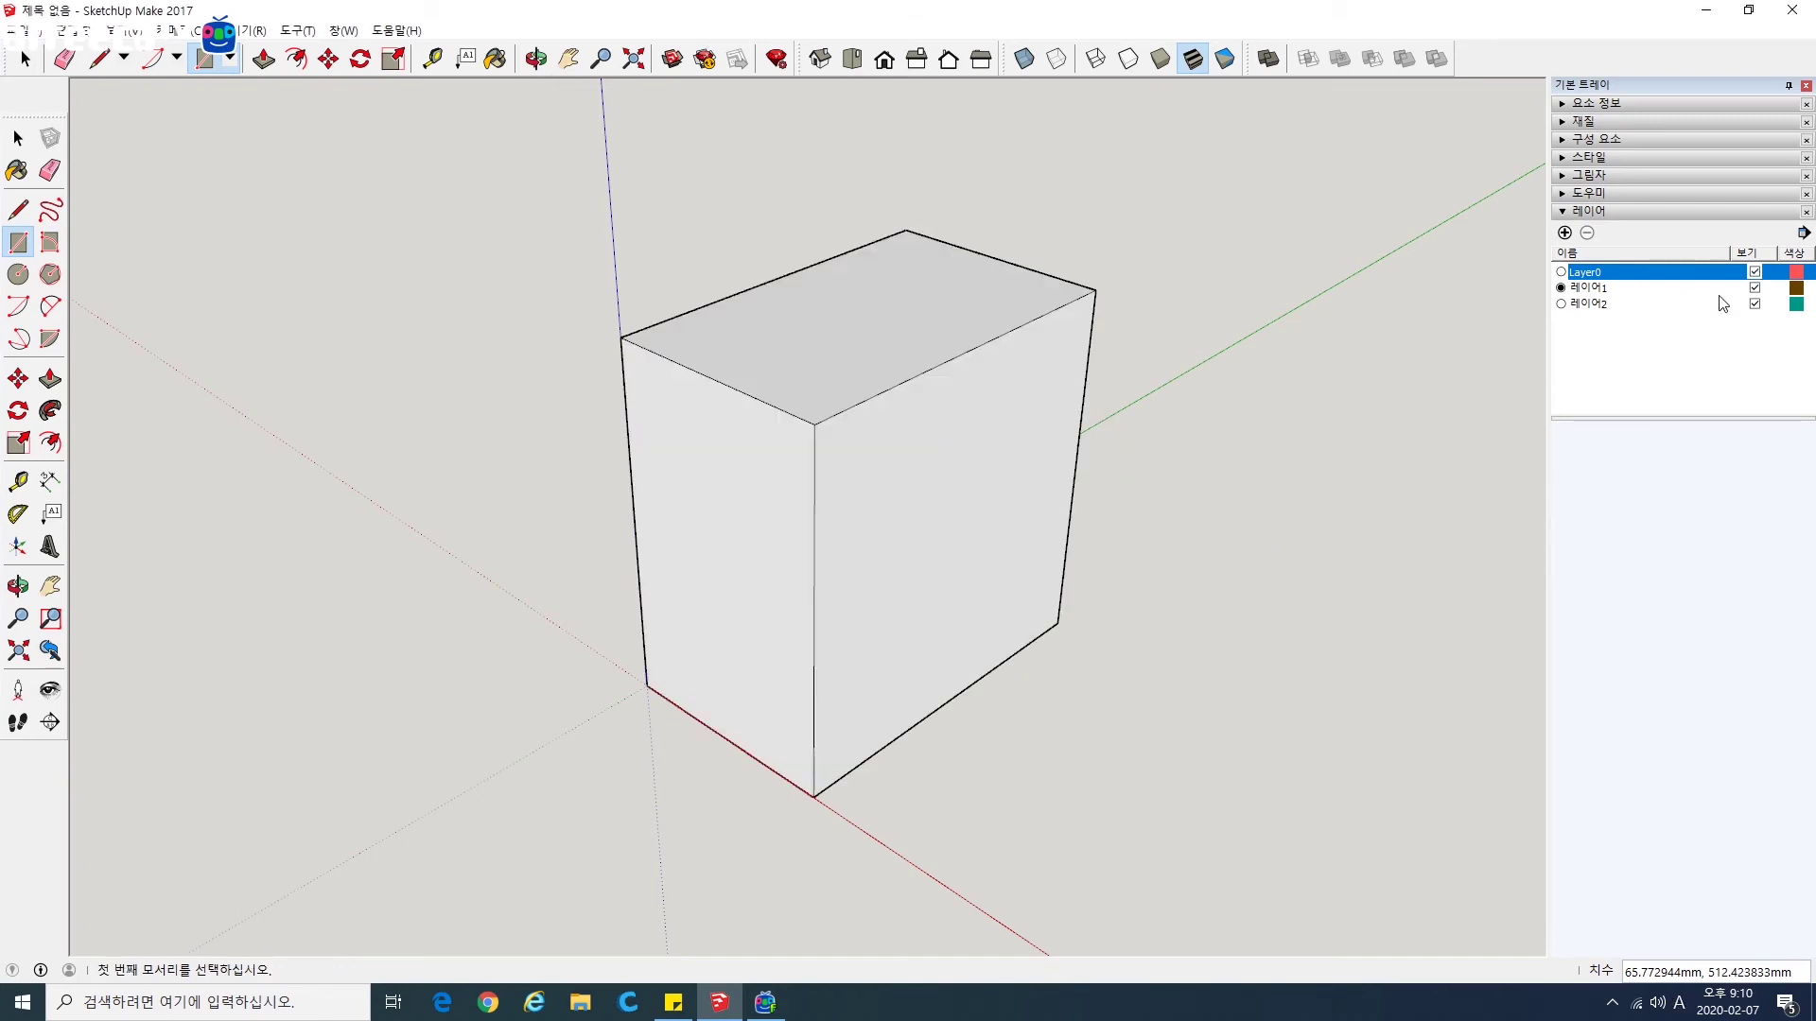
{"action": "key", "text": "space"}
{"action": "key", "text": "ctrl+z"}
{"action": "key", "text": "ctrl+z"}
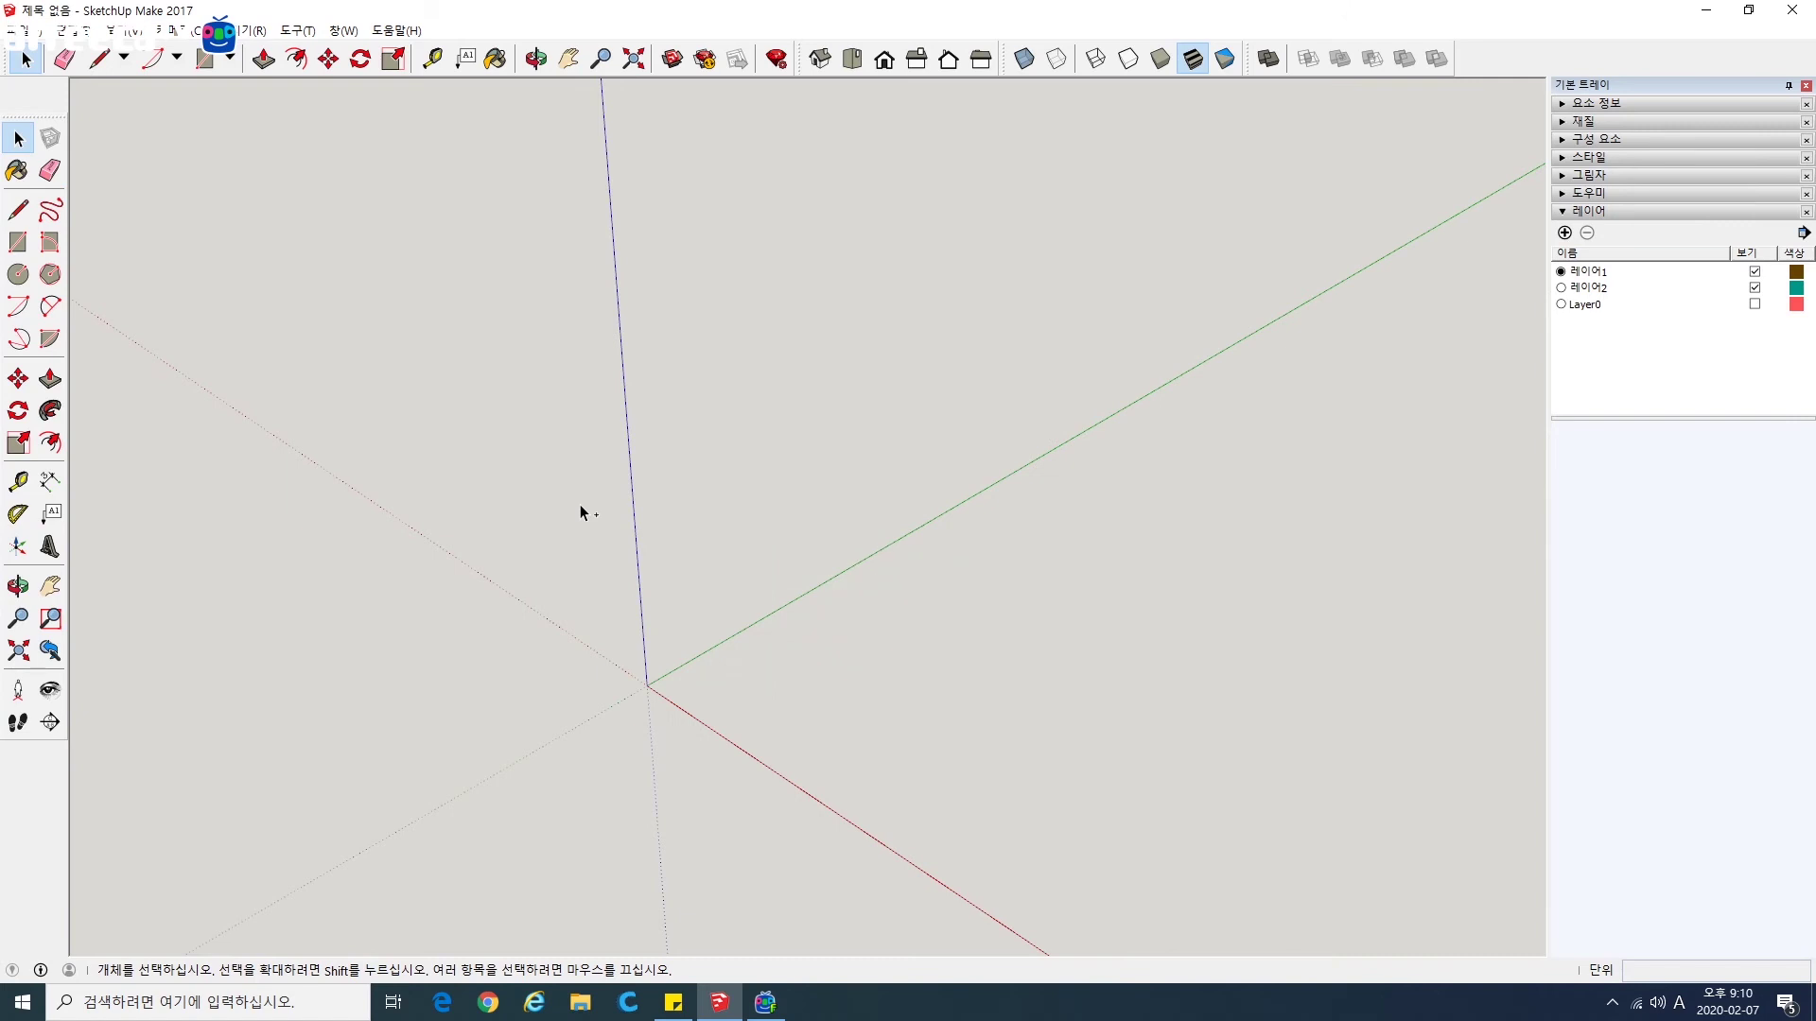
Step: Make Layer0 visible again and group the whole box while 레이어1 is the active layer
{"action": "left_click", "coordinate": [1755, 304]}
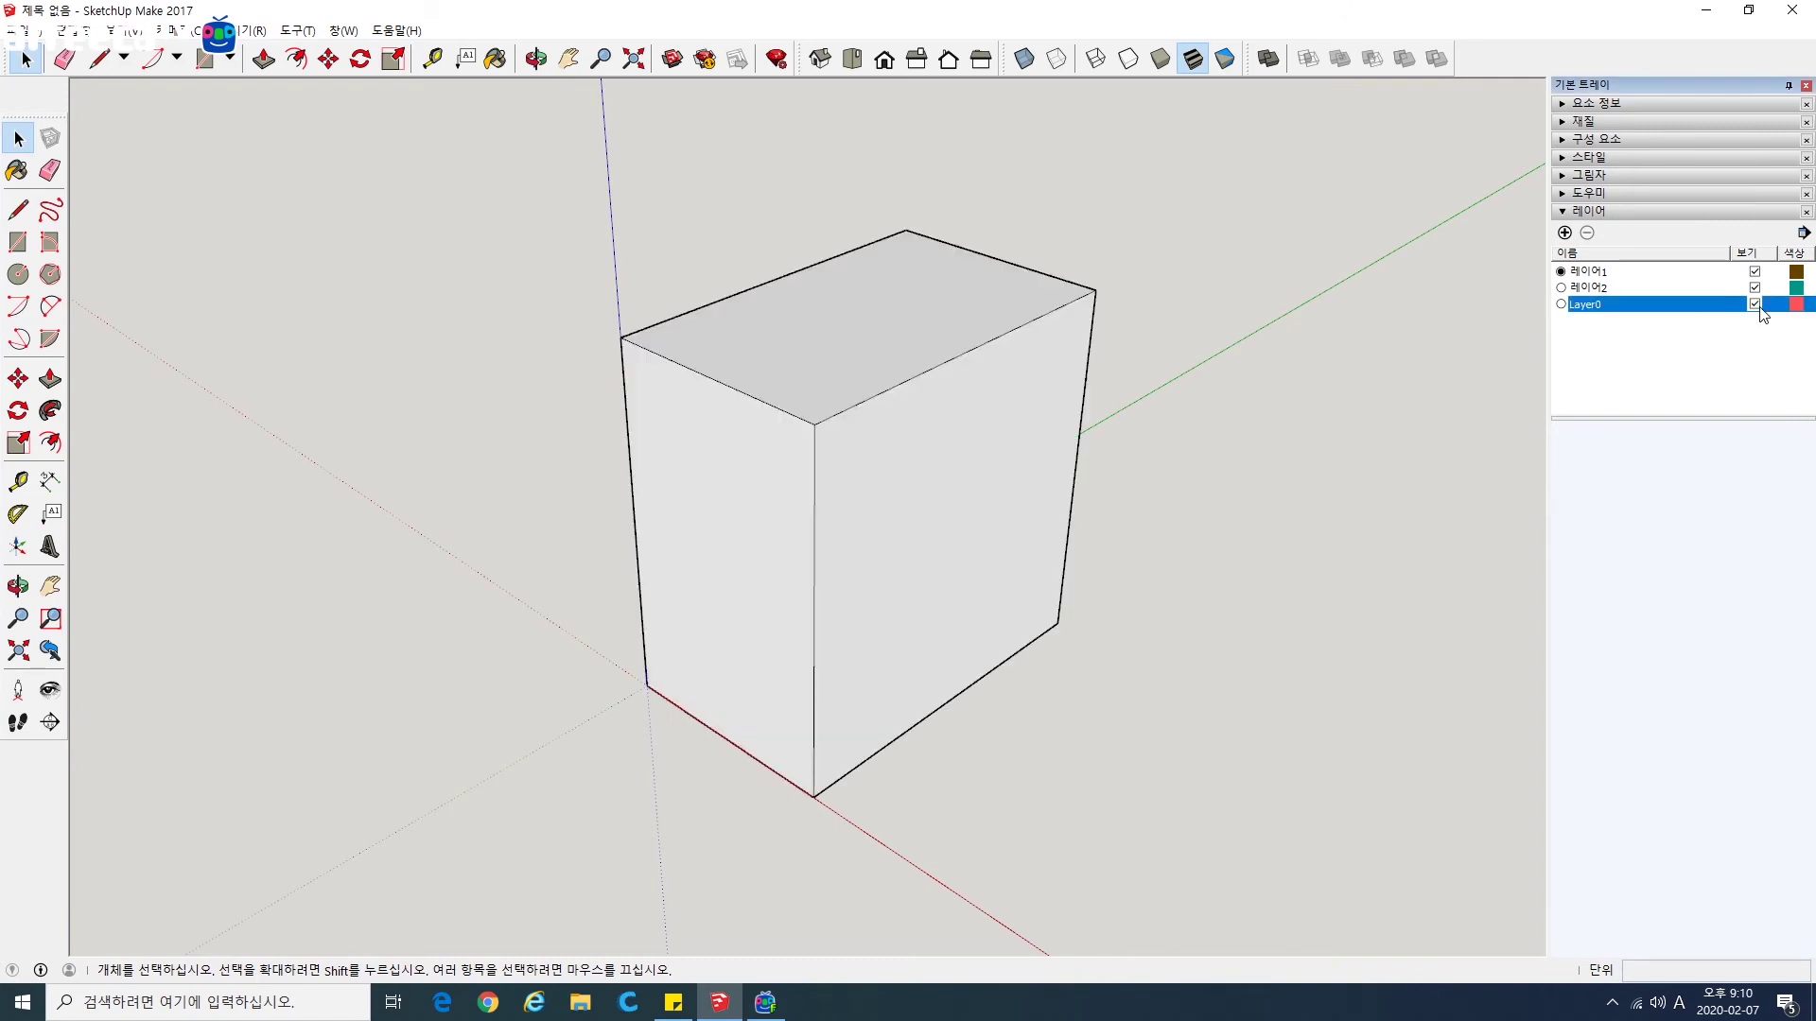
{"action": "left_click", "coordinate": [1608, 272]}
{"action": "left_click", "coordinate": [864, 435]}
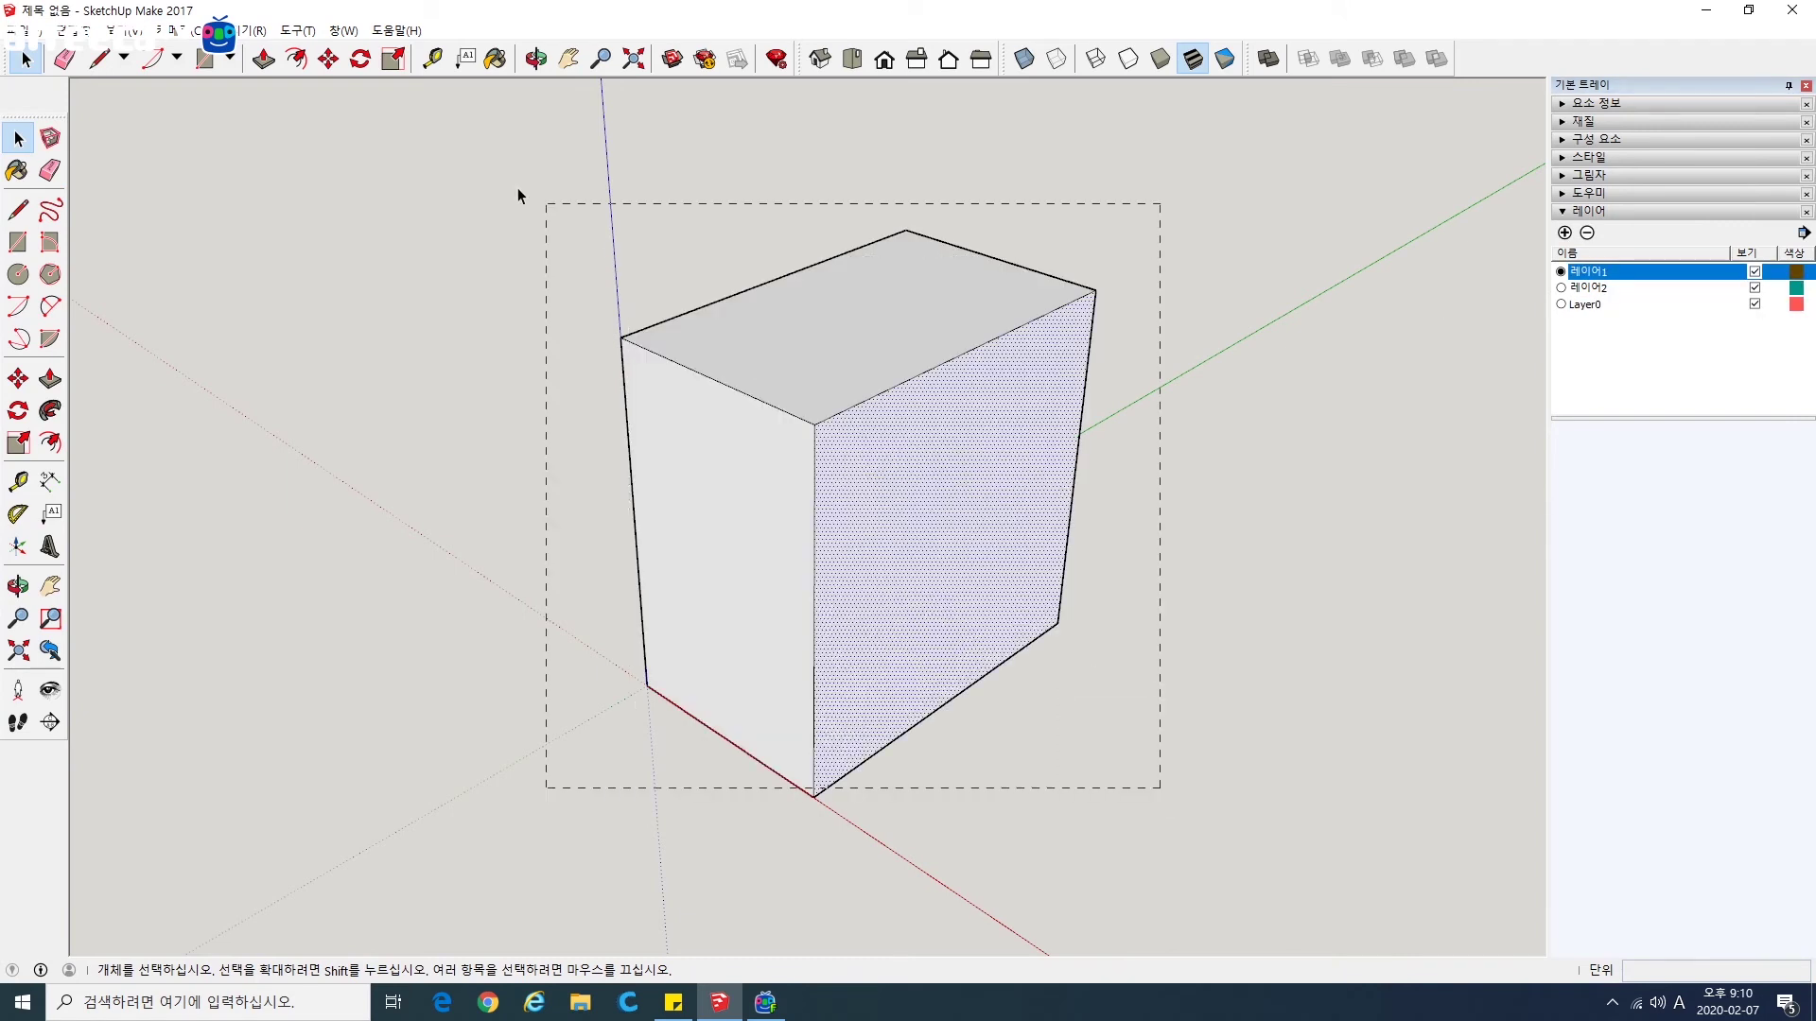
{"action": "left_click_drag", "start_coordinate": [518, 187], "coordinate": [520, 189]}
{"action": "right_click", "coordinate": [777, 382]}
{"action": "left_click", "coordinate": [844, 546]}
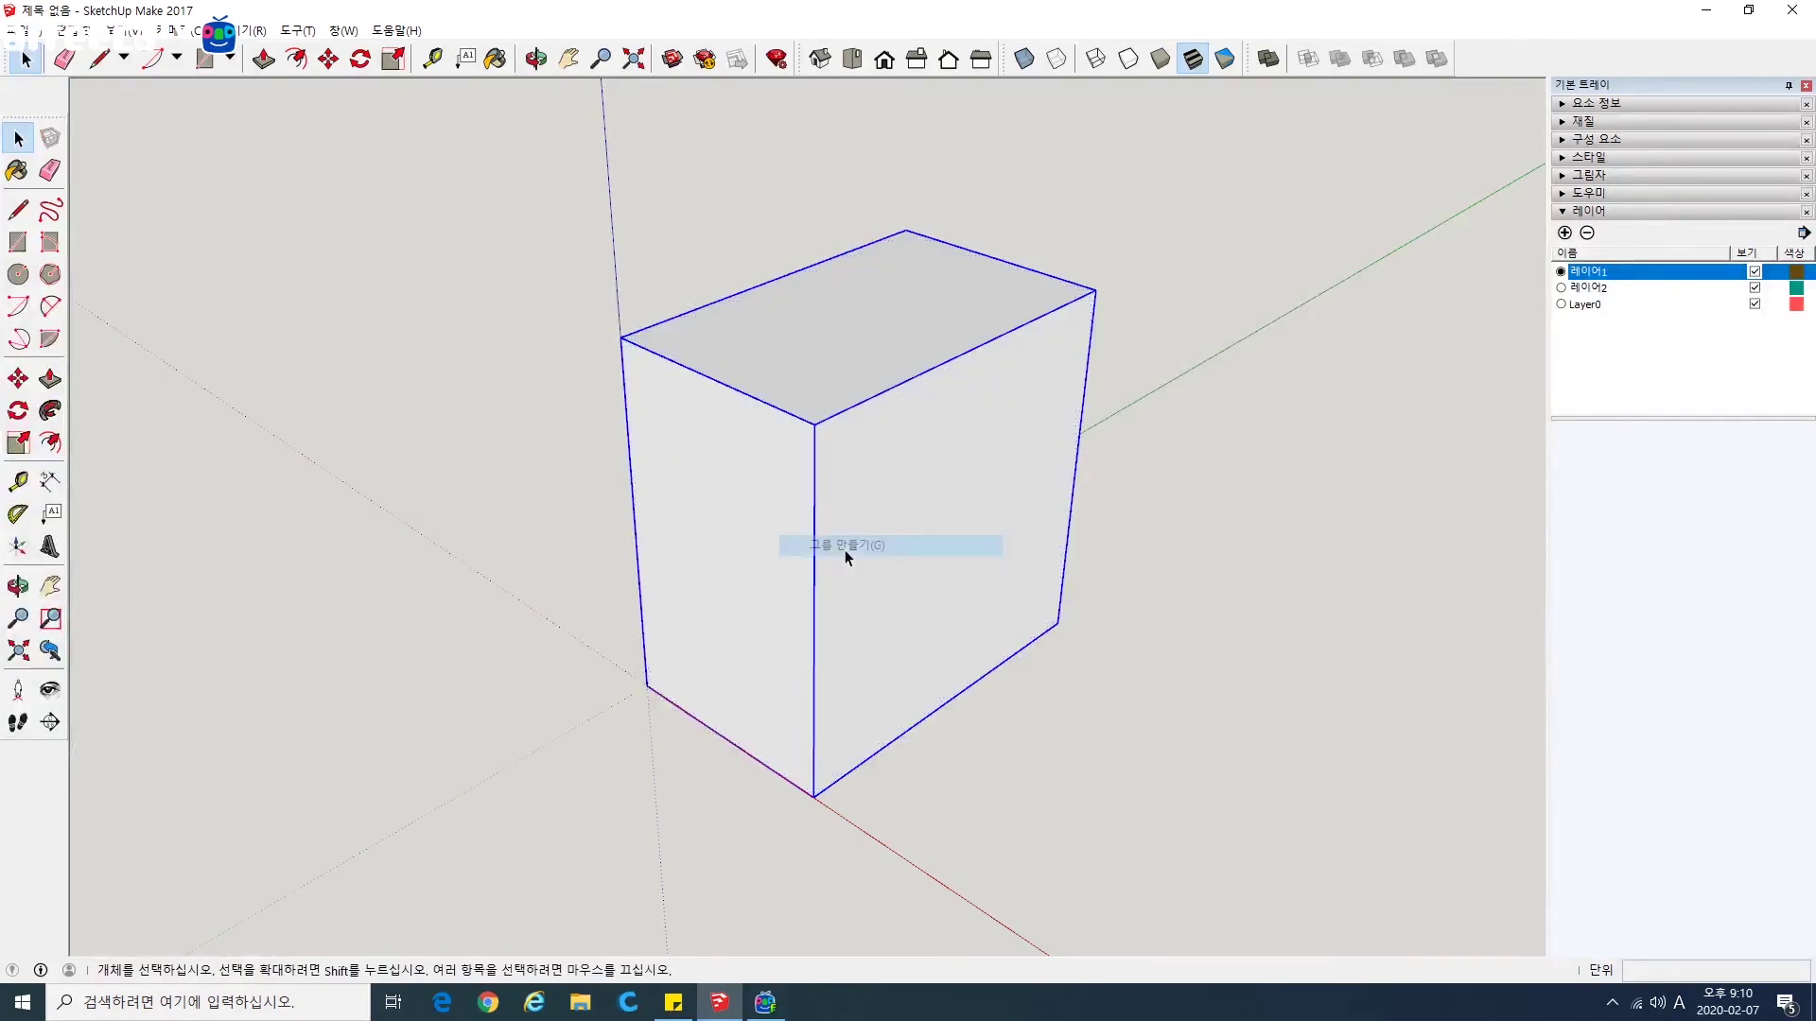
{"action": "left_click", "coordinate": [1292, 475]}
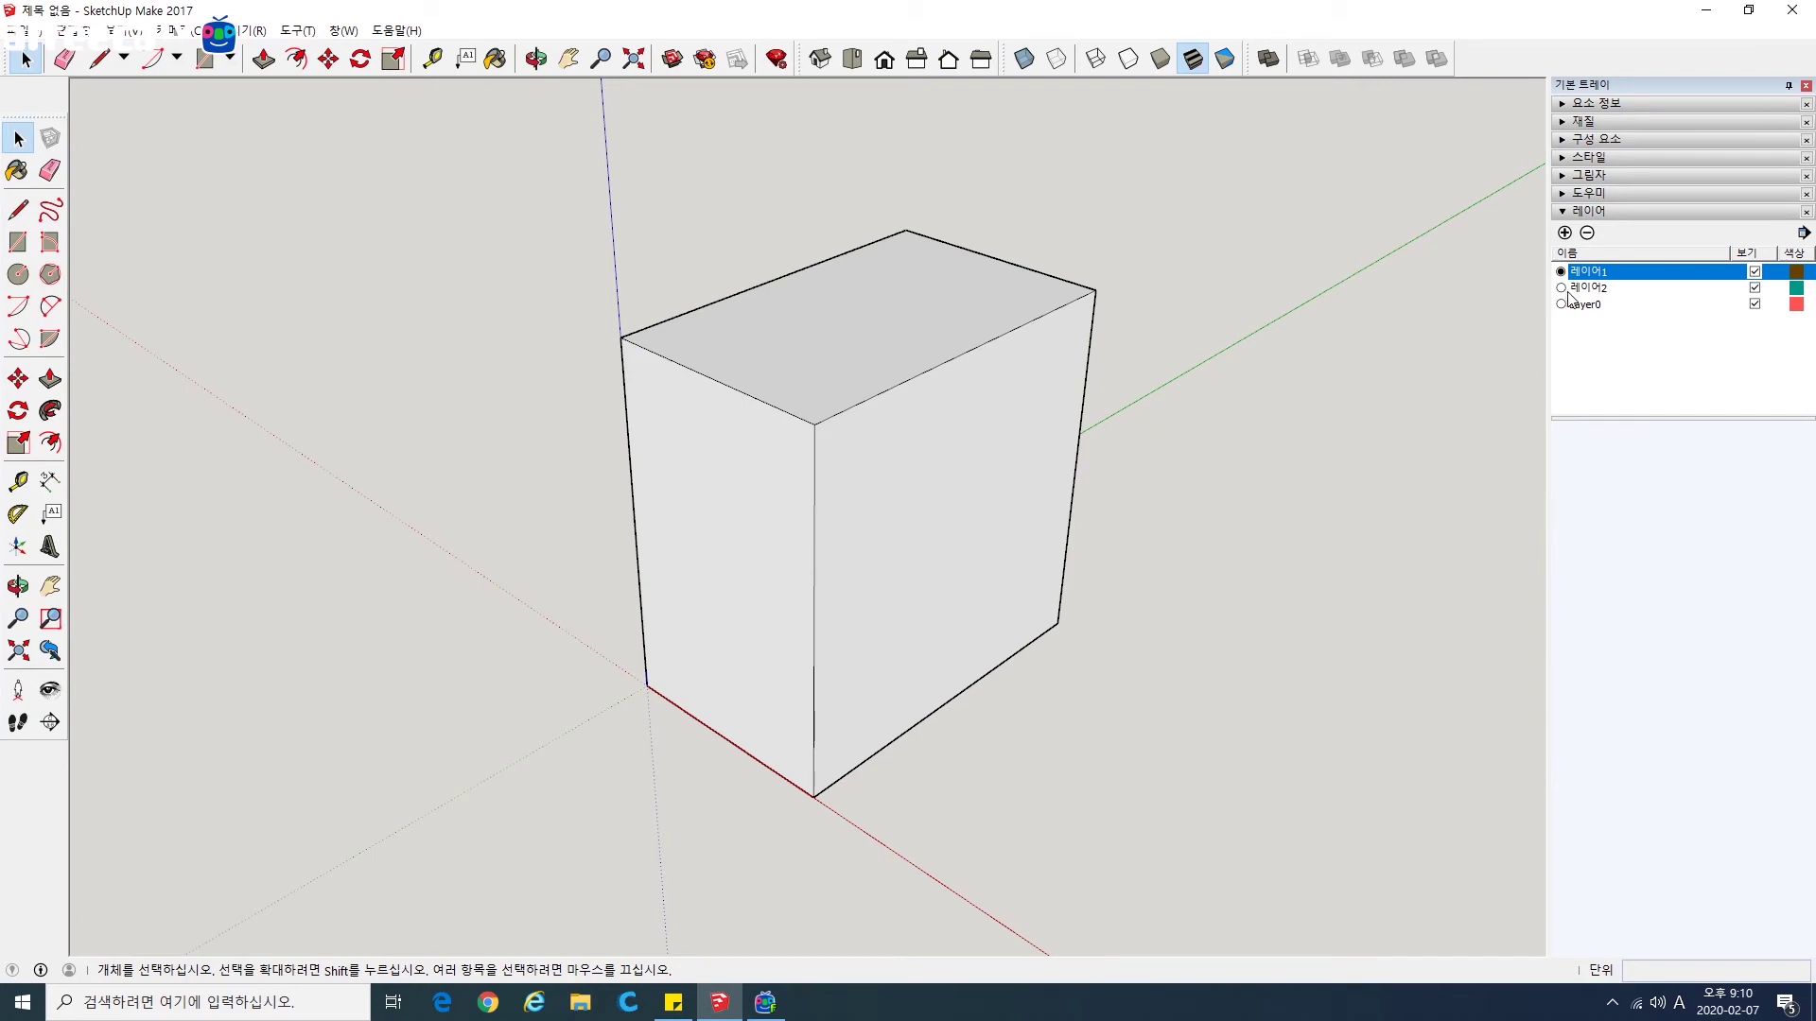
Step: Make 레이어2 the active layer and hide 레이어1
{"action": "left_click", "coordinate": [972, 476]}
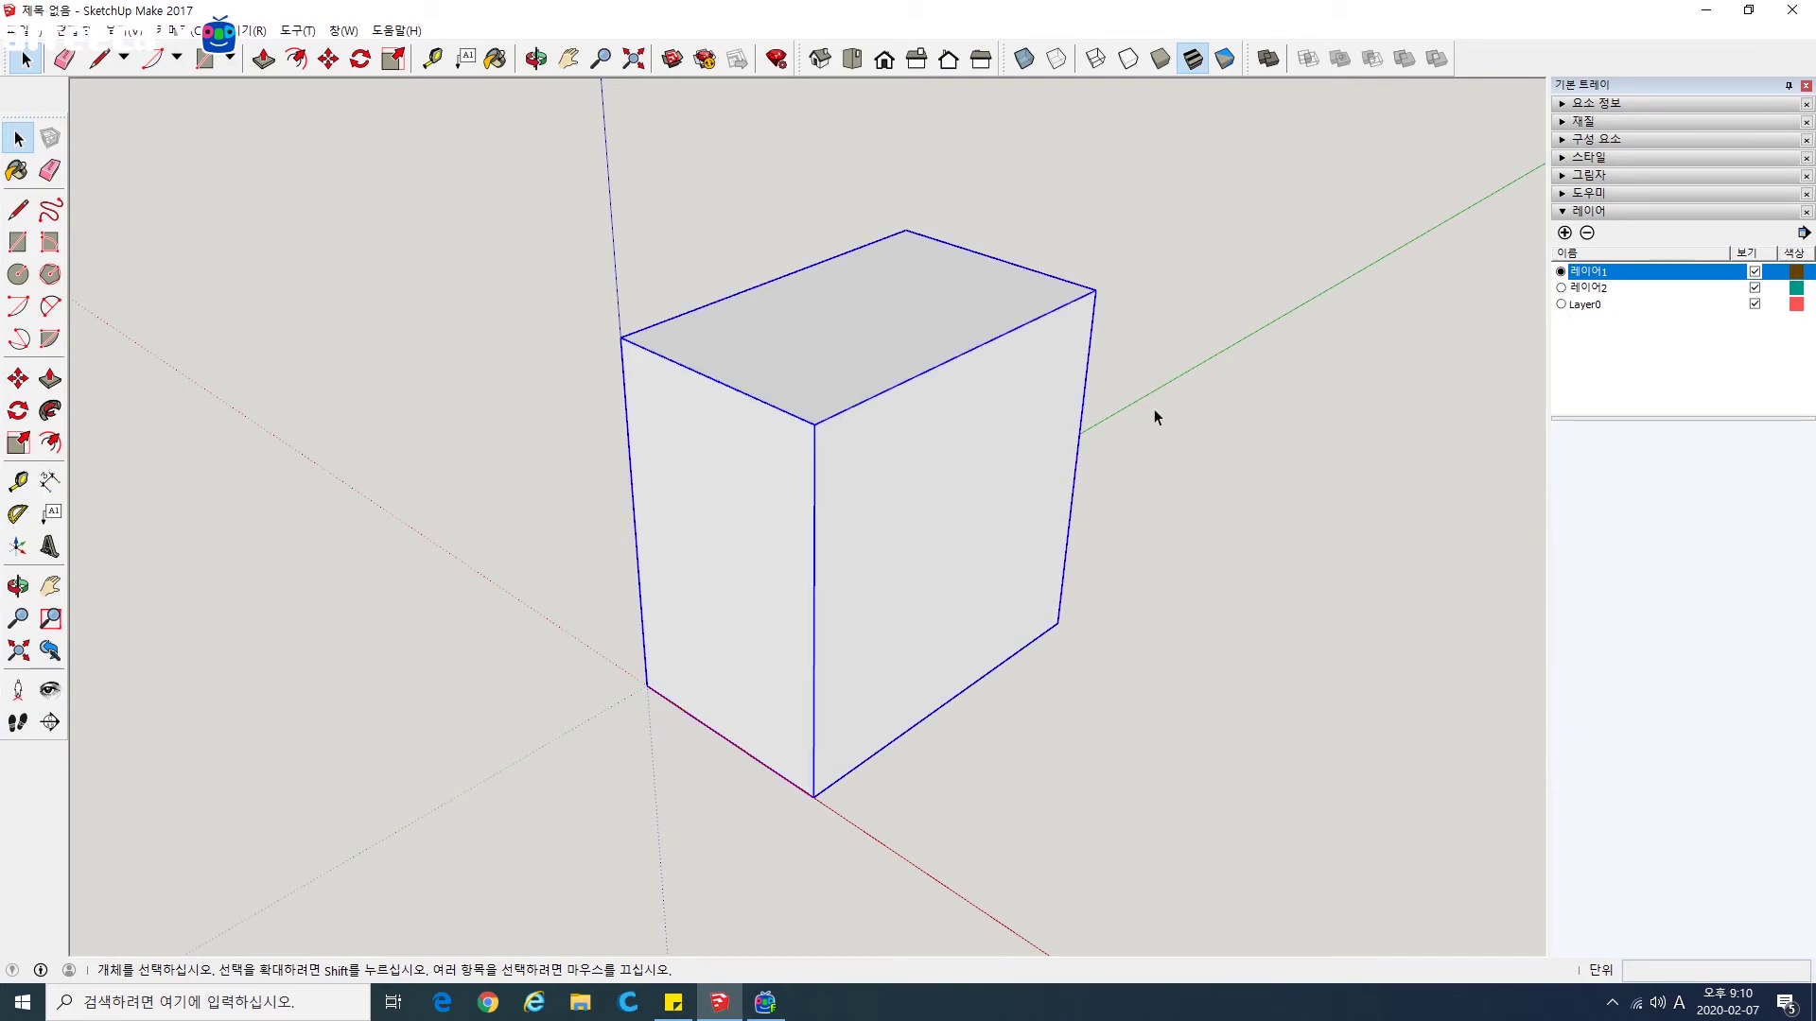
{"action": "left_click", "coordinate": [1562, 286]}
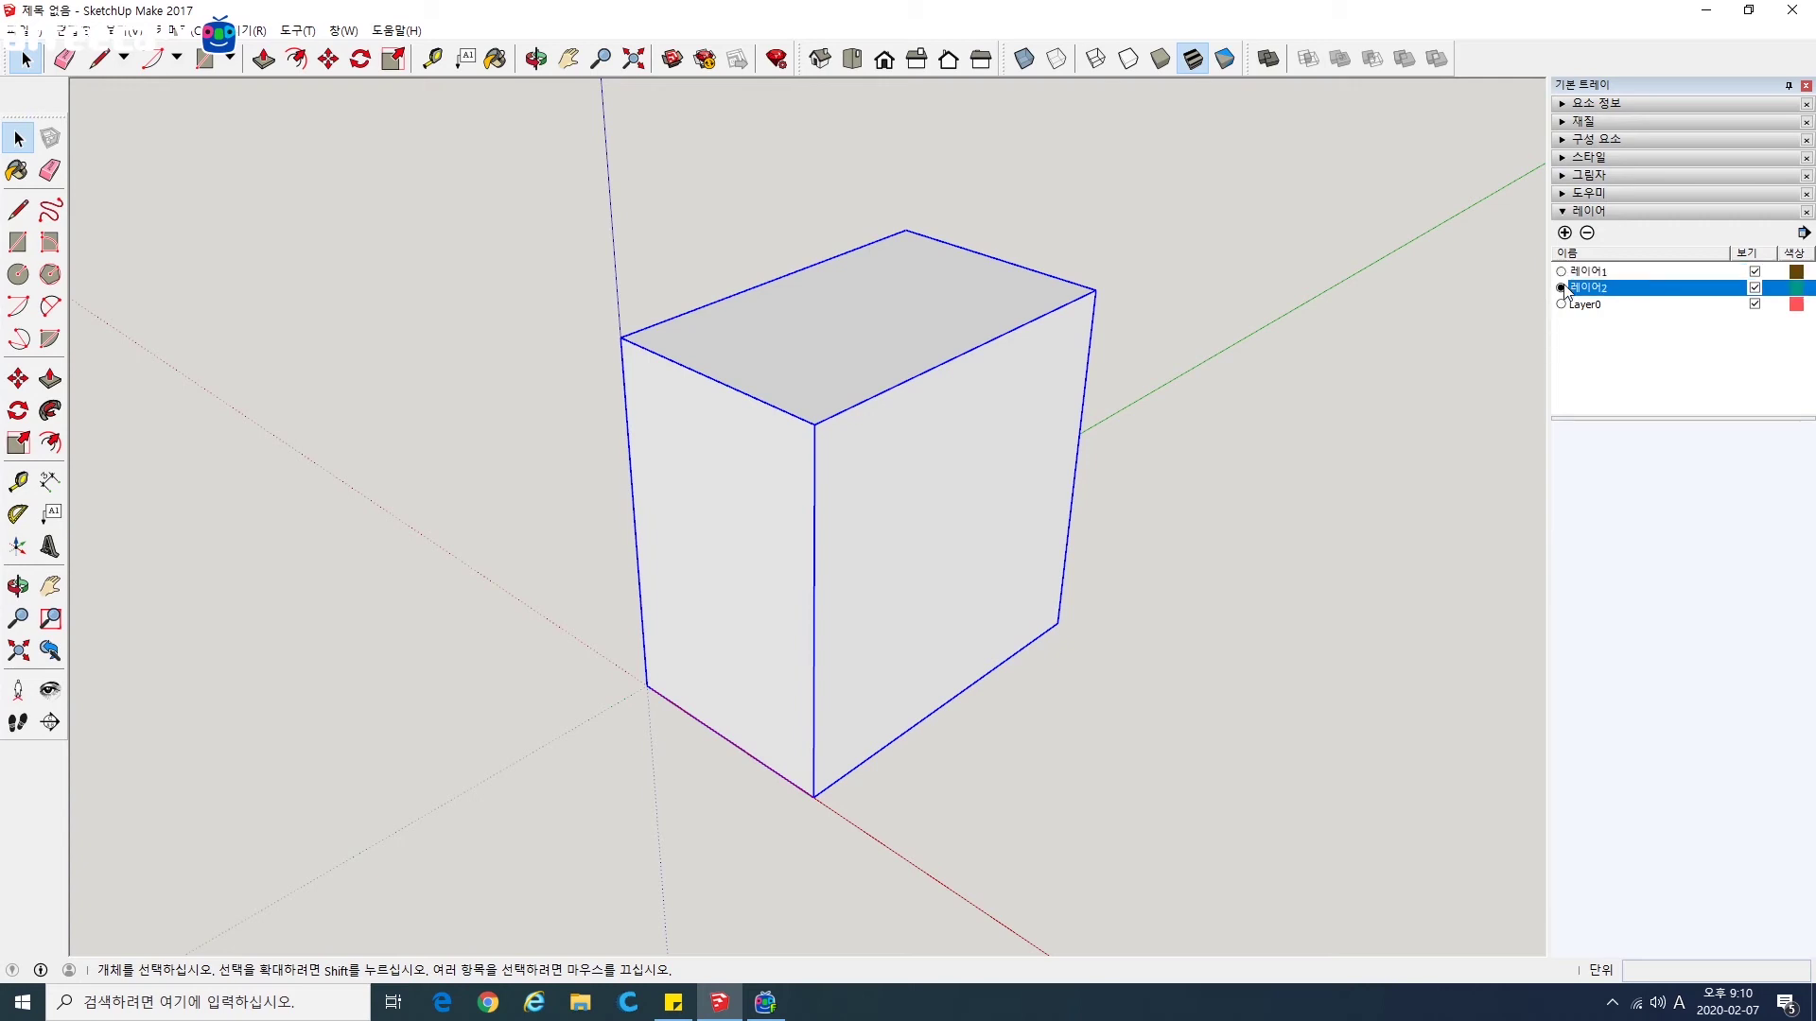
{"action": "left_click", "coordinate": [1756, 272]}
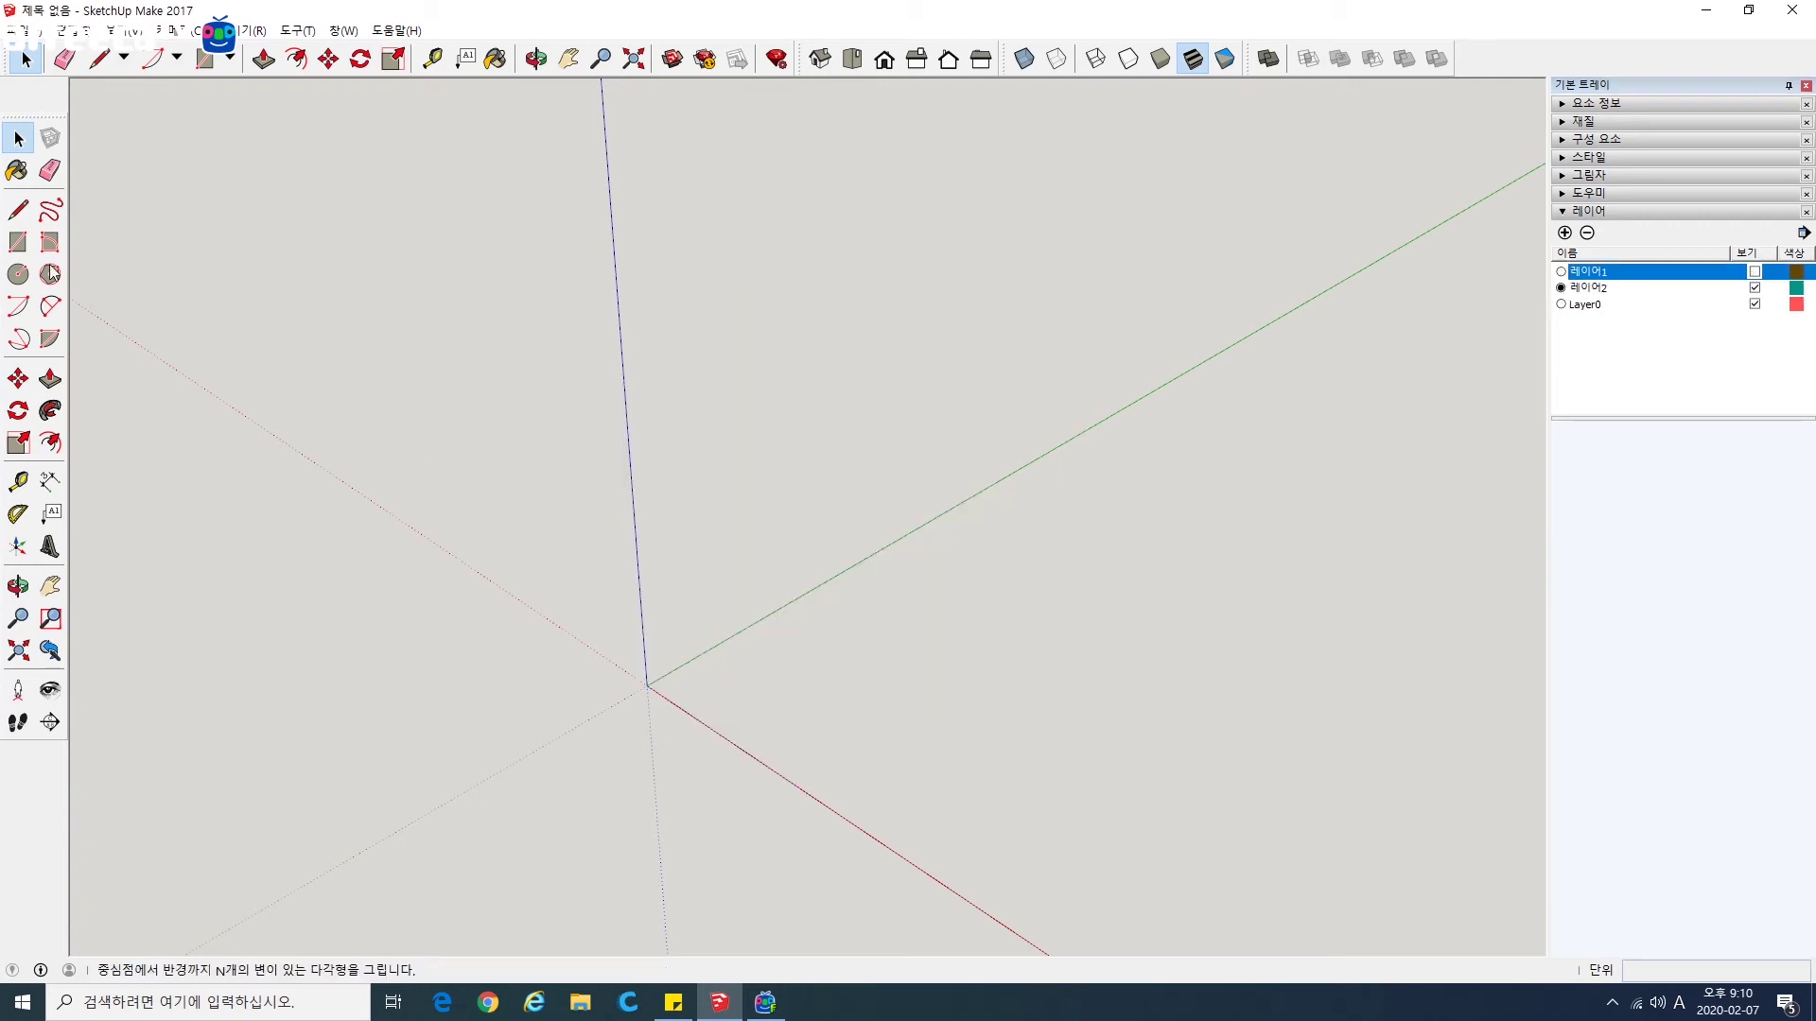
Step: Draw a narrow rectangle about 74 × 531 mm on the ground beside the origin and extrude it upward about 597 mm
{"action": "left_click", "coordinate": [19, 244]}
{"action": "left_click", "coordinate": [697, 677]}
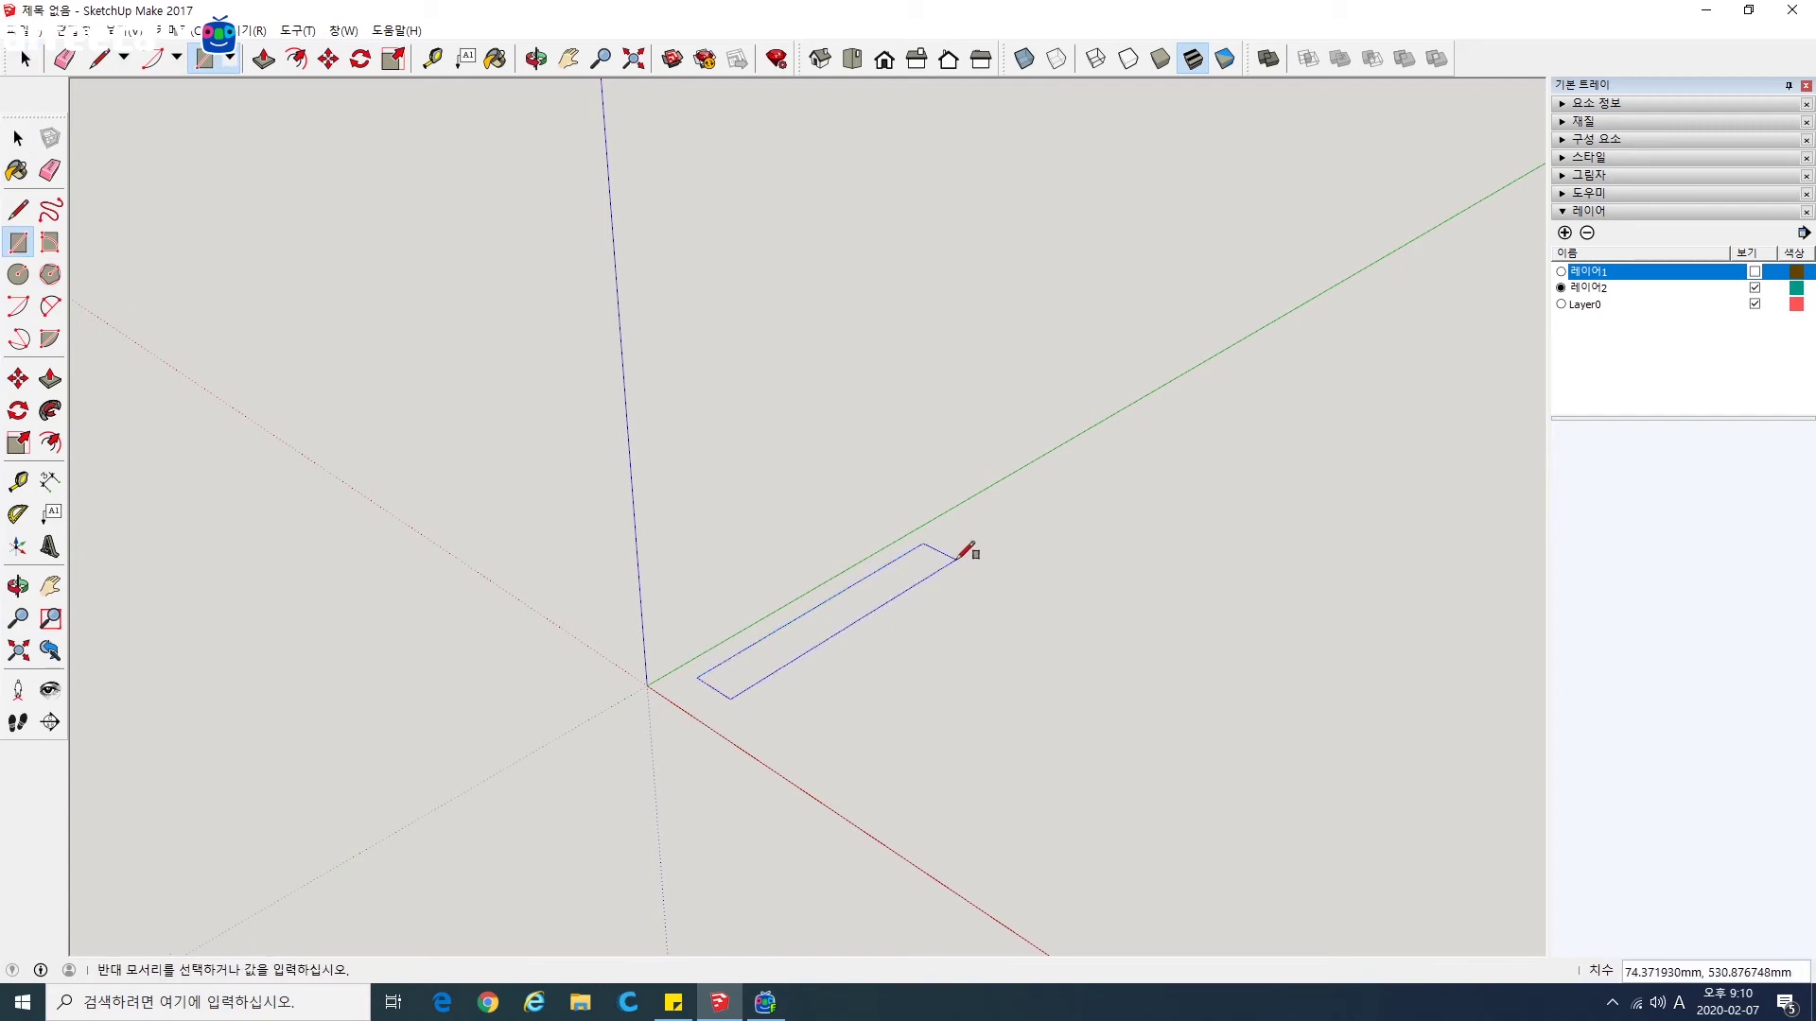
{"action": "left_click", "coordinate": [956, 558]}
{"action": "left_click", "coordinate": [50, 379]}
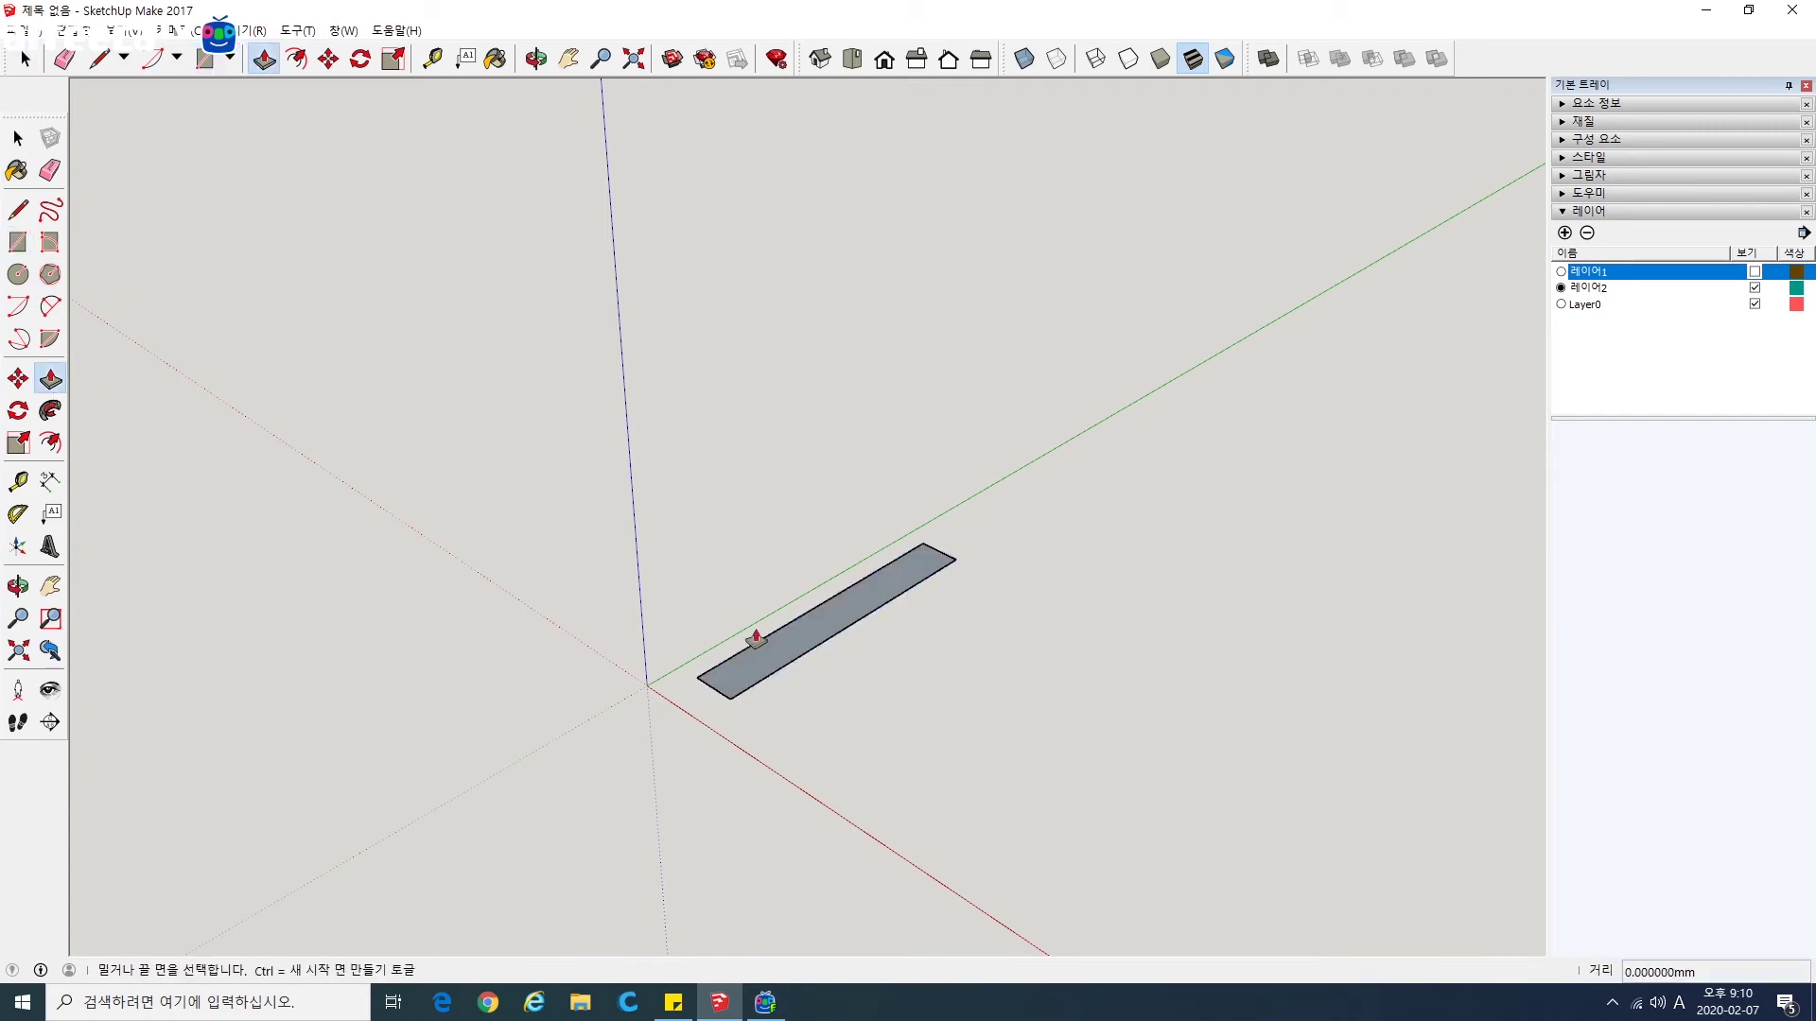
{"action": "left_click_drag", "start_coordinate": [787, 650], "coordinate": [856, 358]}
{"action": "mouse_move", "coordinate": [1046, 612]}
{"action": "middle_mouse_down"}
{"action": "mouse_move", "coordinate": [1025, 482]}
{"action": "mouse_move", "coordinate": [1077, 579]}
{"action": "mouse_move", "coordinate": [1057, 591]}
{"action": "middle_mouse_up"}
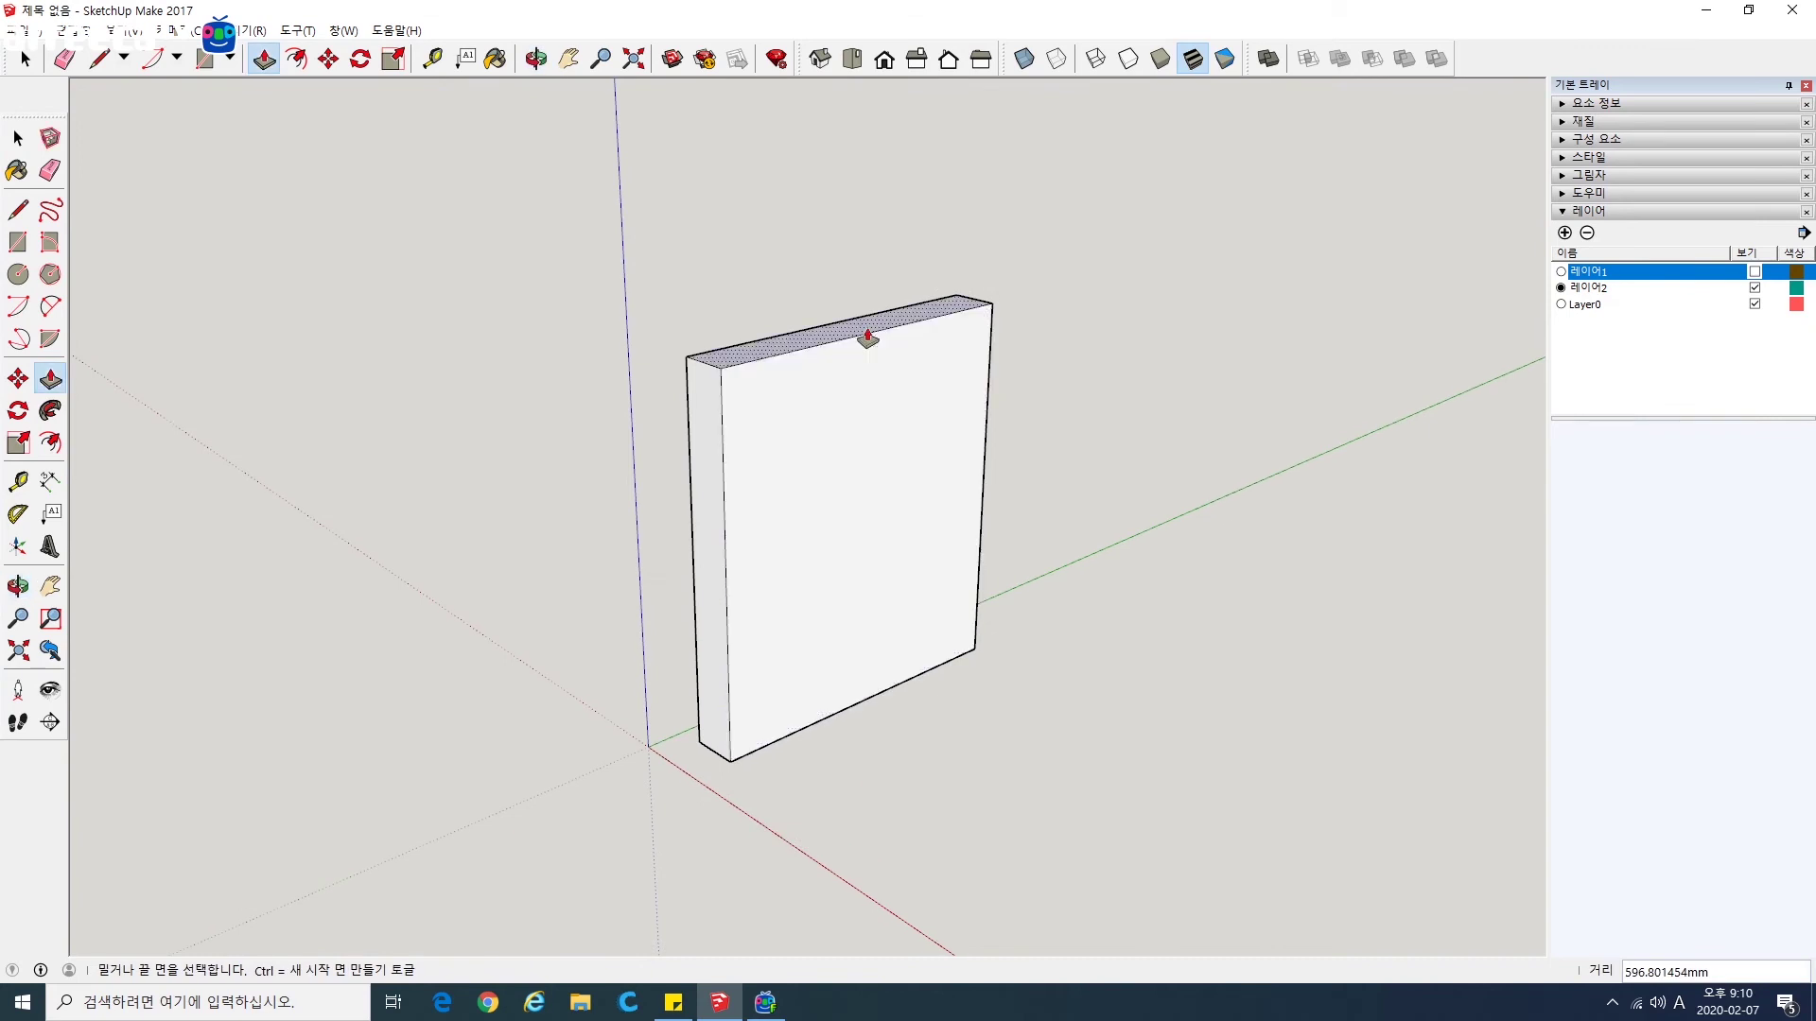
Step: Push/Pull the slab's top face up about 43 mm, its bottom face in about 32 mm, and its large front face in about 22 mm
{"action": "left_click_drag", "start_coordinate": [868, 338], "coordinate": [867, 304]}
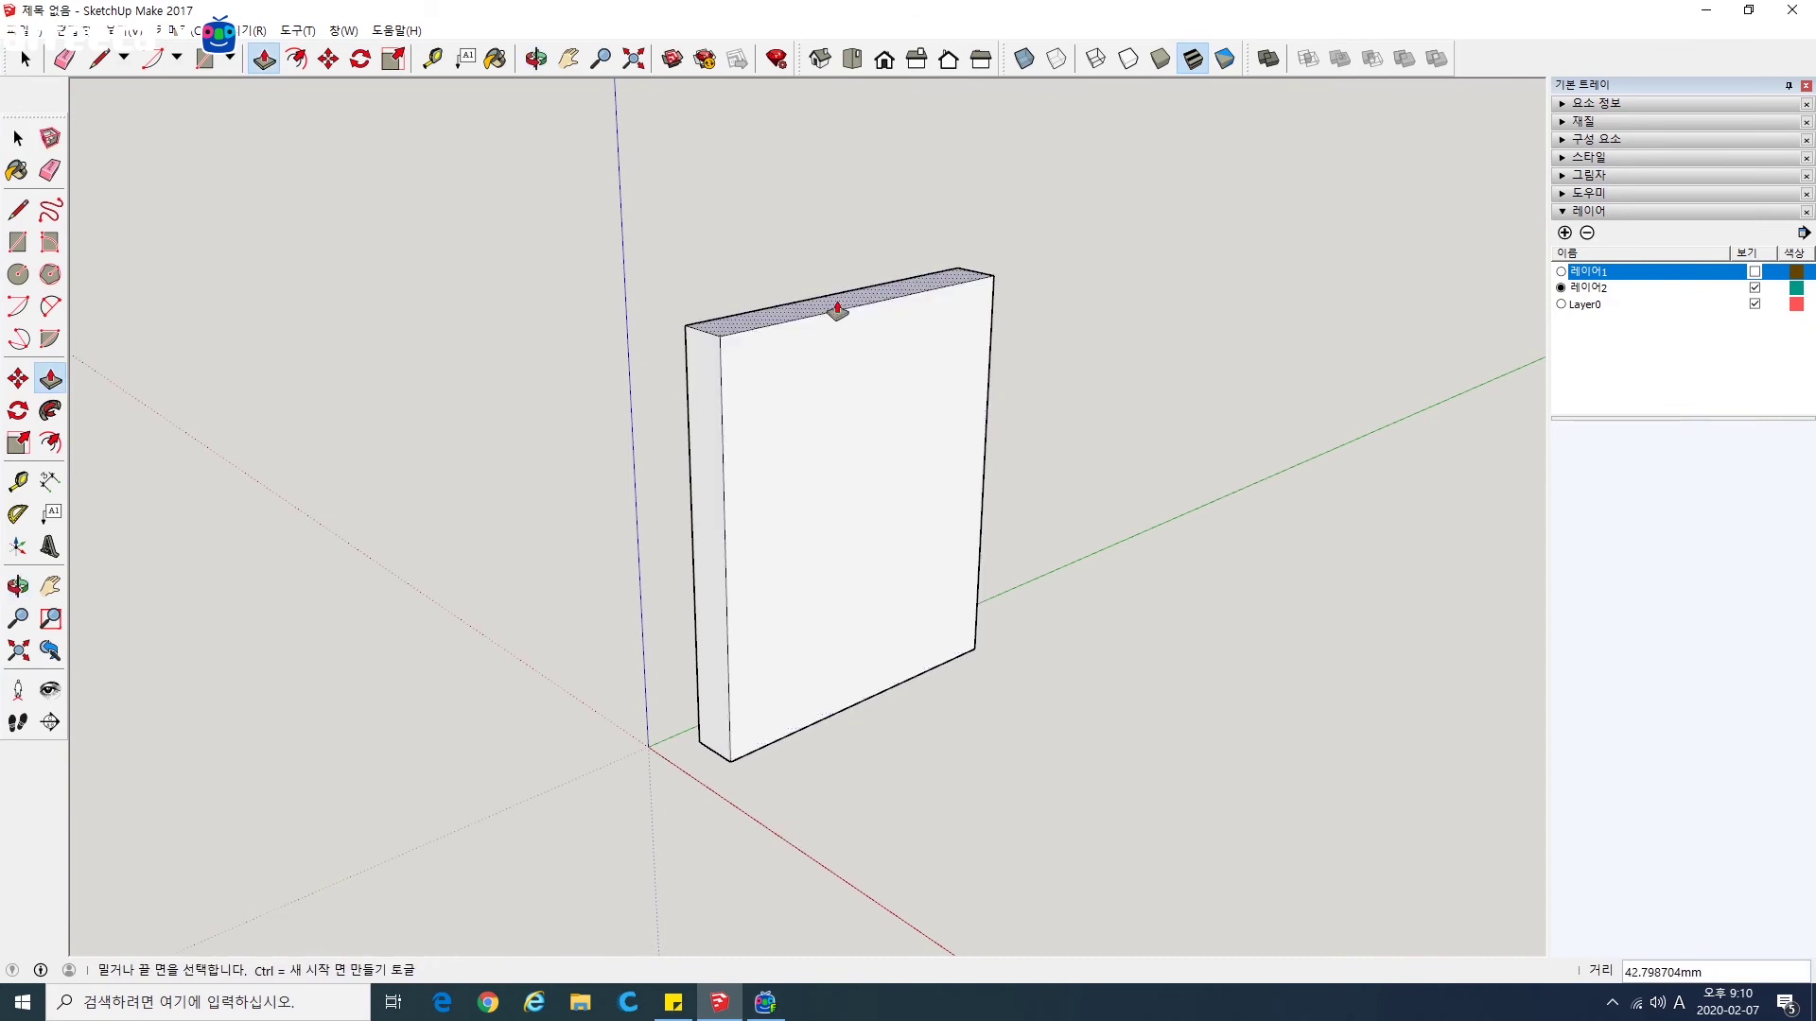
{"action": "middle_click_drag", "start_coordinate": [835, 599], "coordinate": [851, 561]}
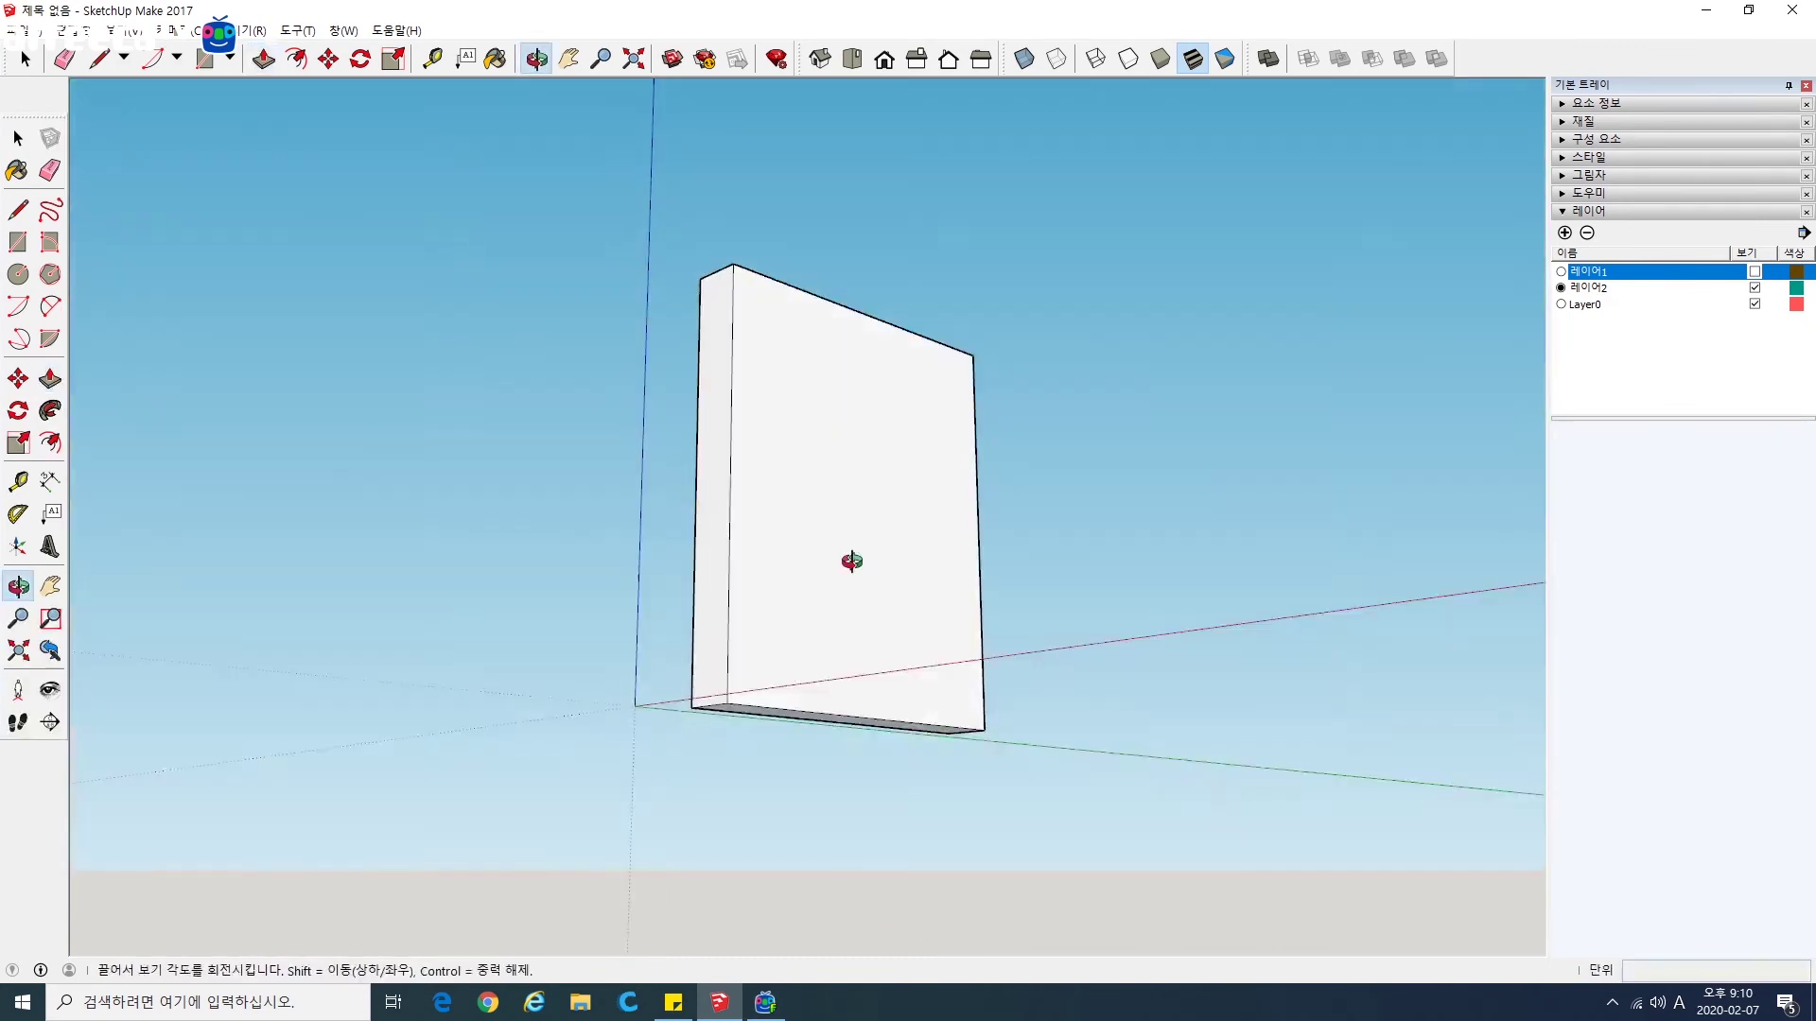
{"action": "left_click_drag", "start_coordinate": [839, 718], "coordinate": [851, 693]}
{"action": "middle_click_drag", "start_coordinate": [851, 693], "coordinate": [905, 629]}
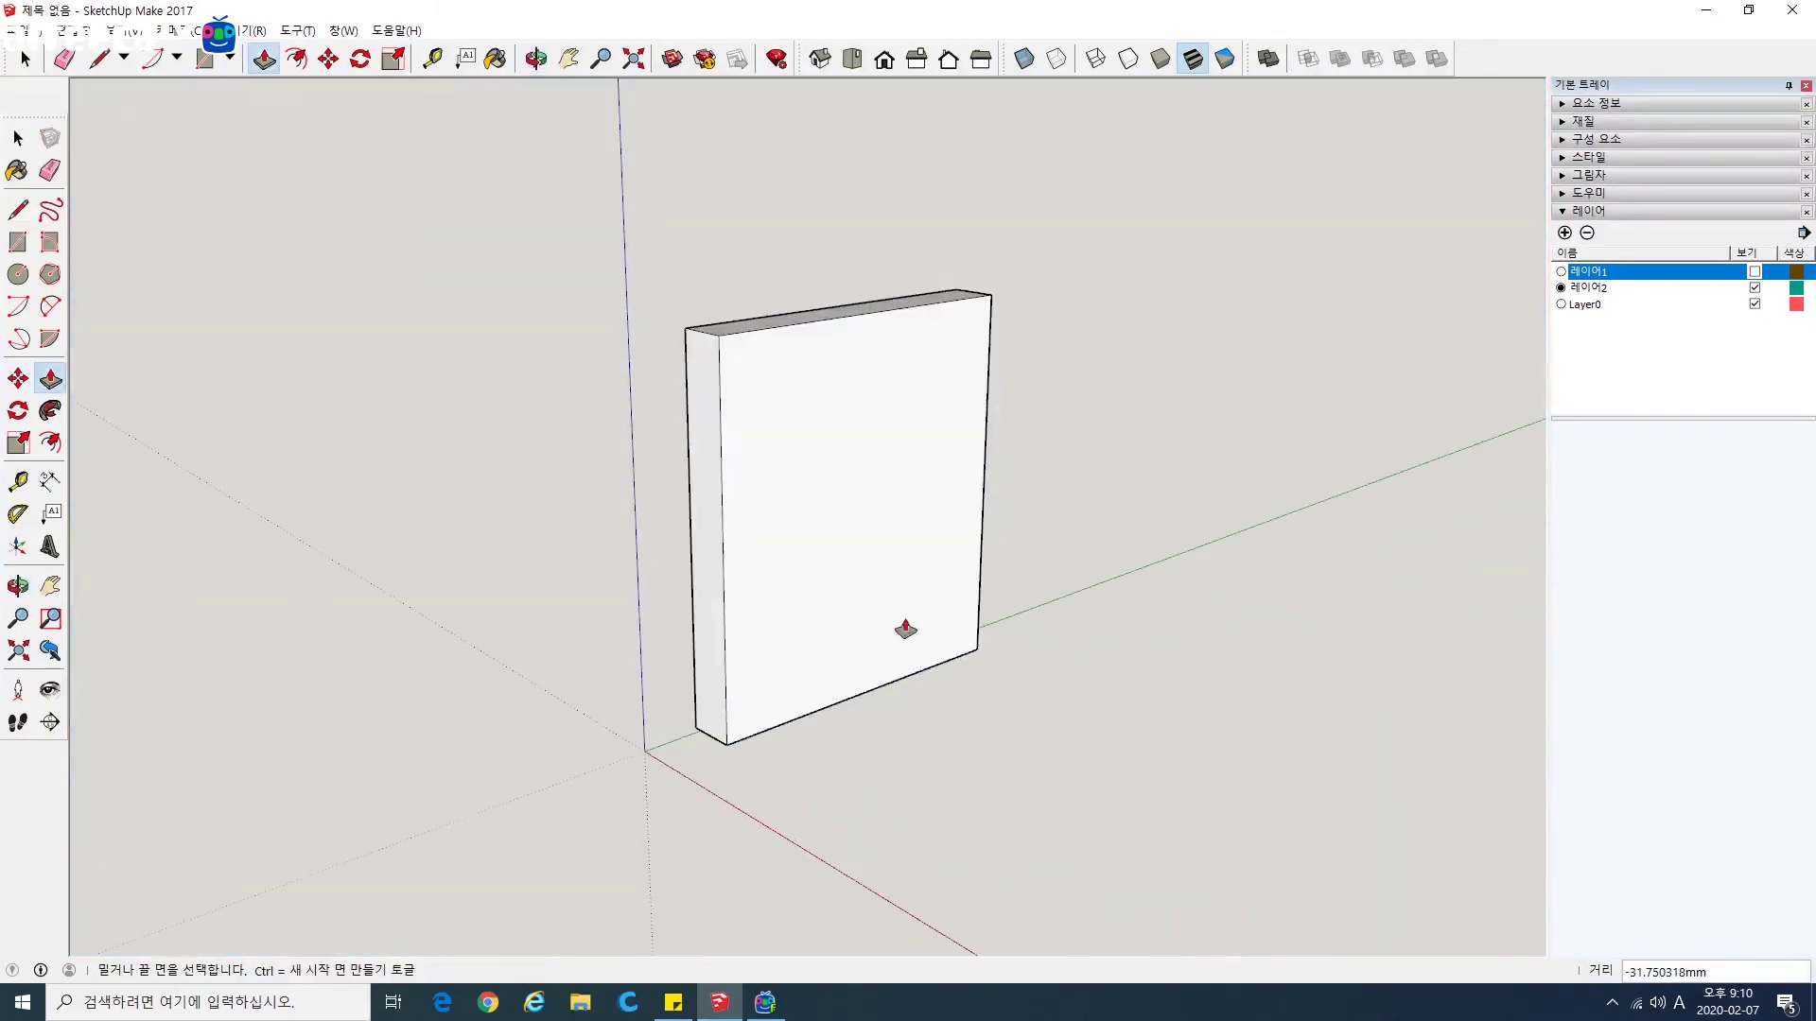
{"action": "left_click_drag", "start_coordinate": [905, 628], "coordinate": [875, 598]}
{"action": "middle_click_drag", "start_coordinate": [865, 593], "coordinate": [462, 654]}
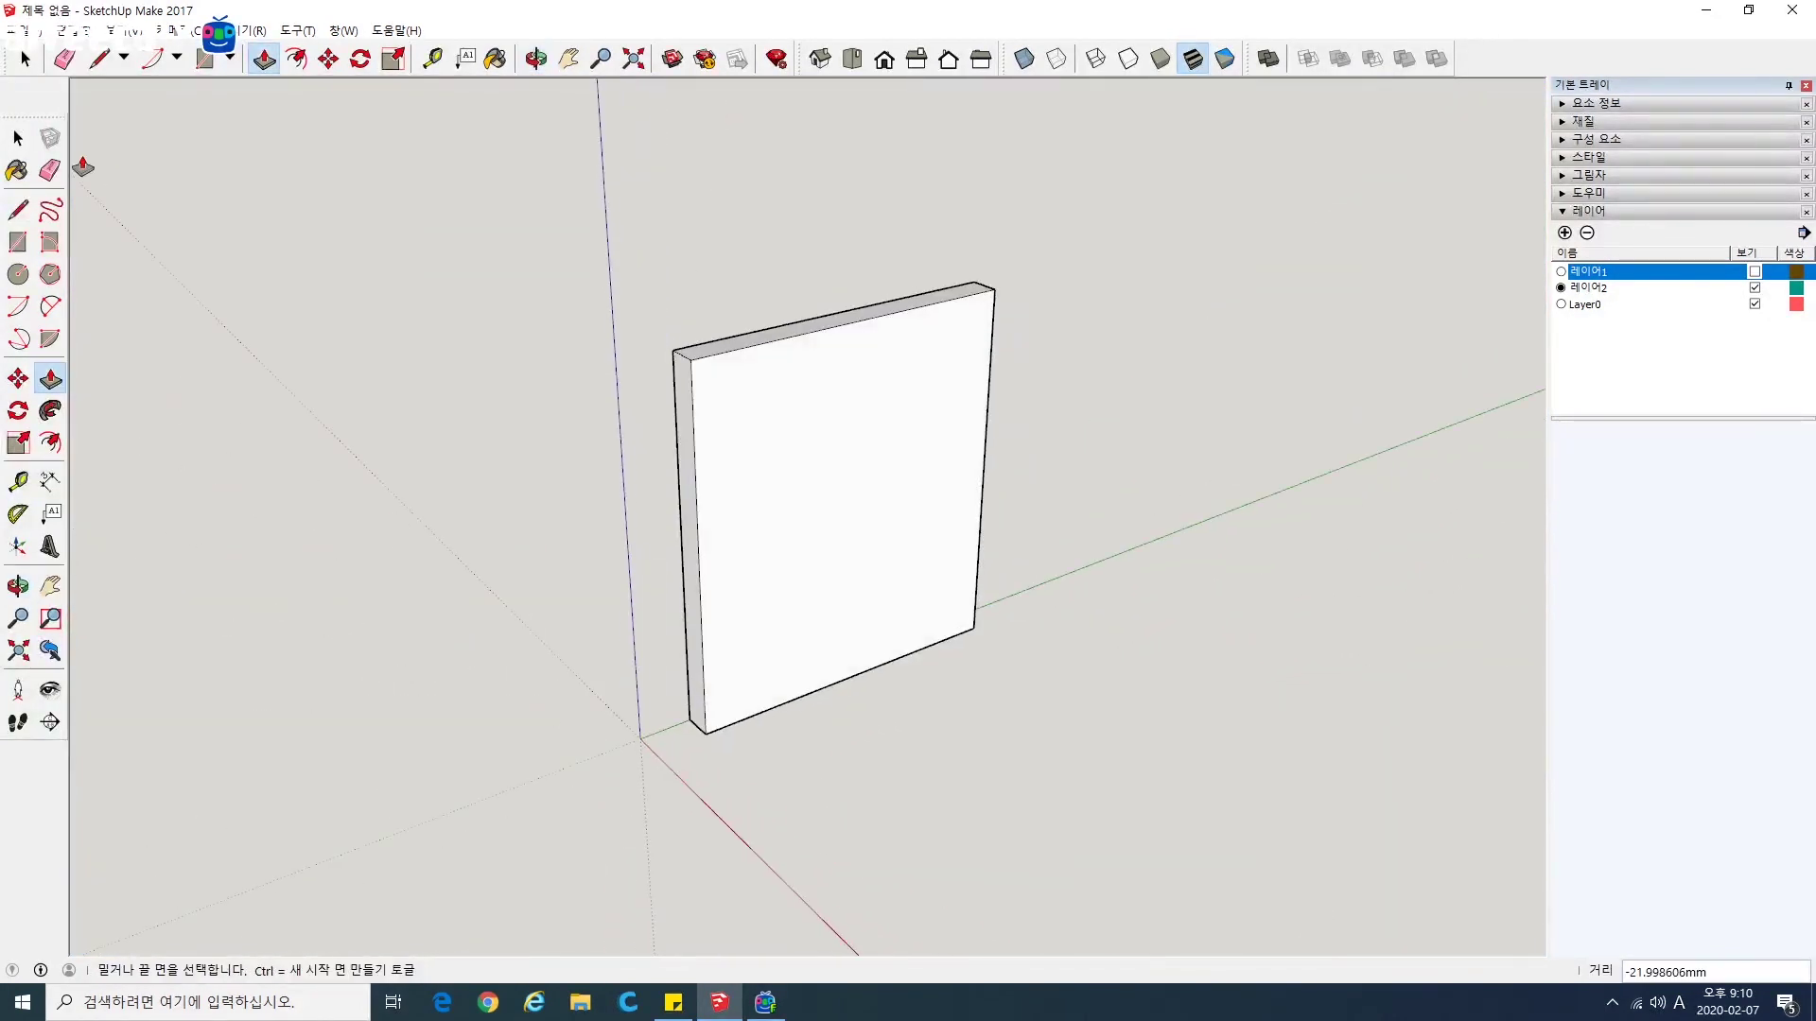
Step: Make 레이어1 the active layer so that it is displayed again together with 레이어2
{"action": "left_click", "coordinate": [18, 139]}
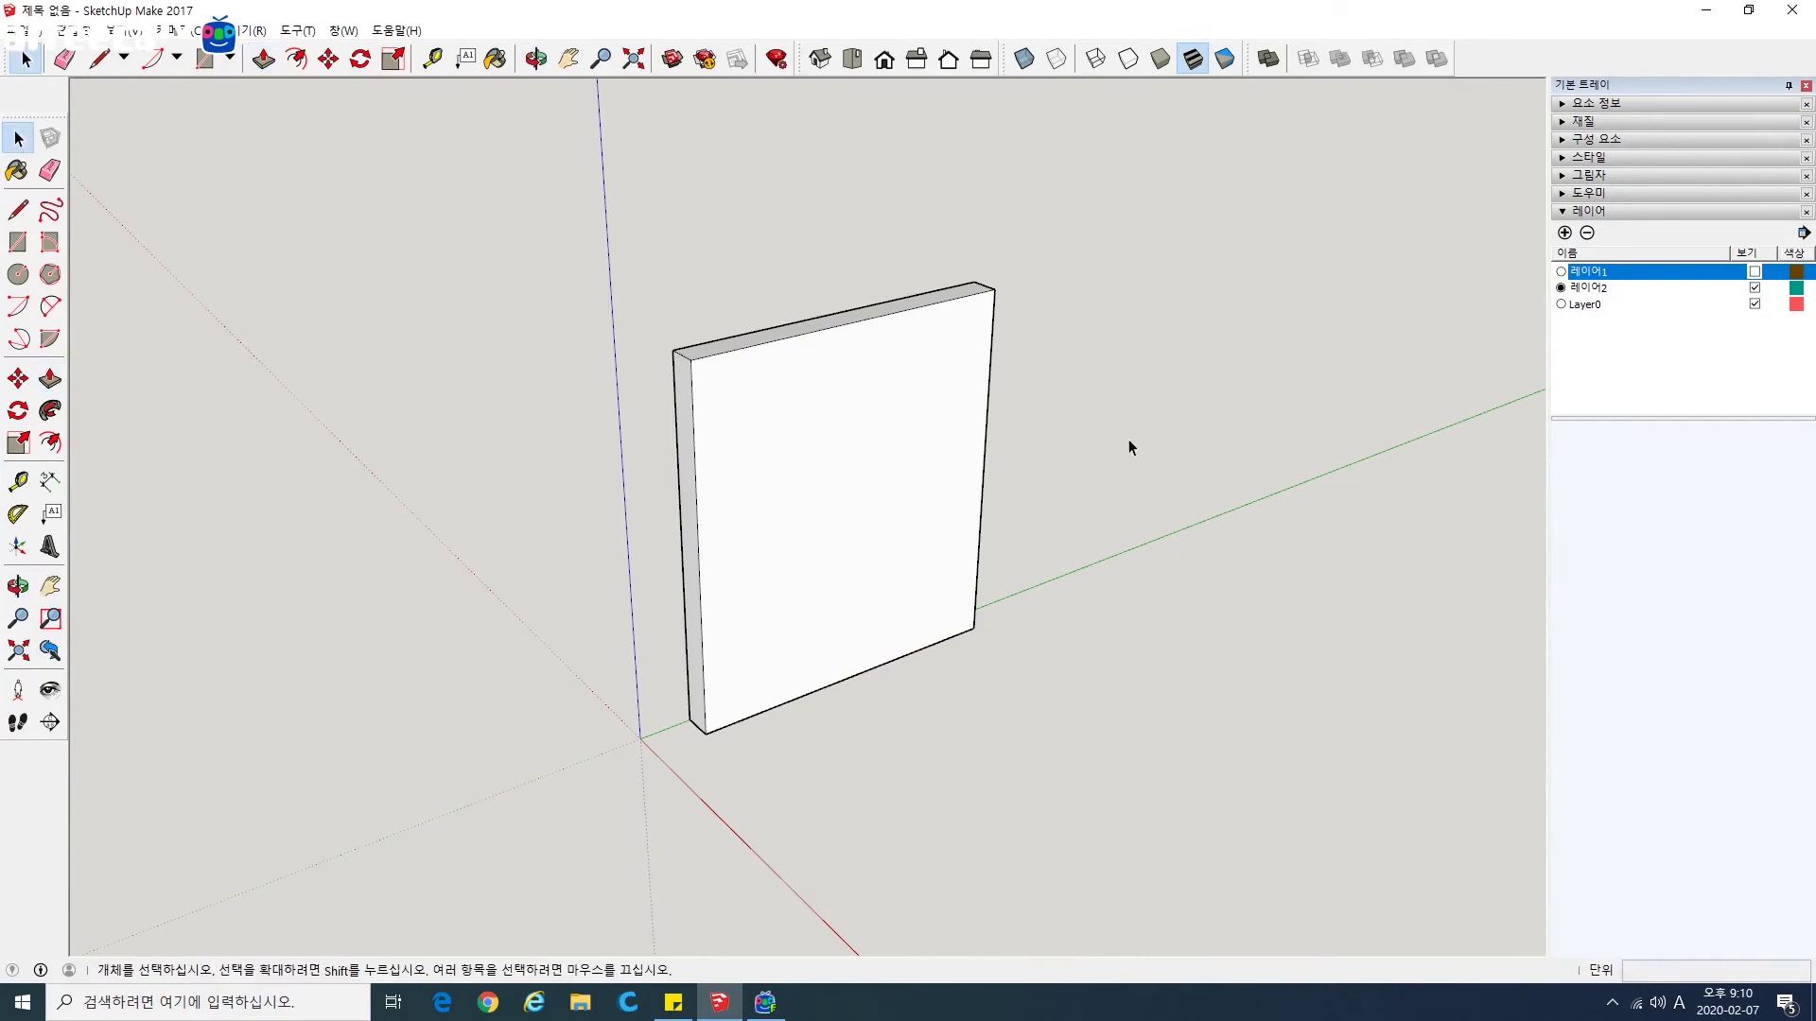
{"action": "left_click", "coordinate": [1586, 305]}
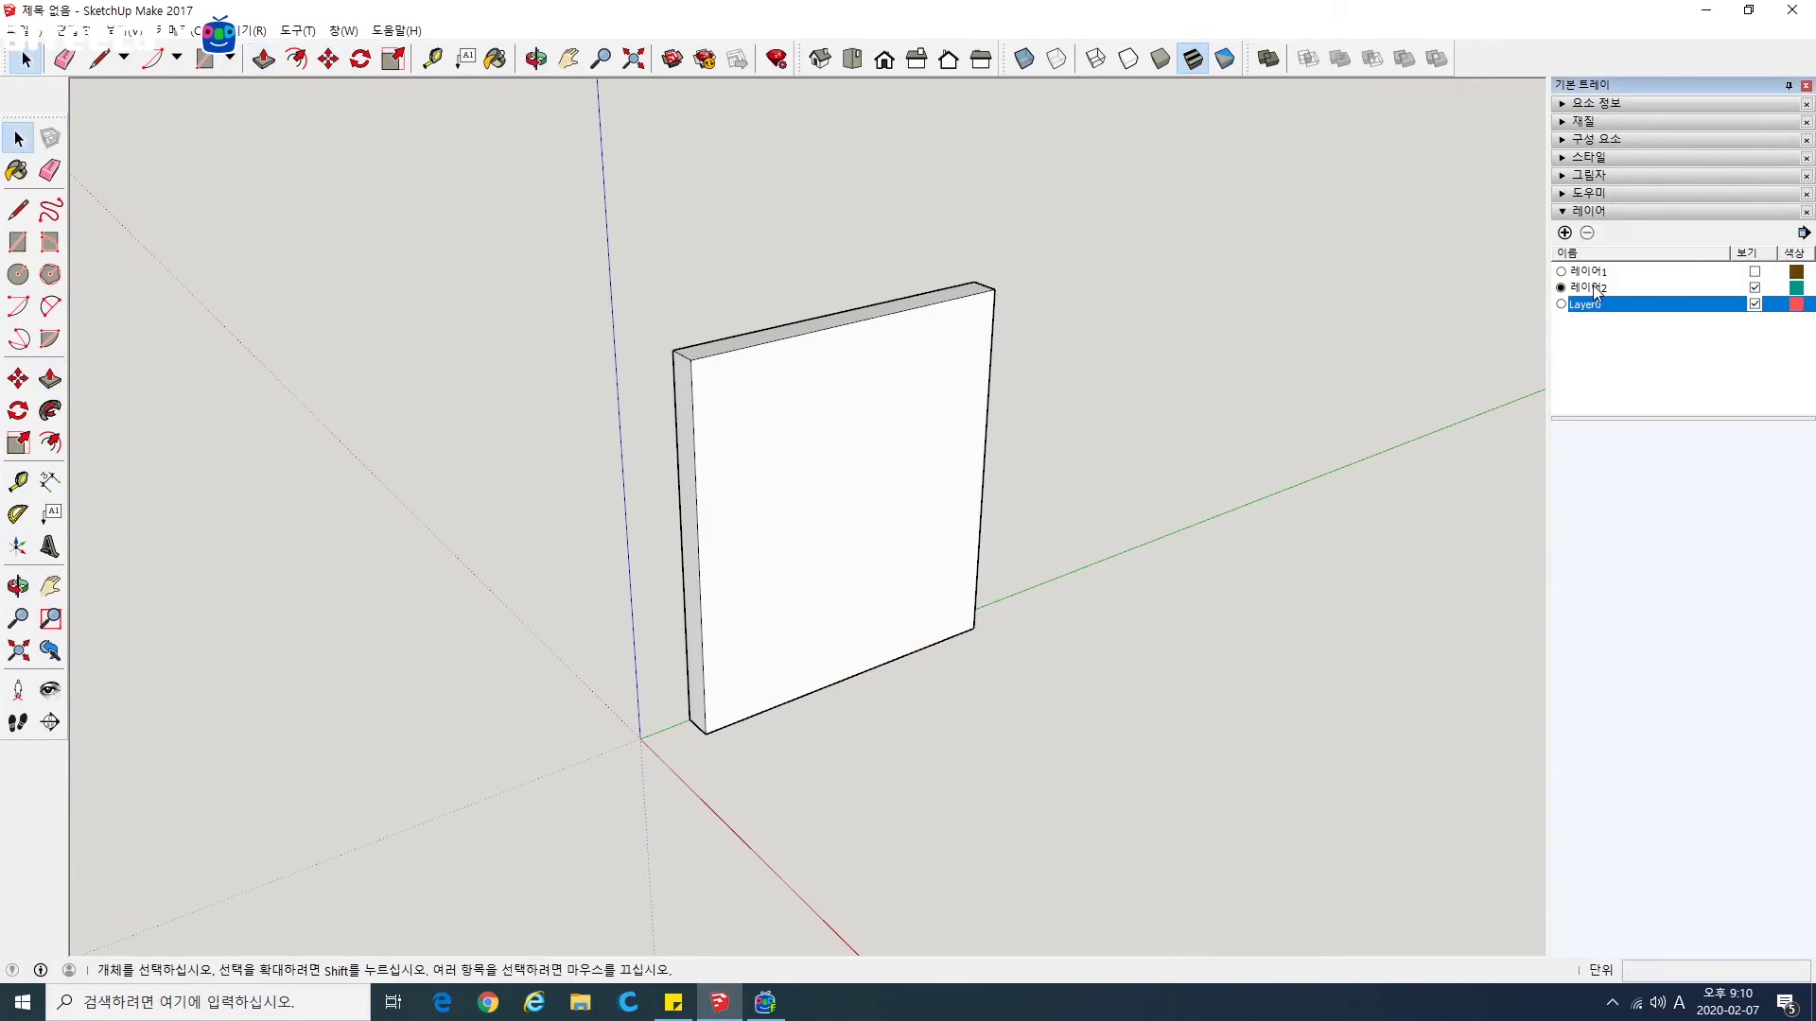
{"action": "left_click", "coordinate": [1592, 287]}
{"action": "left_click", "coordinate": [1590, 273]}
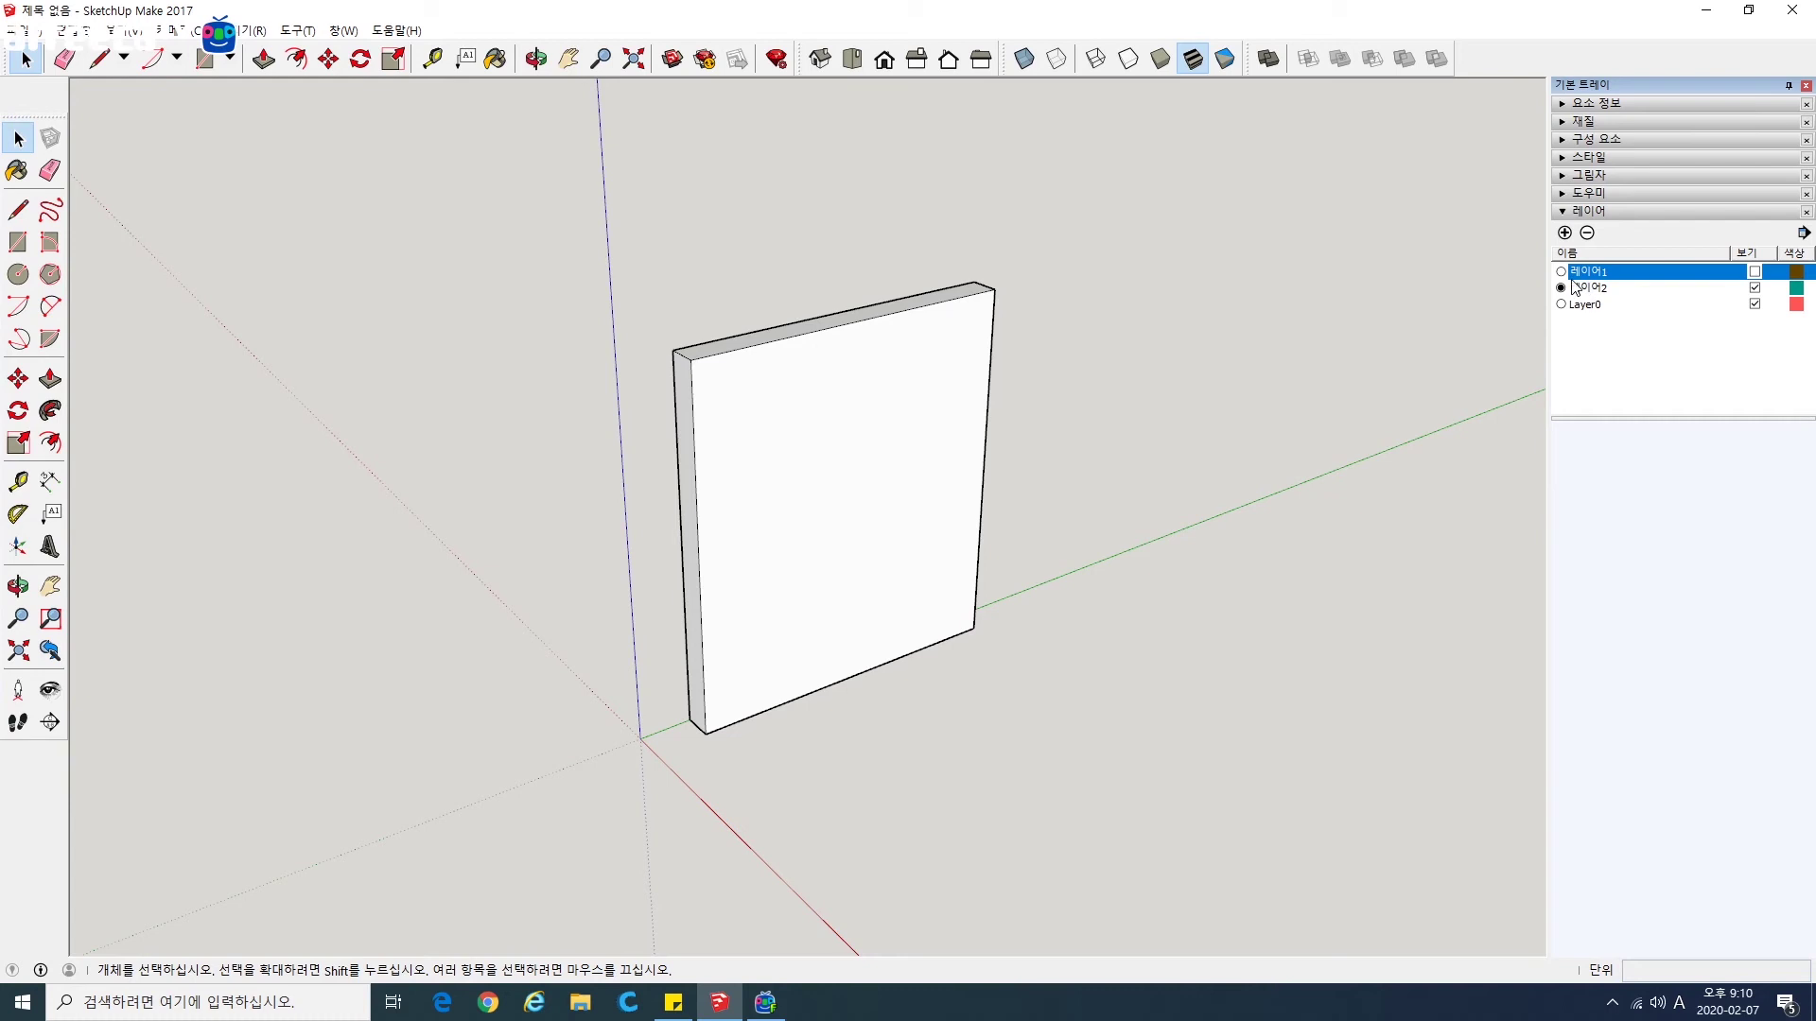
{"action": "left_click", "coordinate": [1583, 306]}
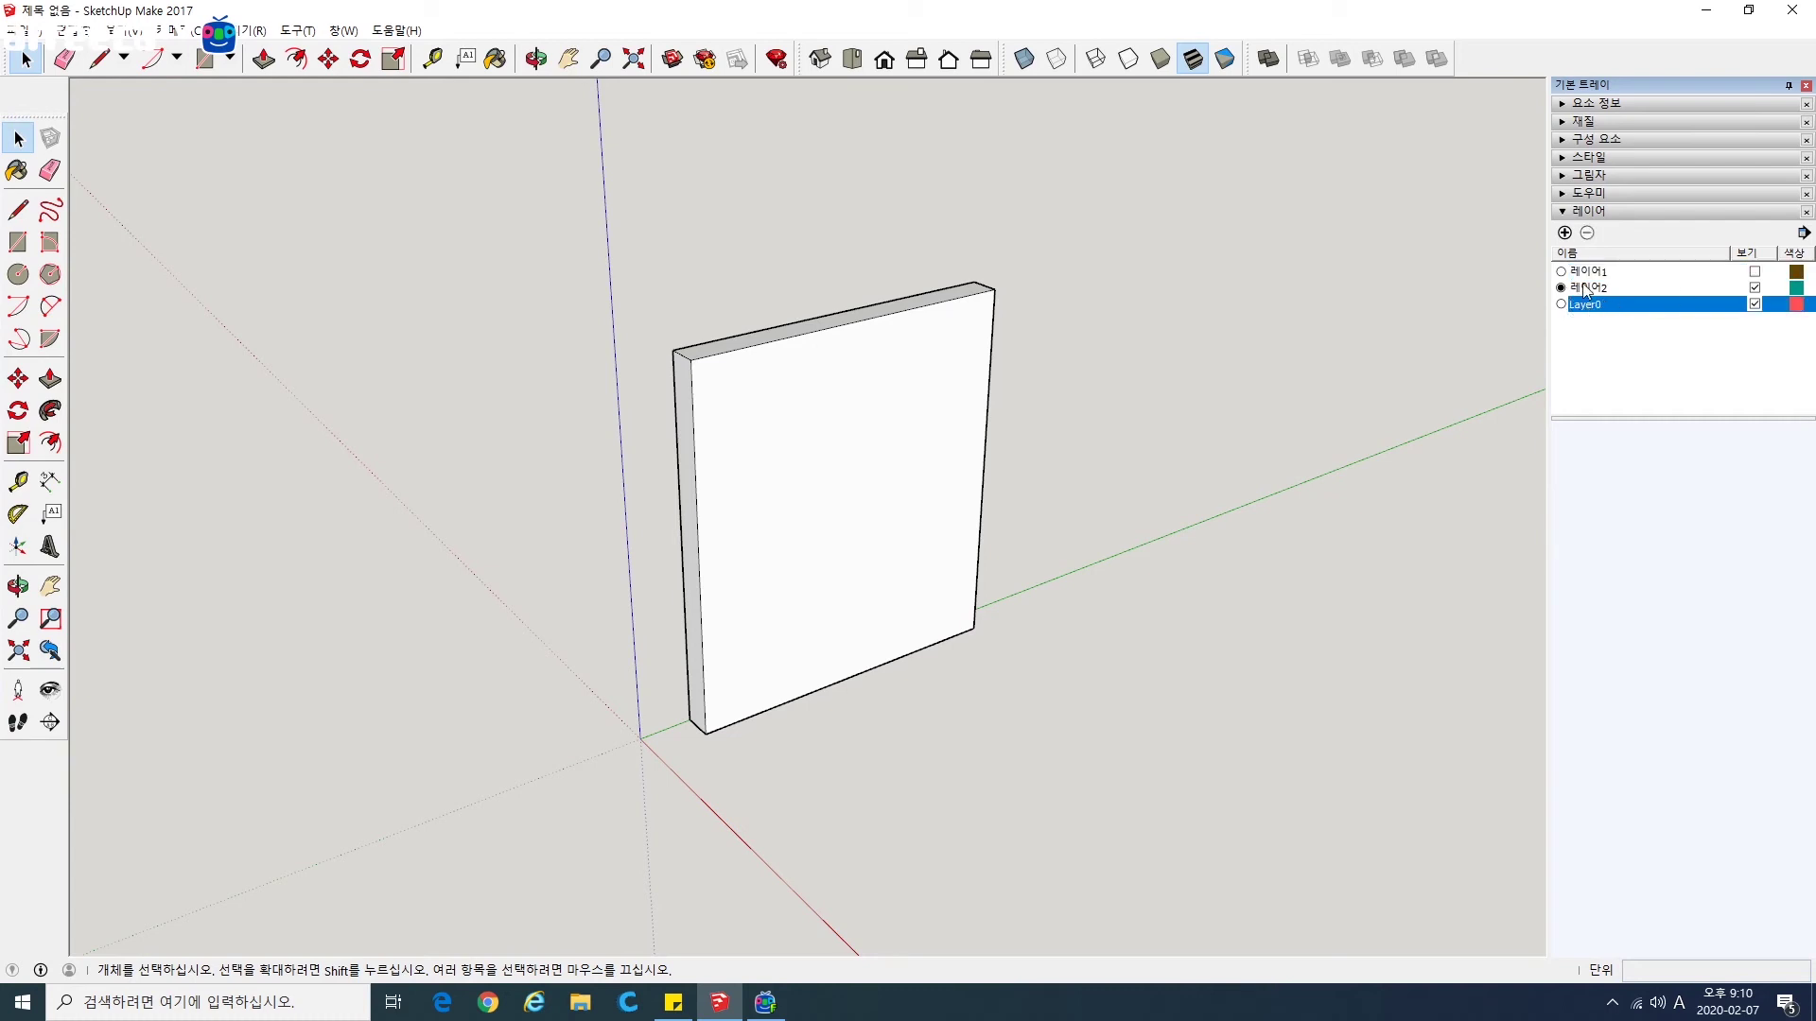
{"action": "left_click", "coordinate": [1587, 273]}
{"action": "left_click", "coordinate": [1561, 271]}
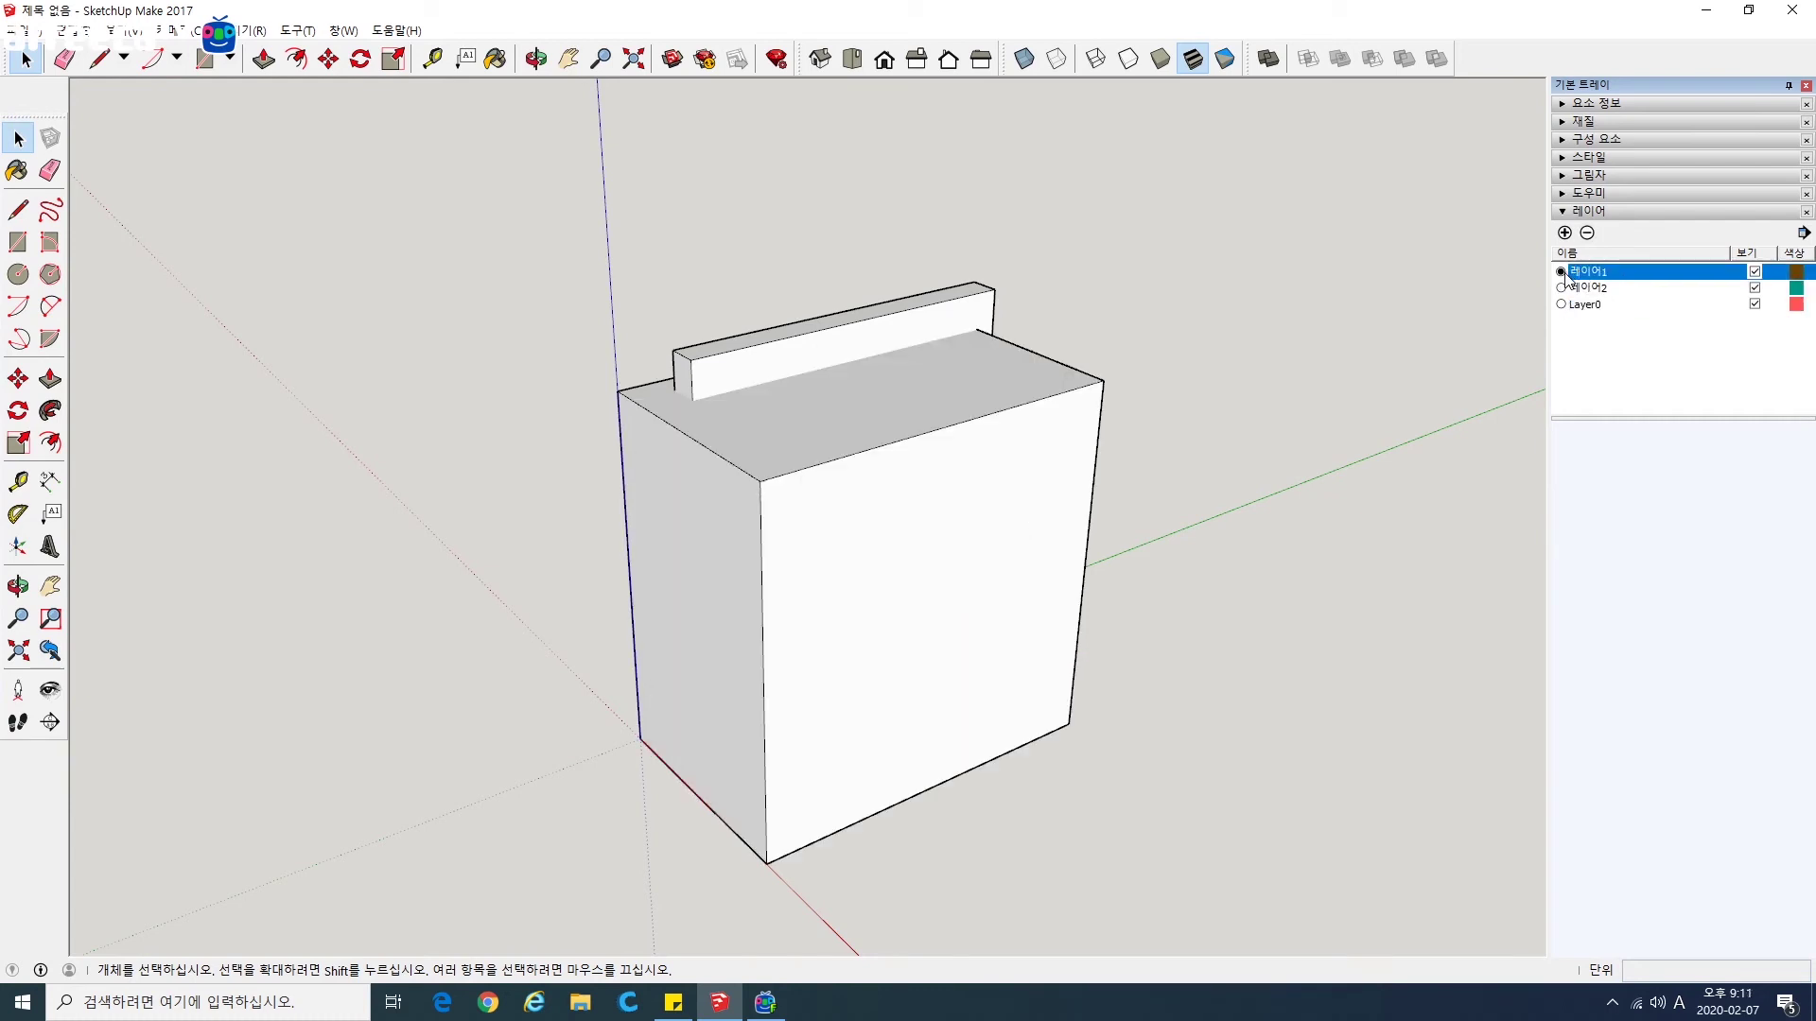
Step: Hide 레이어1, try to hide 레이어2 while it is active, and make Layer0 the active layer
{"action": "left_click", "coordinate": [1561, 288]}
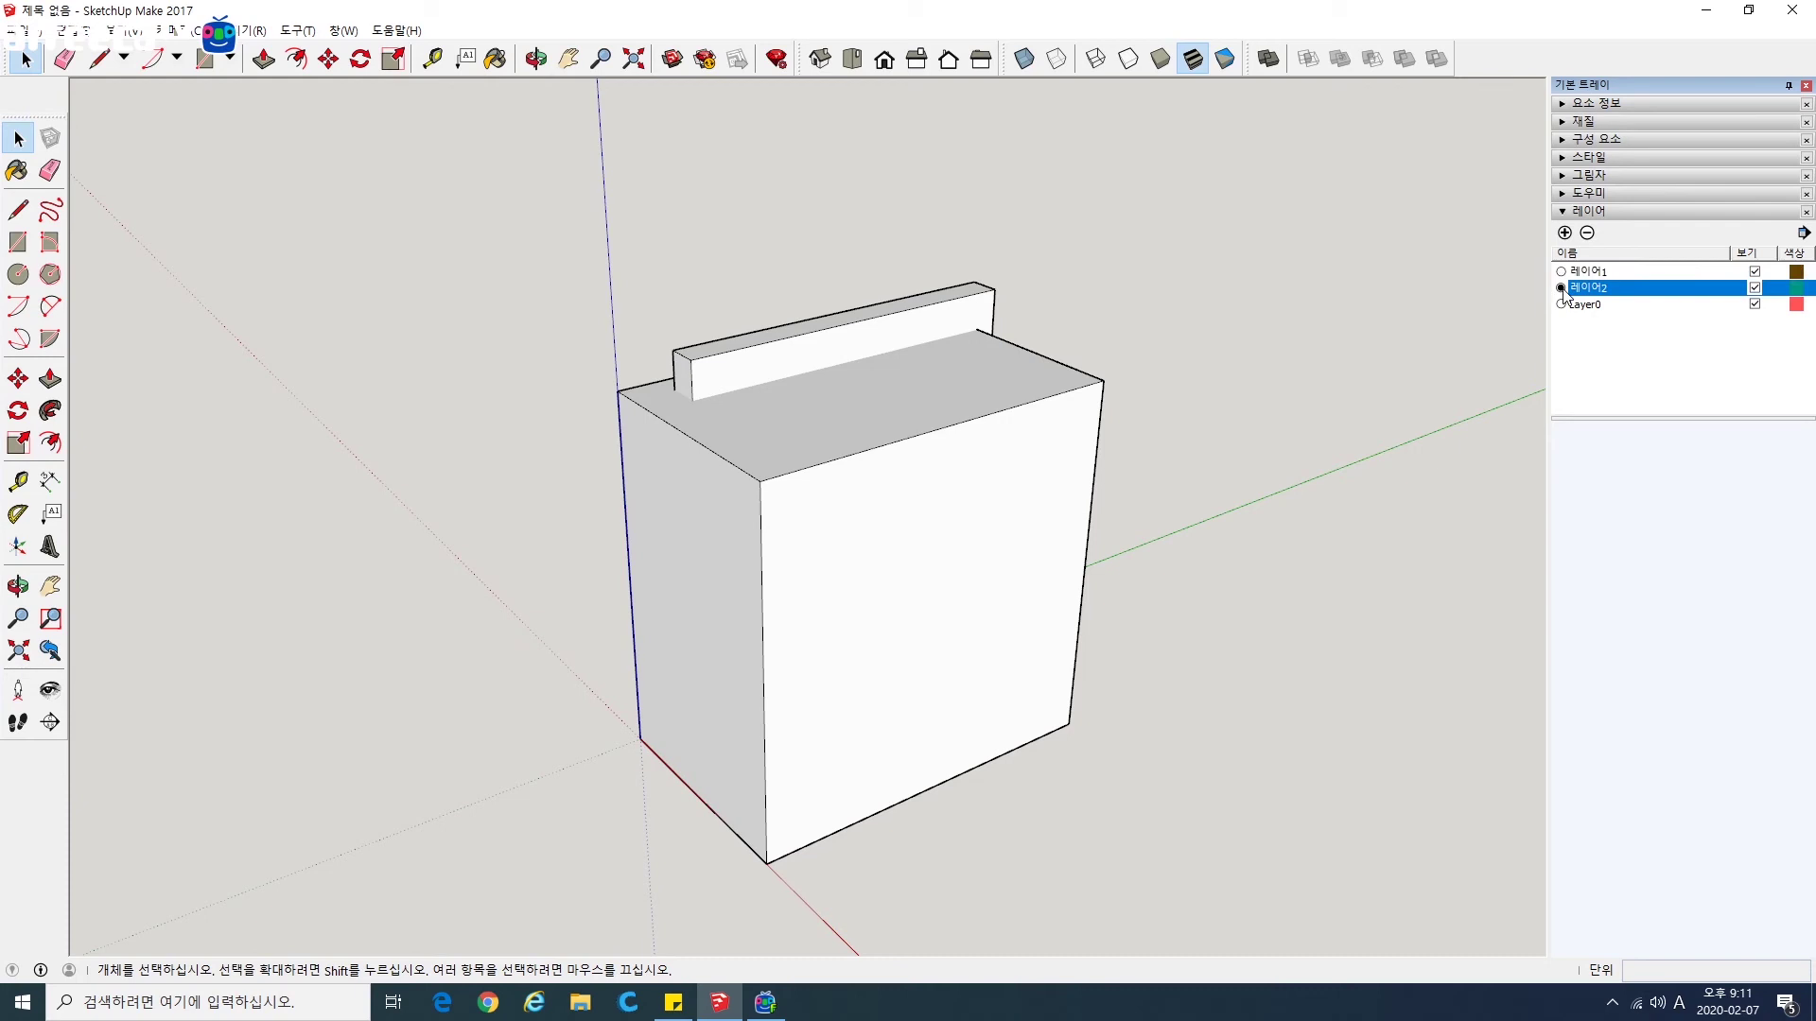
{"action": "left_click", "coordinate": [1755, 274]}
{"action": "left_click", "coordinate": [1755, 287]}
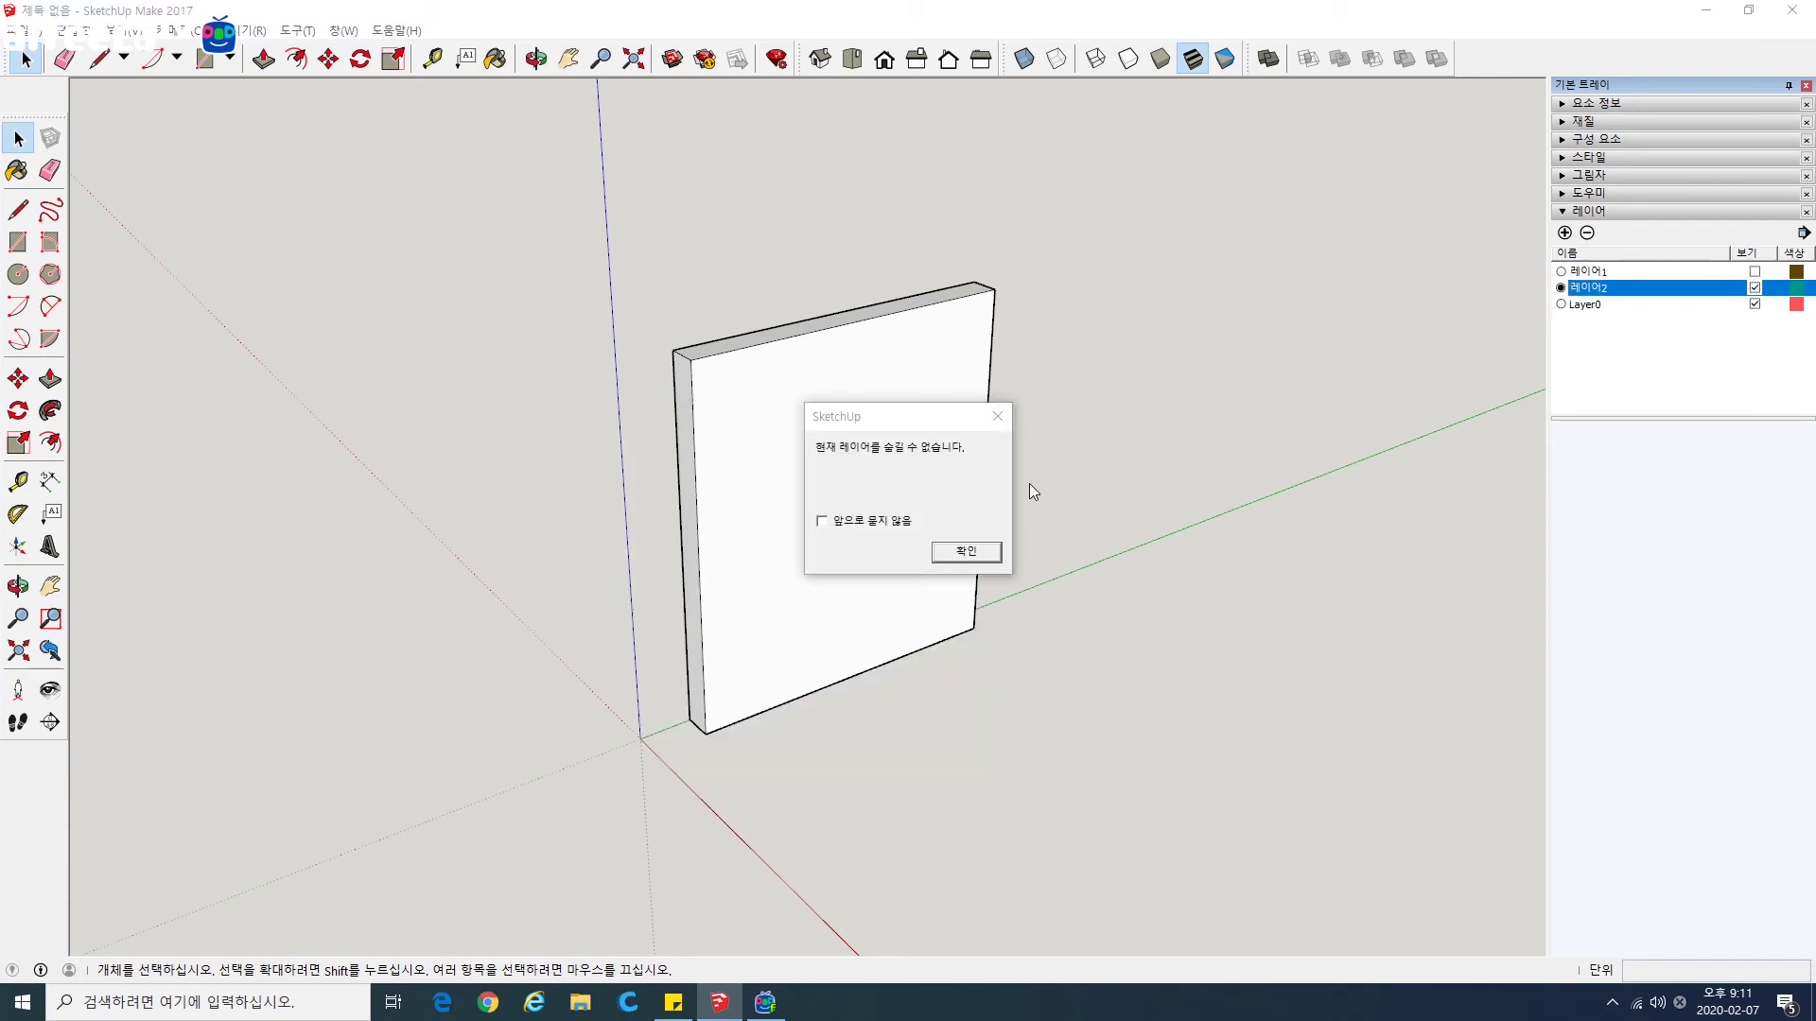
{"action": "key", "text": "Return"}
{"action": "left_click", "coordinate": [1583, 305]}
{"action": "left_click", "coordinate": [1561, 305]}
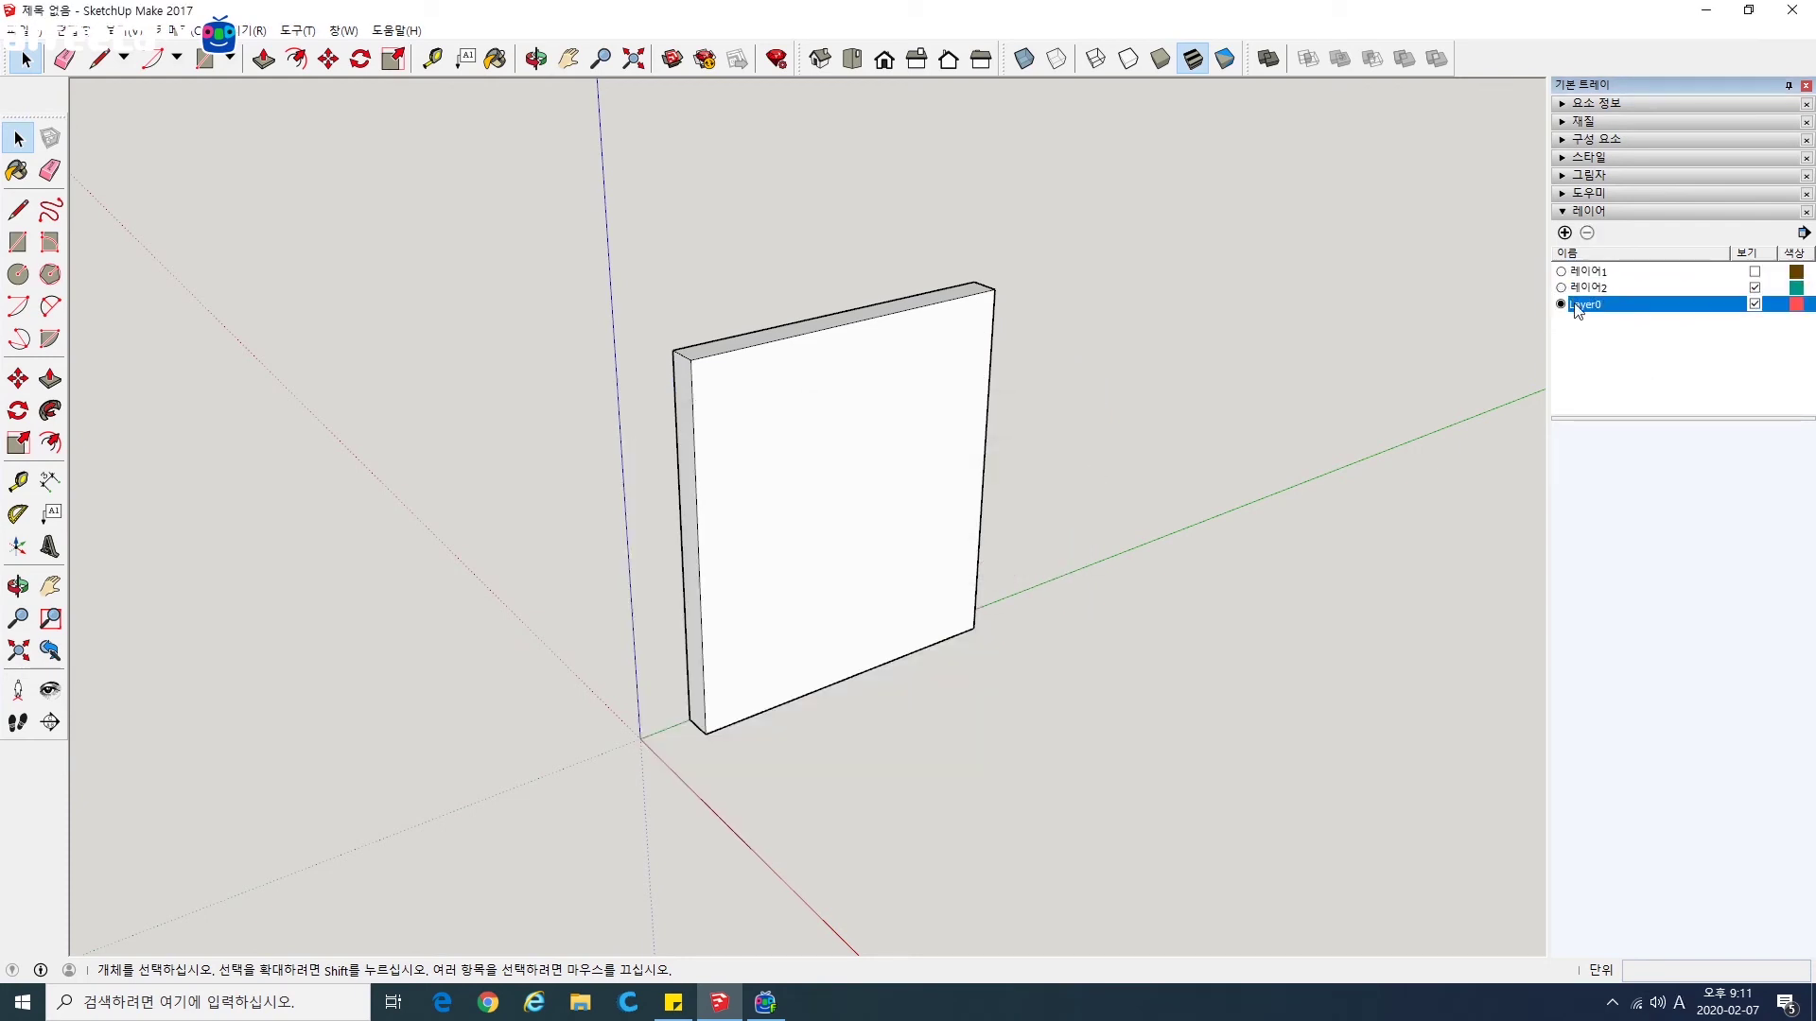
Step: Switch 레이어2 off and back on and view the slab from other angles
{"action": "left_click", "coordinate": [1756, 287]}
{"action": "left_click", "coordinate": [1755, 287]}
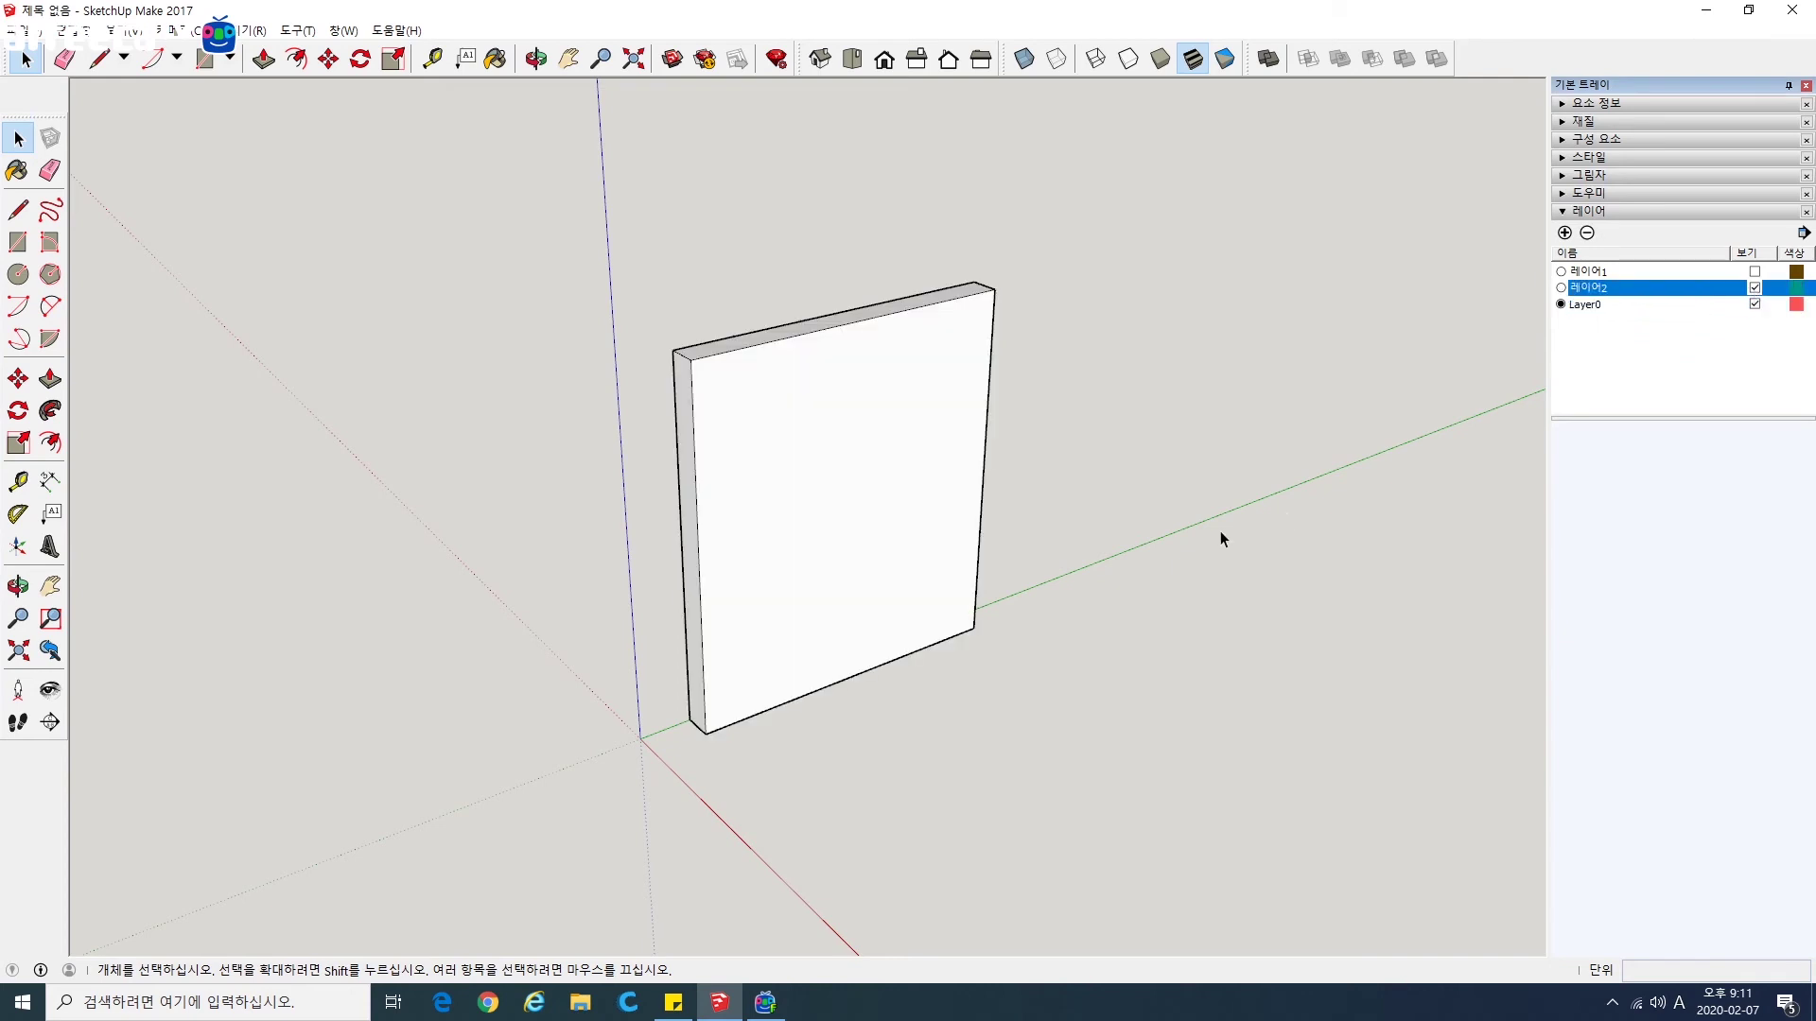
{"action": "middle_click_drag", "start_coordinate": [1220, 530], "coordinate": [1277, 526]}
{"action": "left_click", "coordinate": [1597, 310]}
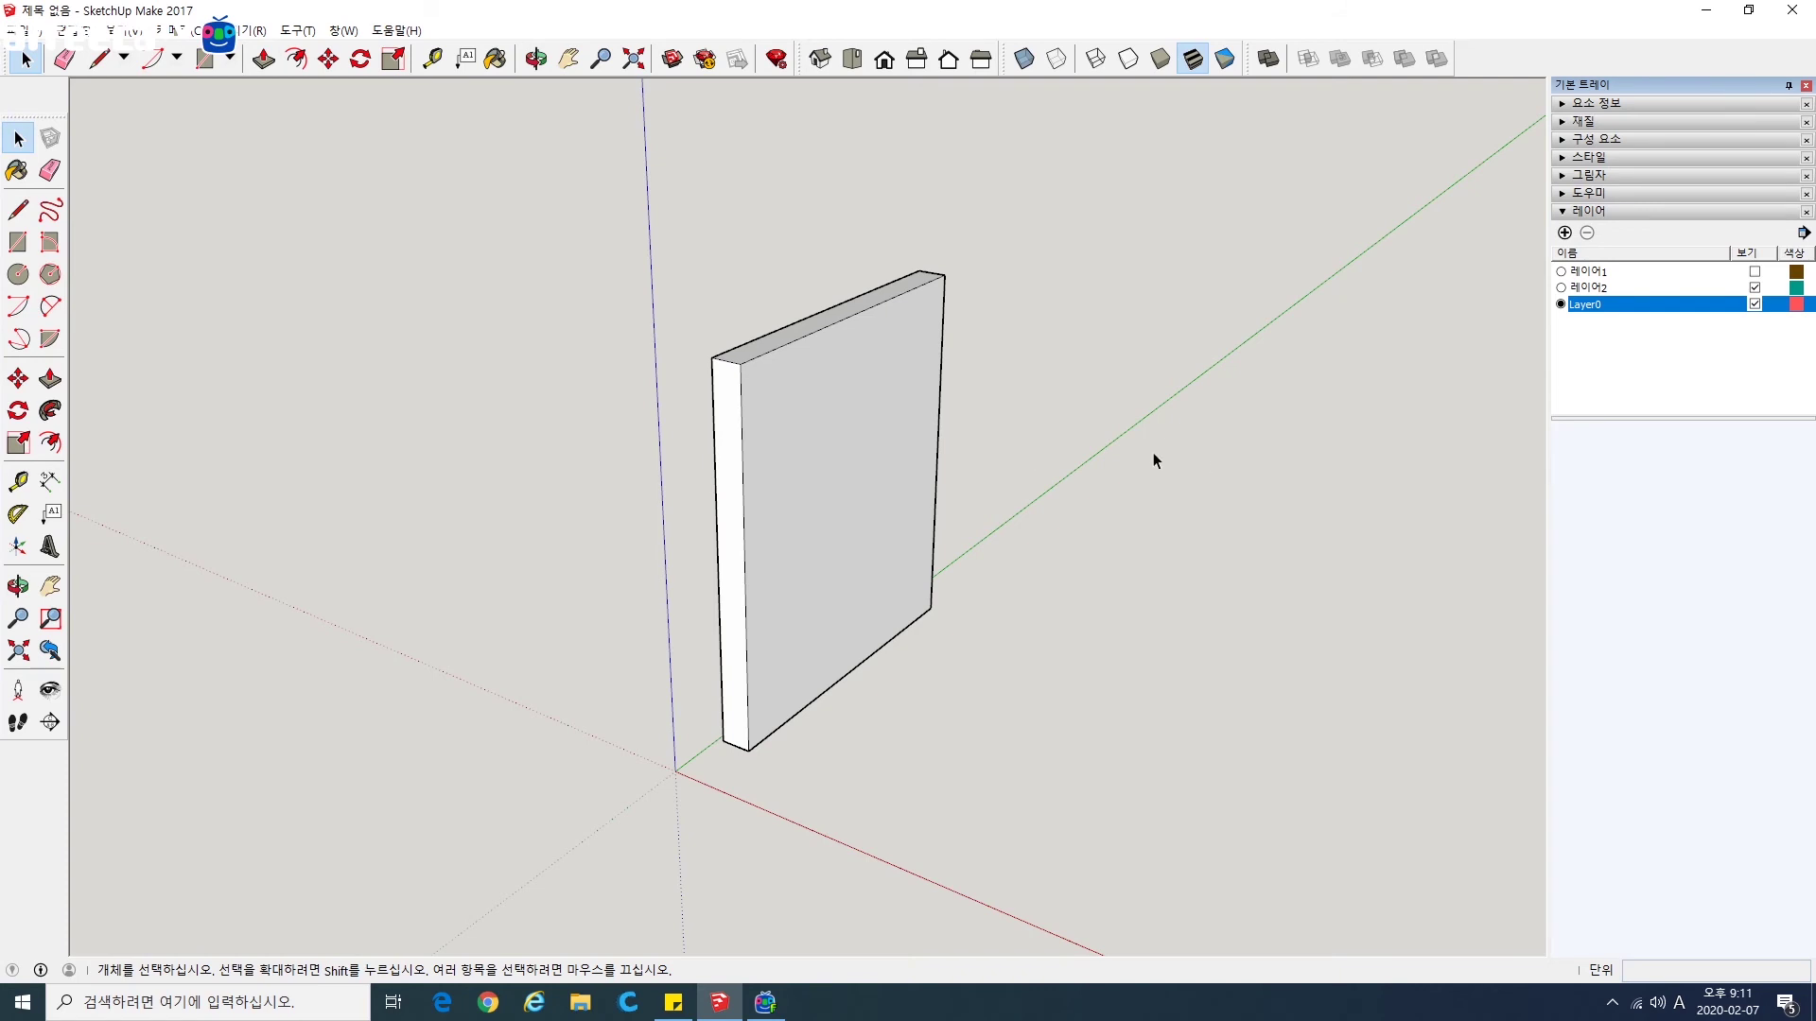
{"action": "middle_click_drag", "start_coordinate": [693, 566], "coordinate": [511, 454]}
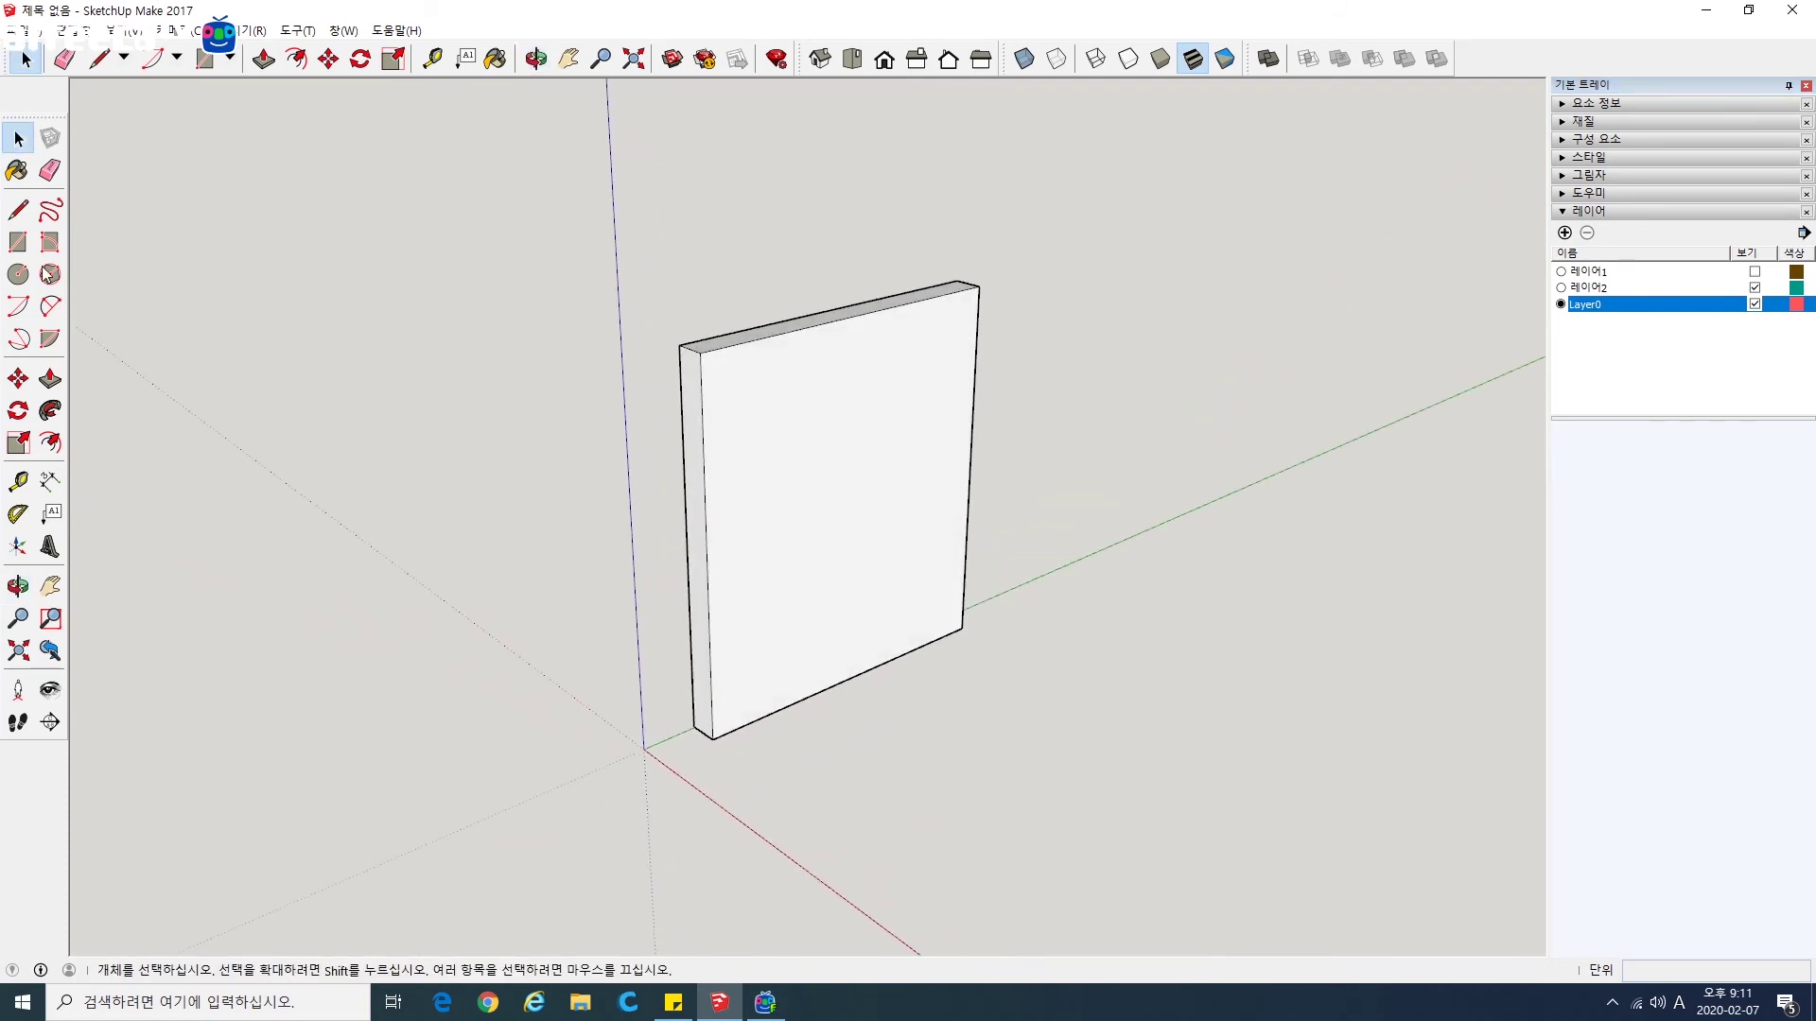
Step: Select the whole slab and make it a group
{"action": "key", "text": "r"}
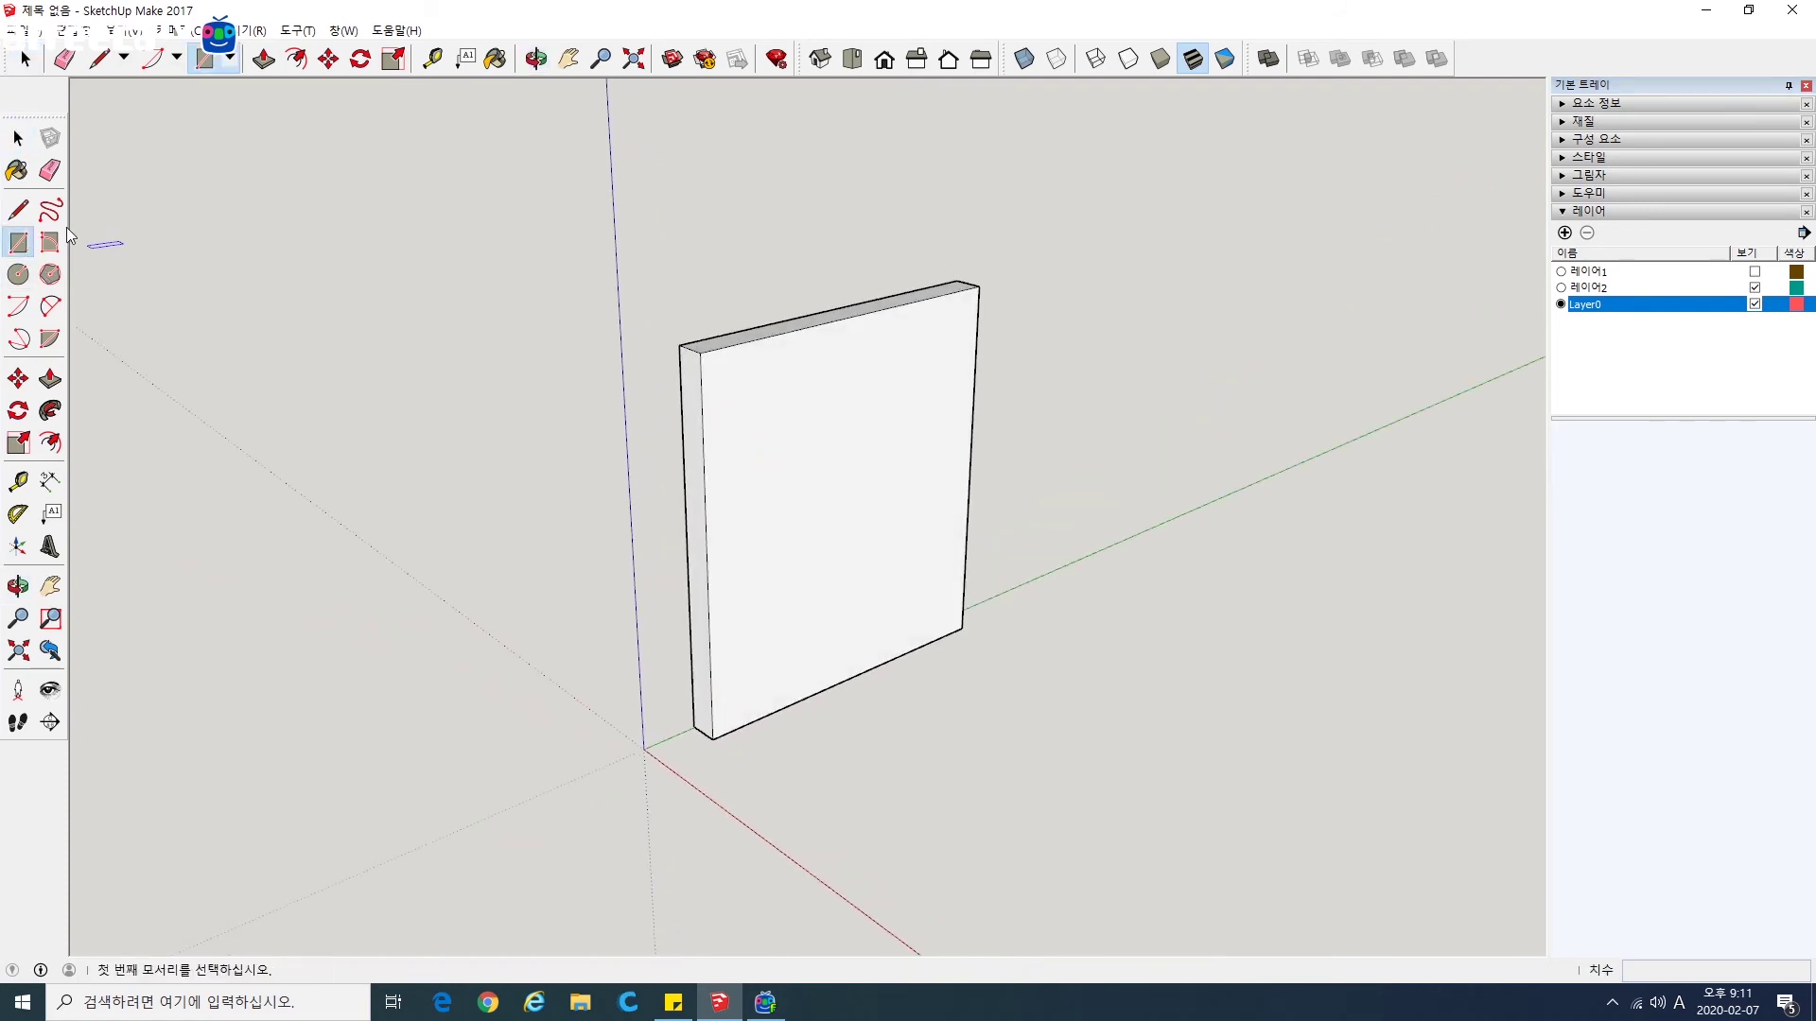
{"action": "key", "text": "space"}
{"action": "left_click_drag", "start_coordinate": [577, 247], "coordinate": [1140, 753]}
{"action": "right_click", "coordinate": [863, 588]}
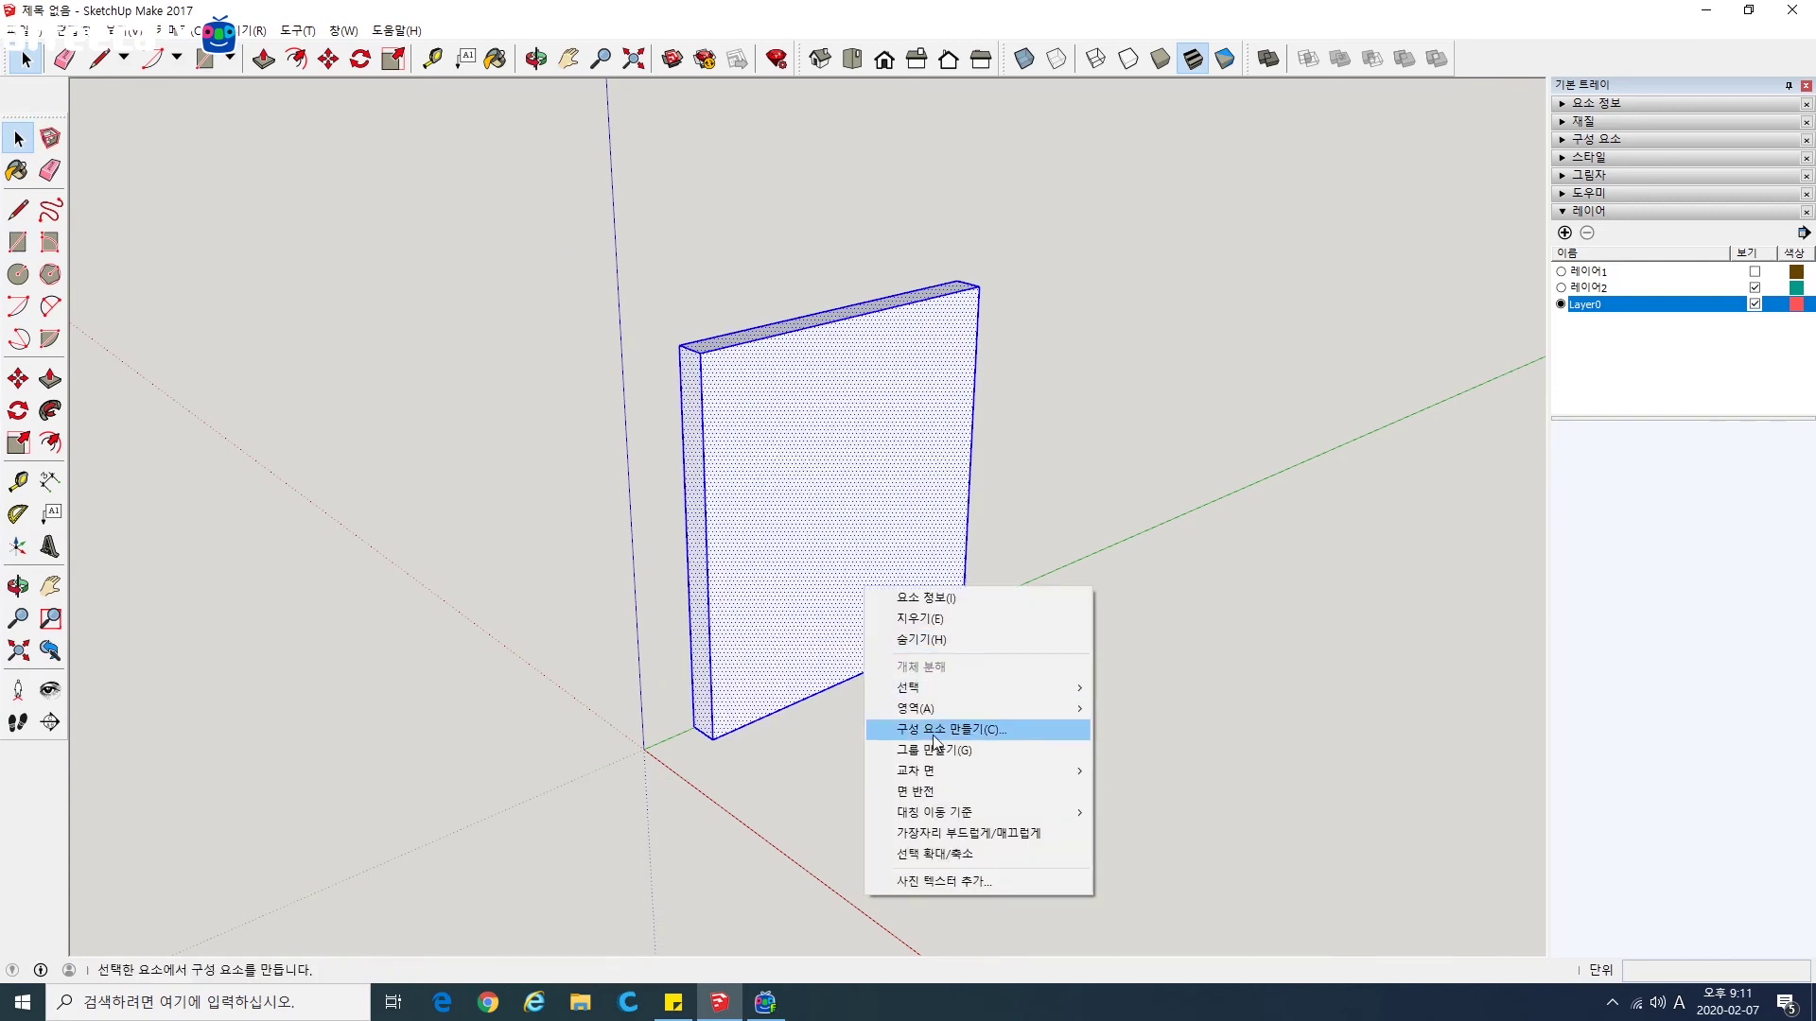
{"action": "left_click", "coordinate": [940, 748]}
{"action": "left_click", "coordinate": [234, 410]}
Step: Draw a small rectangle on the upper part of the slab's front face and extrude it outward about 38 mm
{"action": "left_click", "coordinate": [18, 242]}
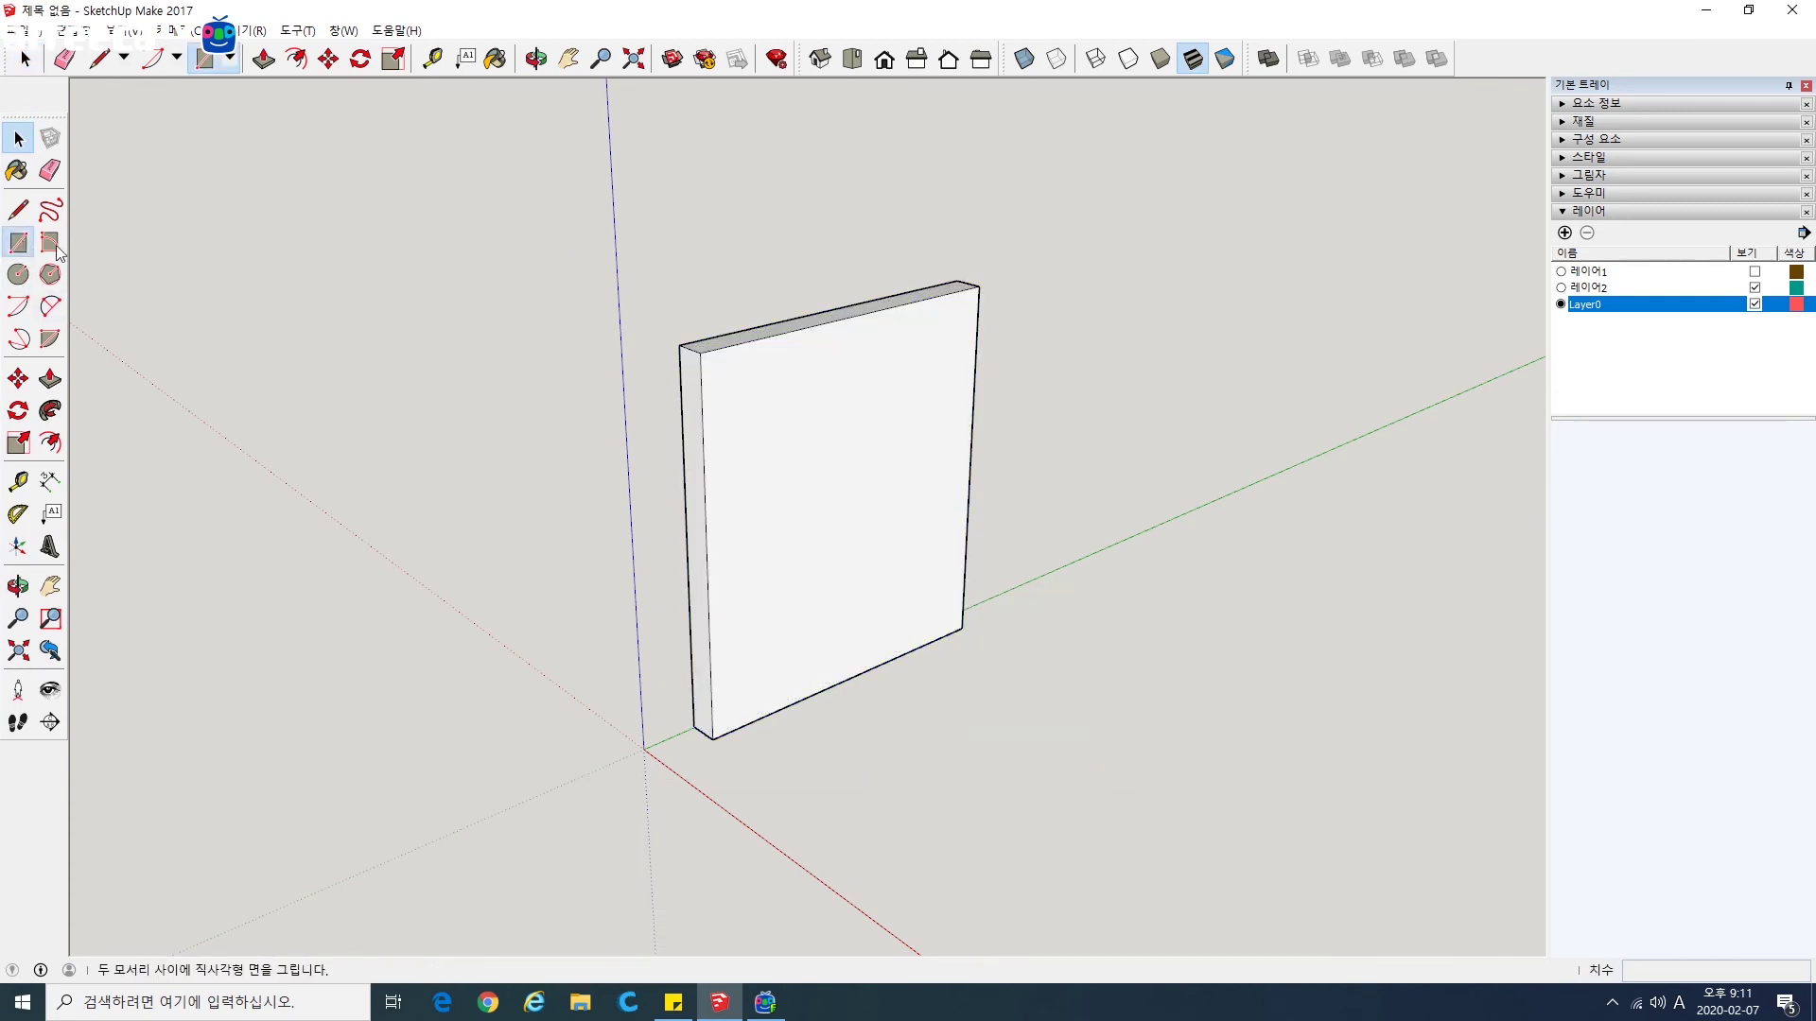
{"action": "left_click", "coordinate": [761, 420]}
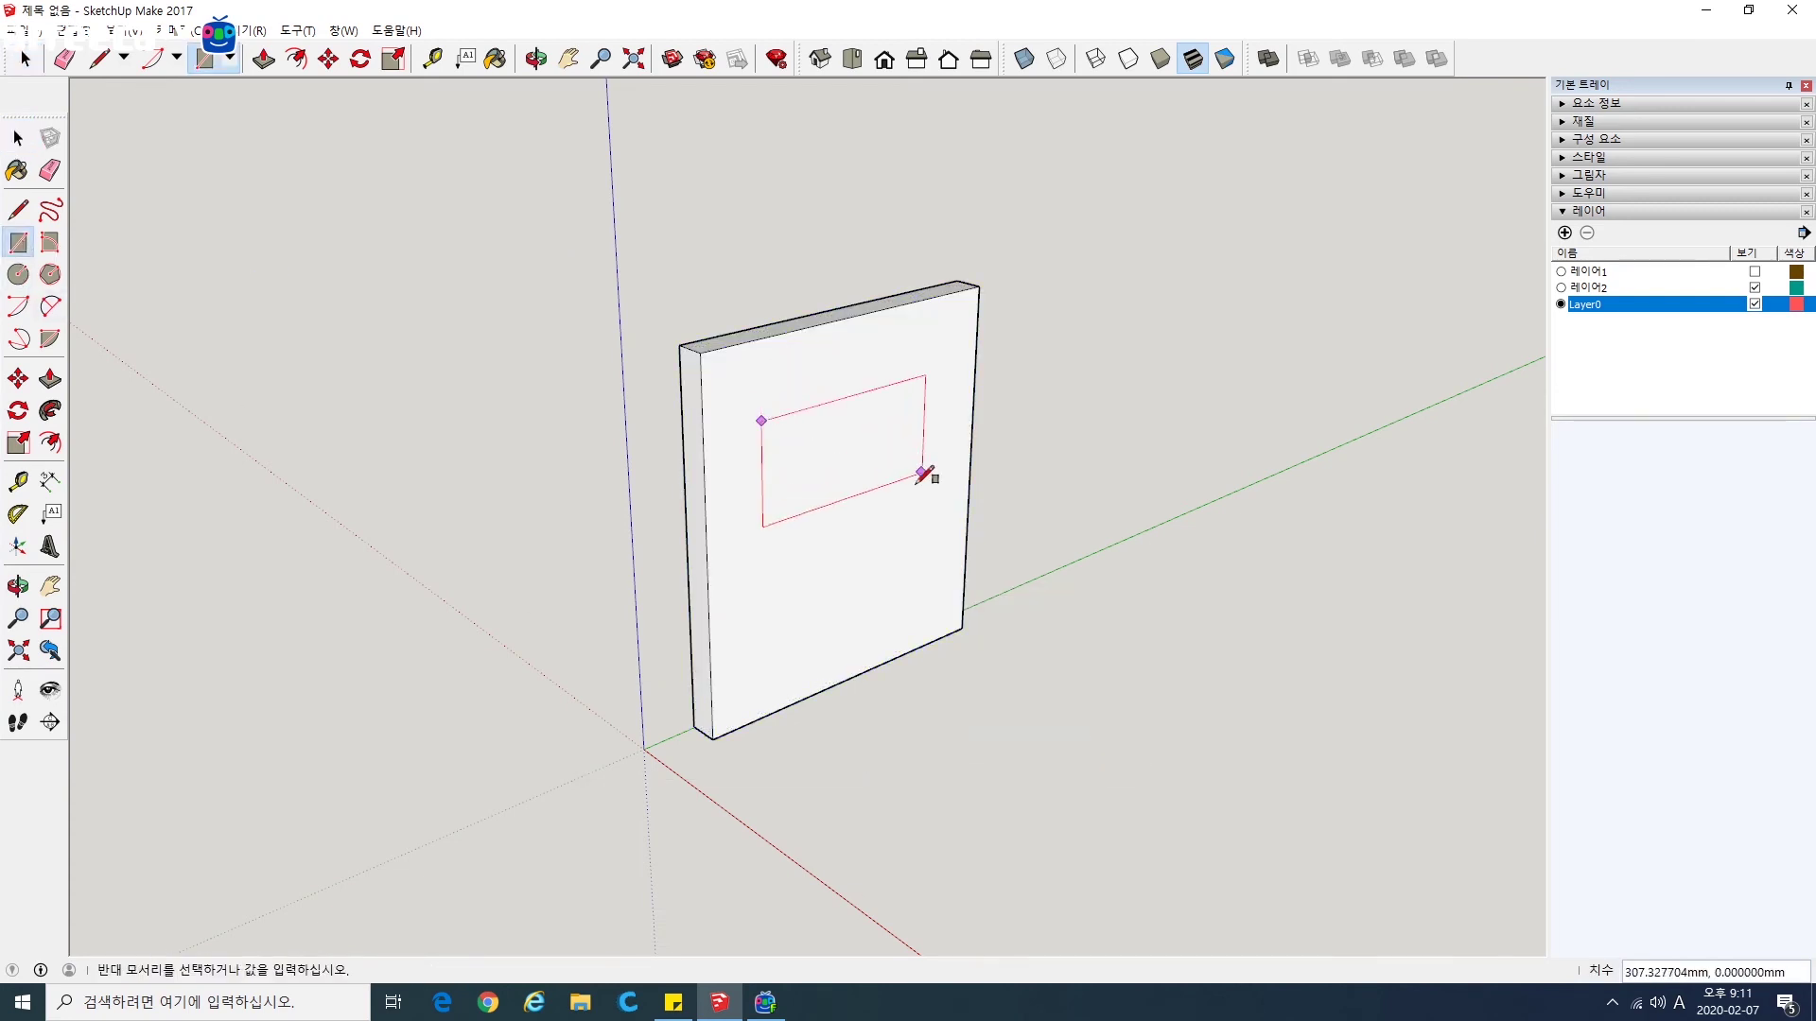
{"action": "left_click", "coordinate": [846, 484]}
{"action": "left_click", "coordinate": [50, 379]}
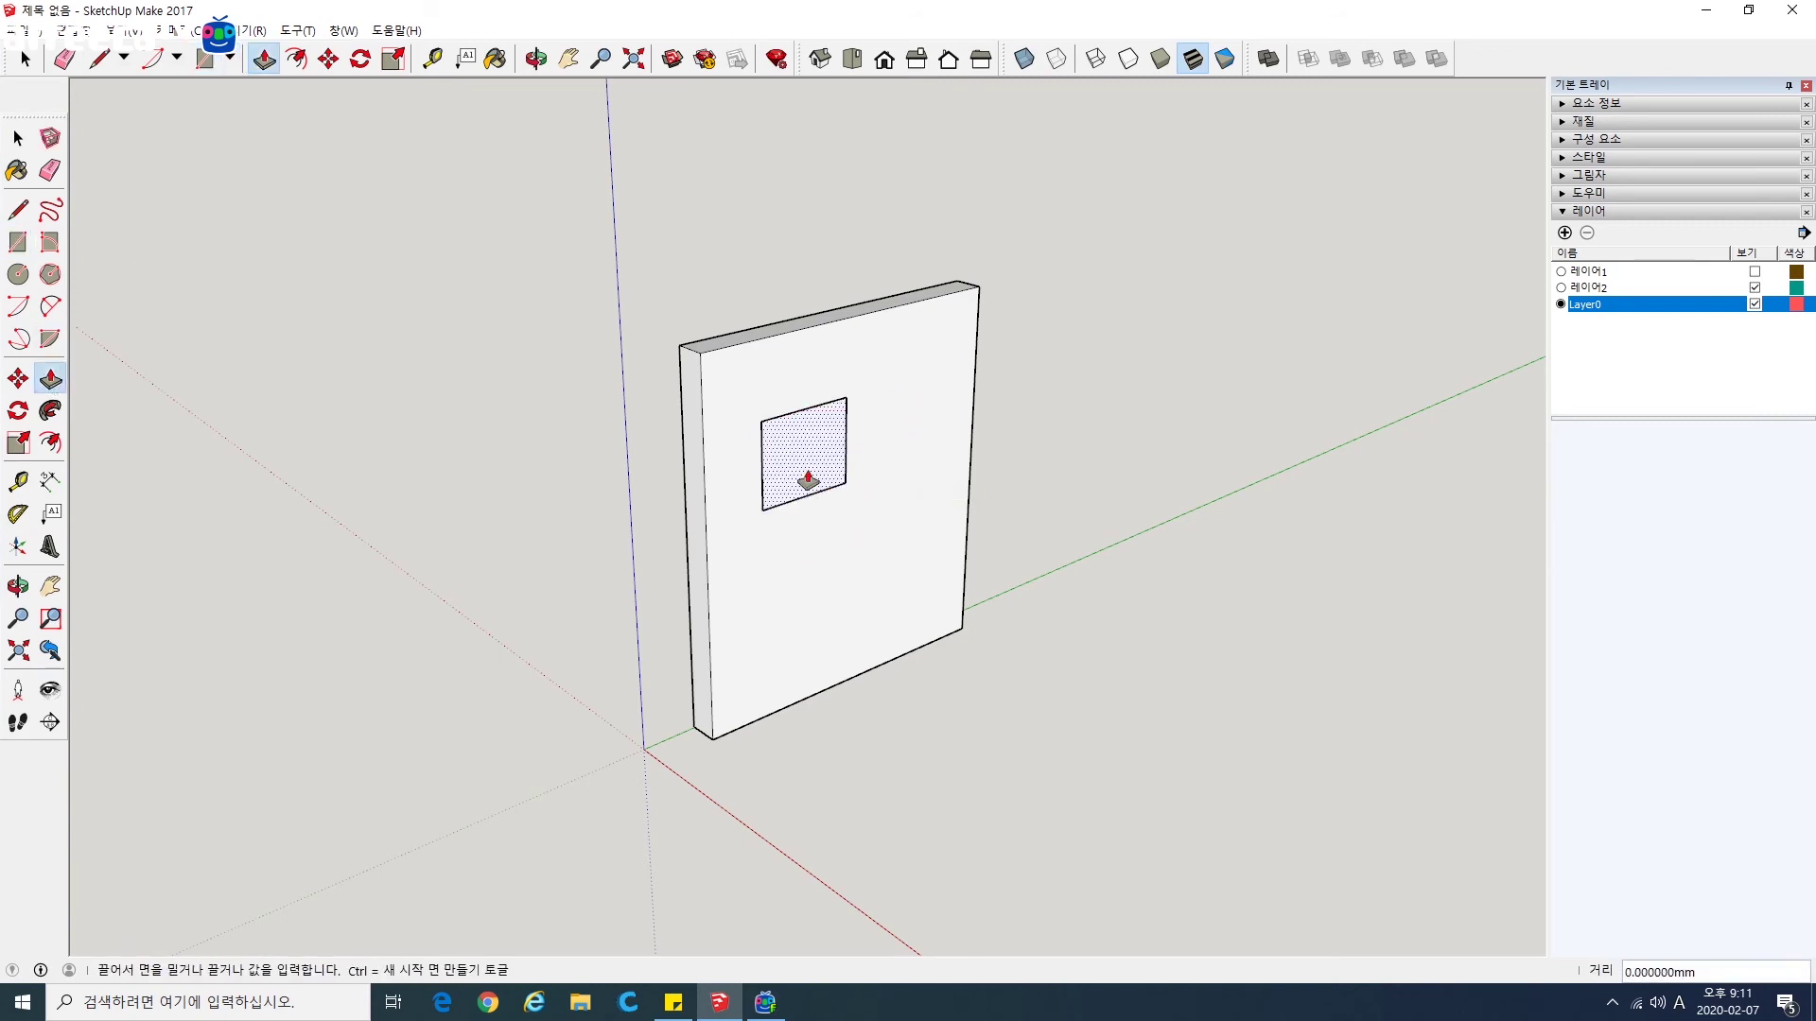
{"action": "left_click_drag", "start_coordinate": [811, 479], "coordinate": [792, 476]}
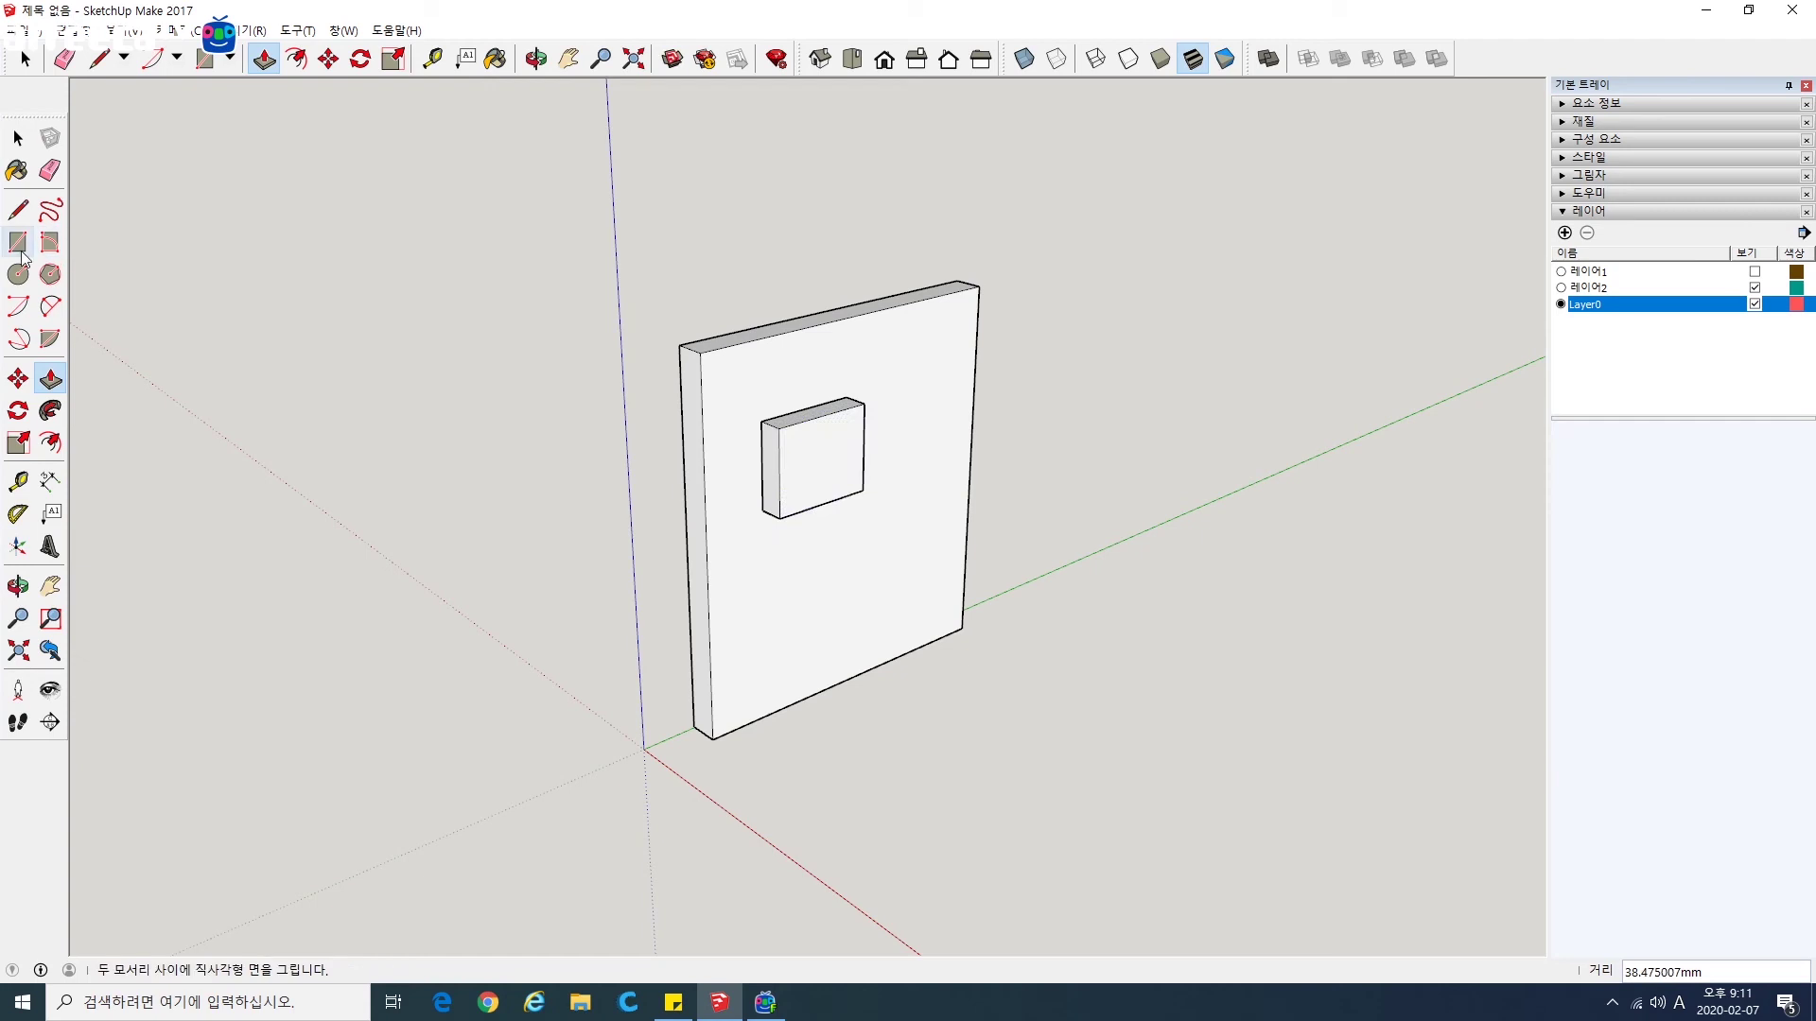
Step: Draw a wide rectangle across the lower part of the slab's front face and extrude it outward about 187 mm
{"action": "left_click", "coordinate": [18, 242]}
{"action": "left_click", "coordinate": [733, 573]}
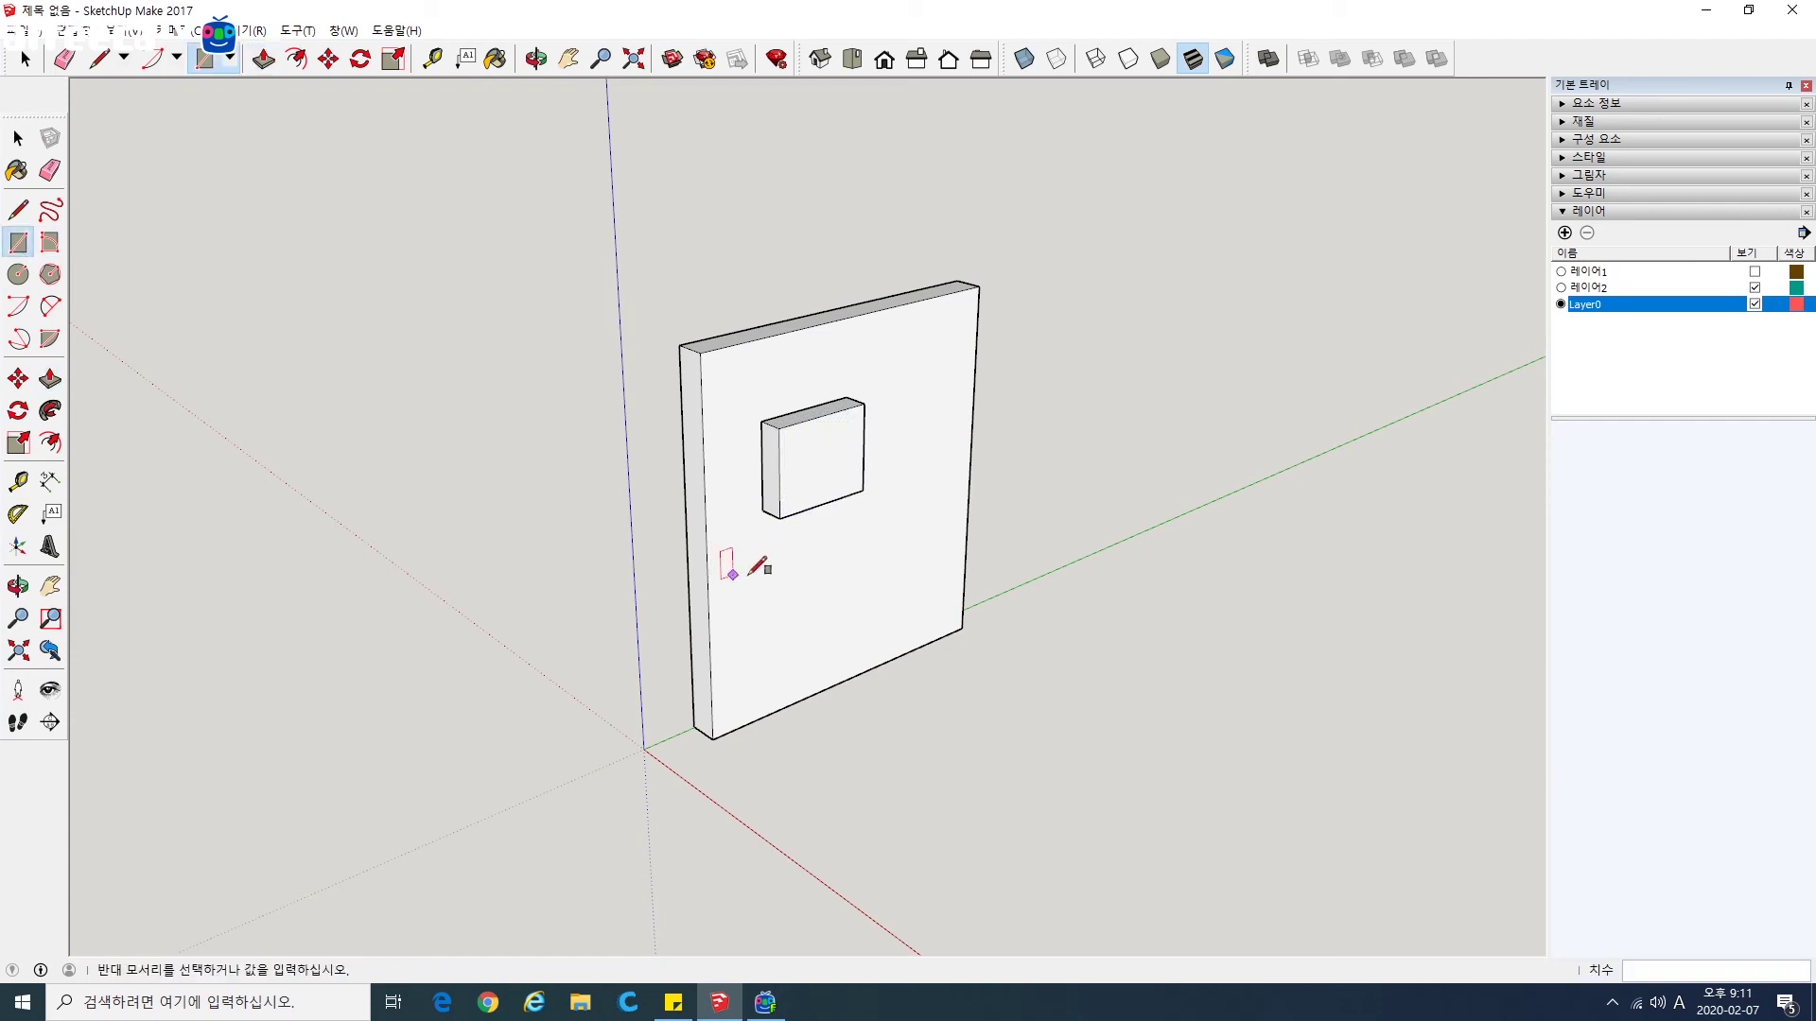
{"action": "left_click", "coordinate": [958, 558]}
{"action": "left_click", "coordinate": [50, 378]}
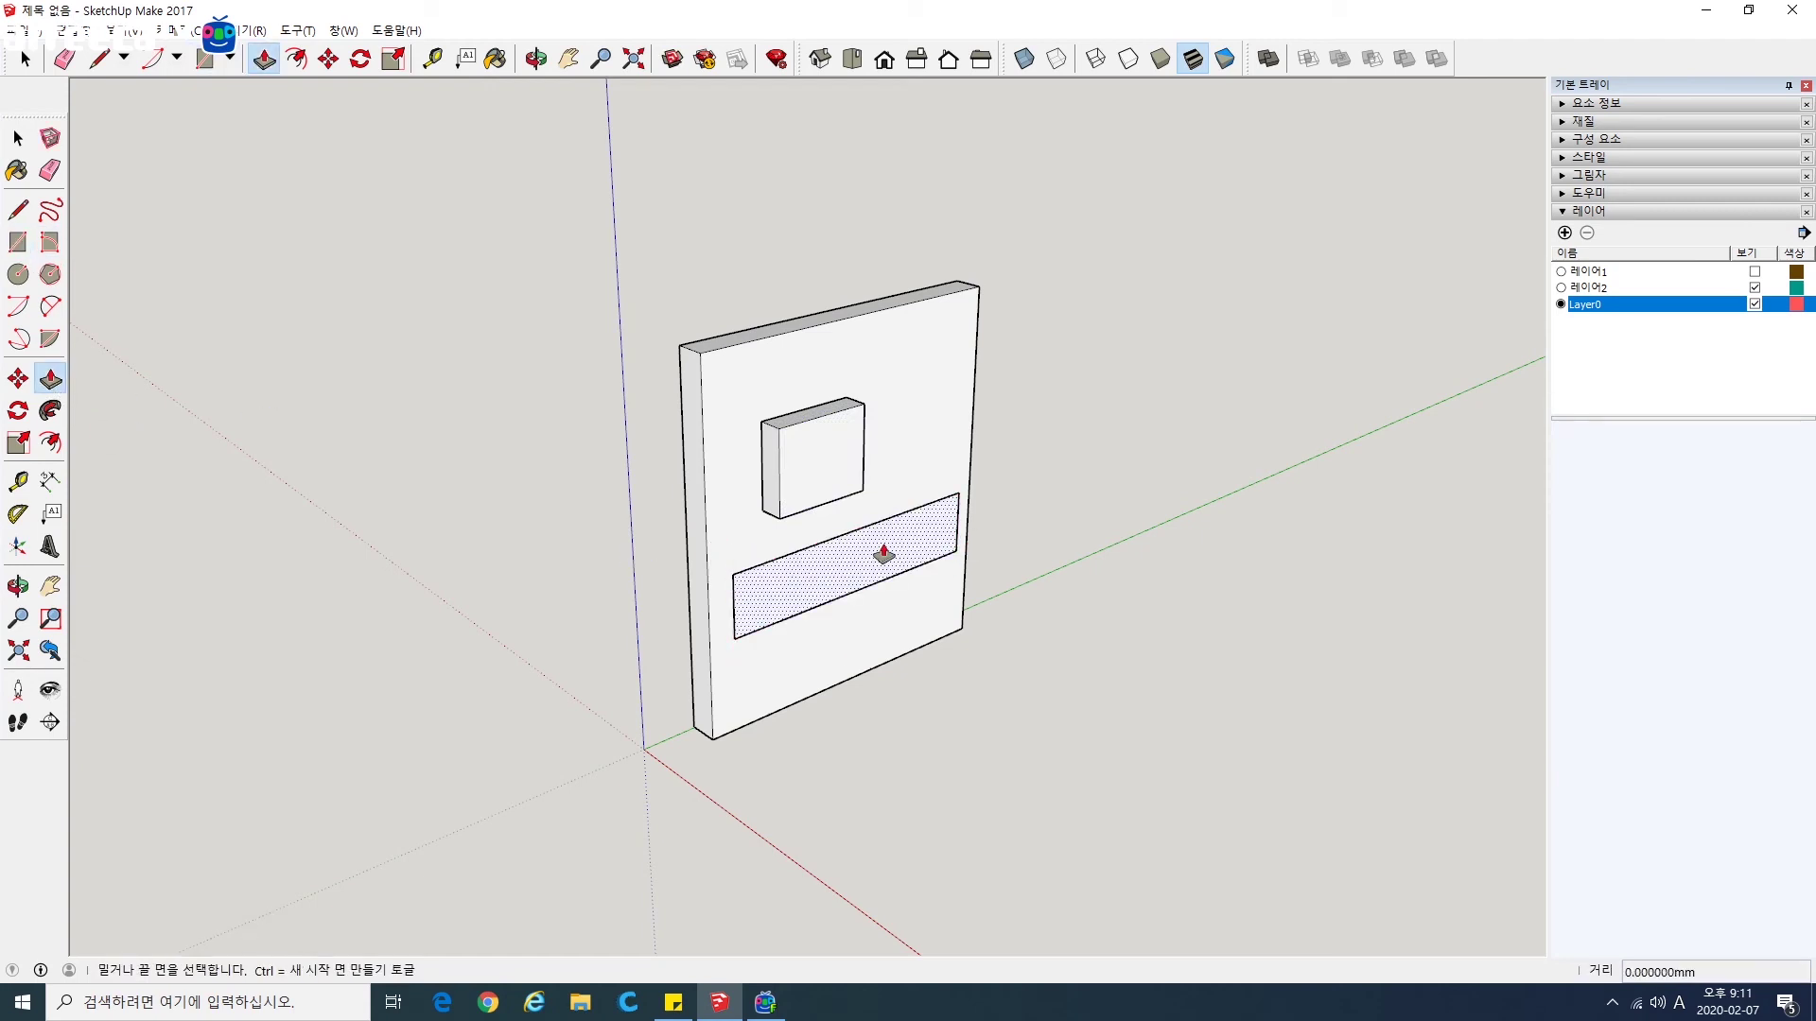
{"action": "left_click_drag", "start_coordinate": [871, 556], "coordinate": [974, 584]}
{"action": "key", "text": "o"}
{"action": "left_click_drag", "start_coordinate": [1123, 523], "coordinate": [956, 526]}
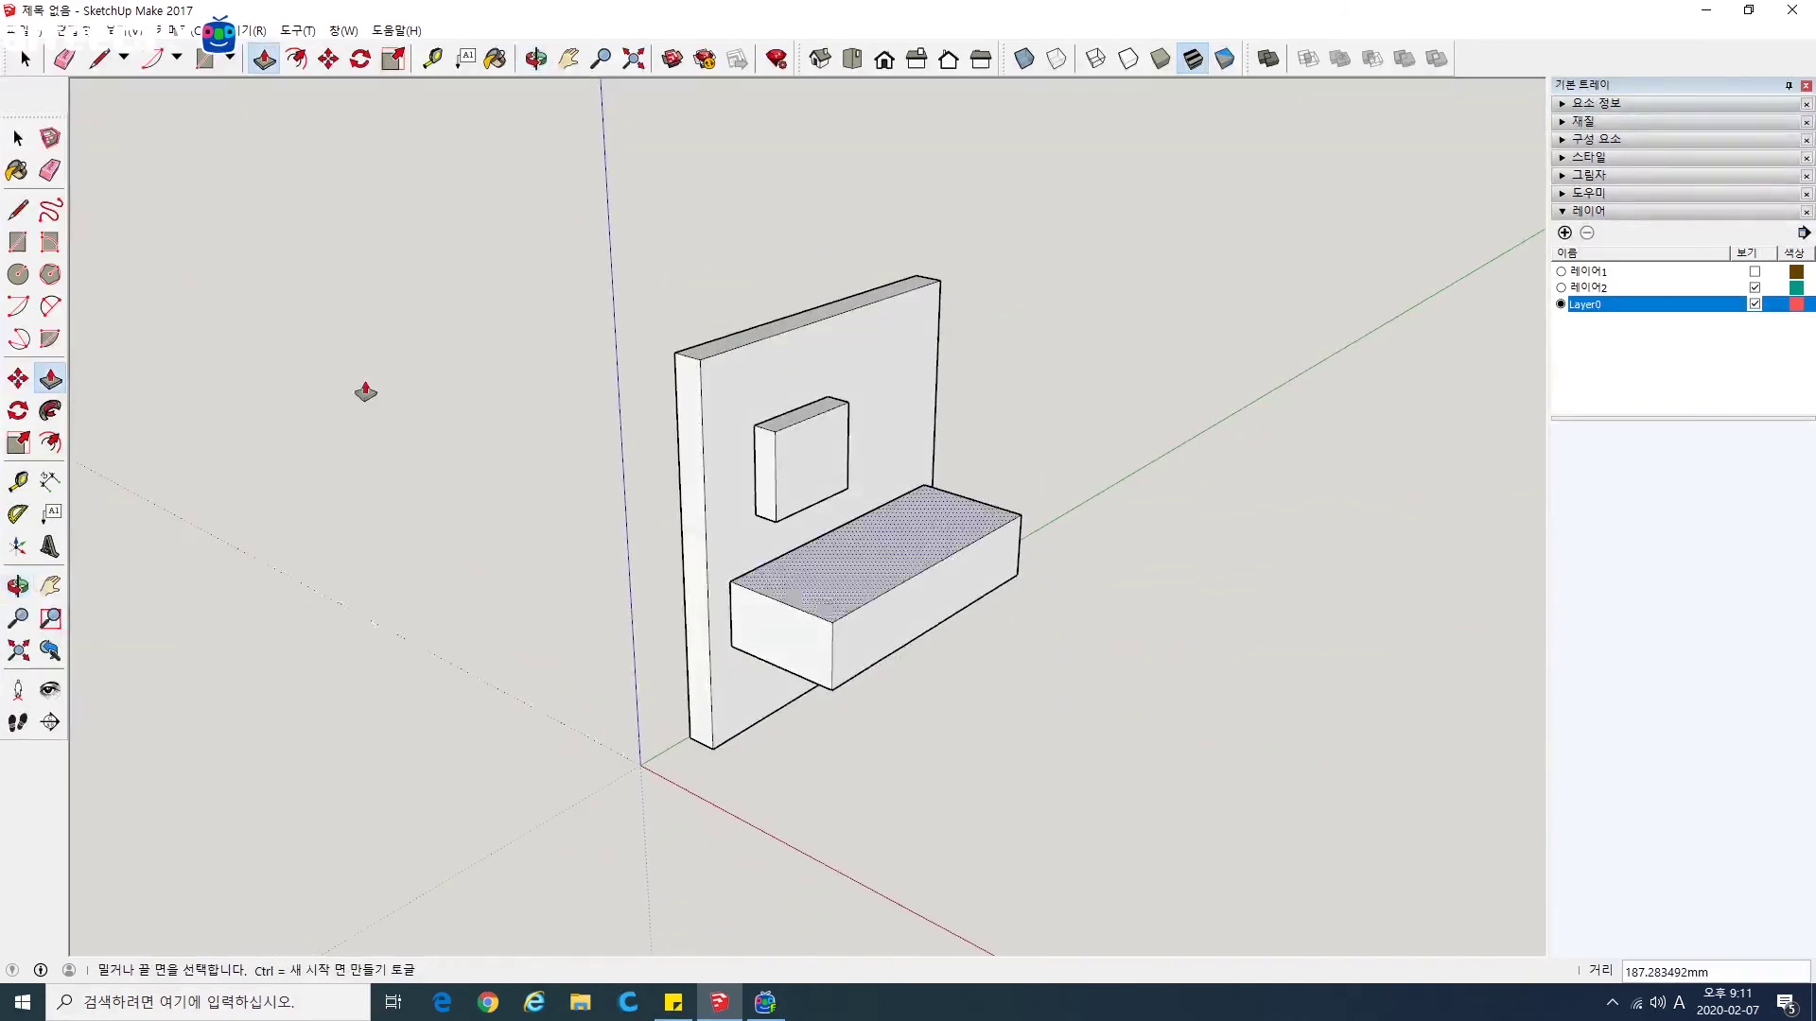
Step: Draw a circle of about 56 mm radius centred on the small block's front face and extrude it outward into a cylinder
{"action": "left_click", "coordinate": [18, 209]}
{"action": "left_click", "coordinate": [14, 253]}
{"action": "middle_click_drag", "start_coordinate": [716, 501], "coordinate": [531, 460]}
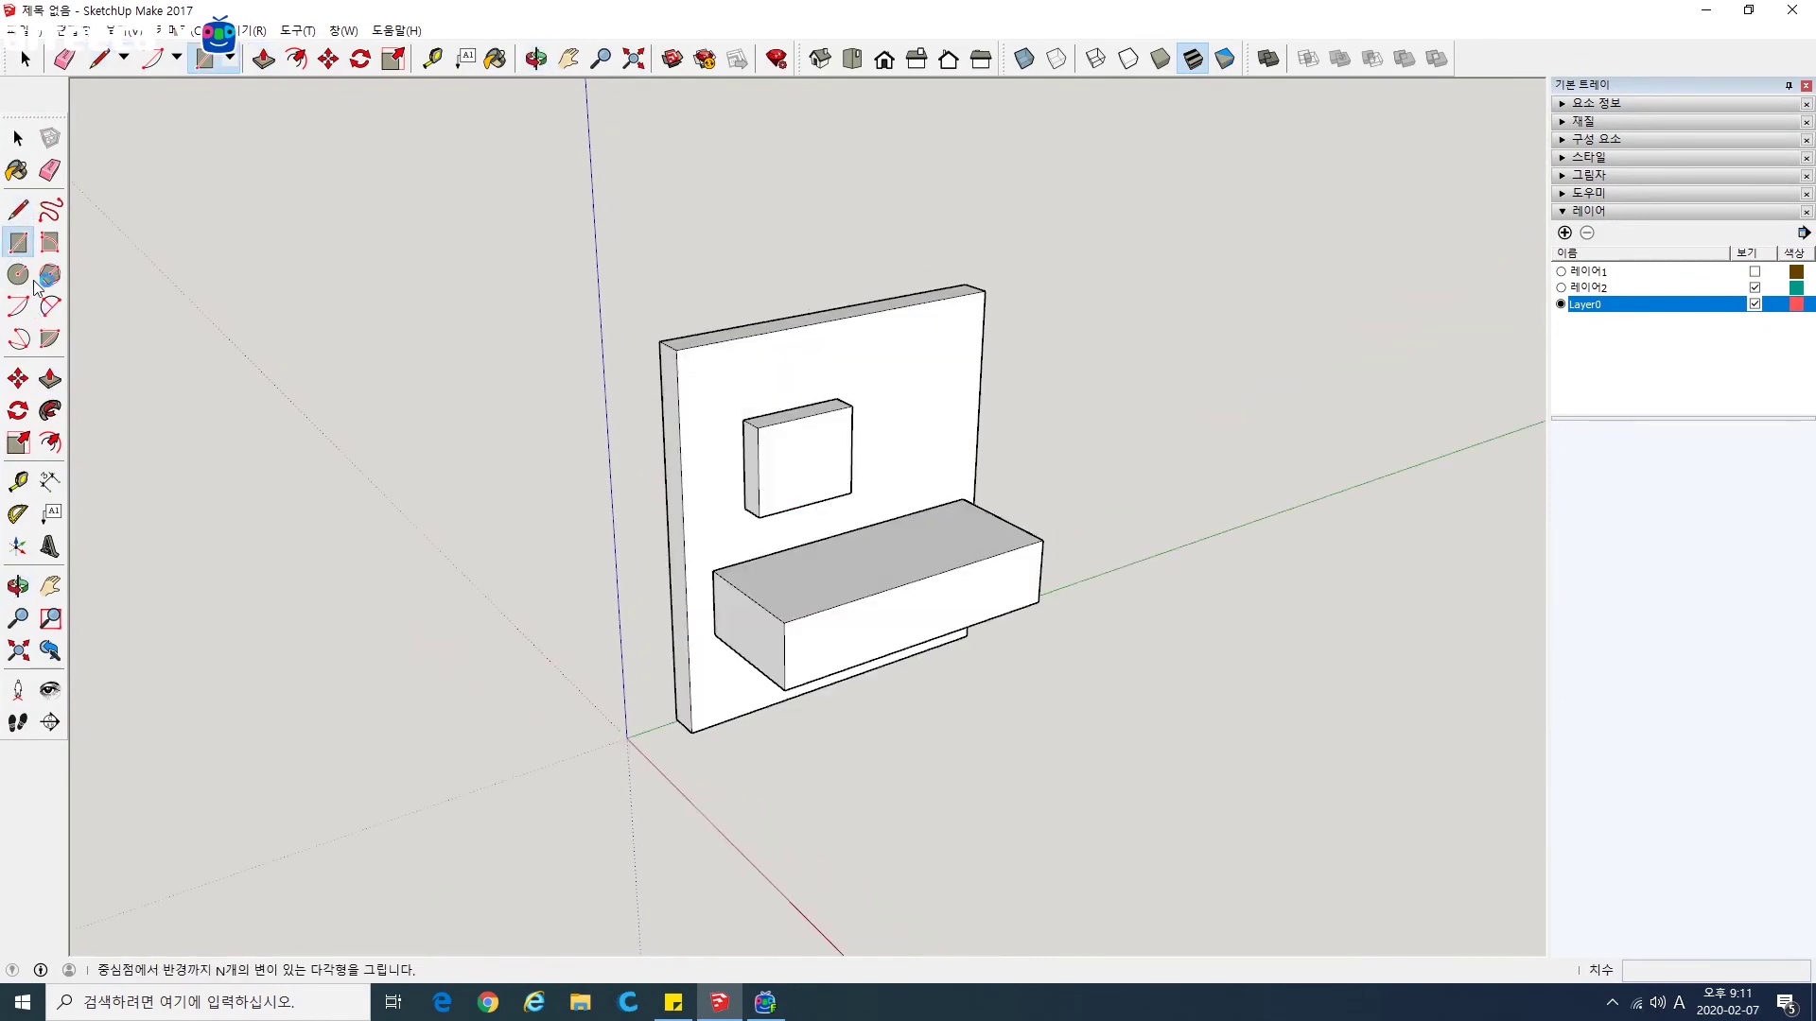
{"action": "left_click", "coordinate": [22, 276]}
{"action": "middle_click_drag", "start_coordinate": [1045, 505], "coordinate": [964, 430]}
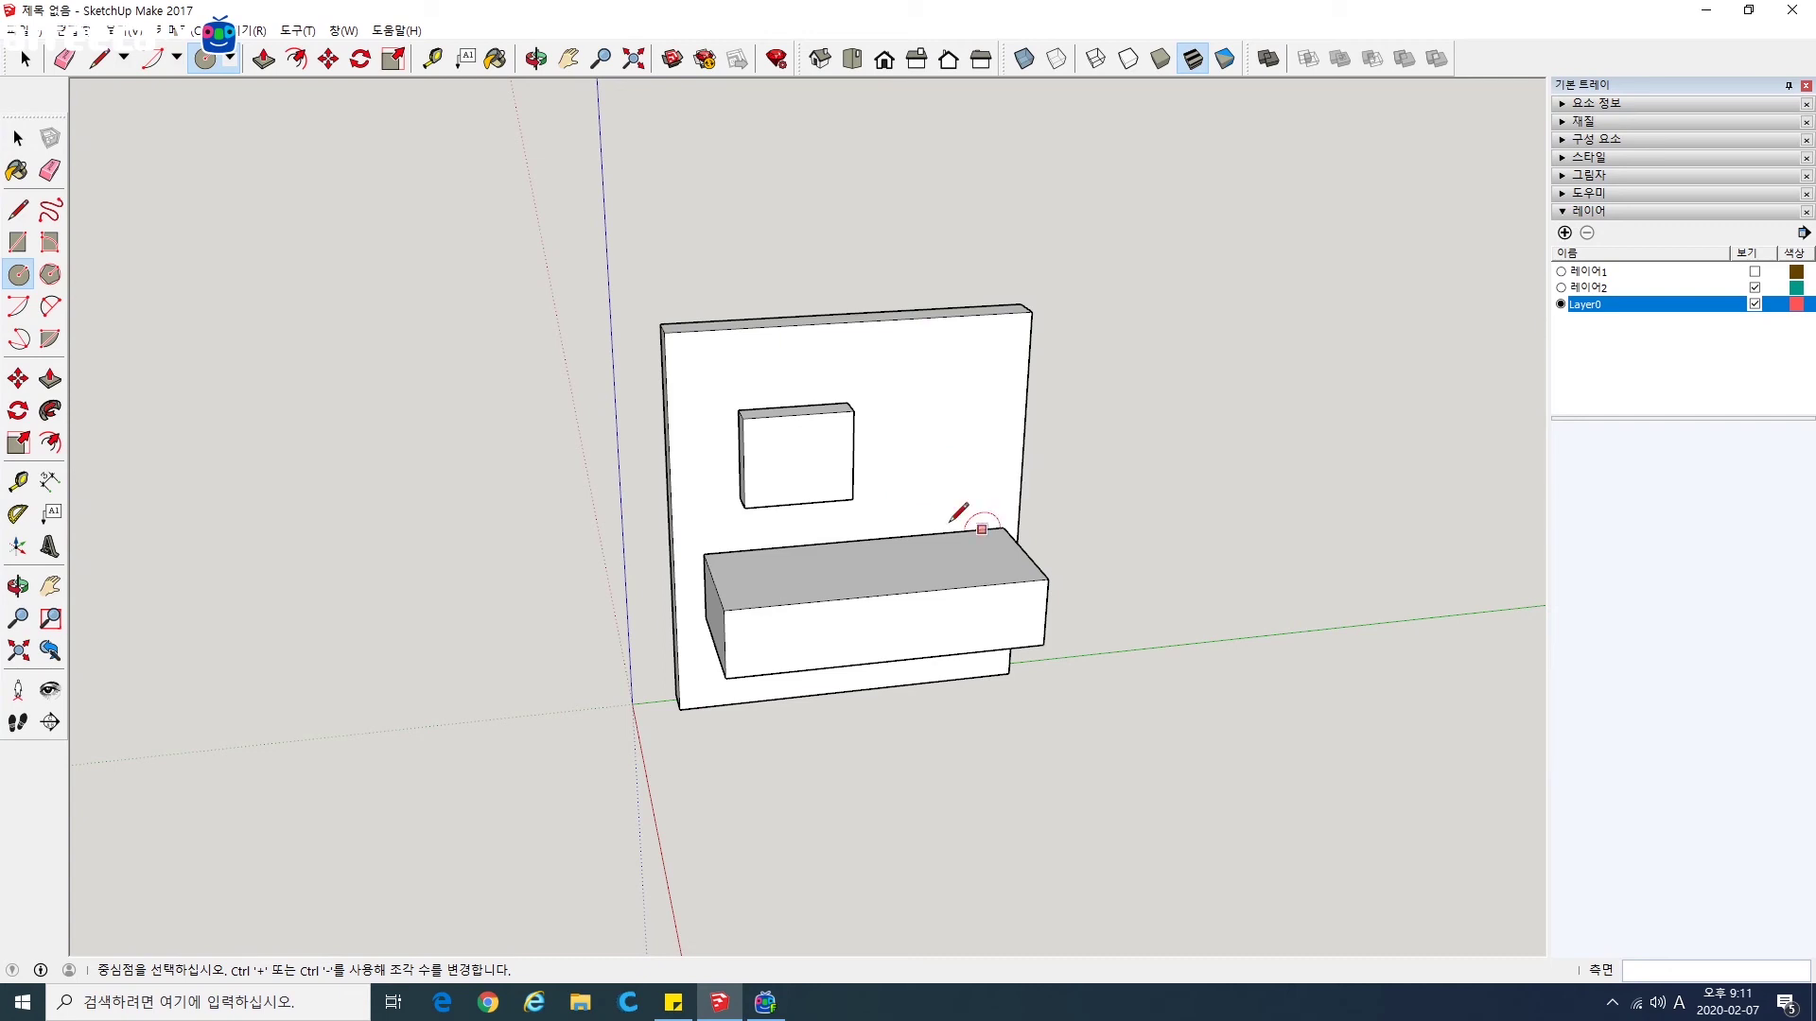
{"action": "left_click", "coordinate": [796, 462]}
{"action": "left_click", "coordinate": [836, 461]}
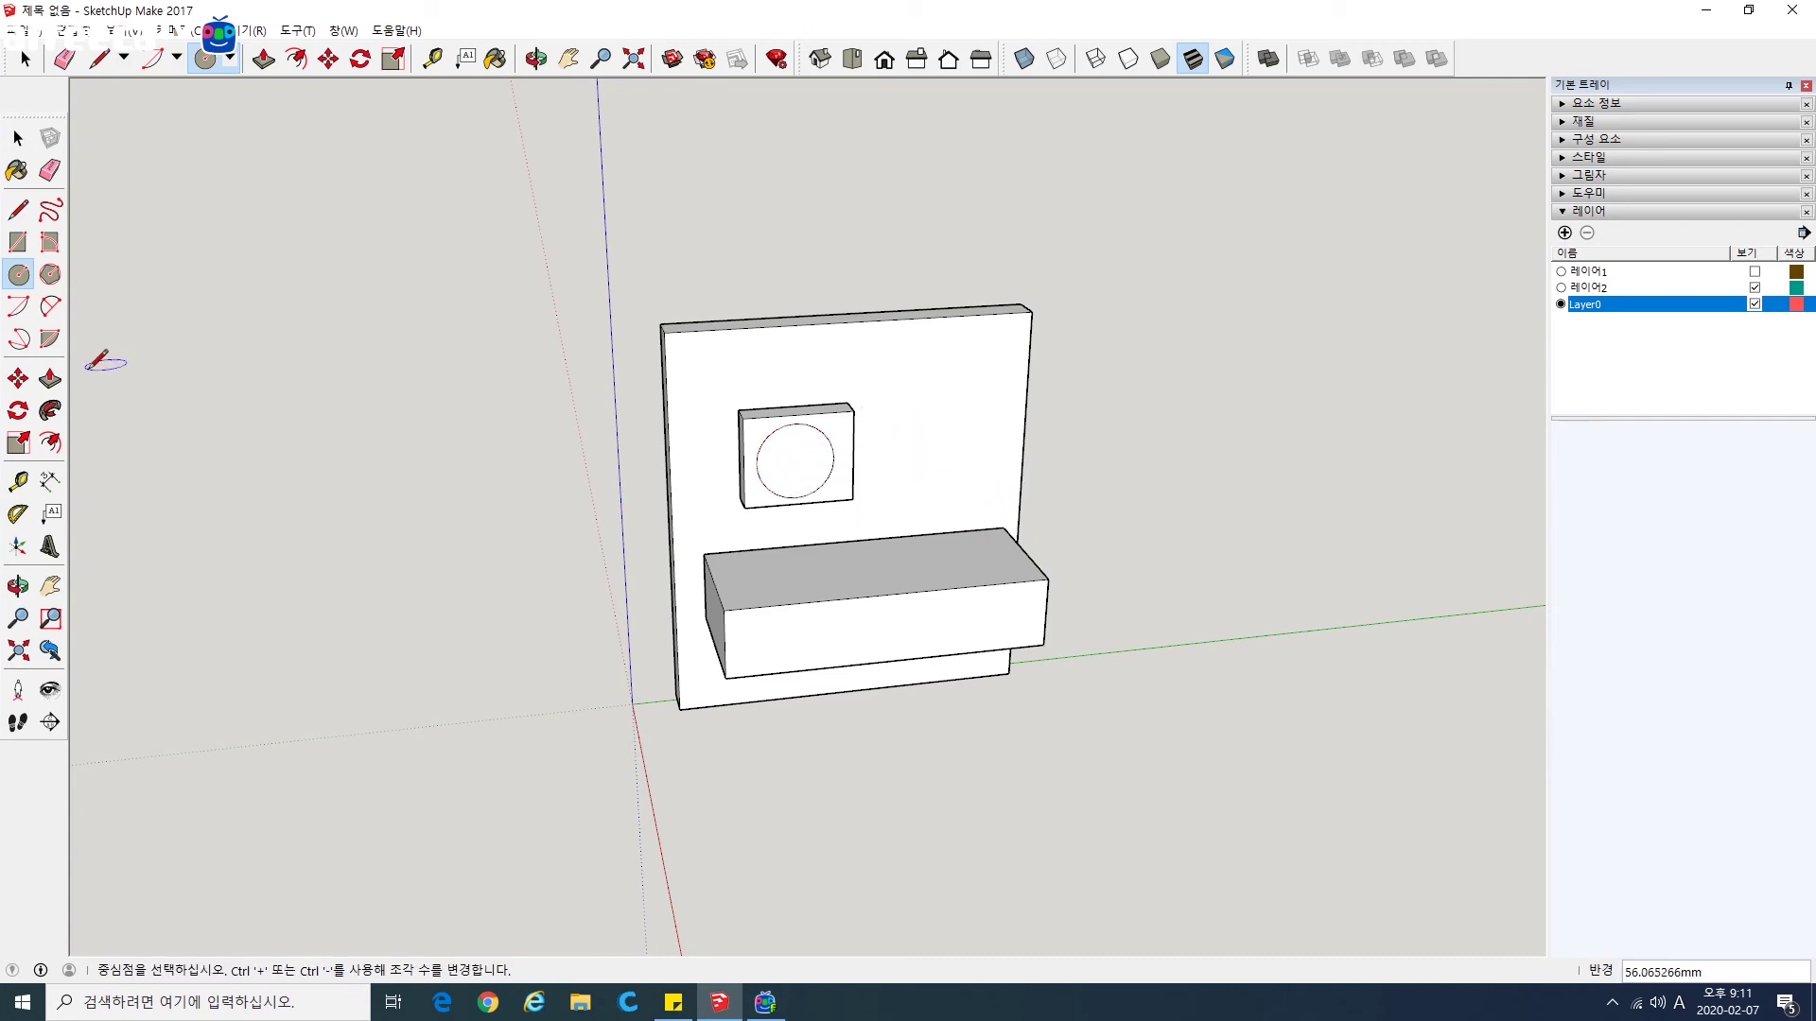
{"action": "left_click", "coordinate": [50, 378]}
{"action": "left_click", "coordinate": [758, 470]}
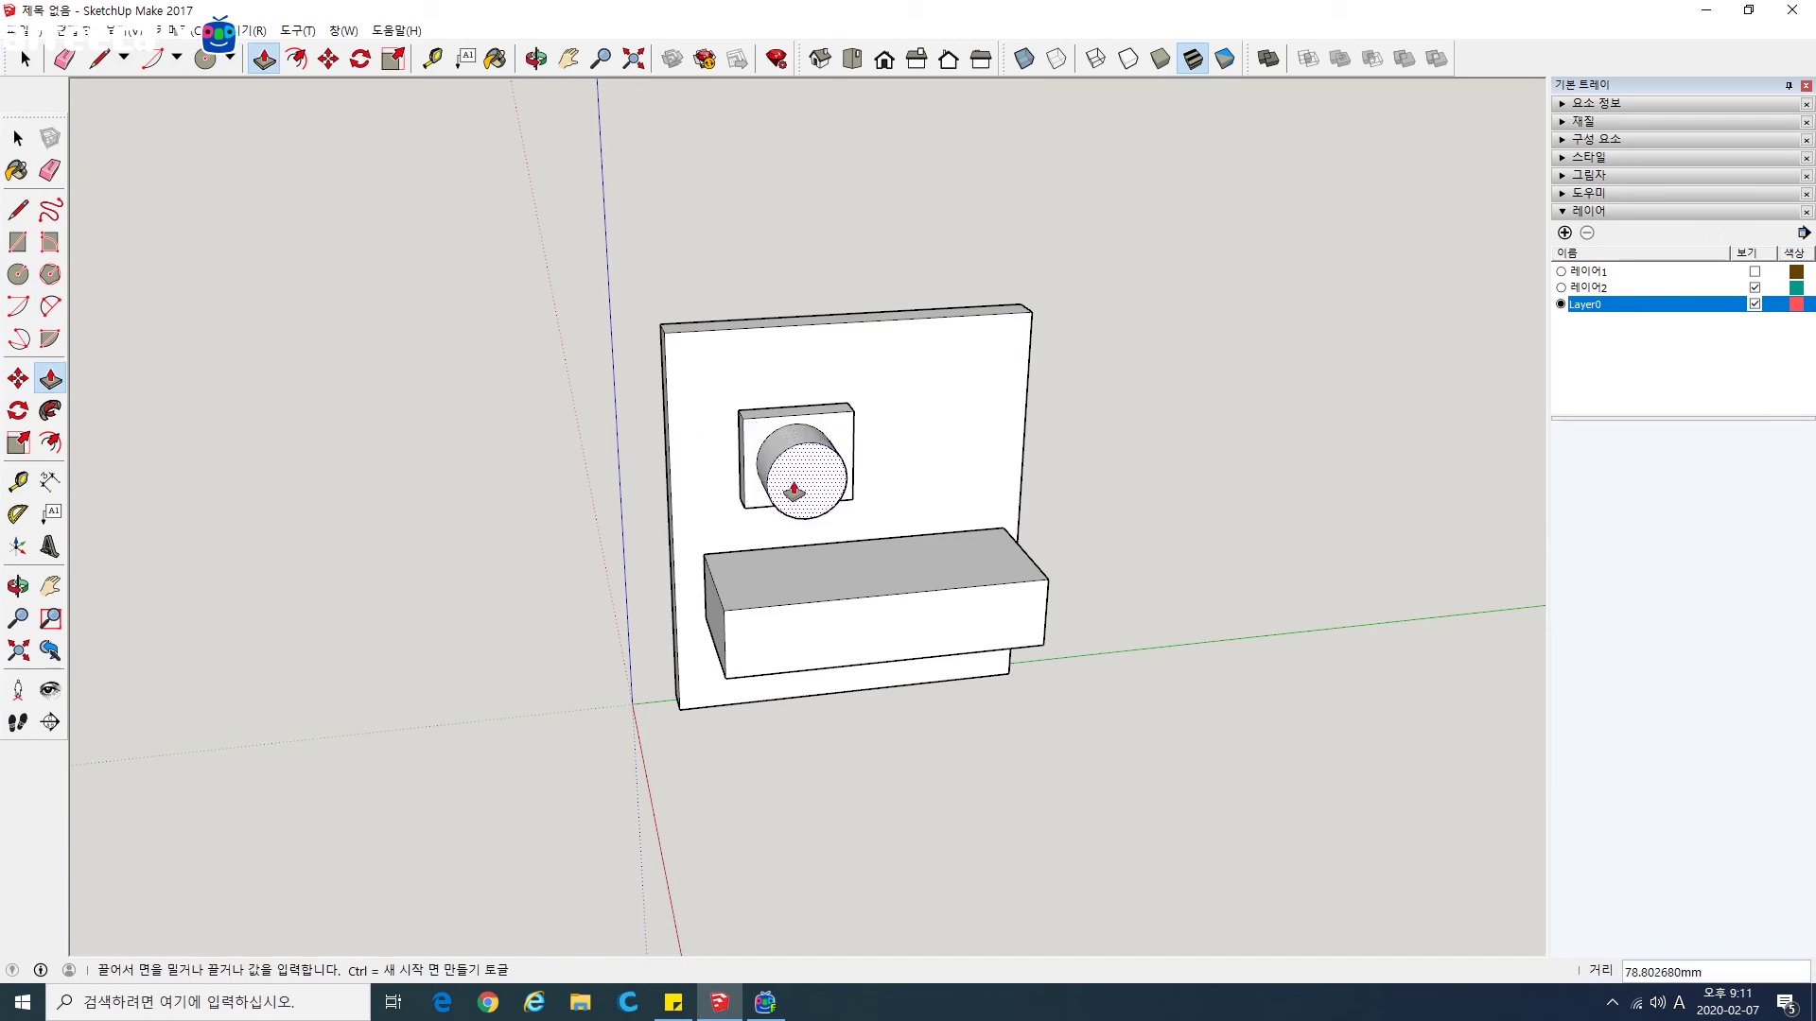
{"action": "left_click", "coordinate": [799, 486]}
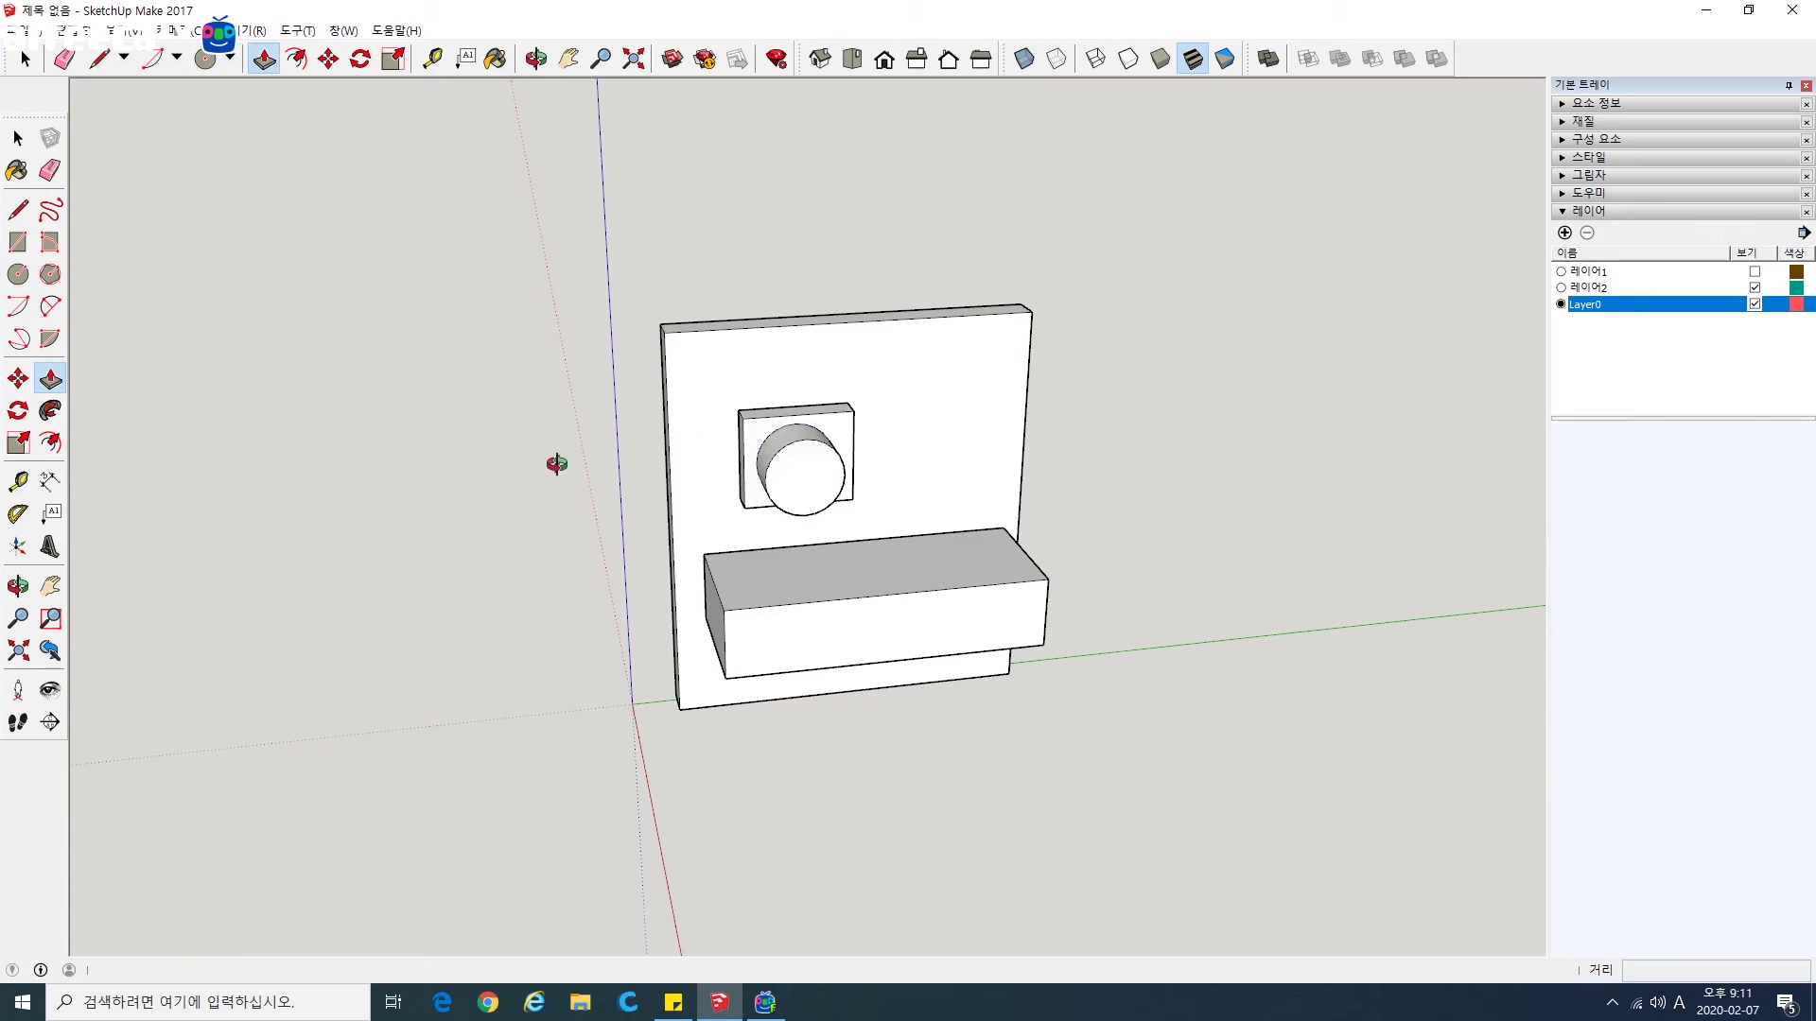
Step: Hide 레이어2 and make one group of the small block with its cylinder and the wide block
{"action": "middle_click_drag", "start_coordinate": [555, 462], "coordinate": [932, 480]}
{"action": "left_click", "coordinate": [18, 138]}
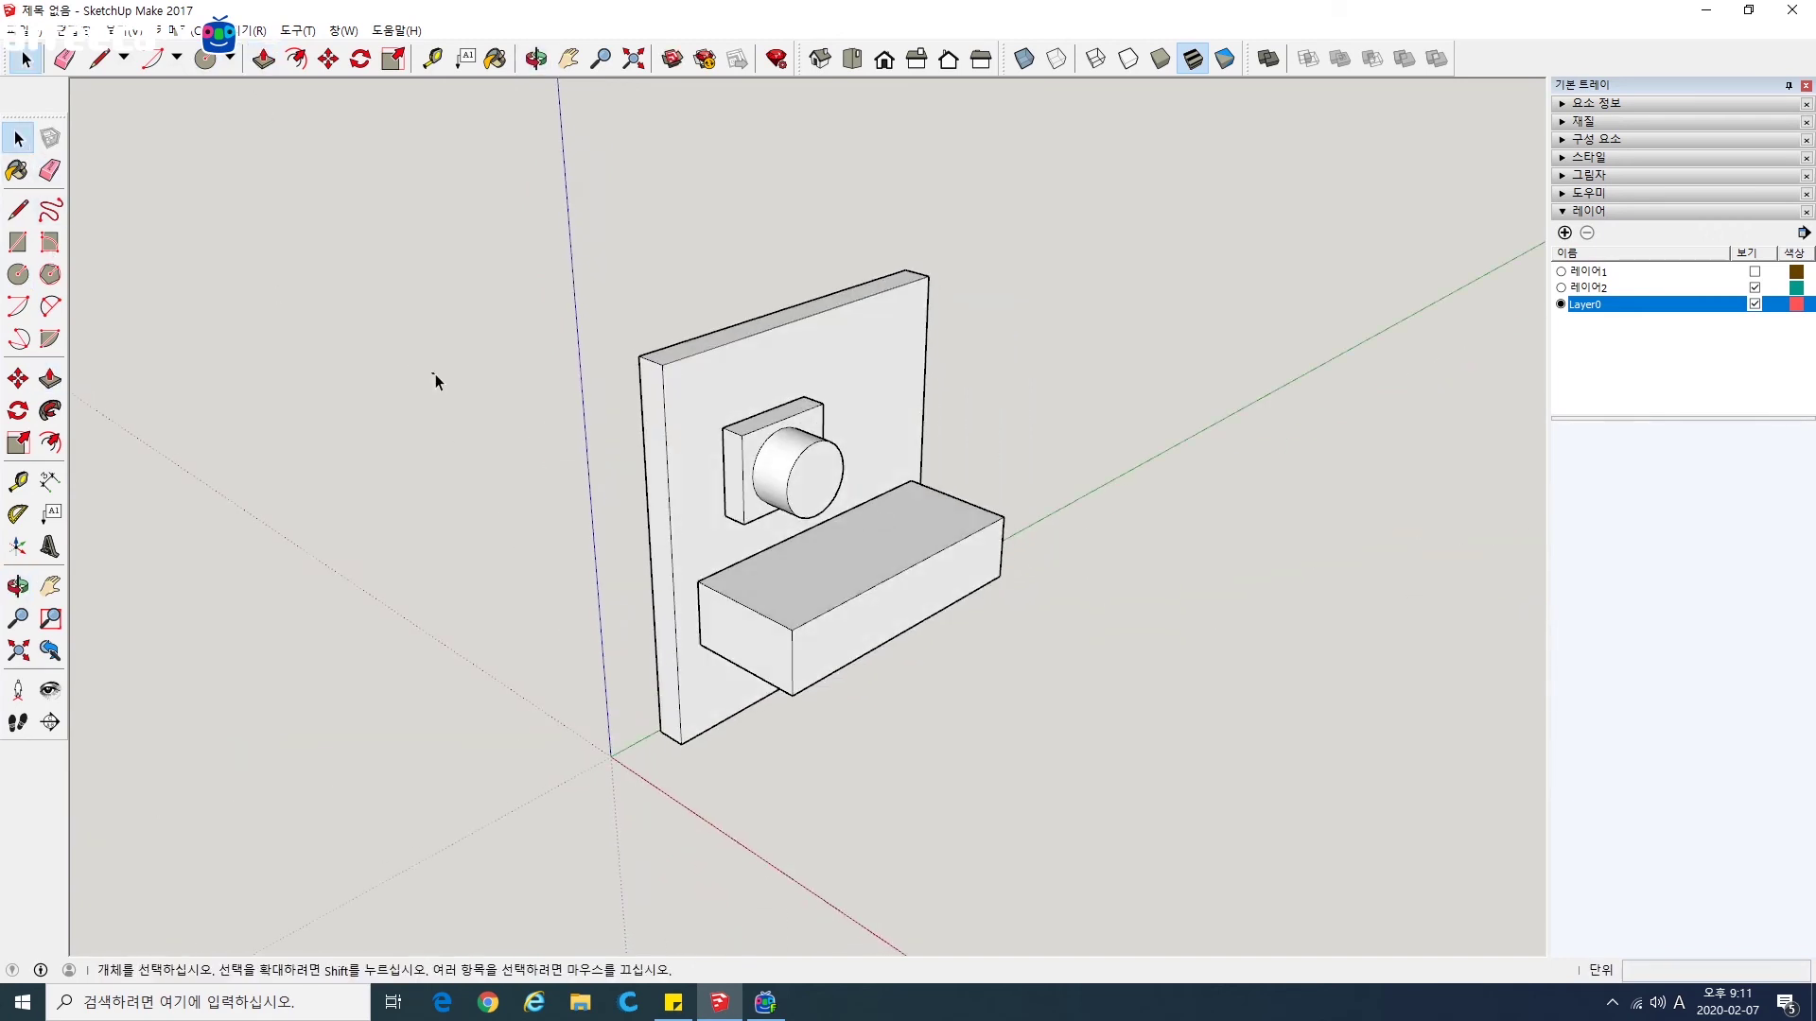
{"action": "left_click", "coordinate": [1754, 288]}
{"action": "left_click_drag", "start_coordinate": [485, 312], "coordinate": [1143, 679]}
{"action": "right_click", "coordinate": [833, 576]}
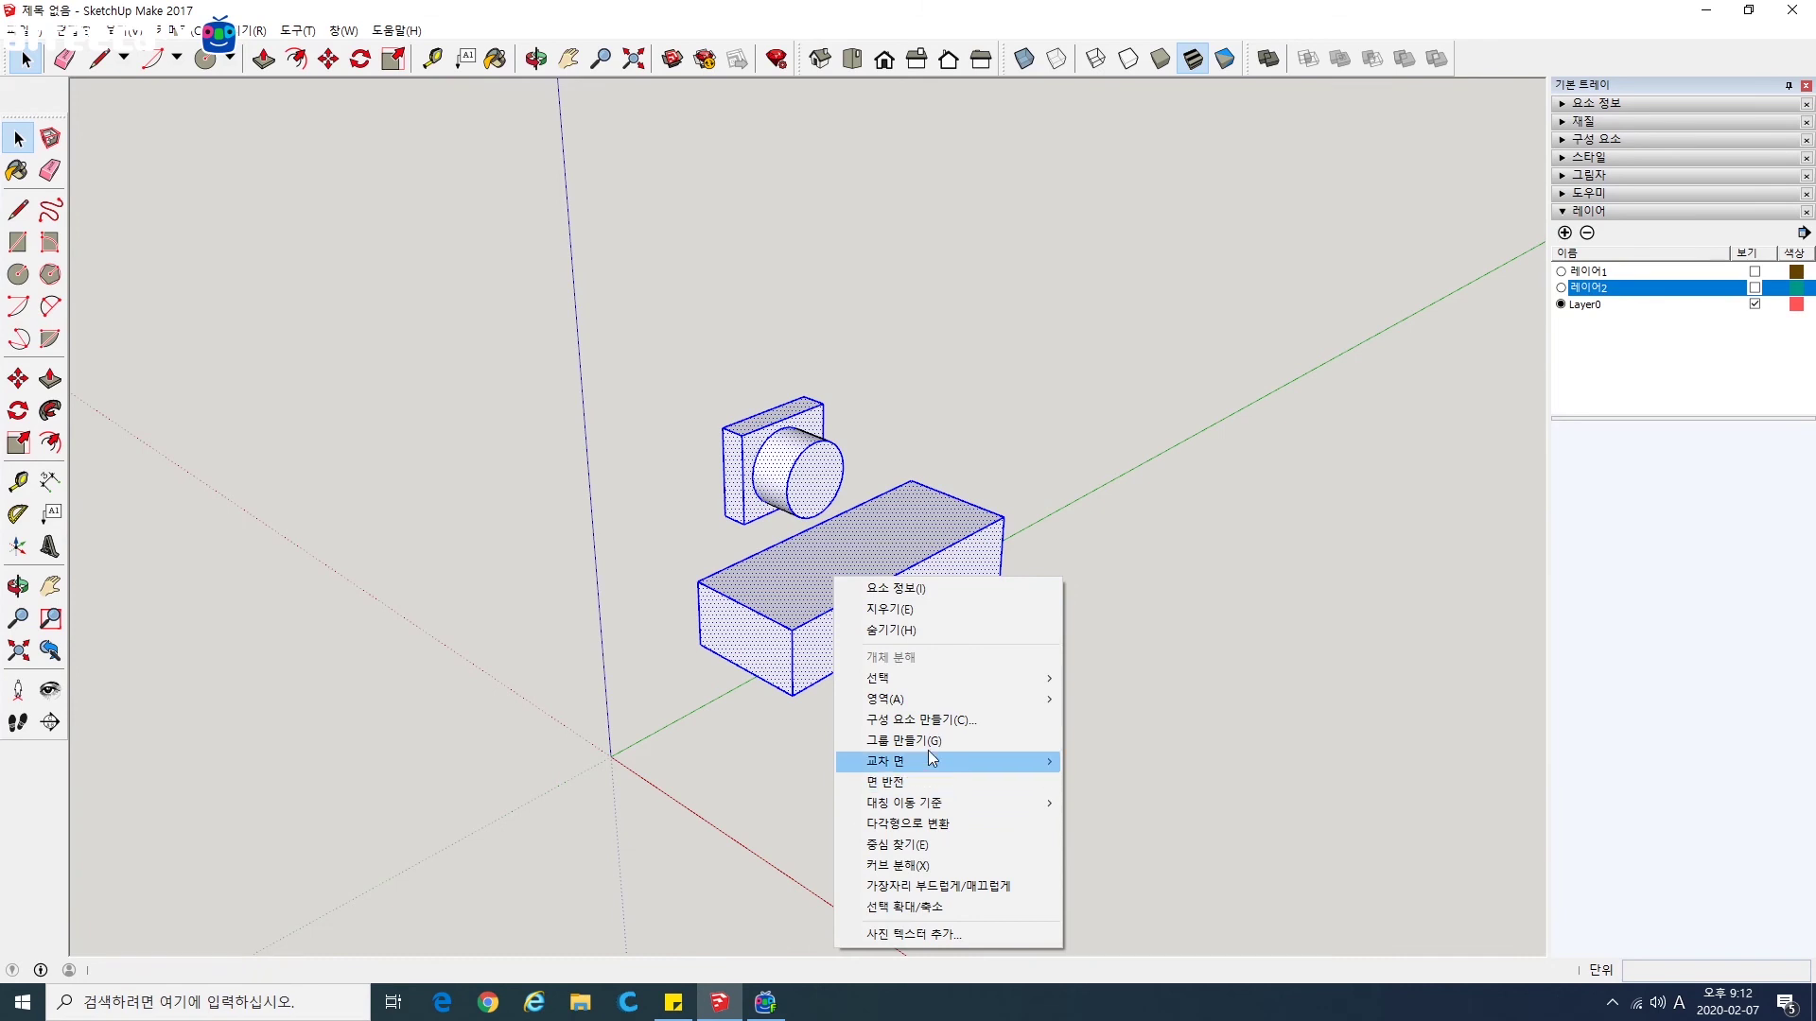
{"action": "left_click", "coordinate": [1048, 740]}
{"action": "left_click", "coordinate": [1067, 648]}
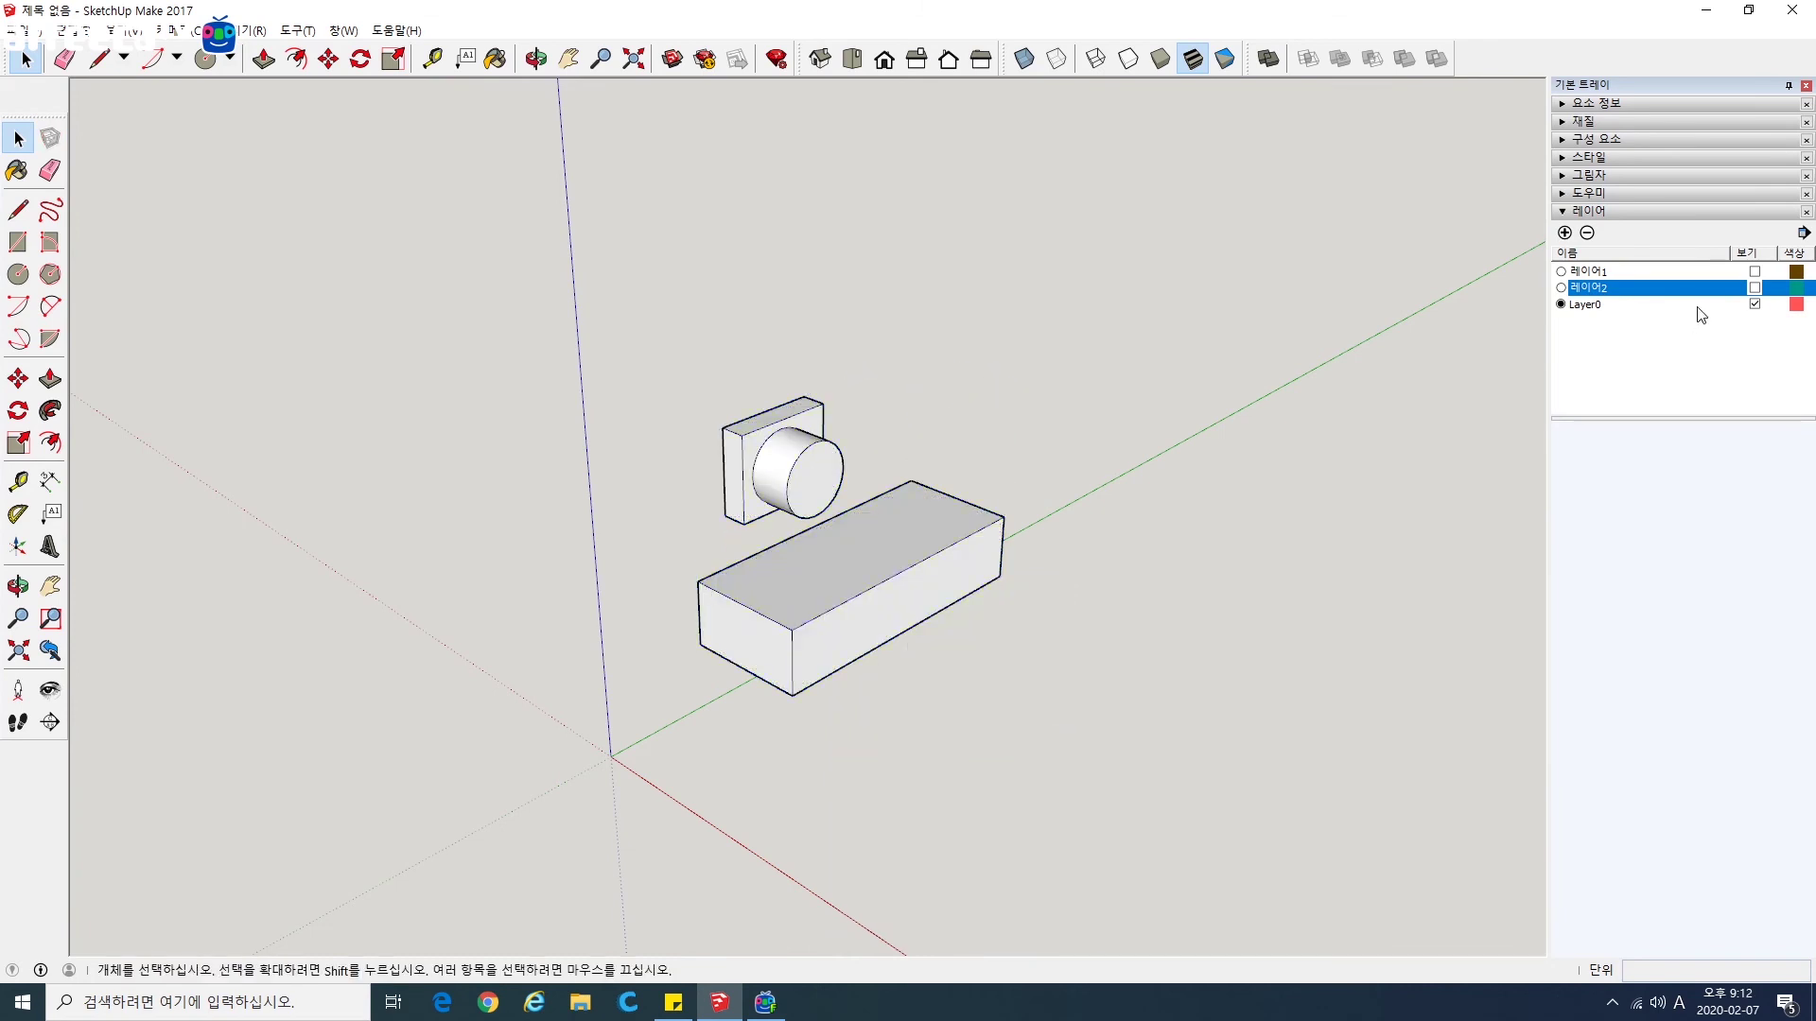
Step: Display 레이어2 and 레이어1 again
{"action": "left_click", "coordinate": [1755, 287]}
{"action": "left_click", "coordinate": [1755, 271]}
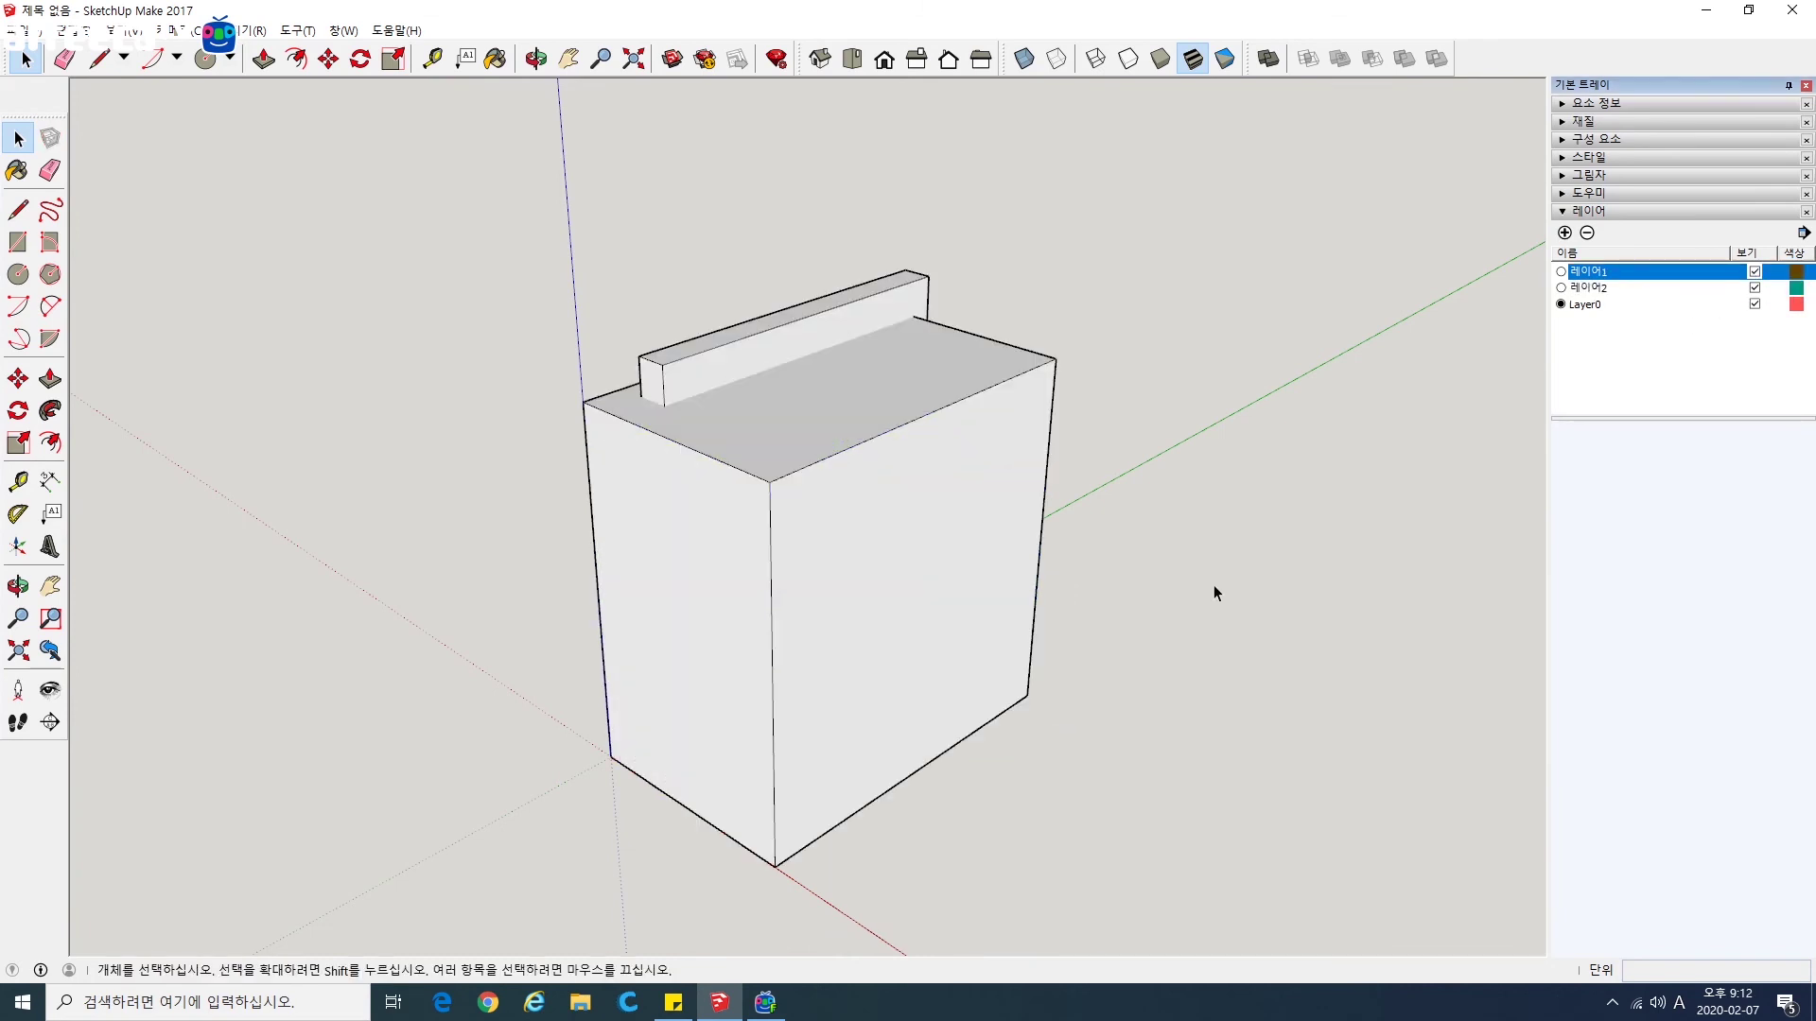
{"action": "middle_click_drag", "start_coordinate": [1220, 564], "coordinate": [1038, 577]}
Step: Inside the large box's group, Push/Pull the top face up above the slab and a side face out about 78 mm
{"action": "left_click", "coordinate": [795, 430]}
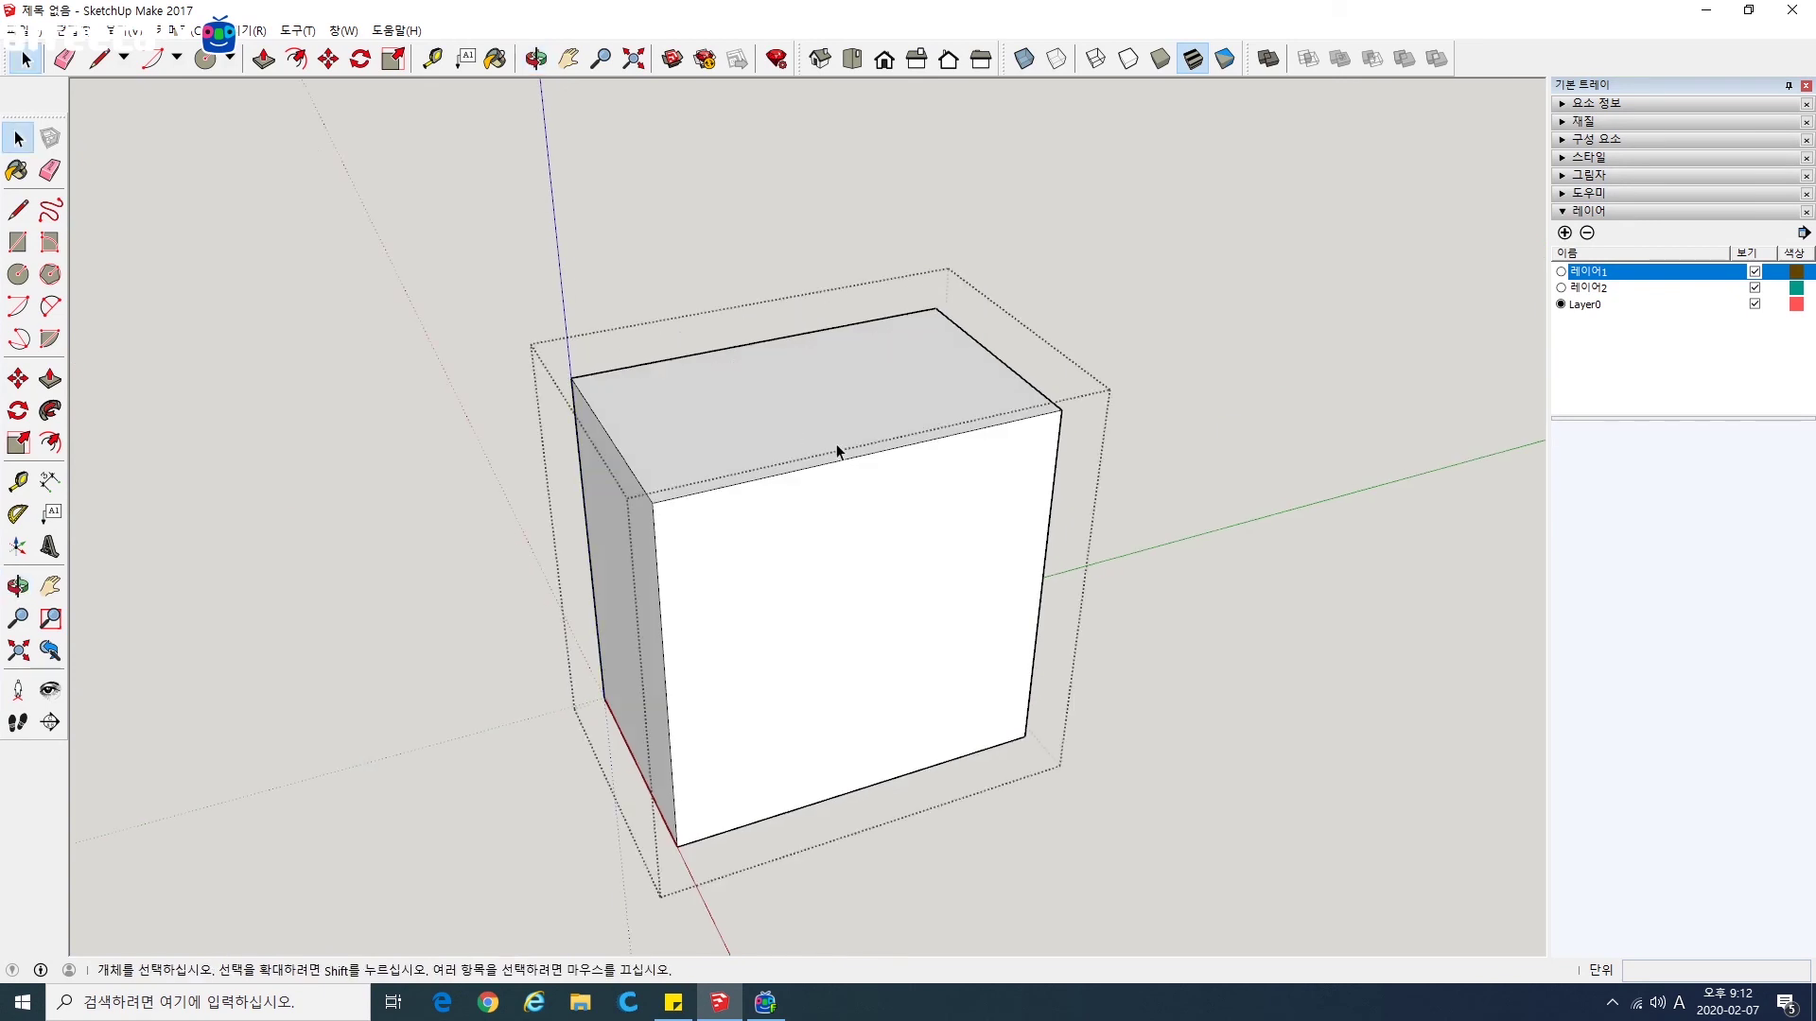
{"action": "left_click", "coordinate": [51, 378]}
{"action": "left_click_drag", "start_coordinate": [750, 425], "coordinate": [766, 369]}
{"action": "middle_click_drag", "start_coordinate": [766, 368], "coordinate": [985, 513]}
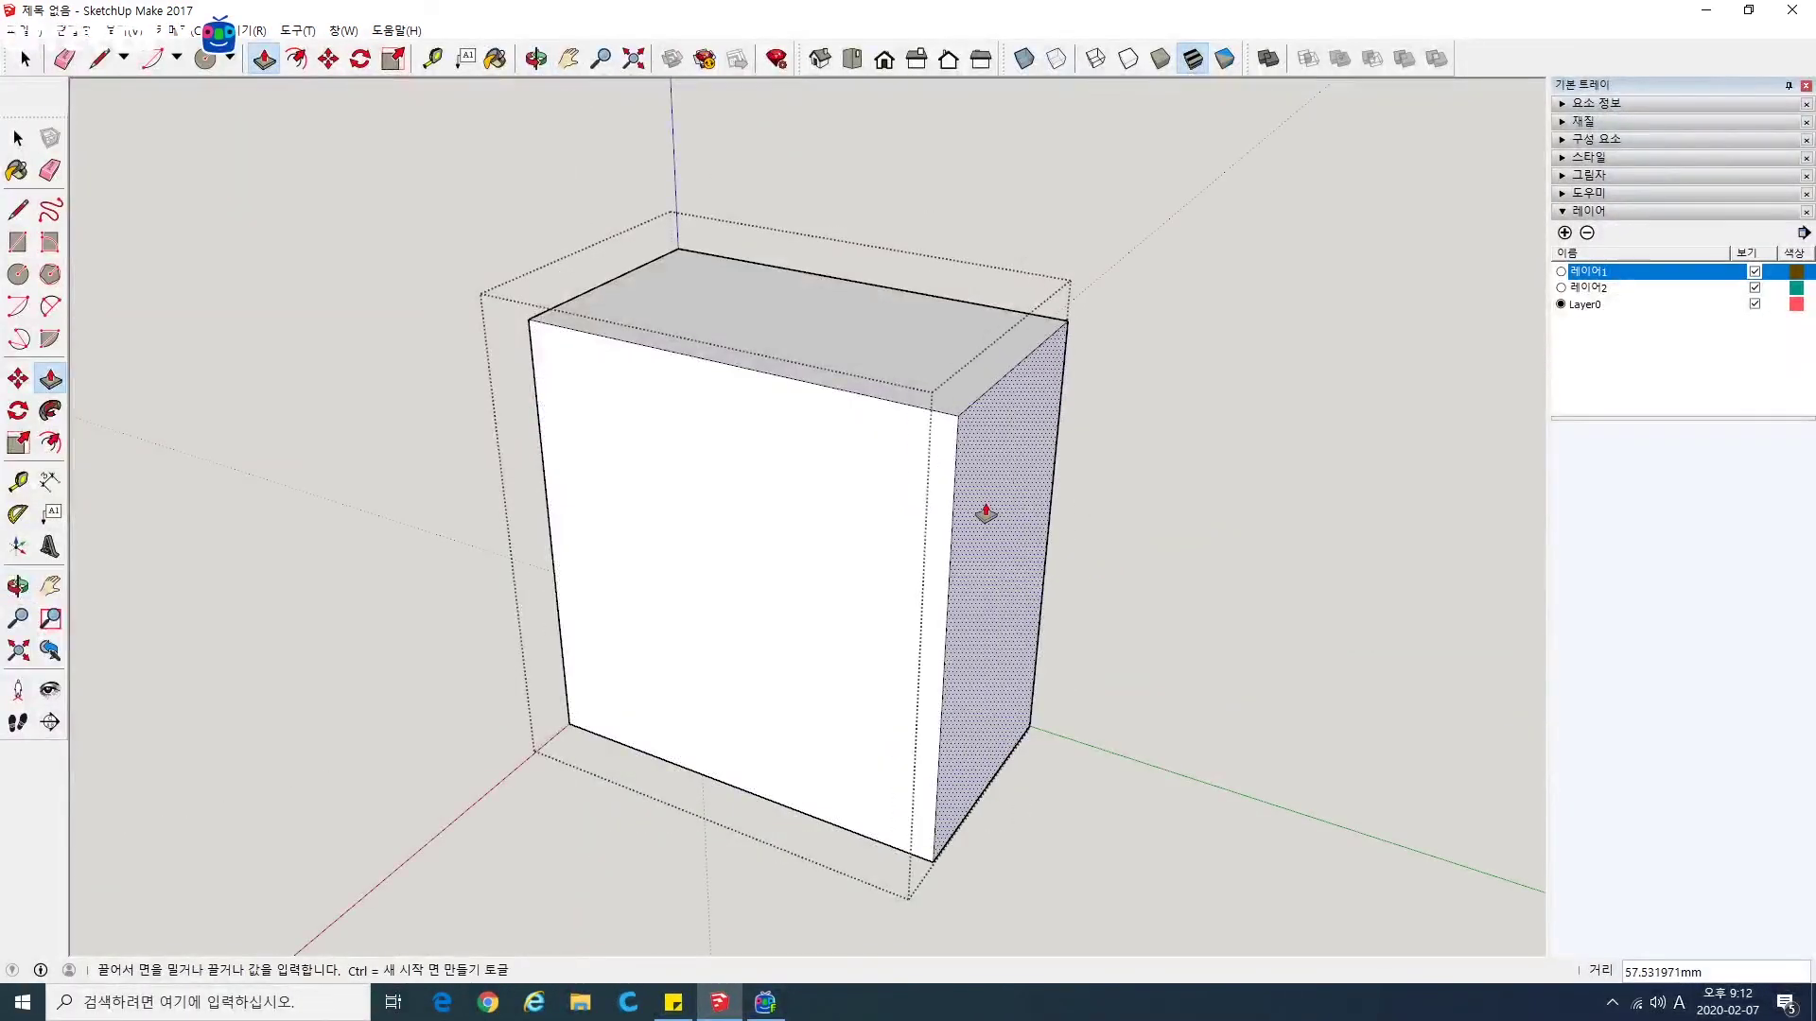
{"action": "left_click_drag", "start_coordinate": [986, 513], "coordinate": [1005, 520]}
{"action": "middle_click_drag", "start_coordinate": [568, 633], "coordinate": [916, 616]}
{"action": "left_click", "coordinate": [19, 139]}
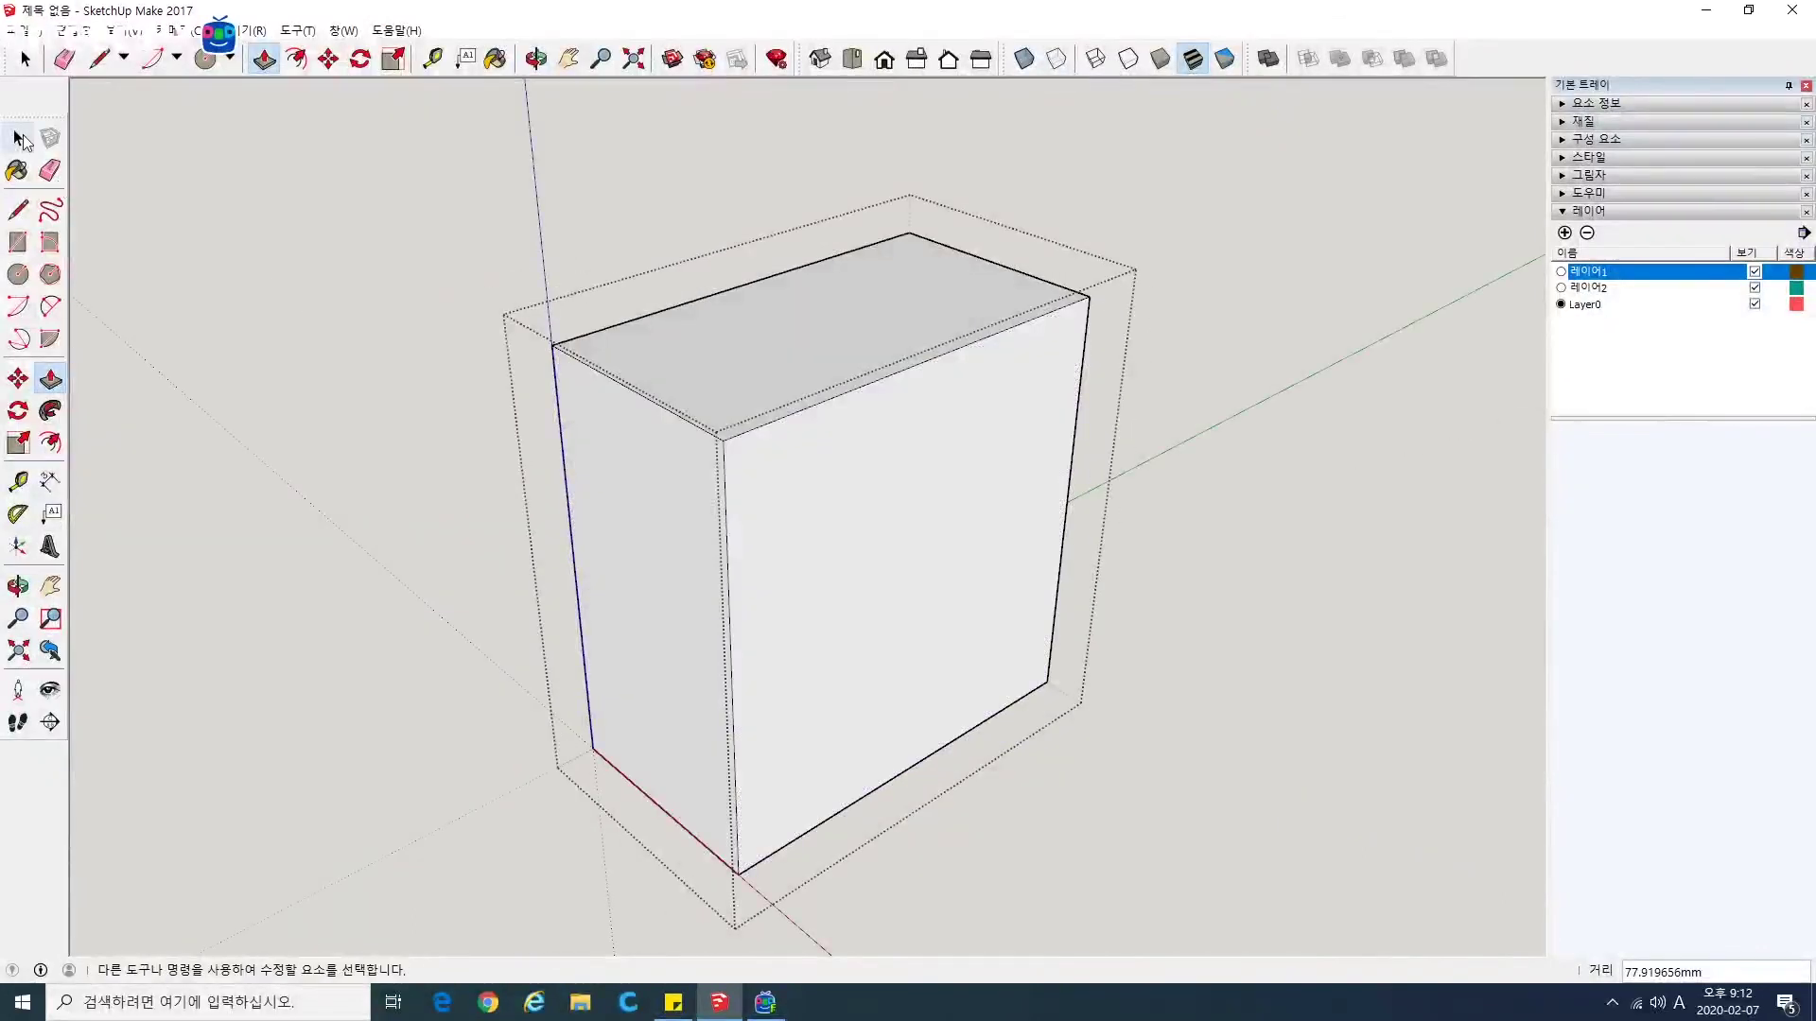
{"action": "left_click", "coordinate": [390, 384]}
Step: Turn on X-ray display to see the parts inside the large box
{"action": "middle_click_drag", "start_coordinate": [624, 541], "coordinate": [1165, 183]}
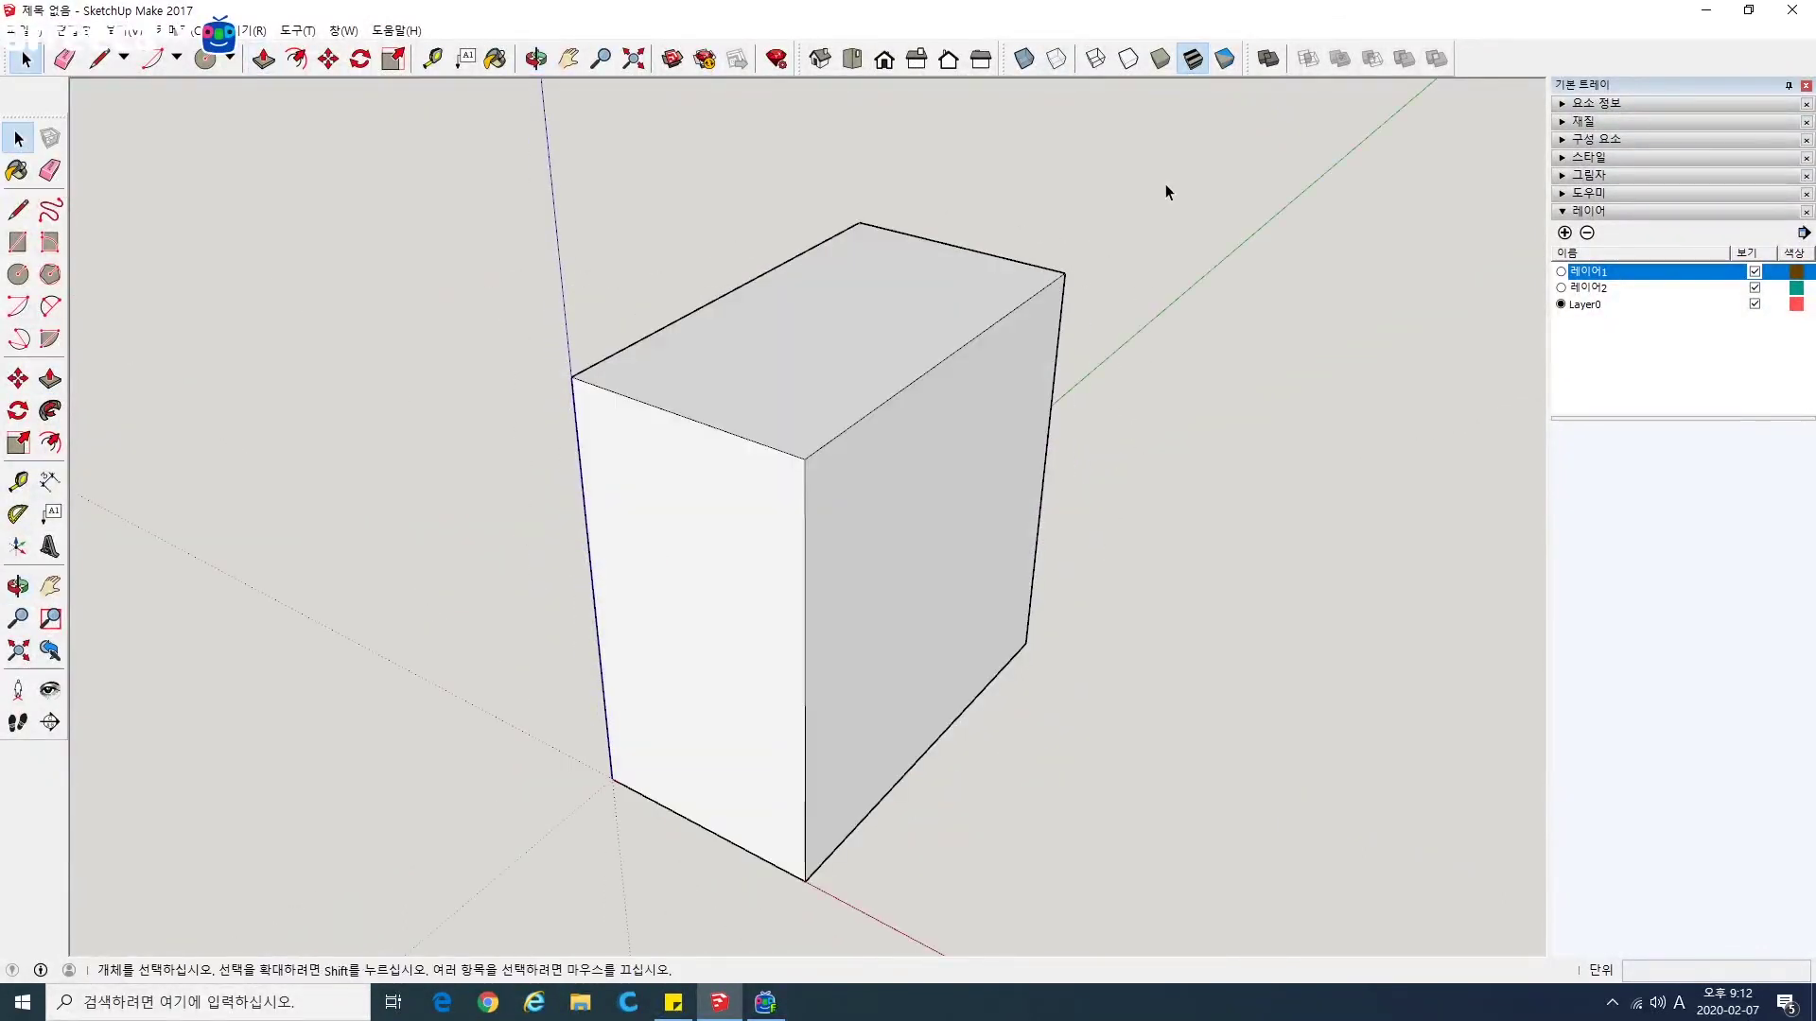
{"action": "left_click", "coordinate": [1025, 62]}
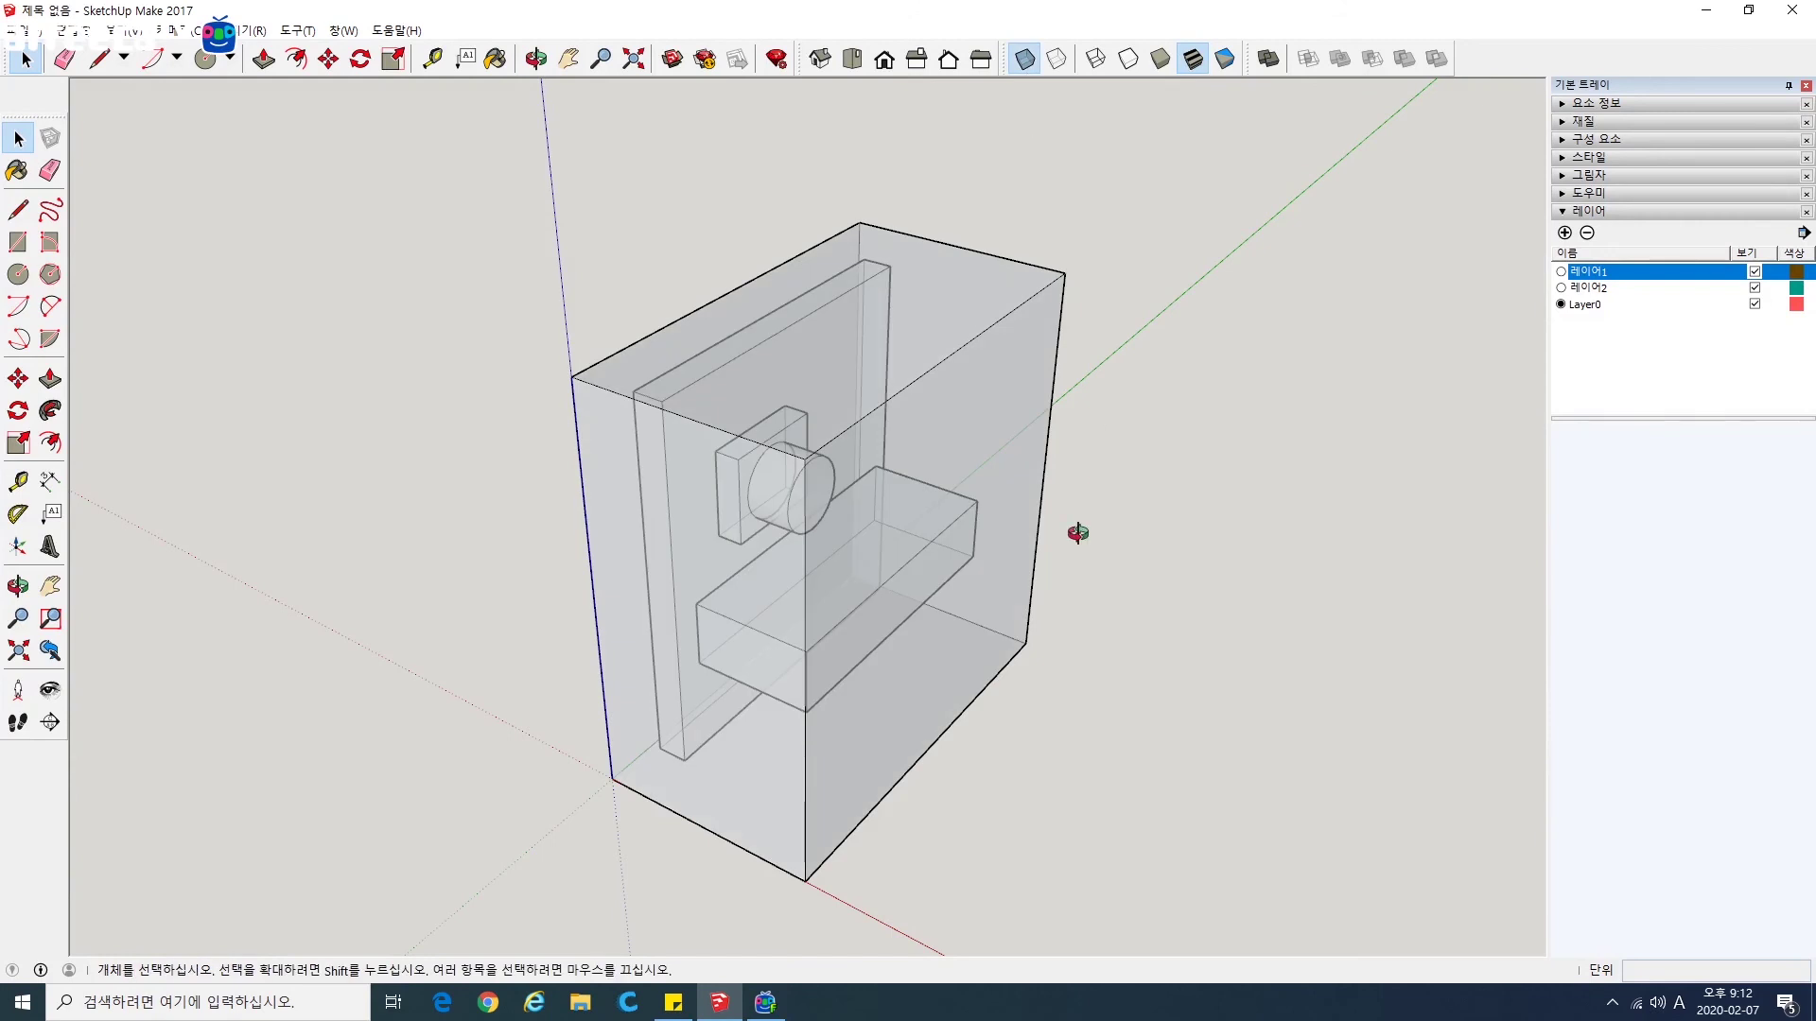
{"action": "middle_click_drag", "start_coordinate": [1079, 531], "coordinate": [1006, 367]}
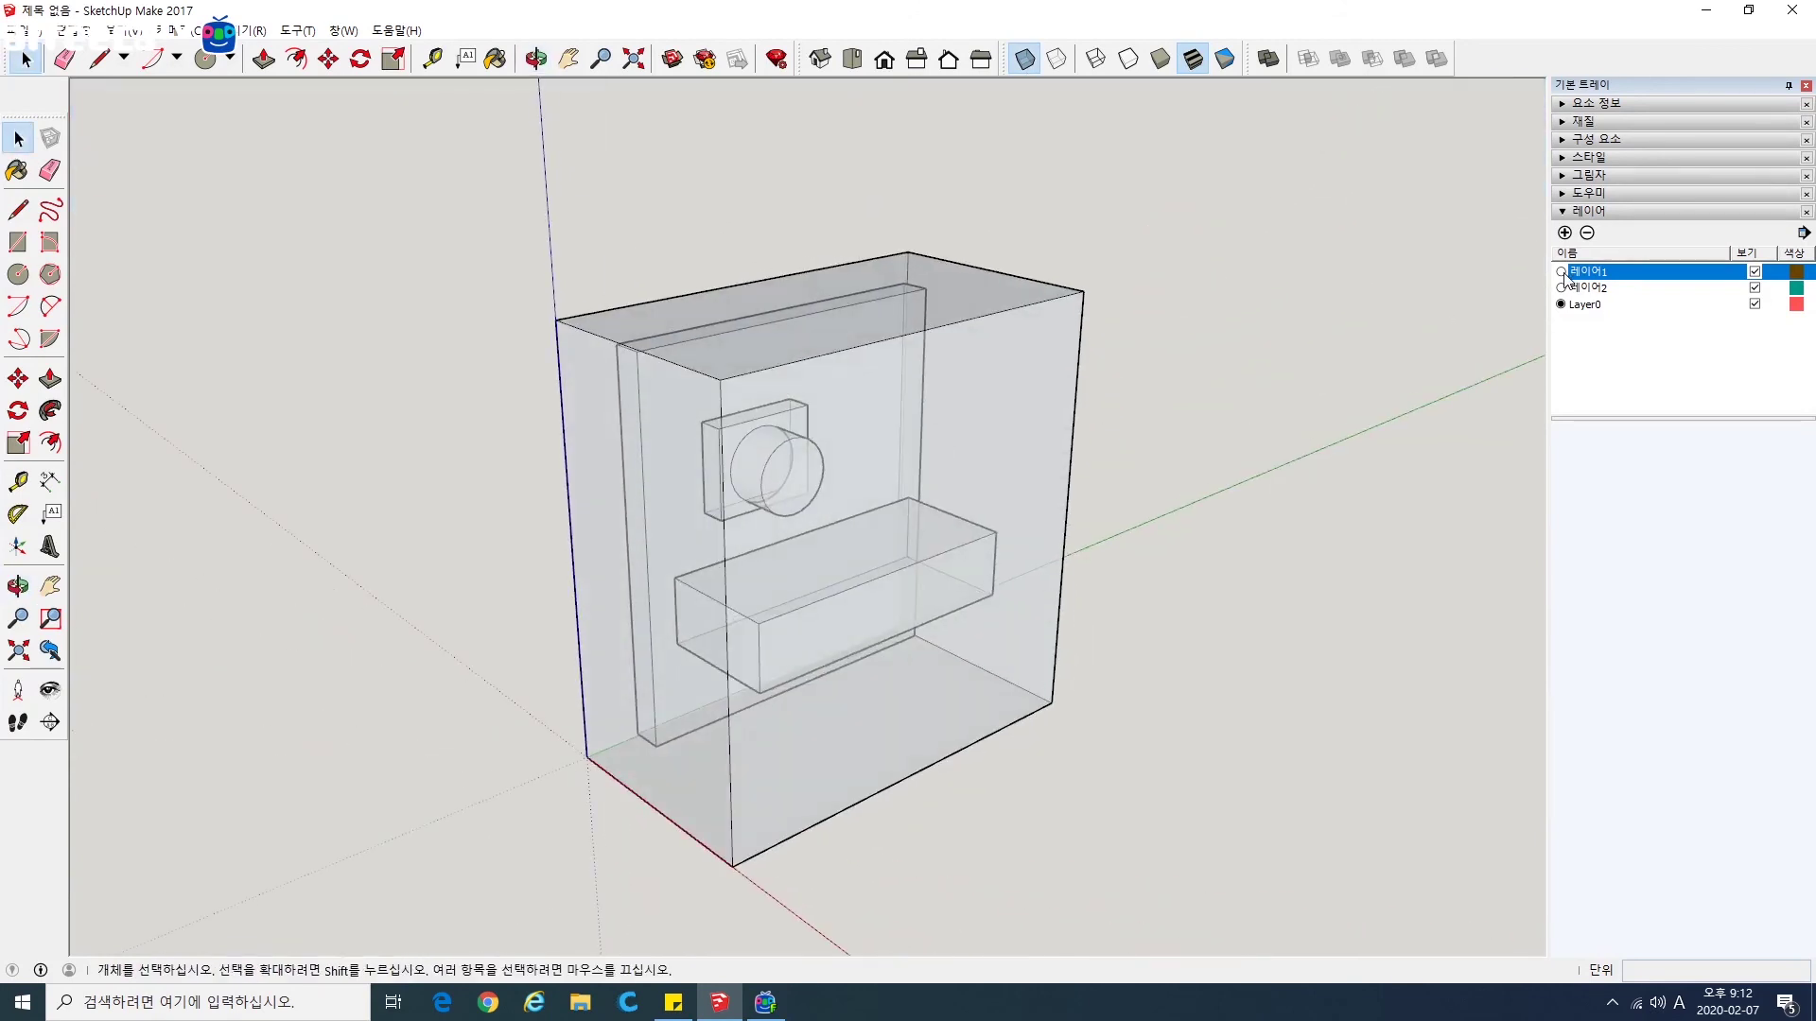
Step: Toggle 레이어1's visibility several times, leaving it hidden, and switch 레이어2 off and back on
{"action": "left_click", "coordinate": [1755, 273]}
{"action": "left_click", "coordinate": [1755, 272]}
{"action": "left_click", "coordinate": [1756, 273]}
{"action": "left_click", "coordinate": [1756, 272]}
{"action": "left_click", "coordinate": [1755, 272]}
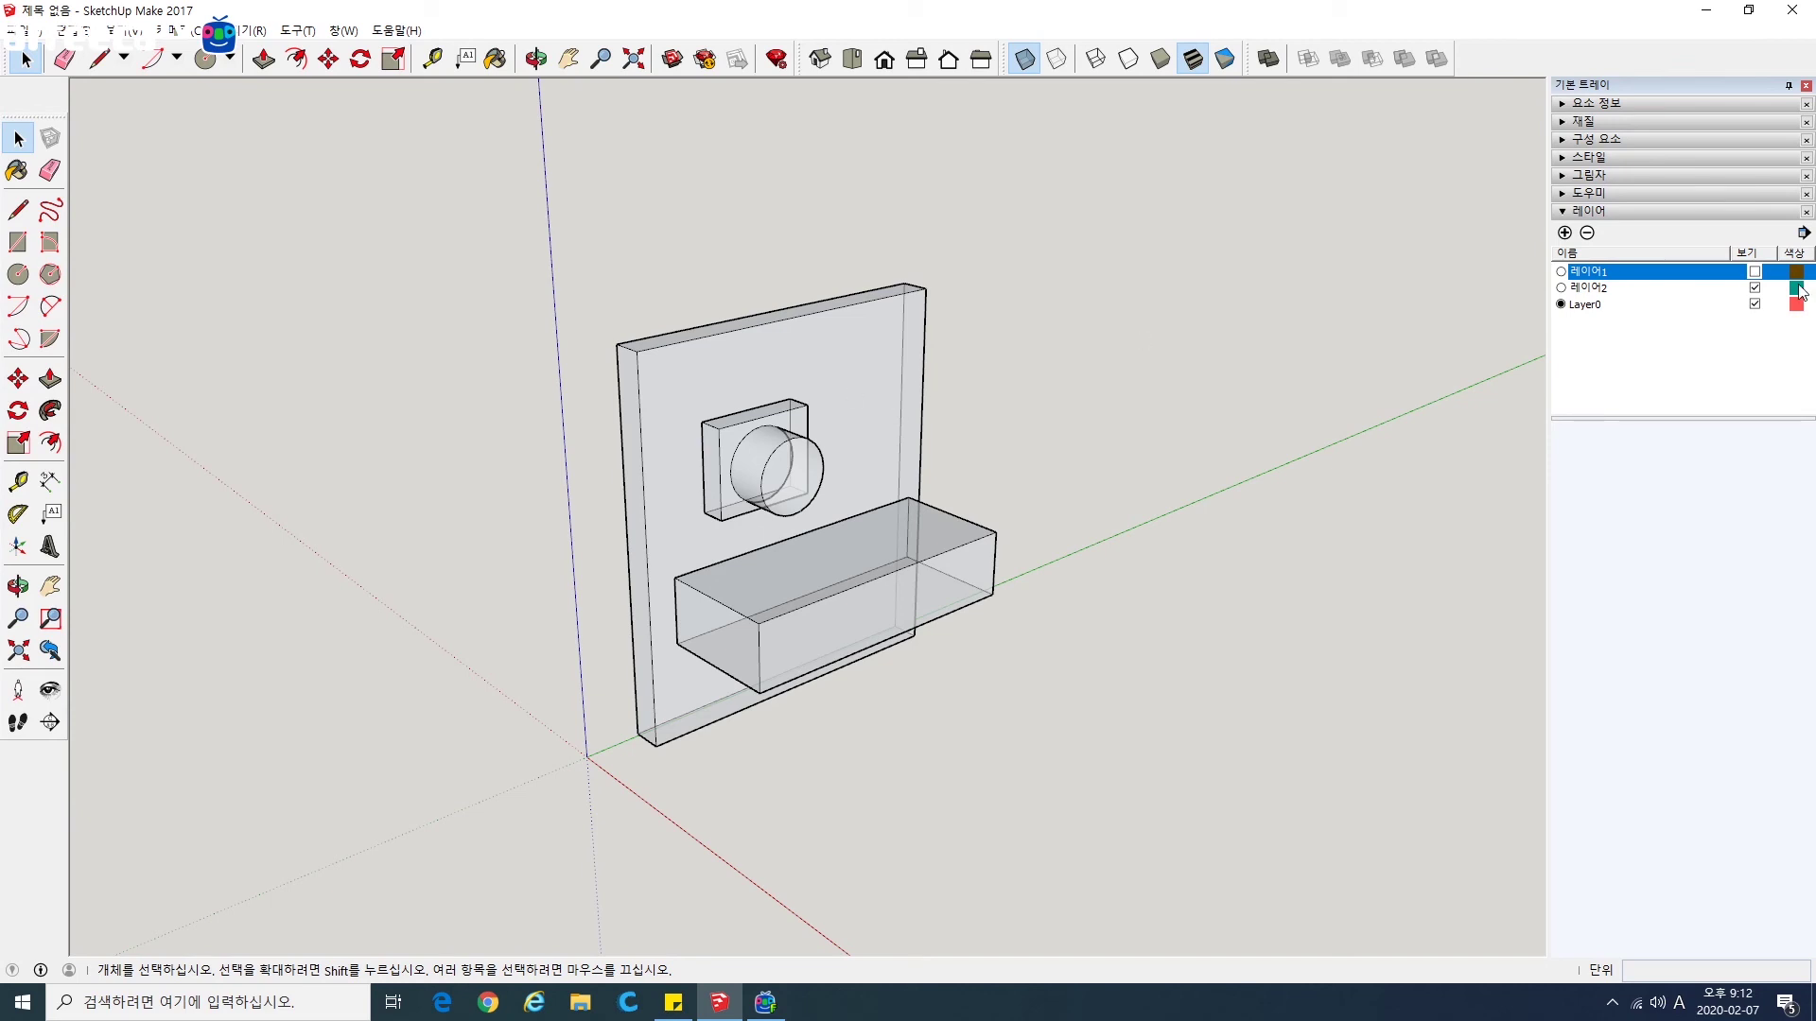
{"action": "left_click", "coordinate": [1756, 288]}
{"action": "left_click", "coordinate": [1754, 289]}
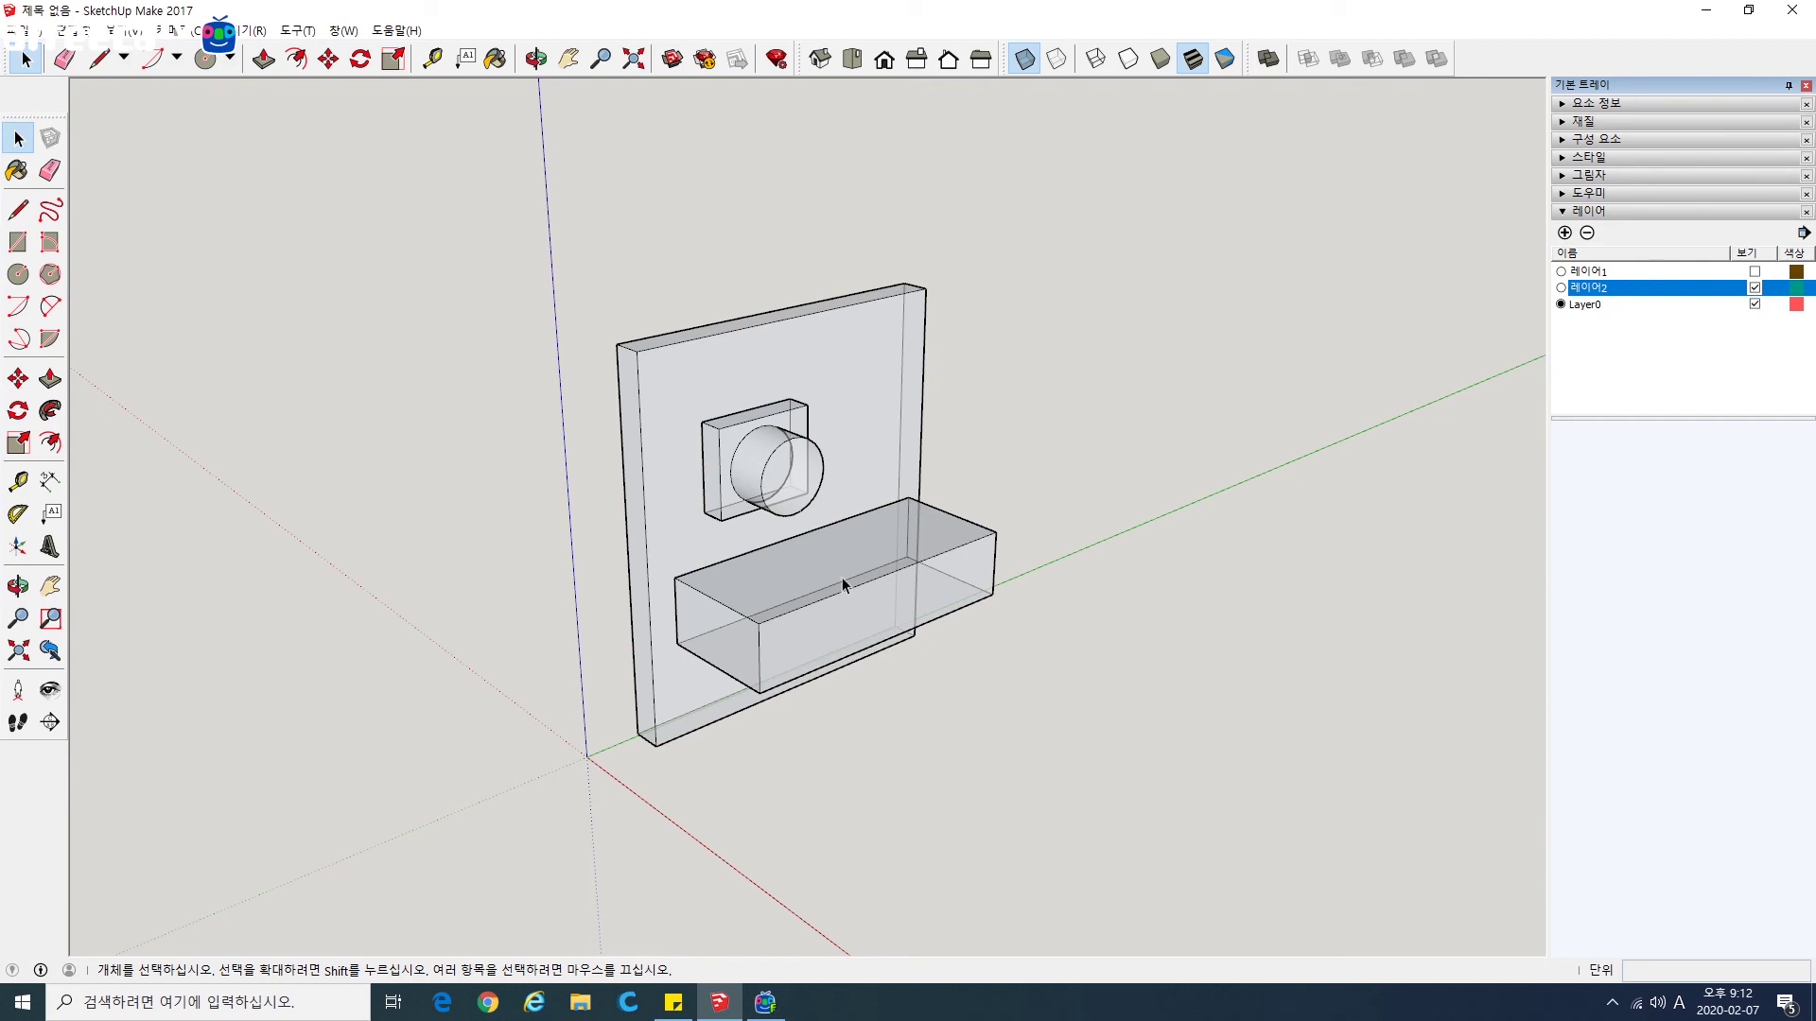
Step: Try to hide Layer0 while it is the active layer
{"action": "left_click", "coordinate": [1755, 303]}
{"action": "left_click", "coordinate": [1000, 419]}
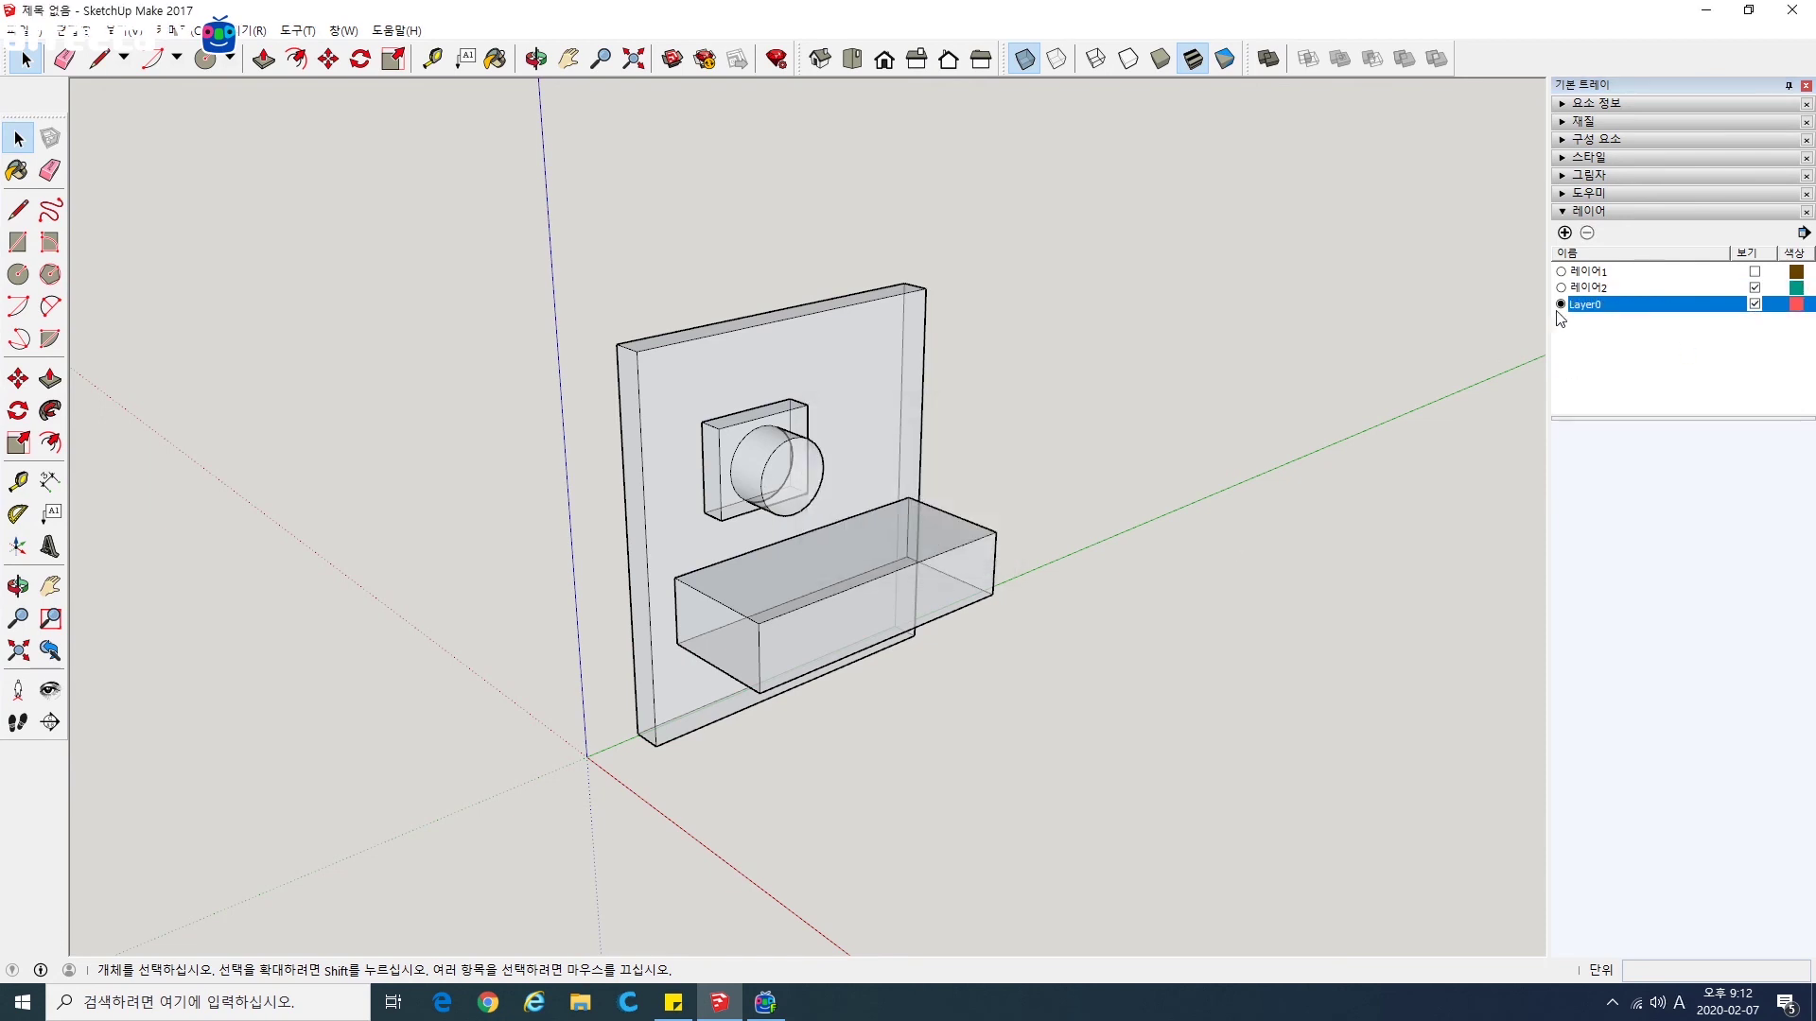
{"action": "left_click", "coordinate": [1755, 303]}
{"action": "left_click", "coordinate": [979, 556]}
Step: Make 레이어2 the active layer and switch Layer0 off and back on
{"action": "left_click", "coordinate": [1561, 287]}
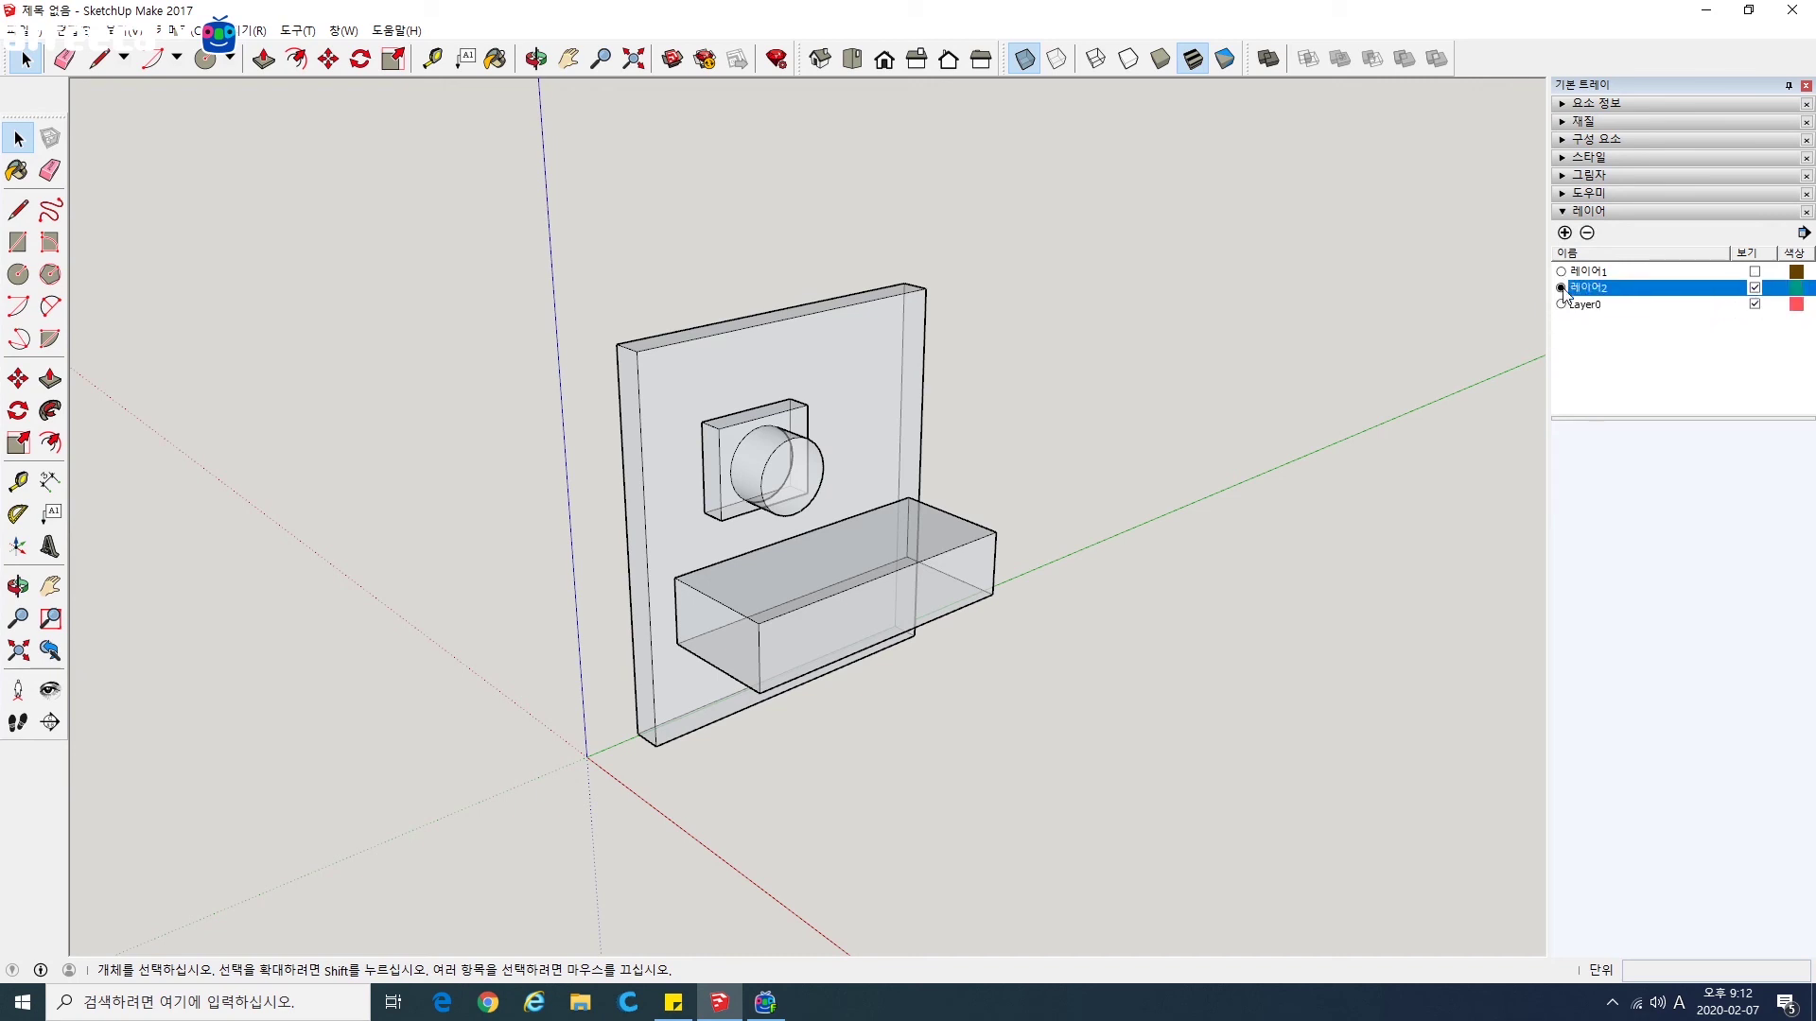
{"action": "left_click", "coordinate": [1755, 304]}
{"action": "left_click", "coordinate": [1754, 304]}
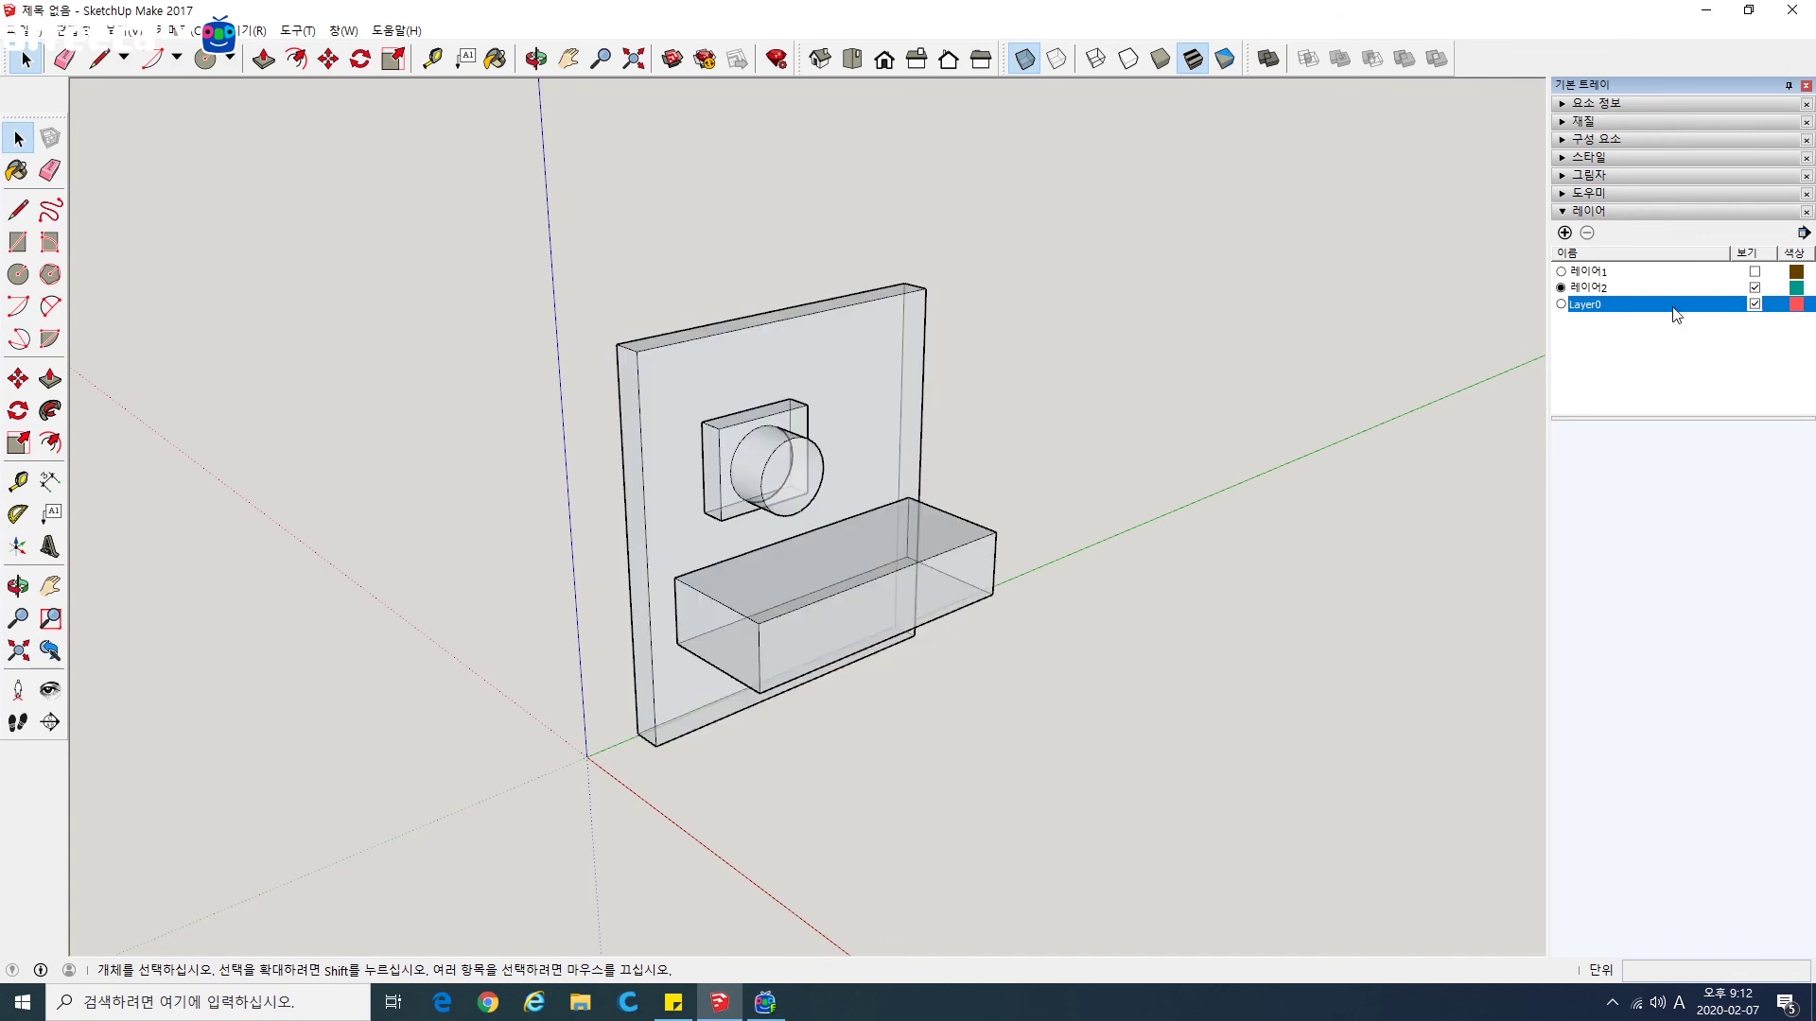
Step: Make Layer0 the active layer and show 레이어1 again so the enclosing box is displayed
{"action": "left_click", "coordinate": [1561, 304]}
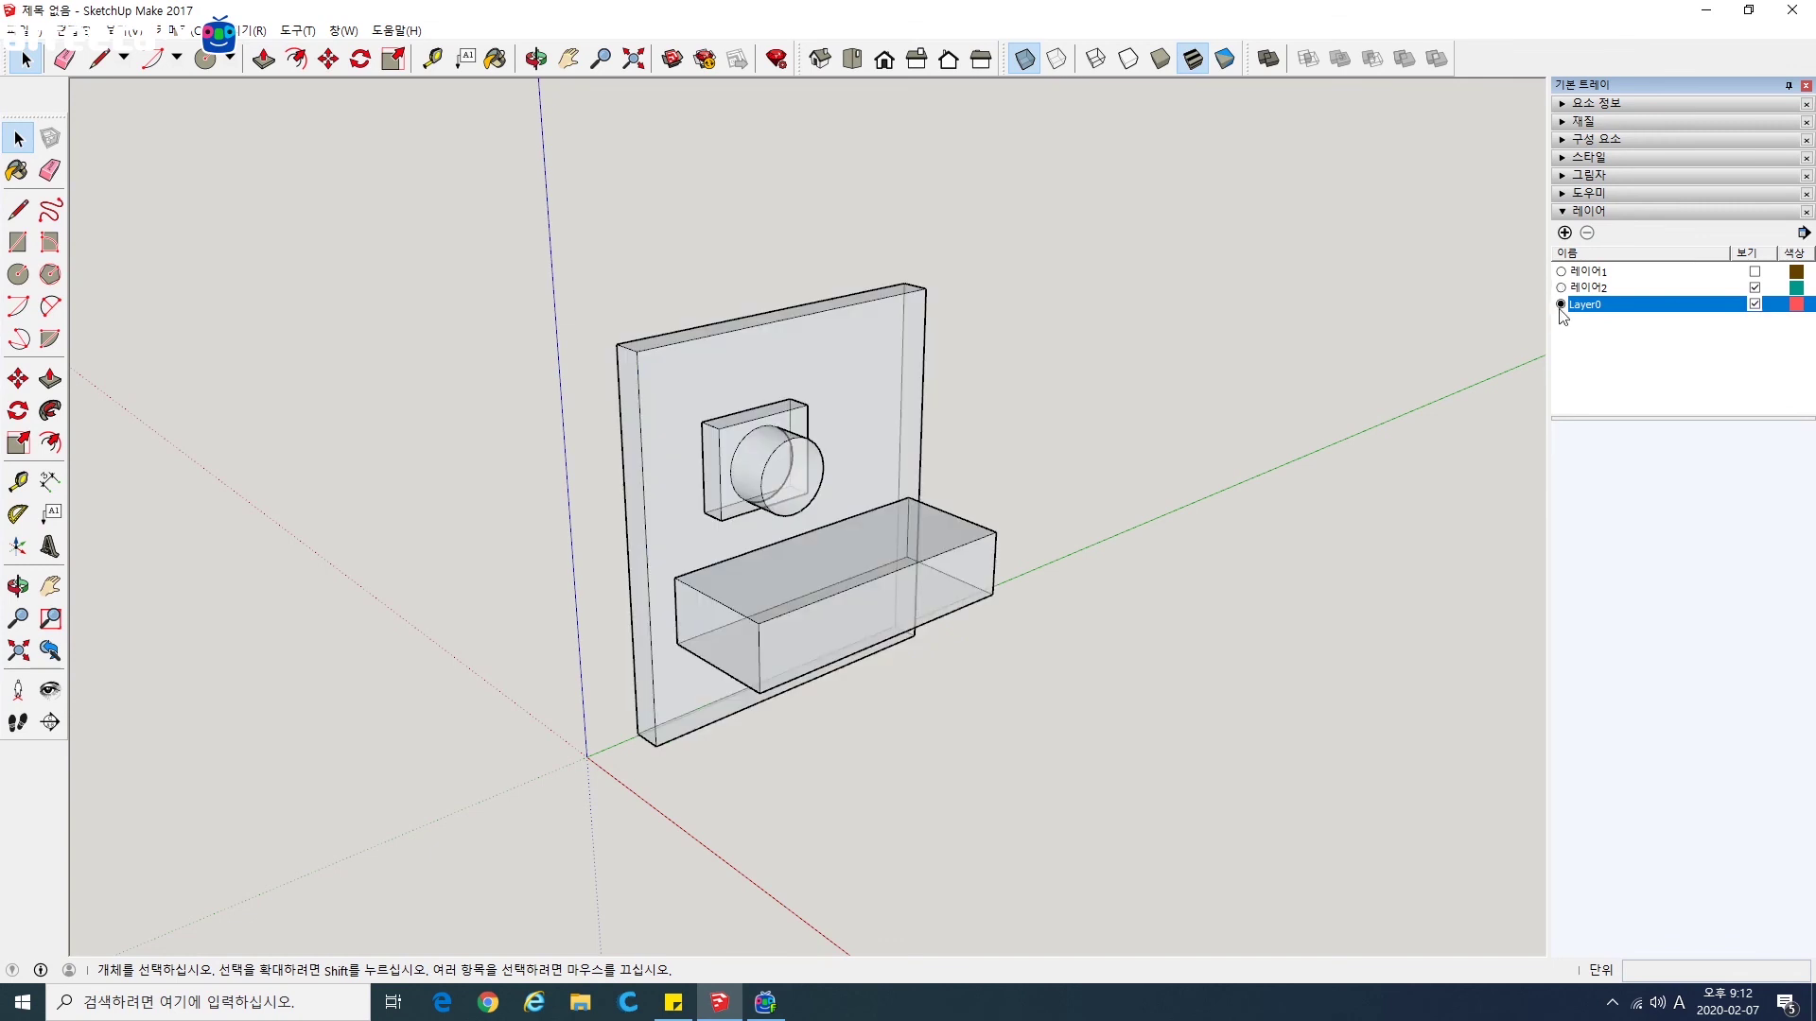
{"action": "left_click", "coordinate": [1754, 273]}
{"action": "middle_click_drag", "start_coordinate": [1285, 417], "coordinate": [1281, 580]}
{"action": "scroll", "coordinate": [1177, 553], "scroll_direction": "up", "scroll_amount": 3}
{"action": "scroll", "coordinate": [1176, 562], "scroll_direction": "down", "scroll_amount": 2}
{"action": "mouse_move", "coordinate": [1102, 568]}
{"action": "middle_mouse_down"}
{"action": "mouse_move", "coordinate": [1204, 536]}
{"action": "mouse_move", "coordinate": [1074, 580]}
{"action": "mouse_move", "coordinate": [1097, 572]}
{"action": "middle_mouse_up"}
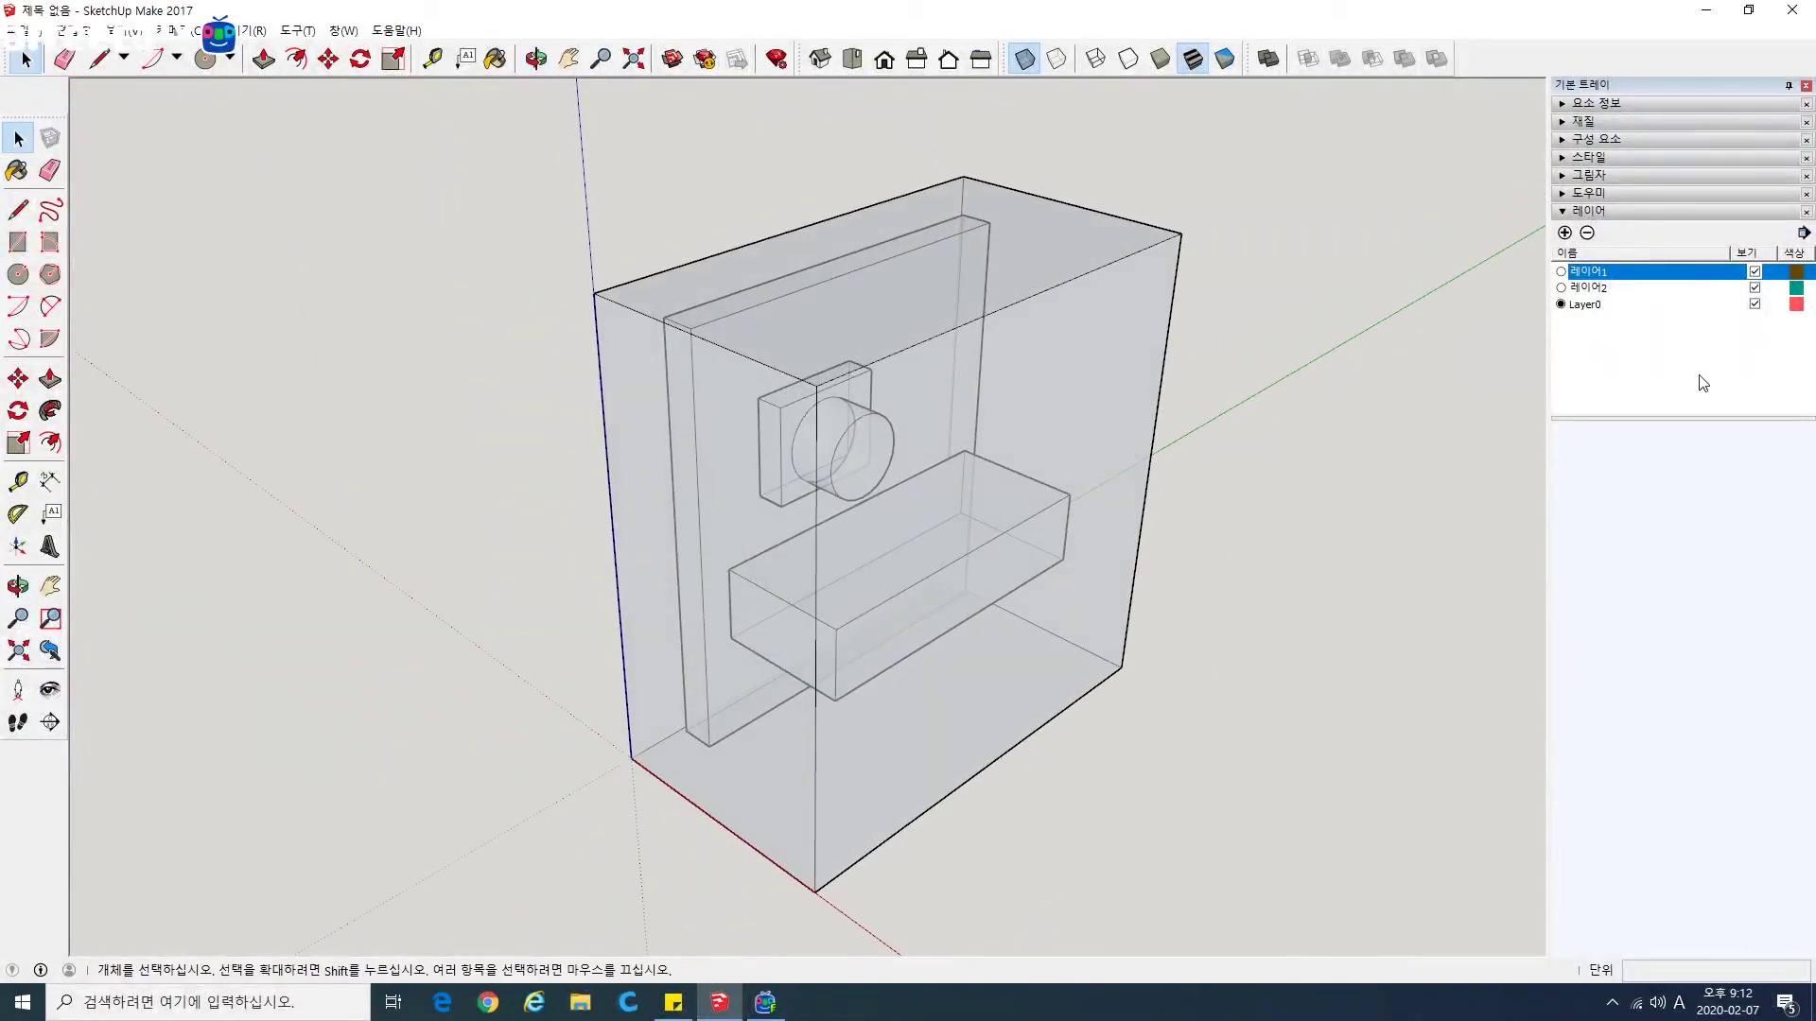
Step: Switch 레이어1 off and back on, and do the same with 레이어2
{"action": "left_click", "coordinate": [1754, 273]}
{"action": "left_click", "coordinate": [1754, 272]}
{"action": "left_click", "coordinate": [1754, 289]}
{"action": "left_click", "coordinate": [1755, 290]}
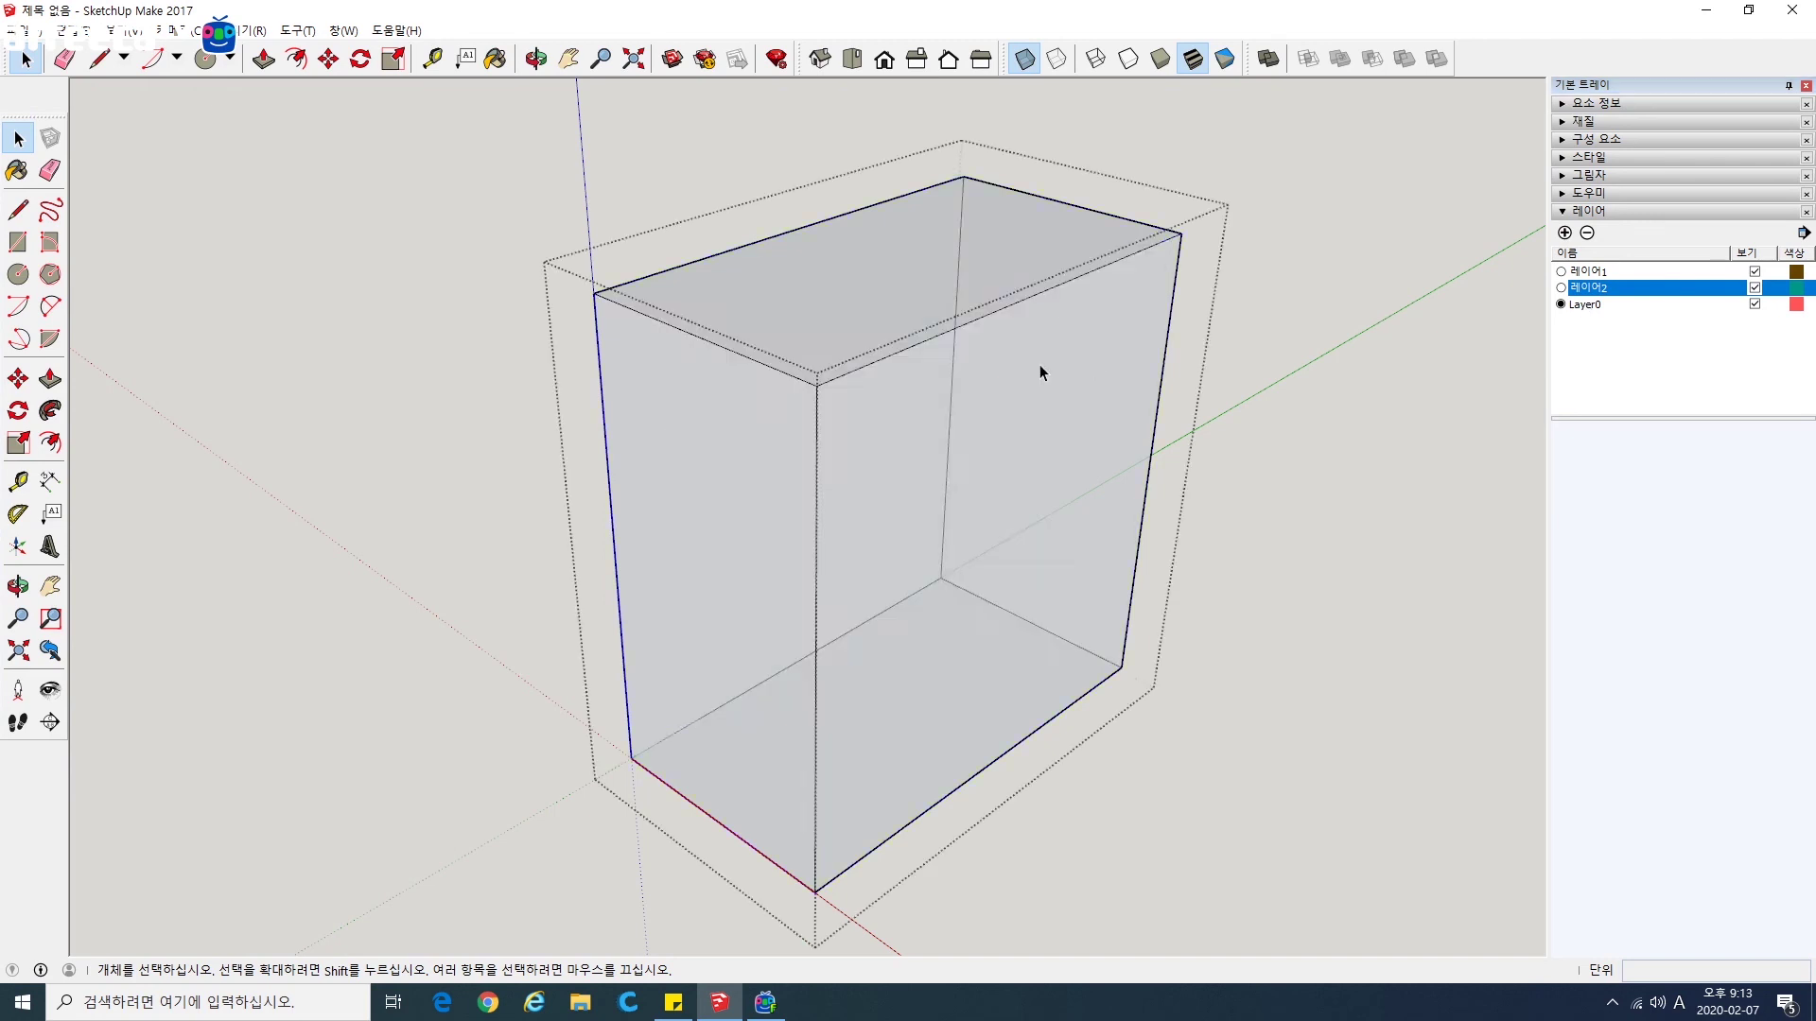
Step: Leave the large box's group editing, then hide and show 레이어1 once more to inspect the enclosed parts
{"action": "left_click", "coordinate": [1040, 365]}
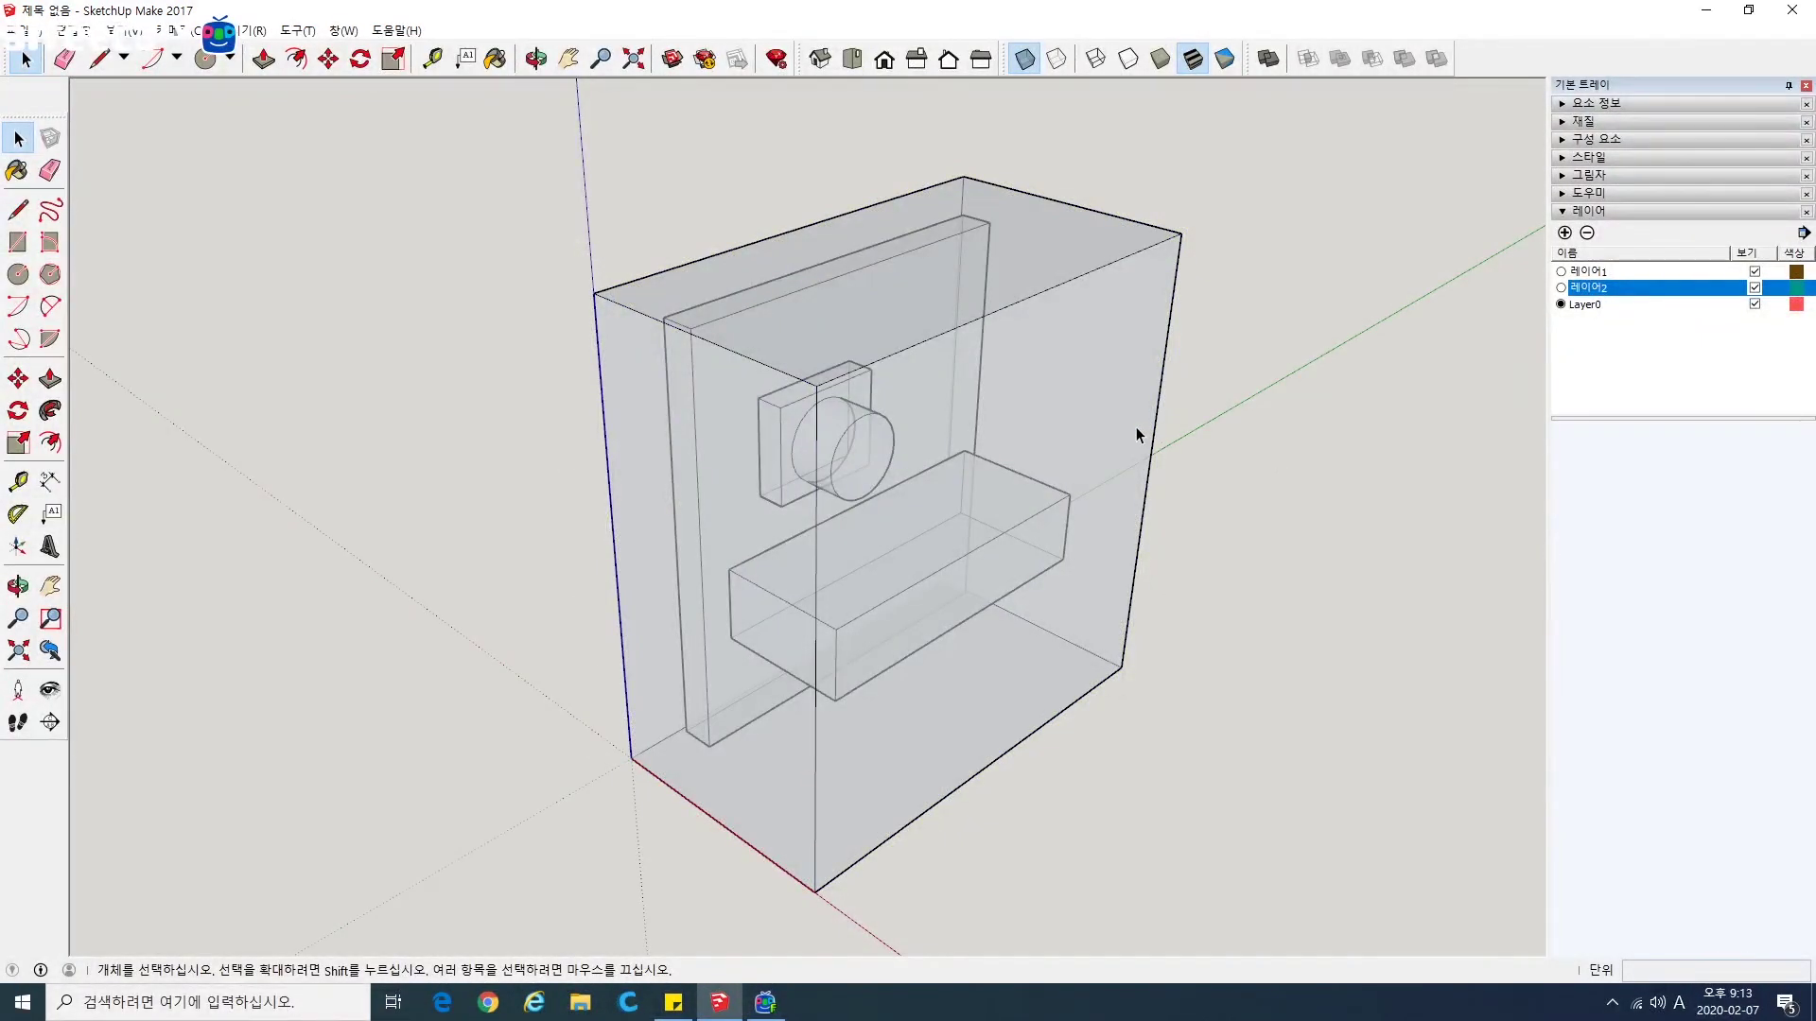
{"action": "left_click", "coordinate": [1755, 271]}
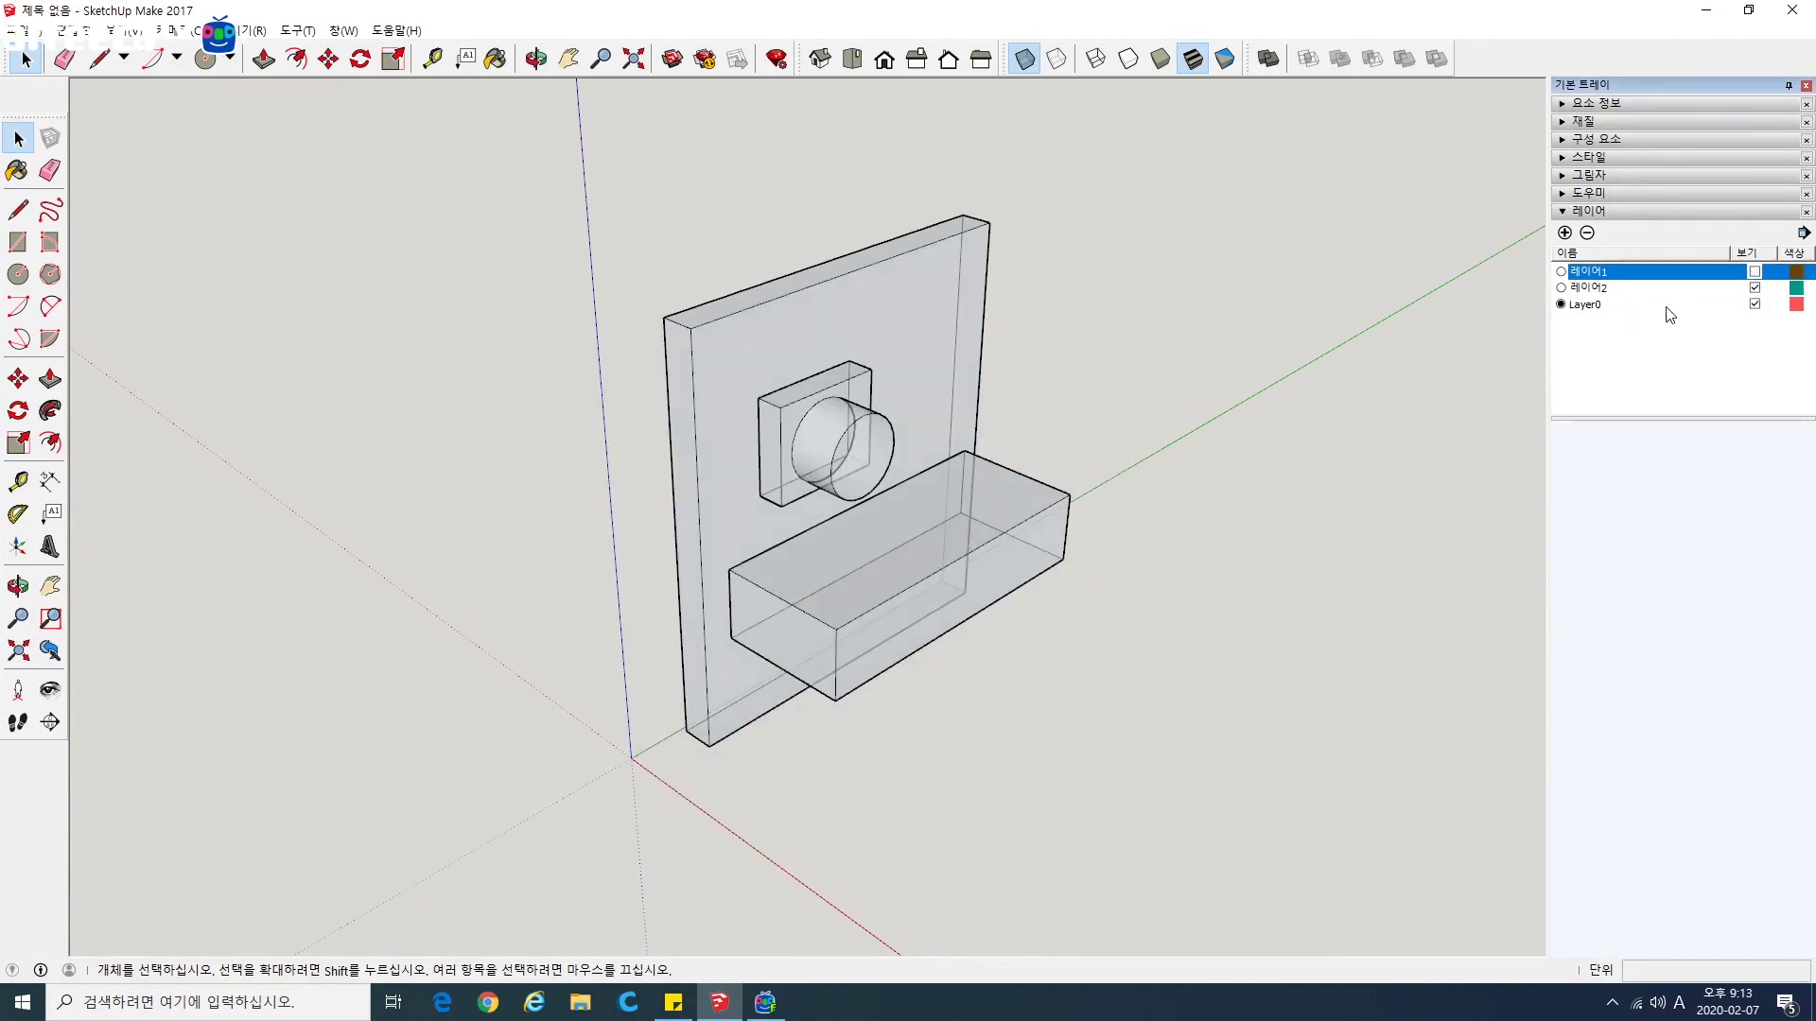
{"action": "left_click", "coordinate": [1755, 272]}
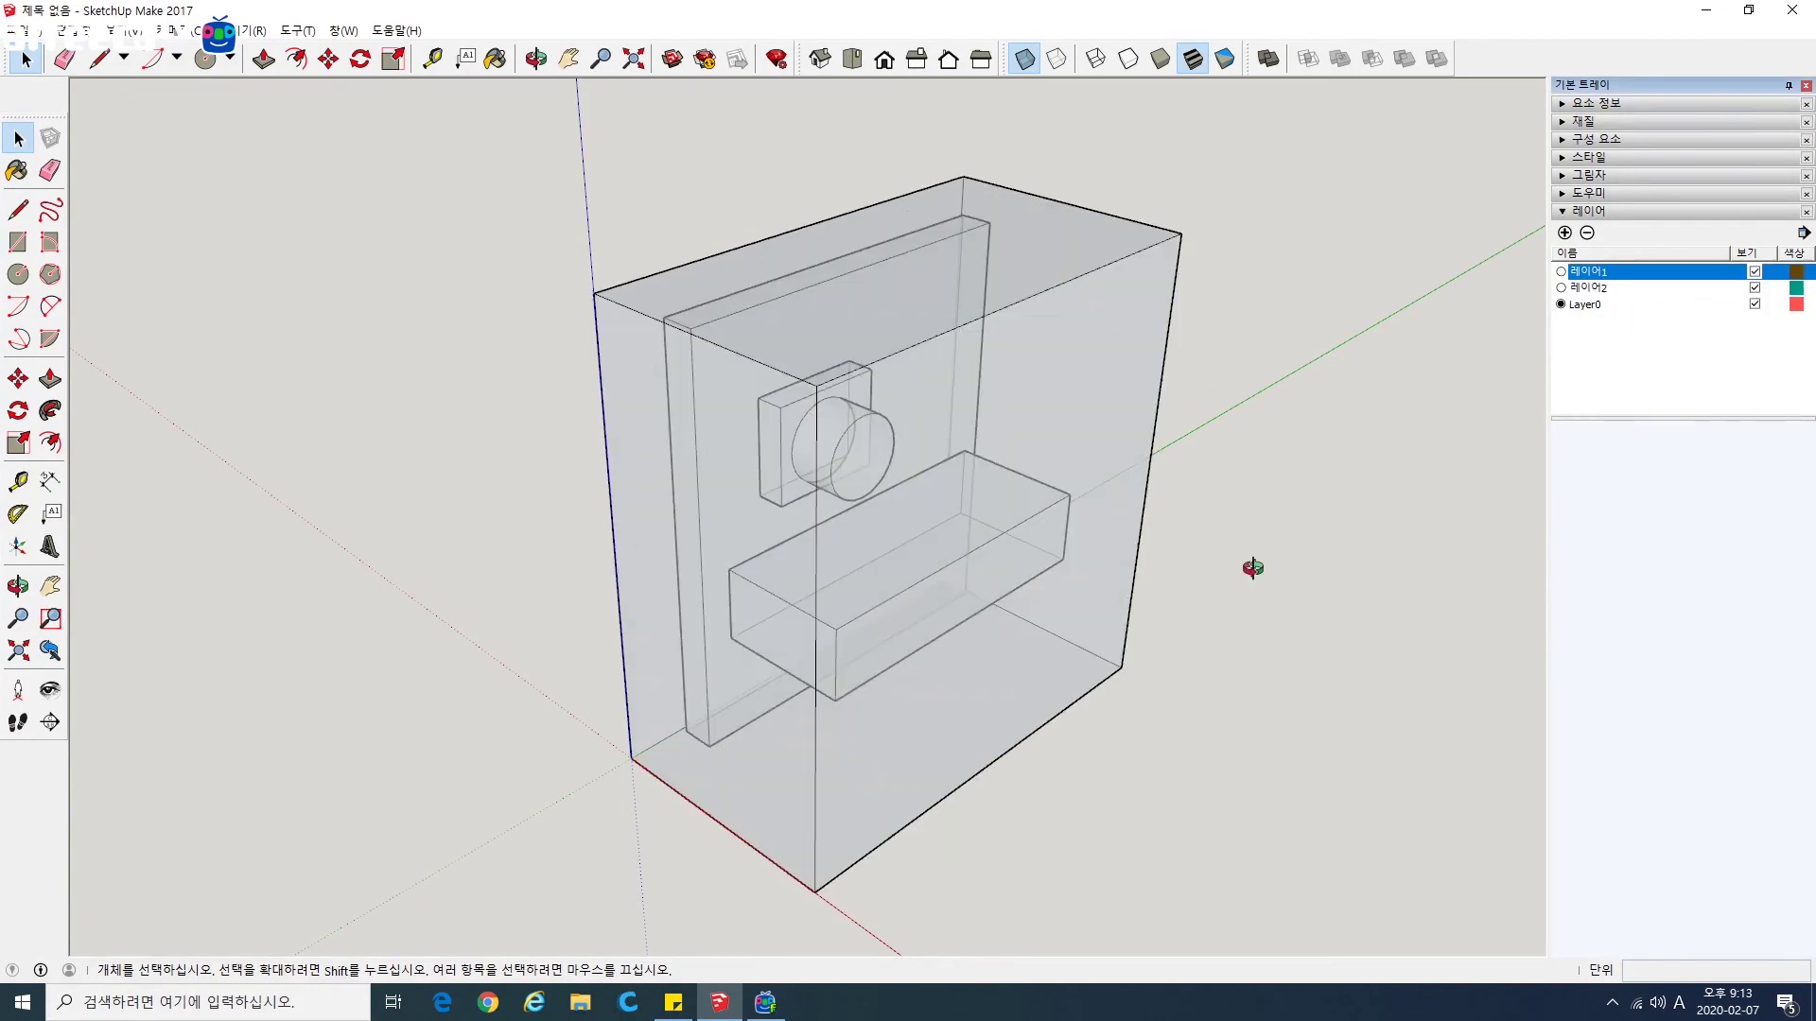
{"action": "middle_click_drag", "start_coordinate": [1252, 568], "coordinate": [1381, 468]}
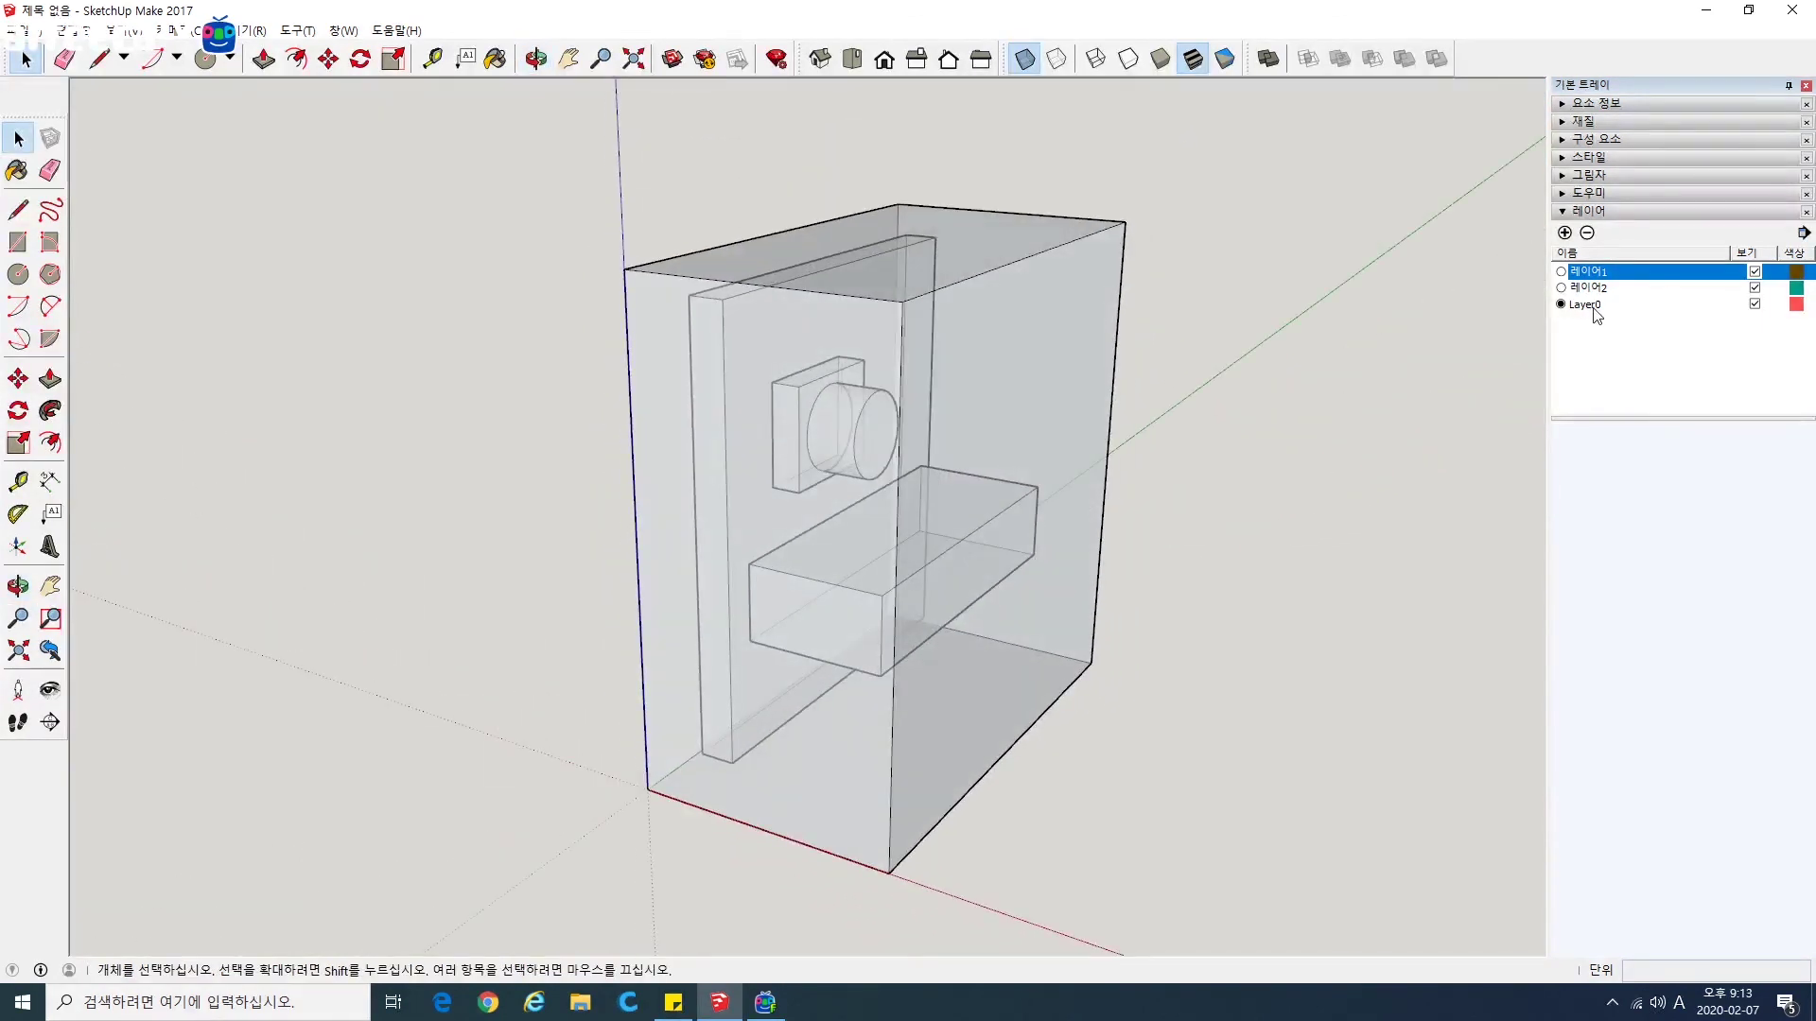
{"action": "middle_click_drag", "start_coordinate": [1299, 525], "coordinate": [1084, 658]}
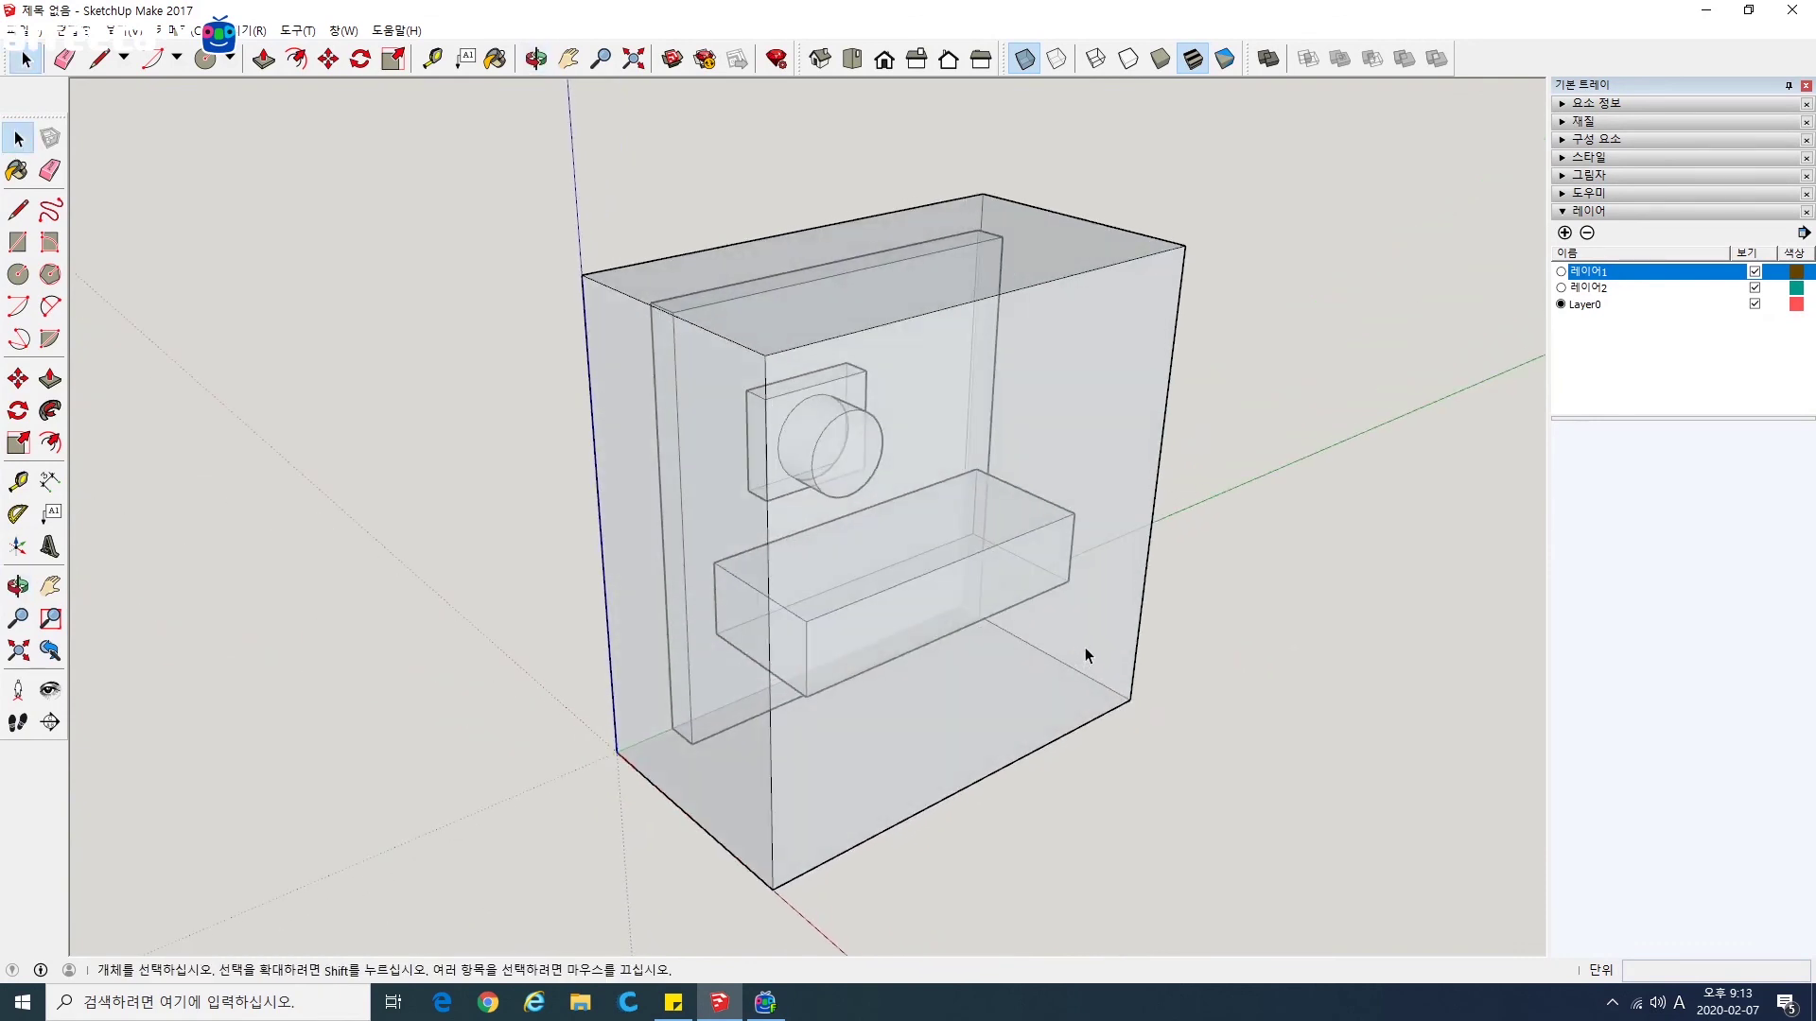